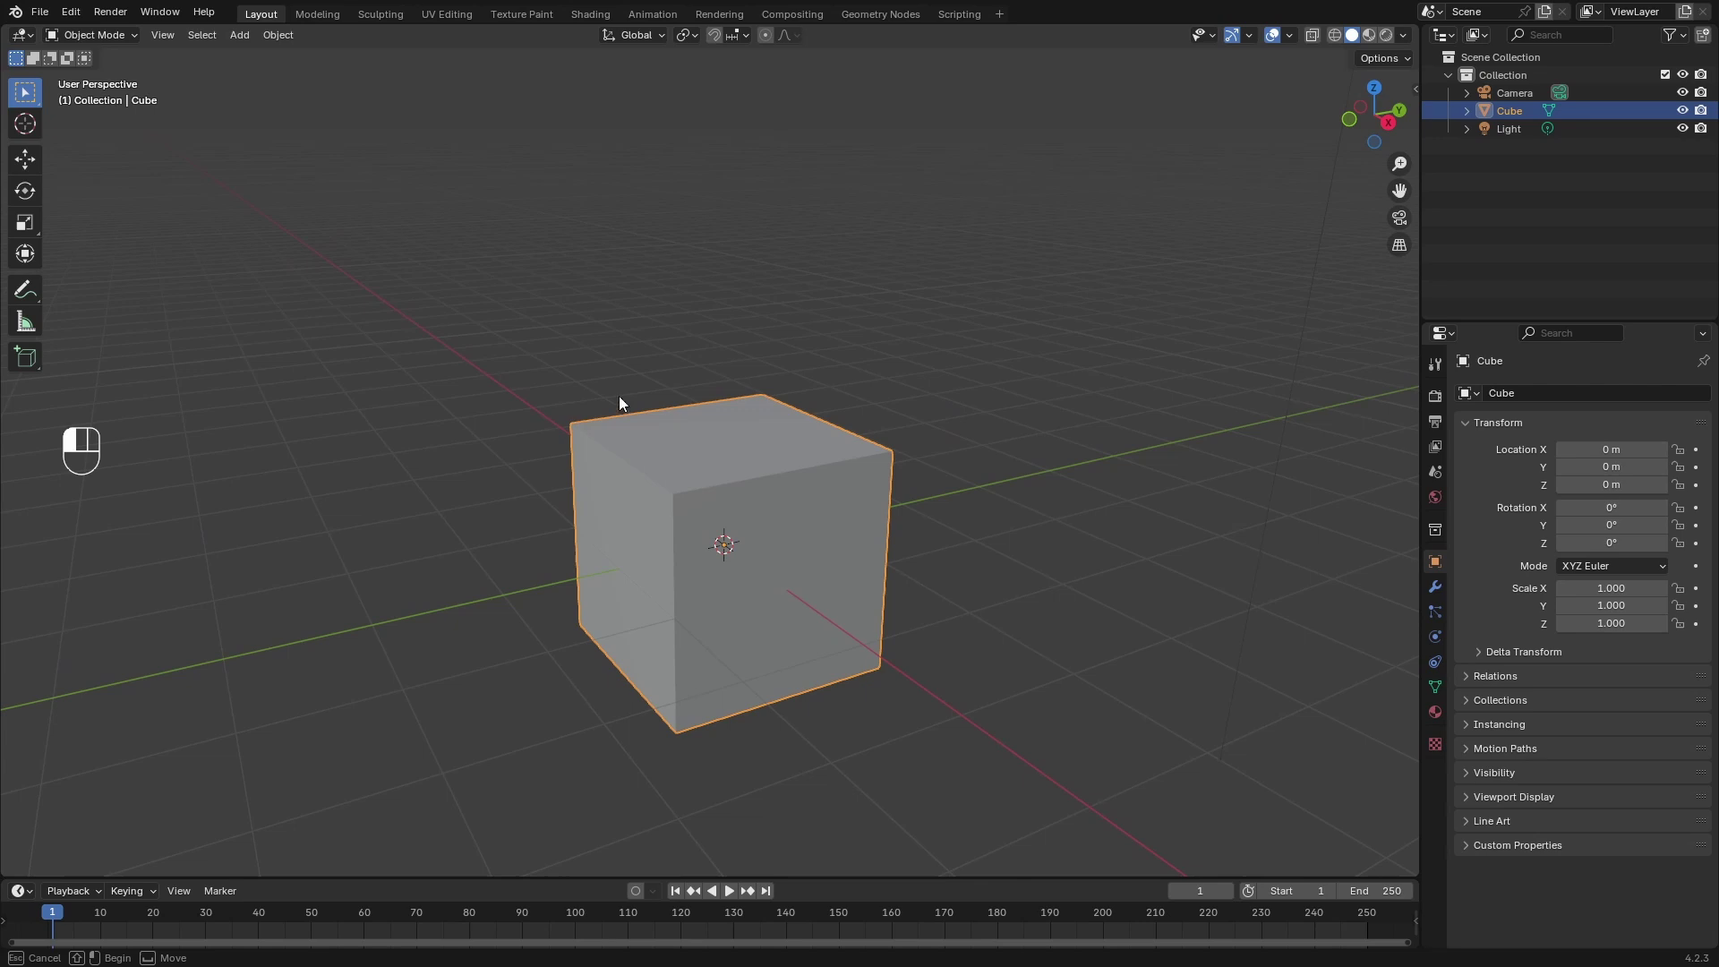
Delete the default cube and add a Monkey mesh at the scene origin.
key(x)
click(1003, 577)
key(shift+a)
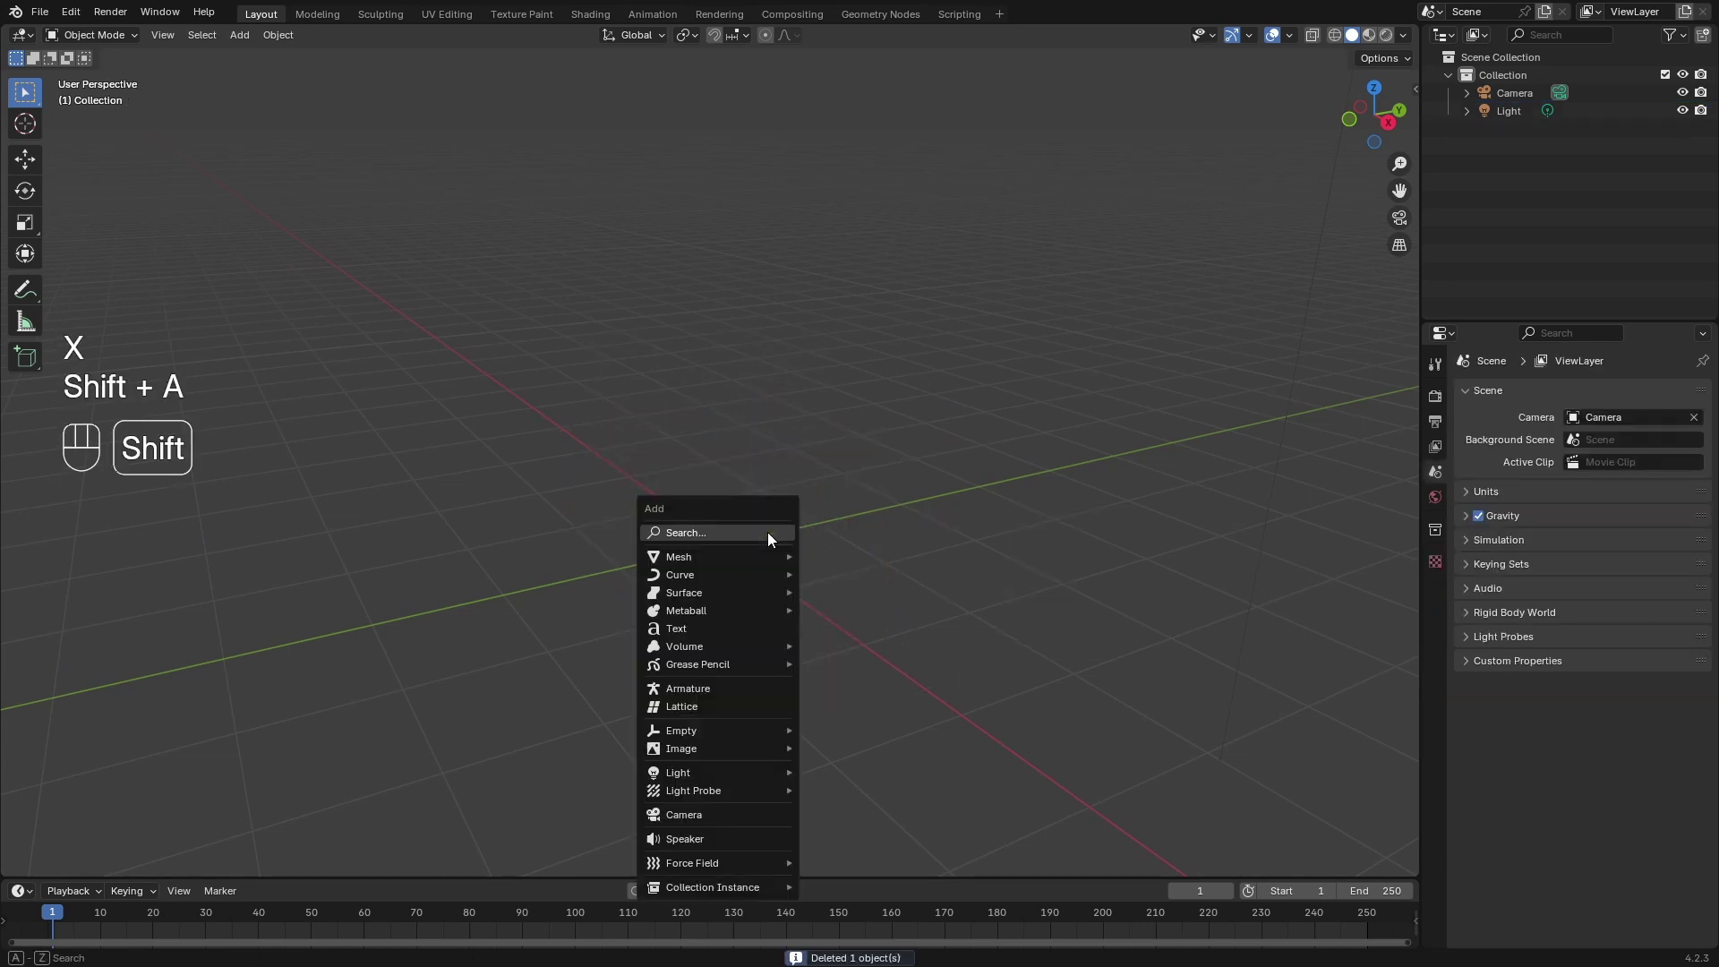
mouse_move(736, 555)
click(863, 727)
middle_drag(645, 573, 725, 548)
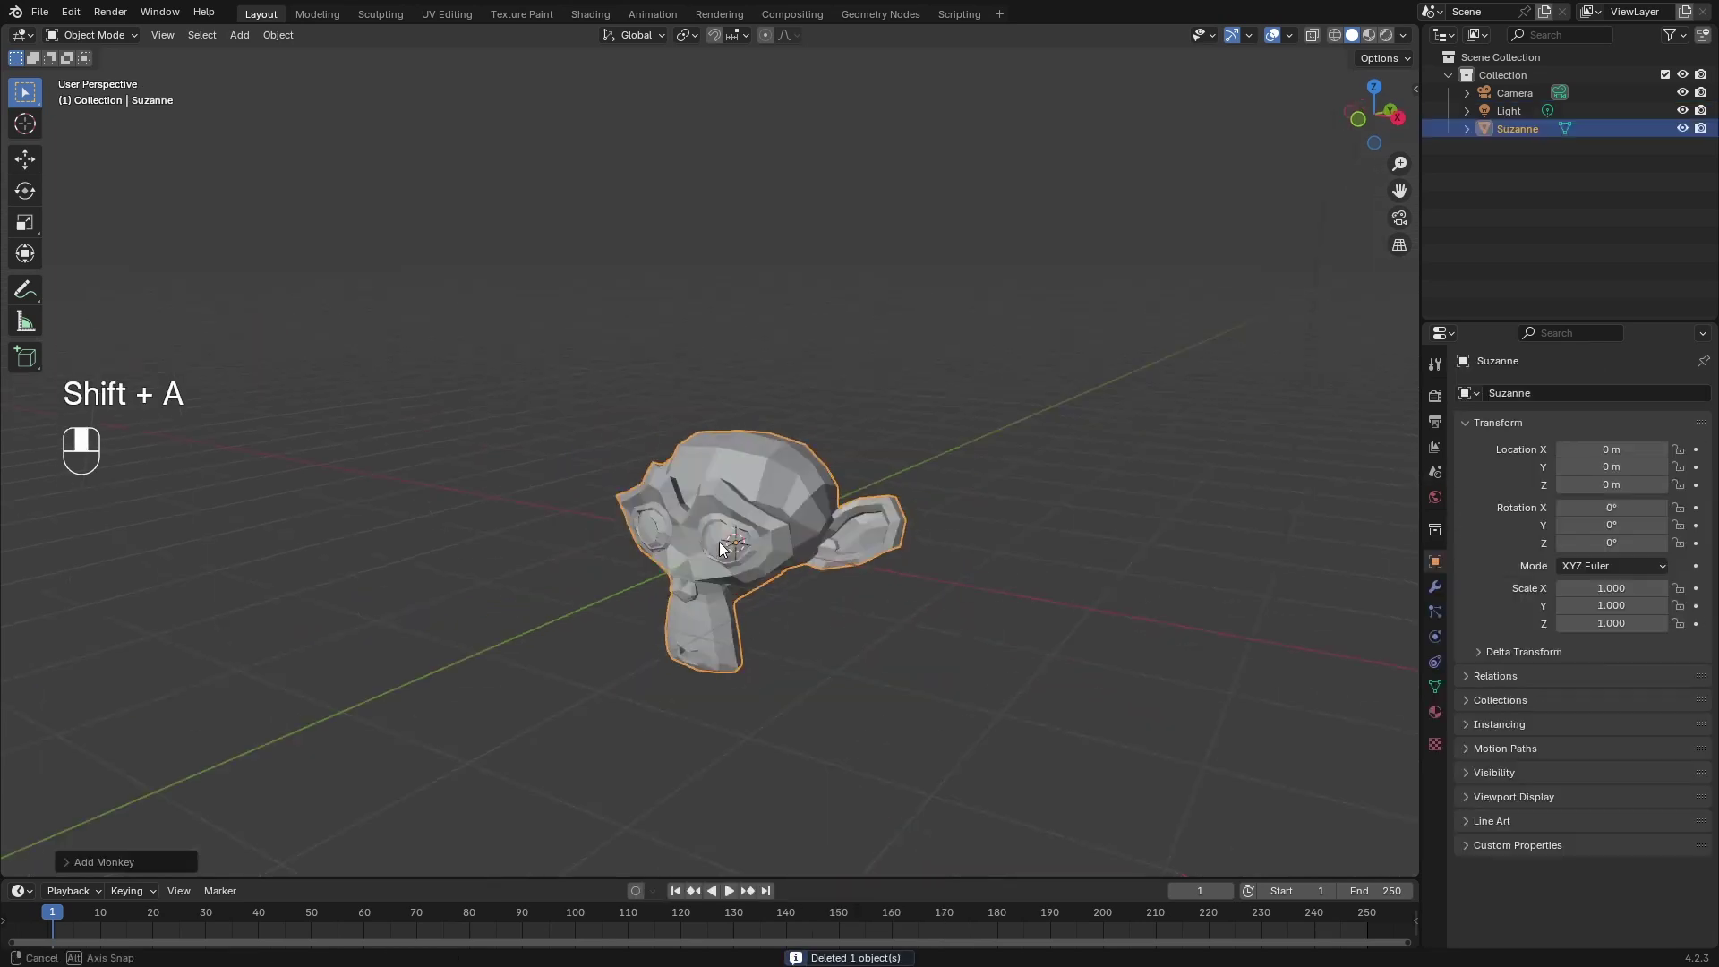
scroll(789, 634, up, 4)
shift+middle_drag(789, 634, 781, 506)
middle_drag(781, 505, 791, 401)
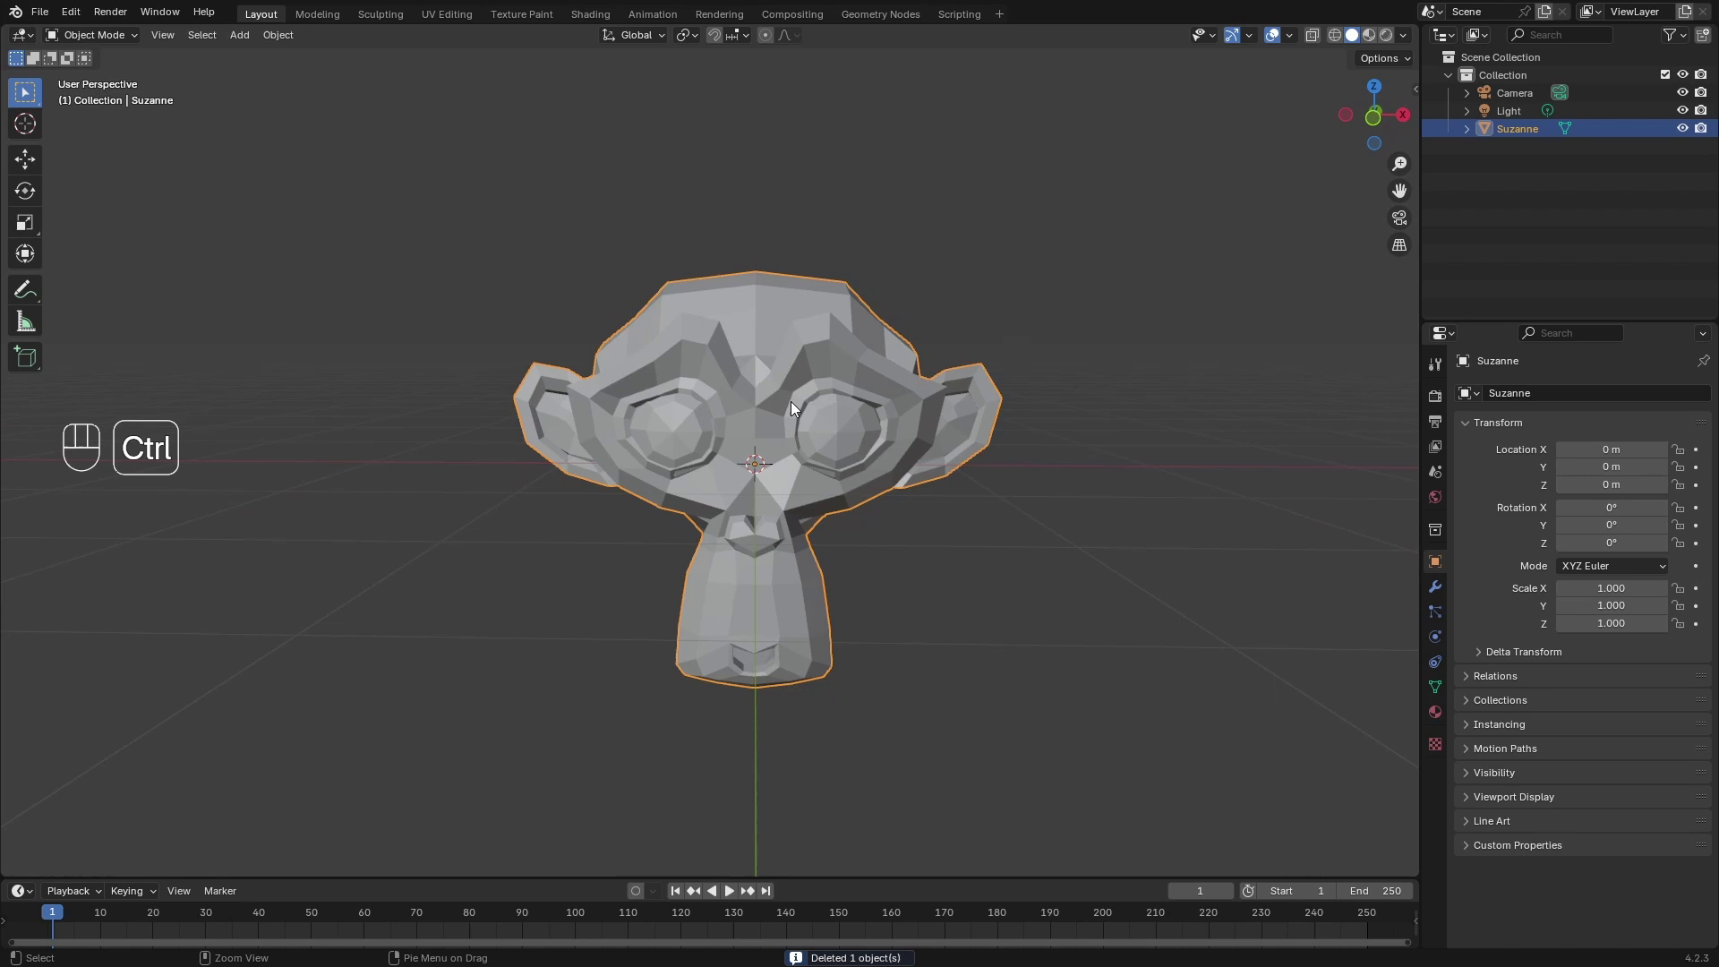
Add a level 3 Subdivision Surface to the monkey and shade it smooth.
key(ctrl+3)
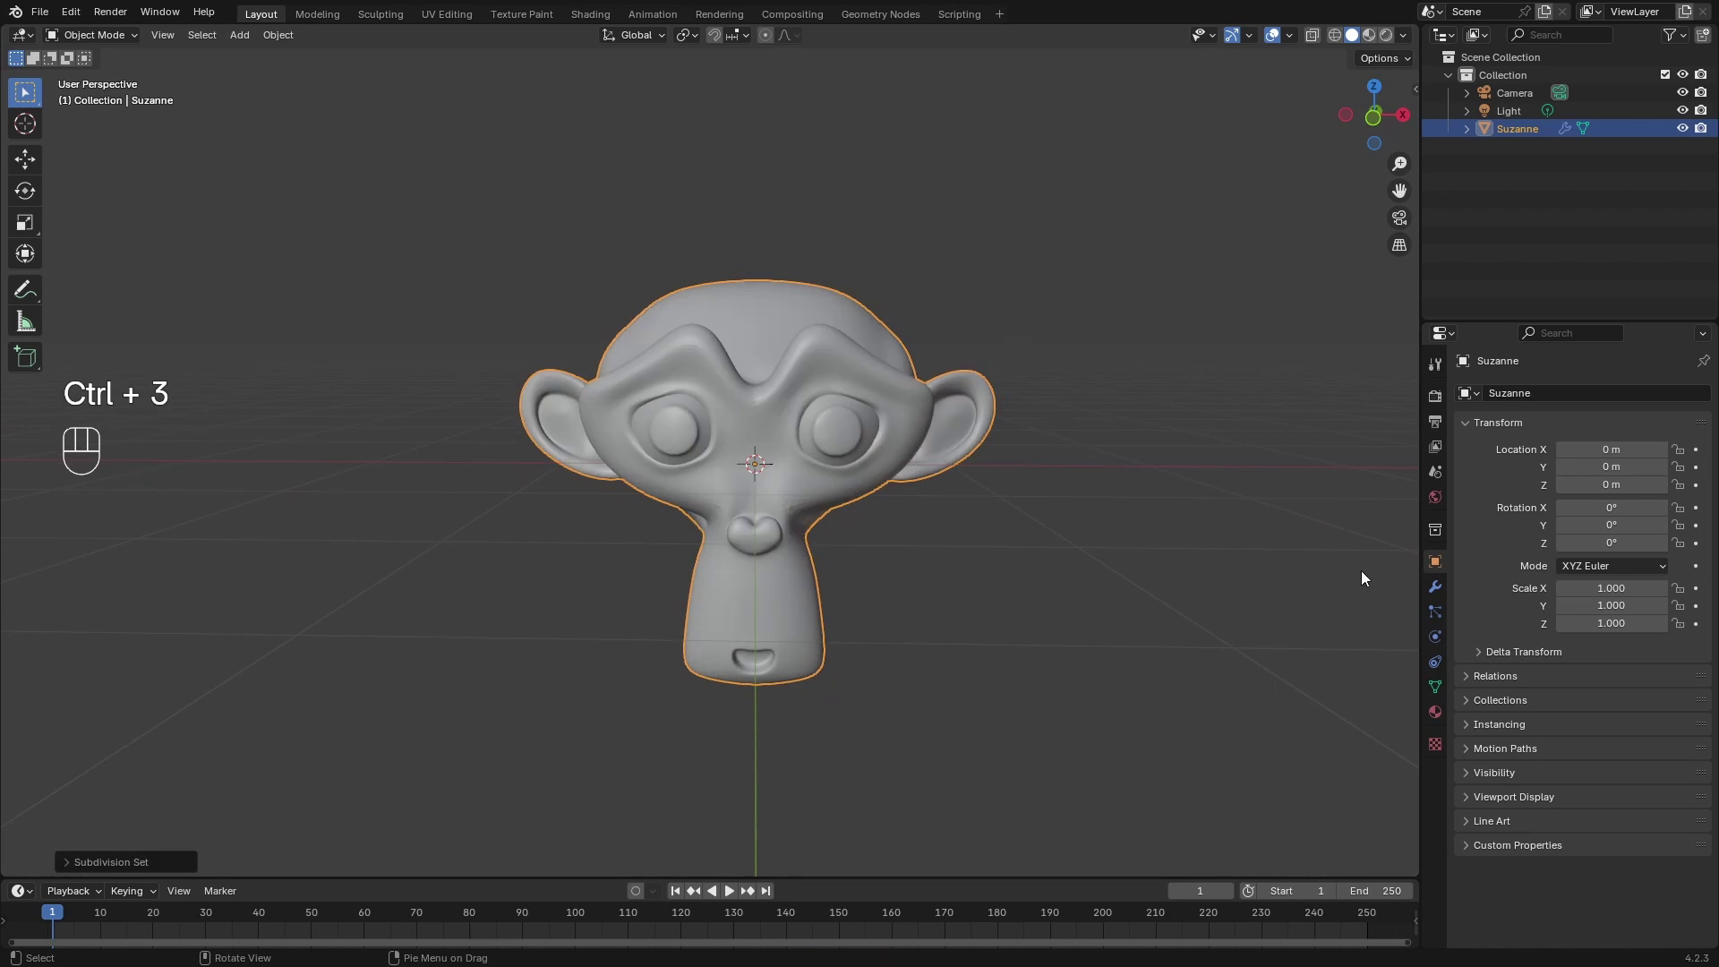
right_drag(752, 361, 669, 426)
click(774, 426)
shift+scroll(759, 313, up, 2)
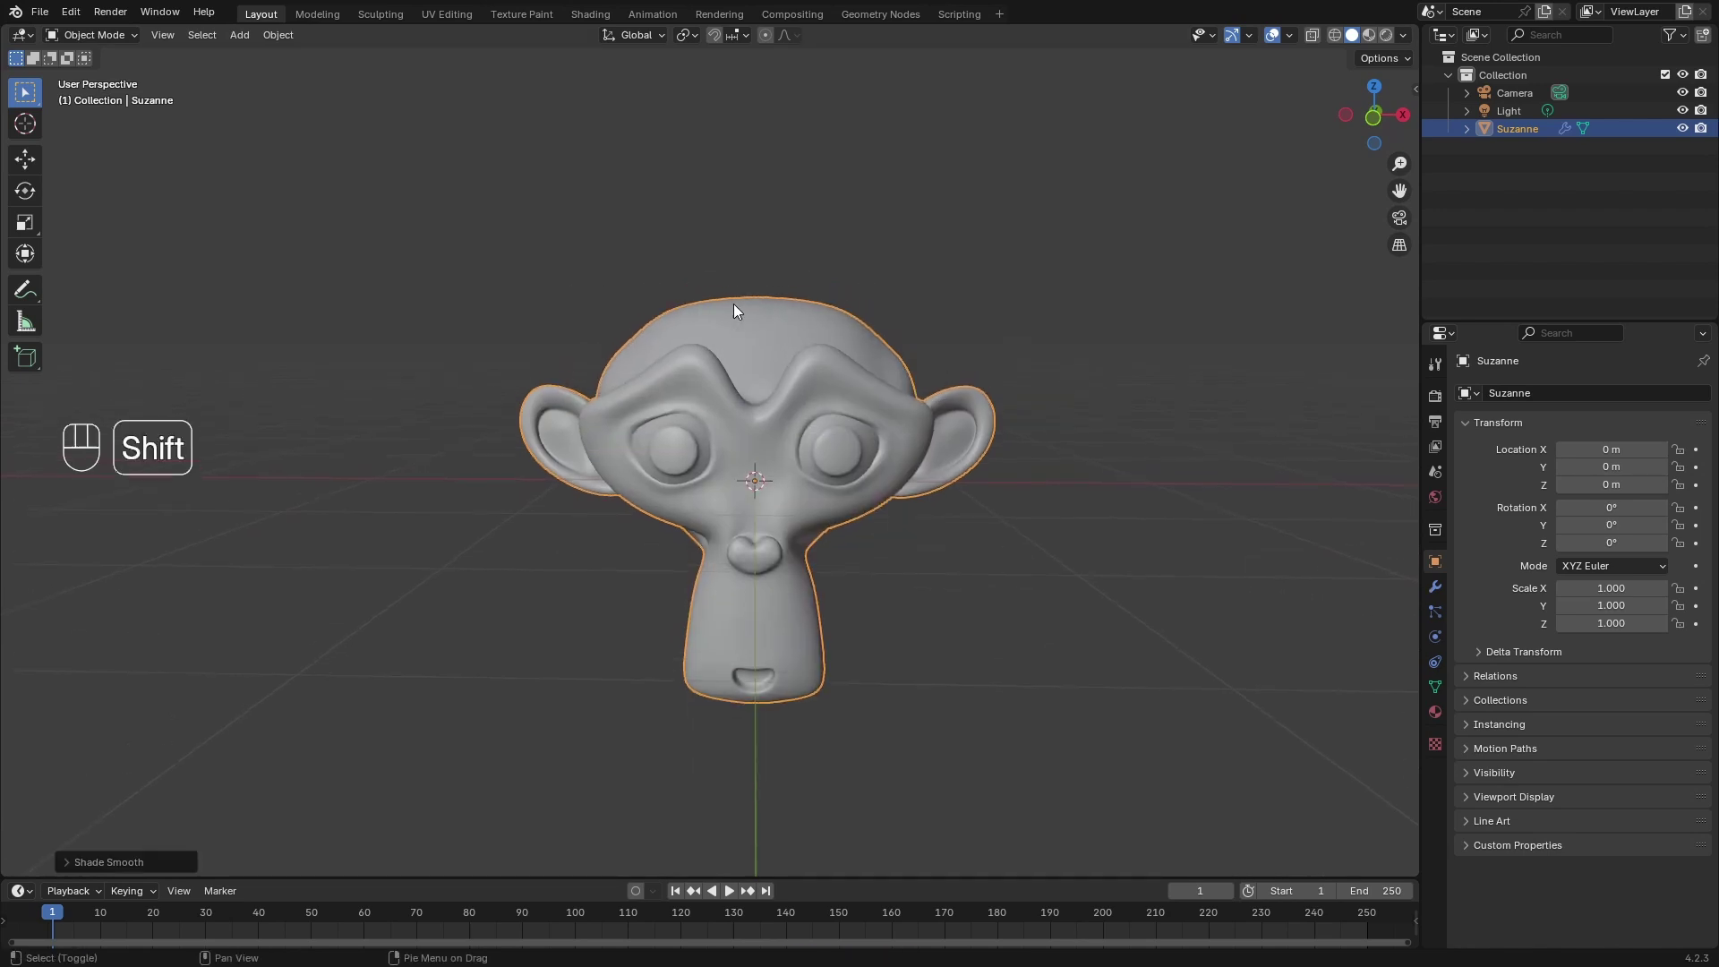
Switch to the Shading workspace and create a new material for the monkey.
click(590, 15)
middle_drag(704, 409, 844, 280)
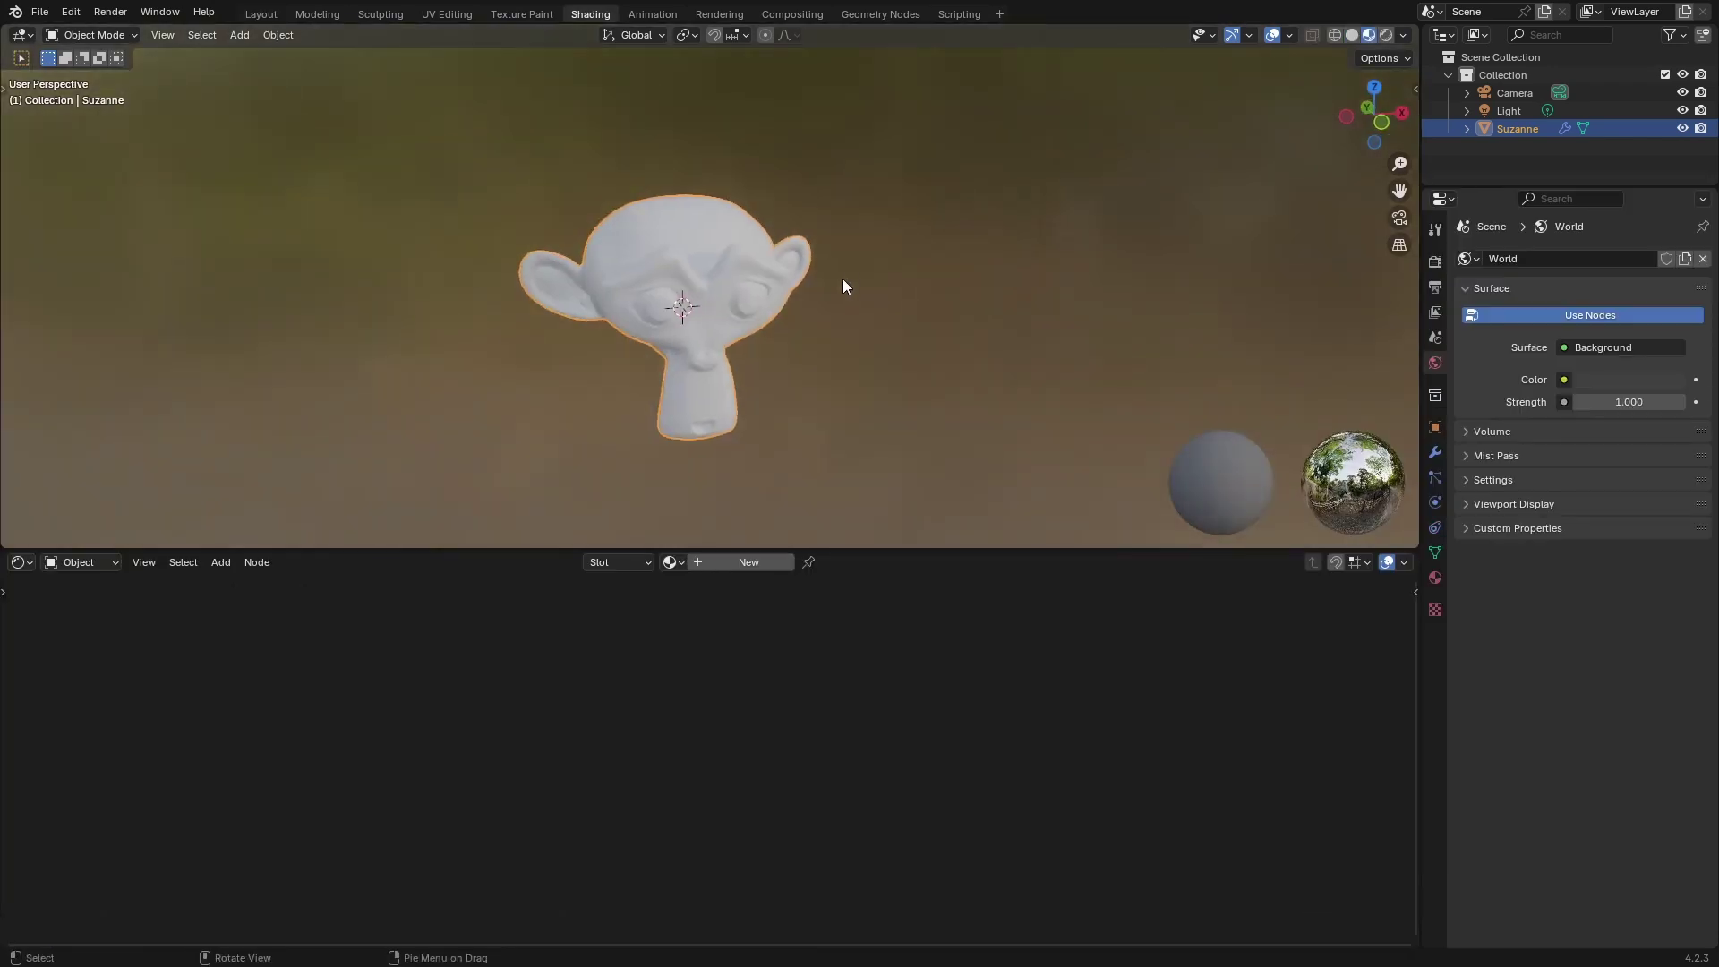
scroll(790, 338, up, 5)
middle_drag(783, 375, 768, 448)
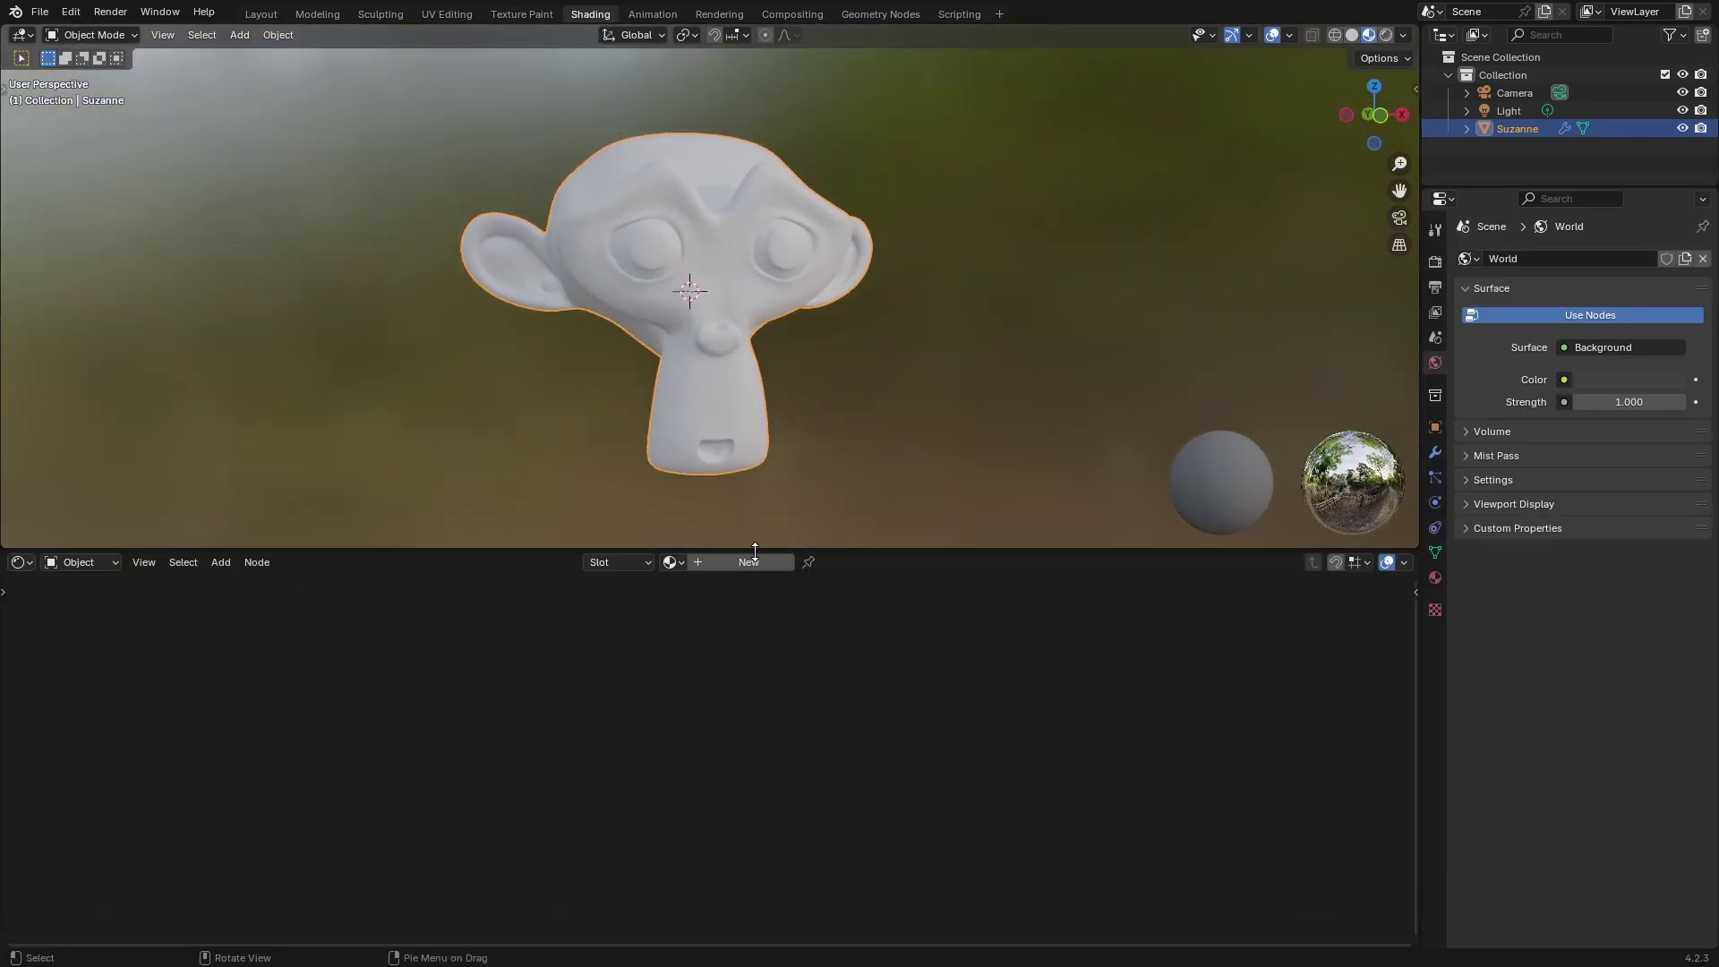
click(777, 562)
scroll(928, 734, up, 1)
middle_drag(927, 734, 1080, 811)
scroll(797, 740, up, 1)
Add a Layer Weight node before the Principled BSDF and connect its Facing output to the Alpha input.
key(shift+a)
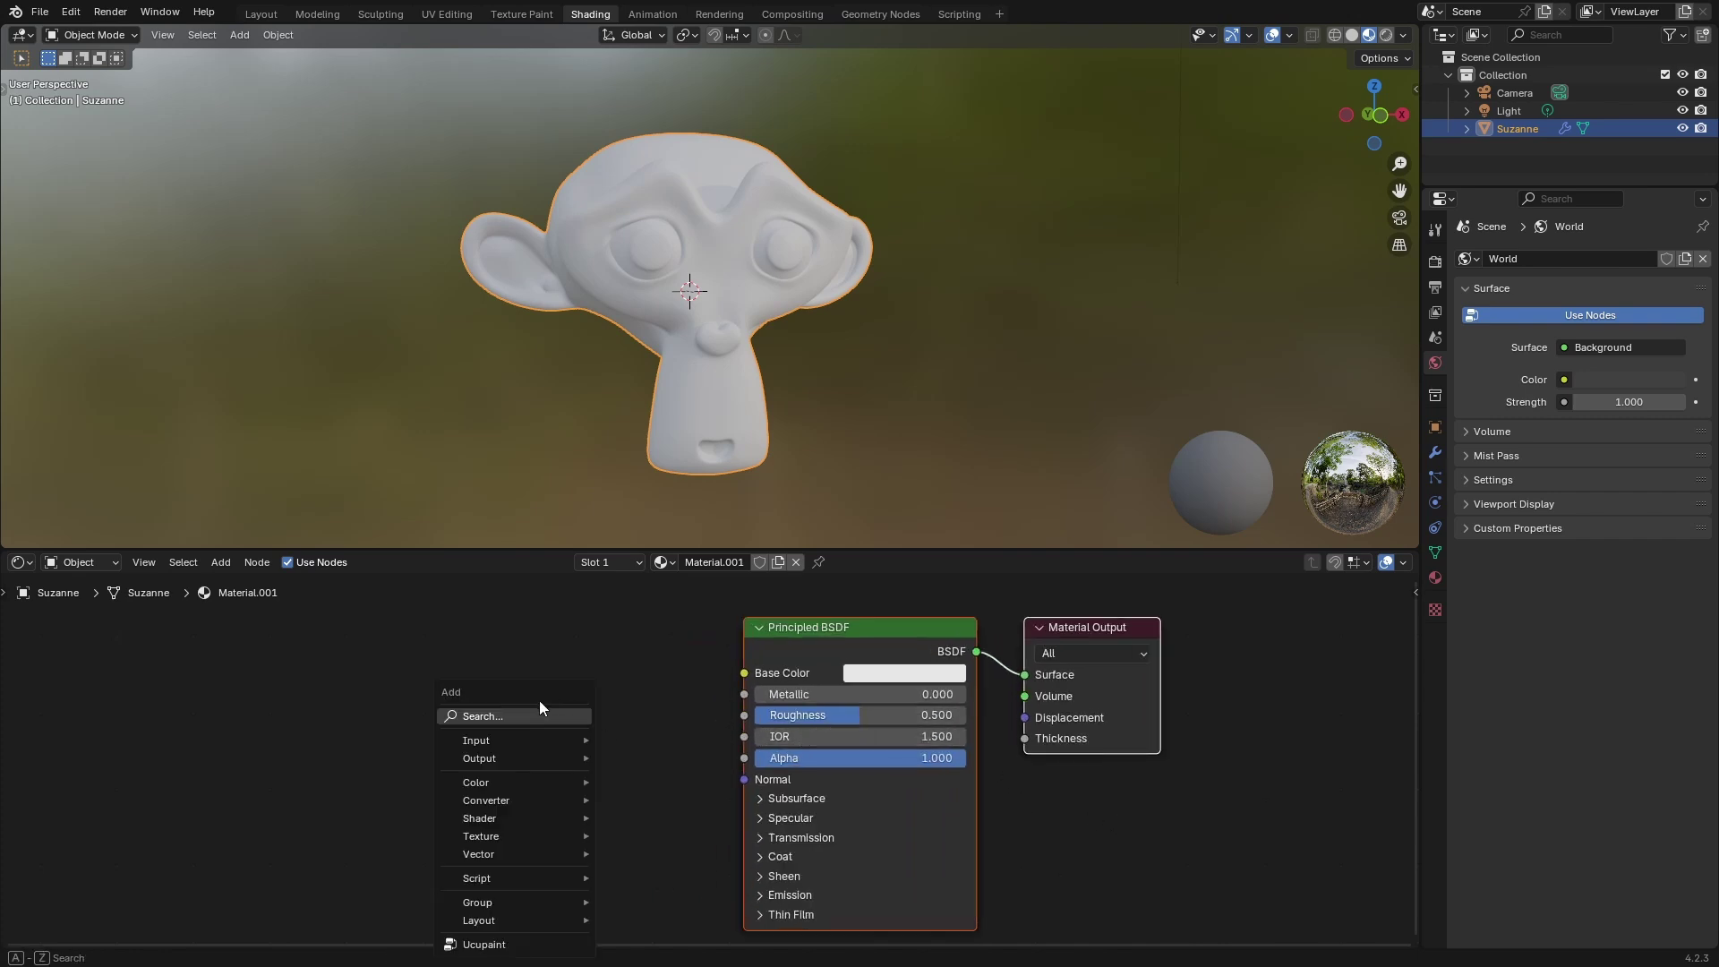
text(wa)
key(BackSpace)
key(BackSpace)
text(layer)
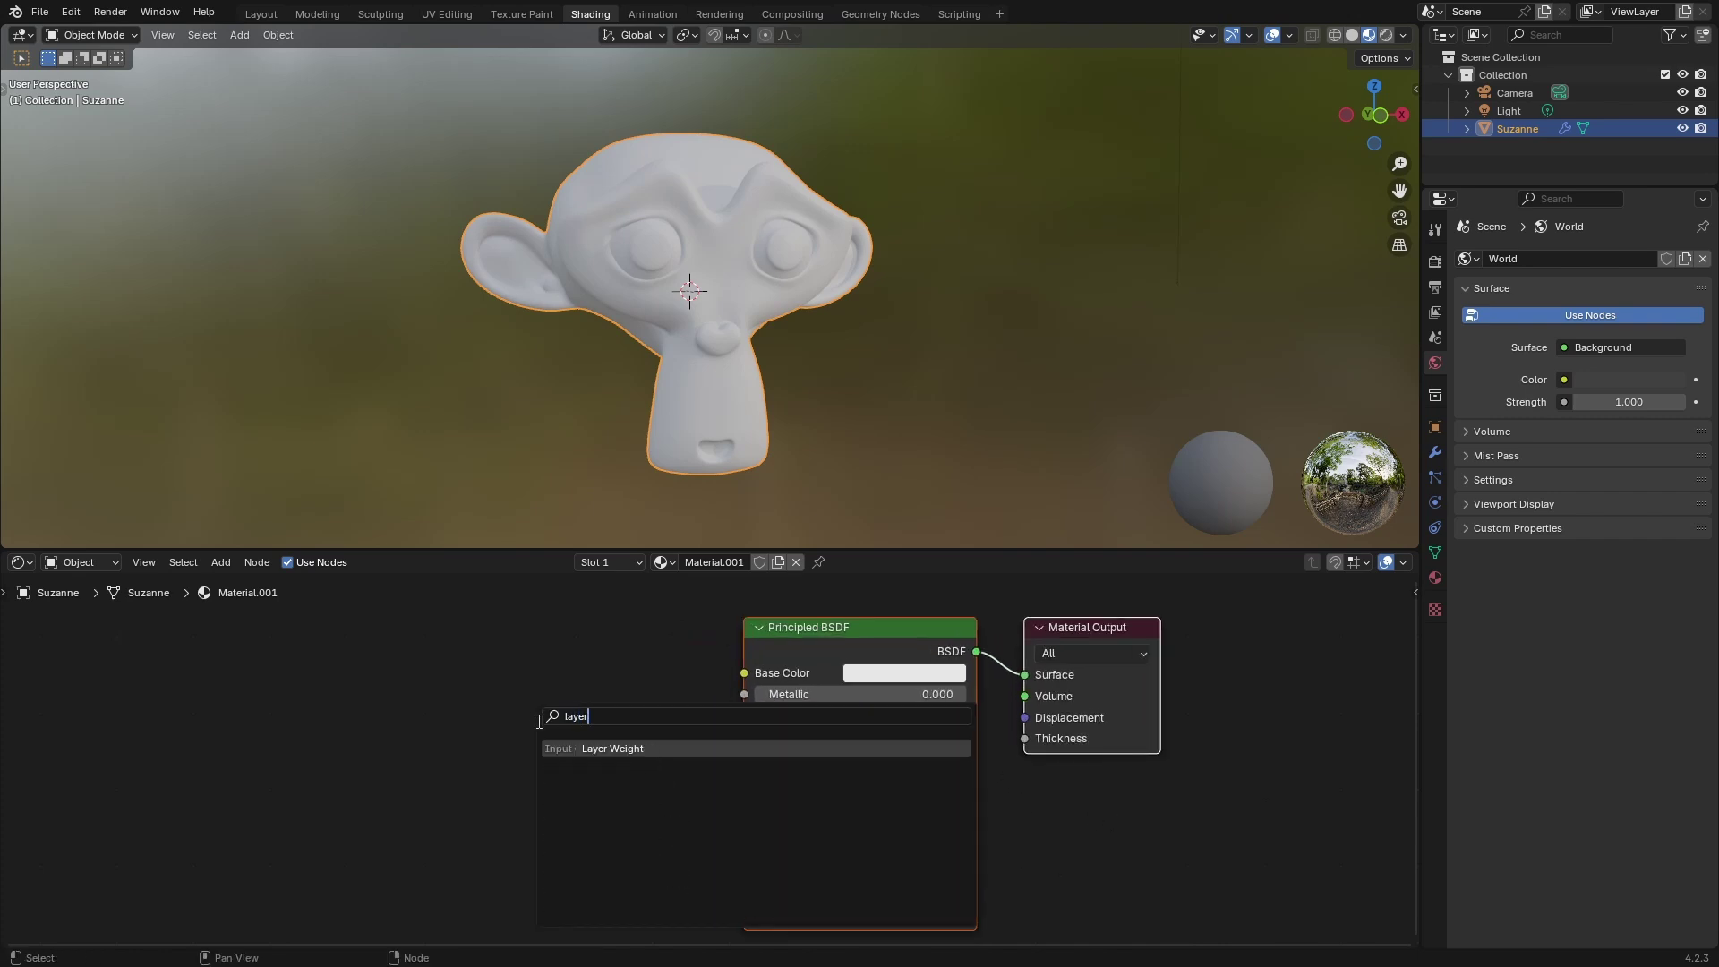
key(Return)
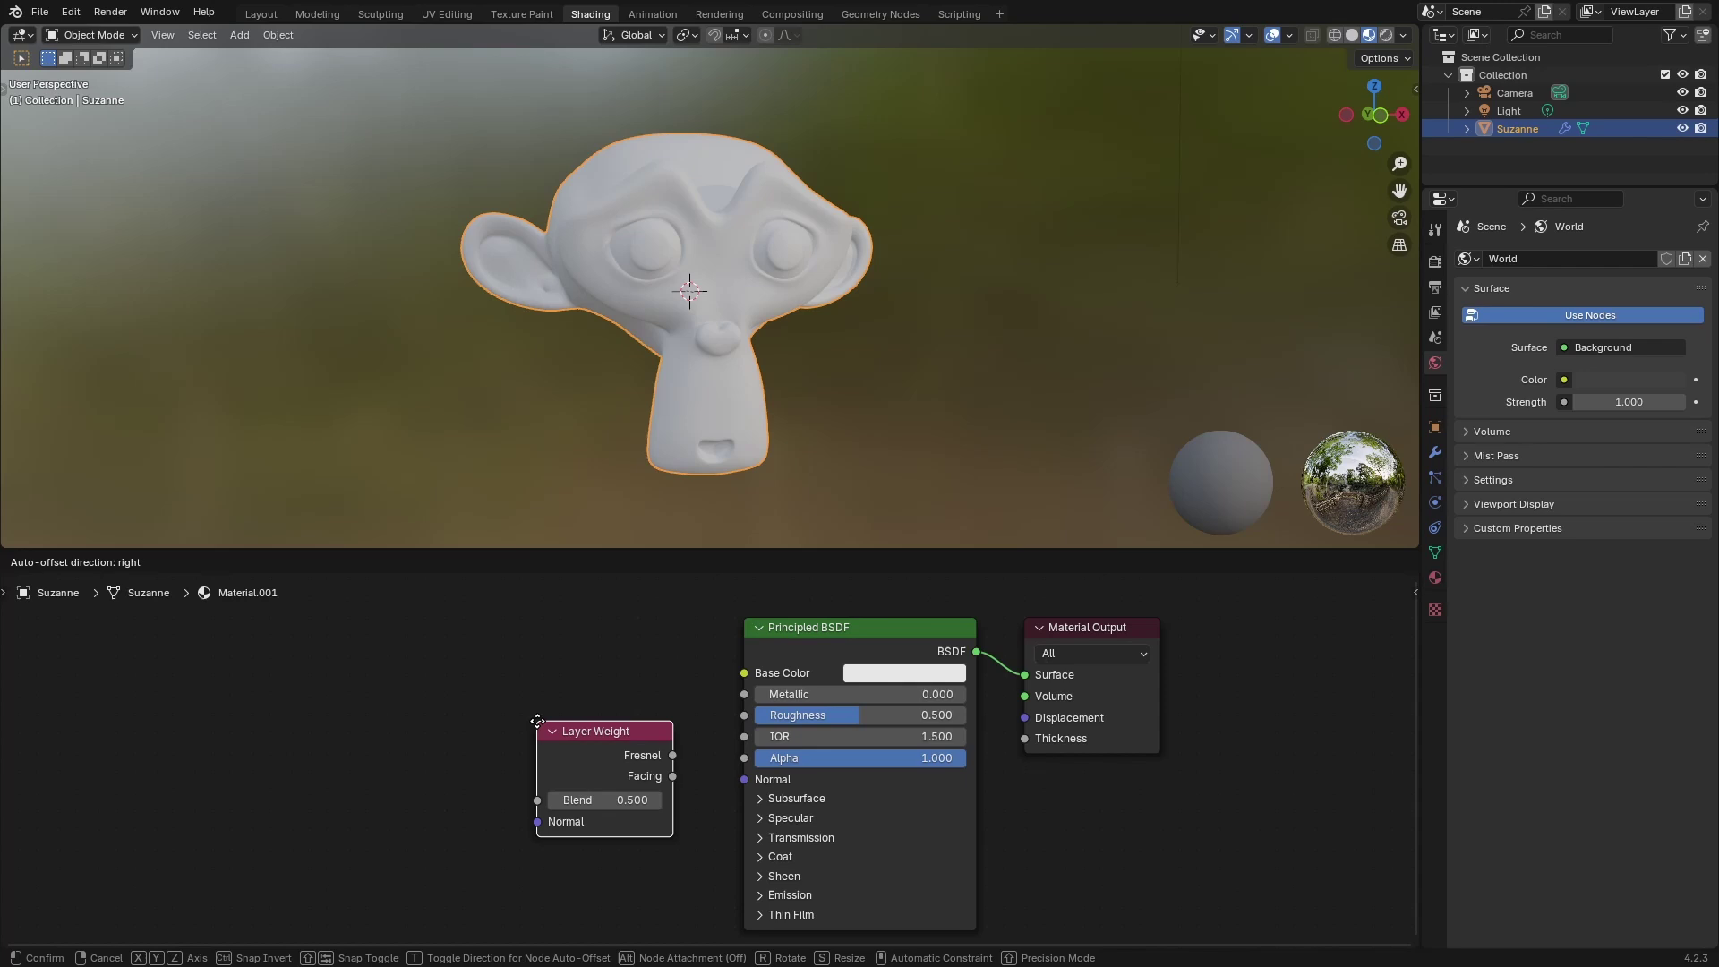
click(542, 680)
drag(616, 689, 743, 764)
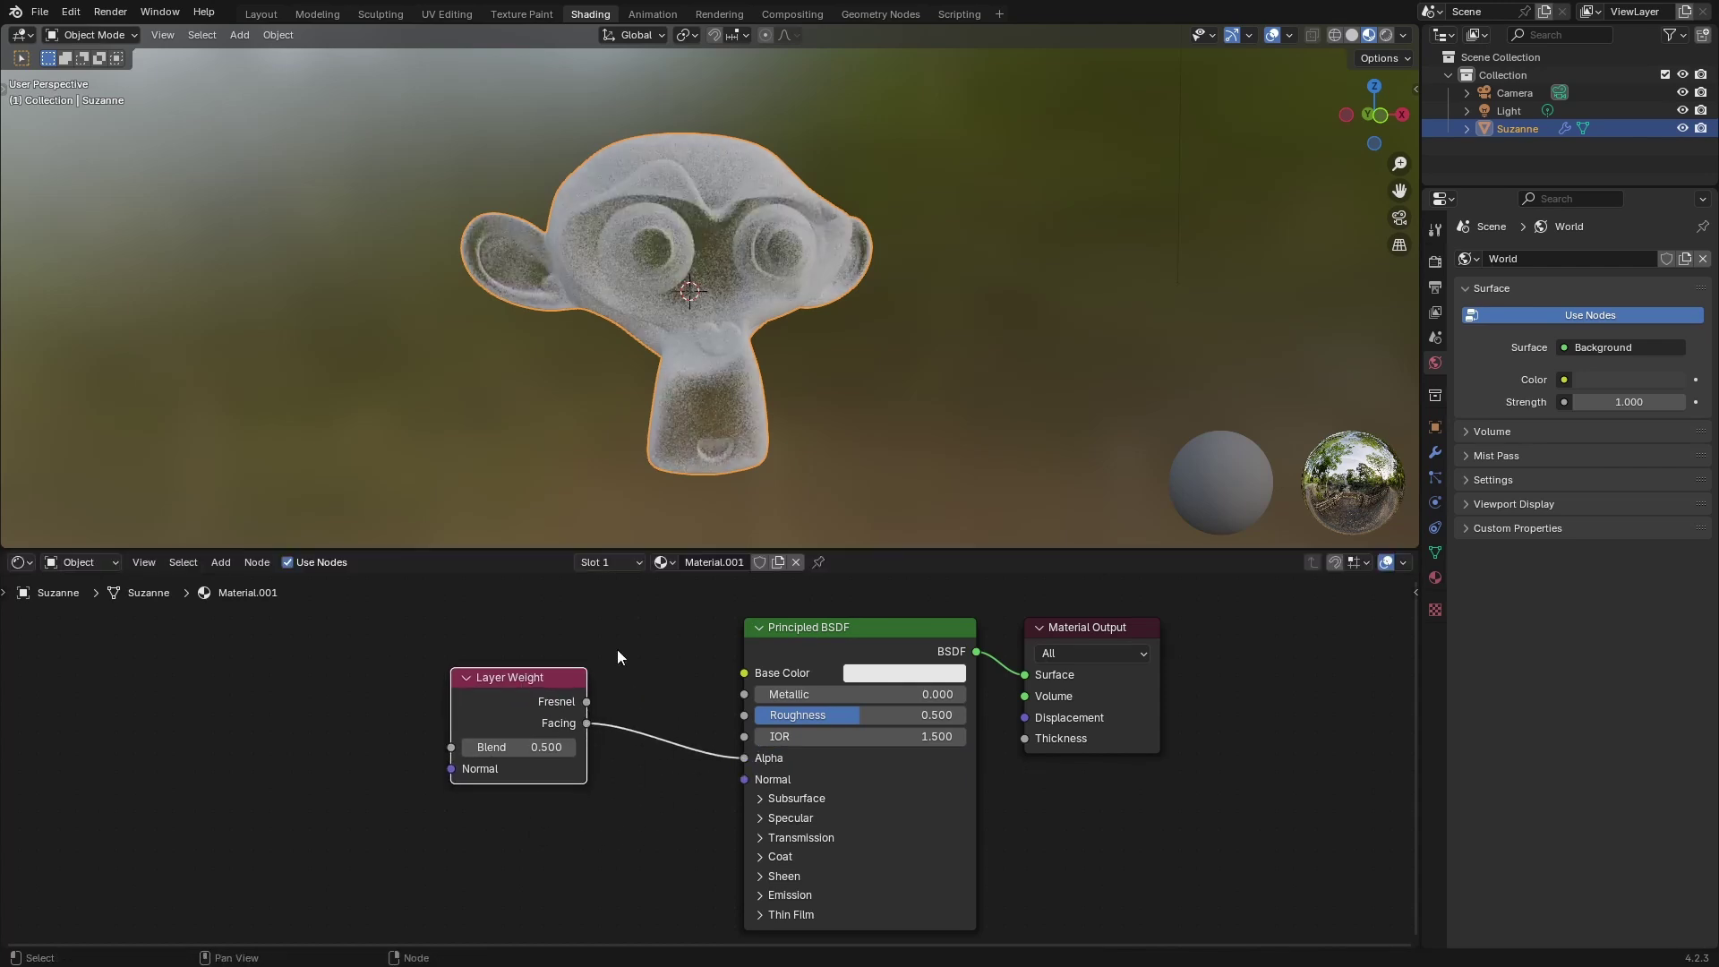
drag(555, 680, 572, 690)
Set the Principled BSDF's Roughness to 1.000.
middle_drag(566, 632, 556, 614)
scroll(574, 727, up, 2)
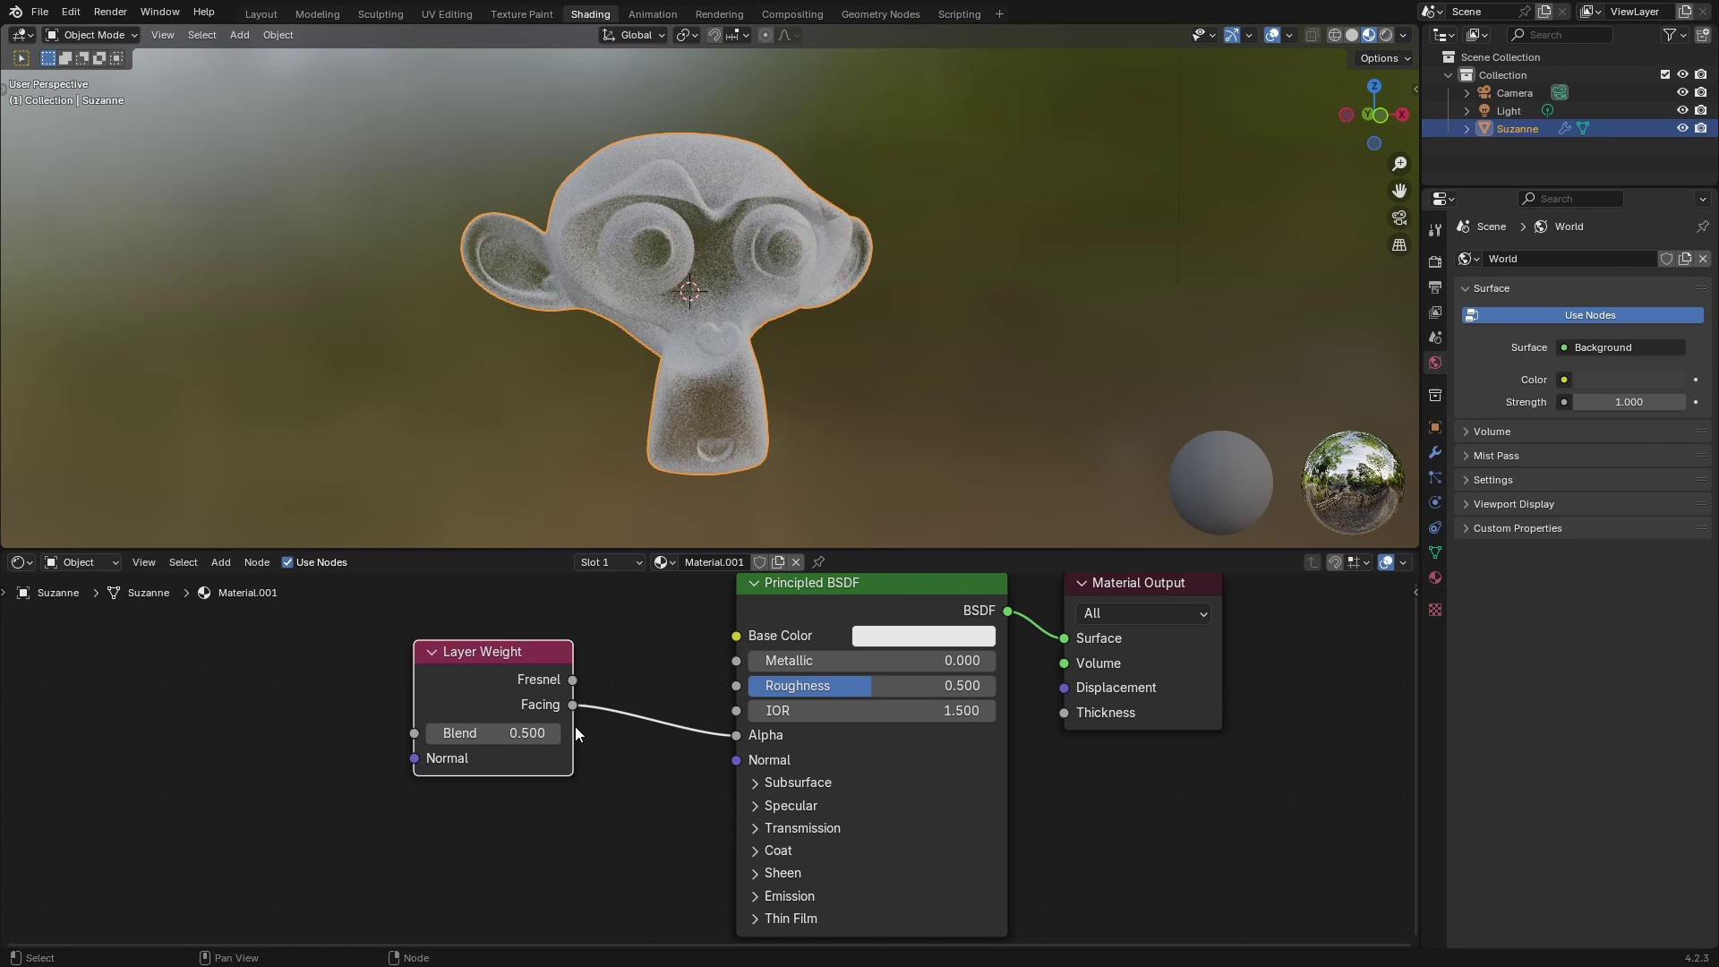
middle_drag(661, 716, 625, 716)
scroll(645, 717, down, 2)
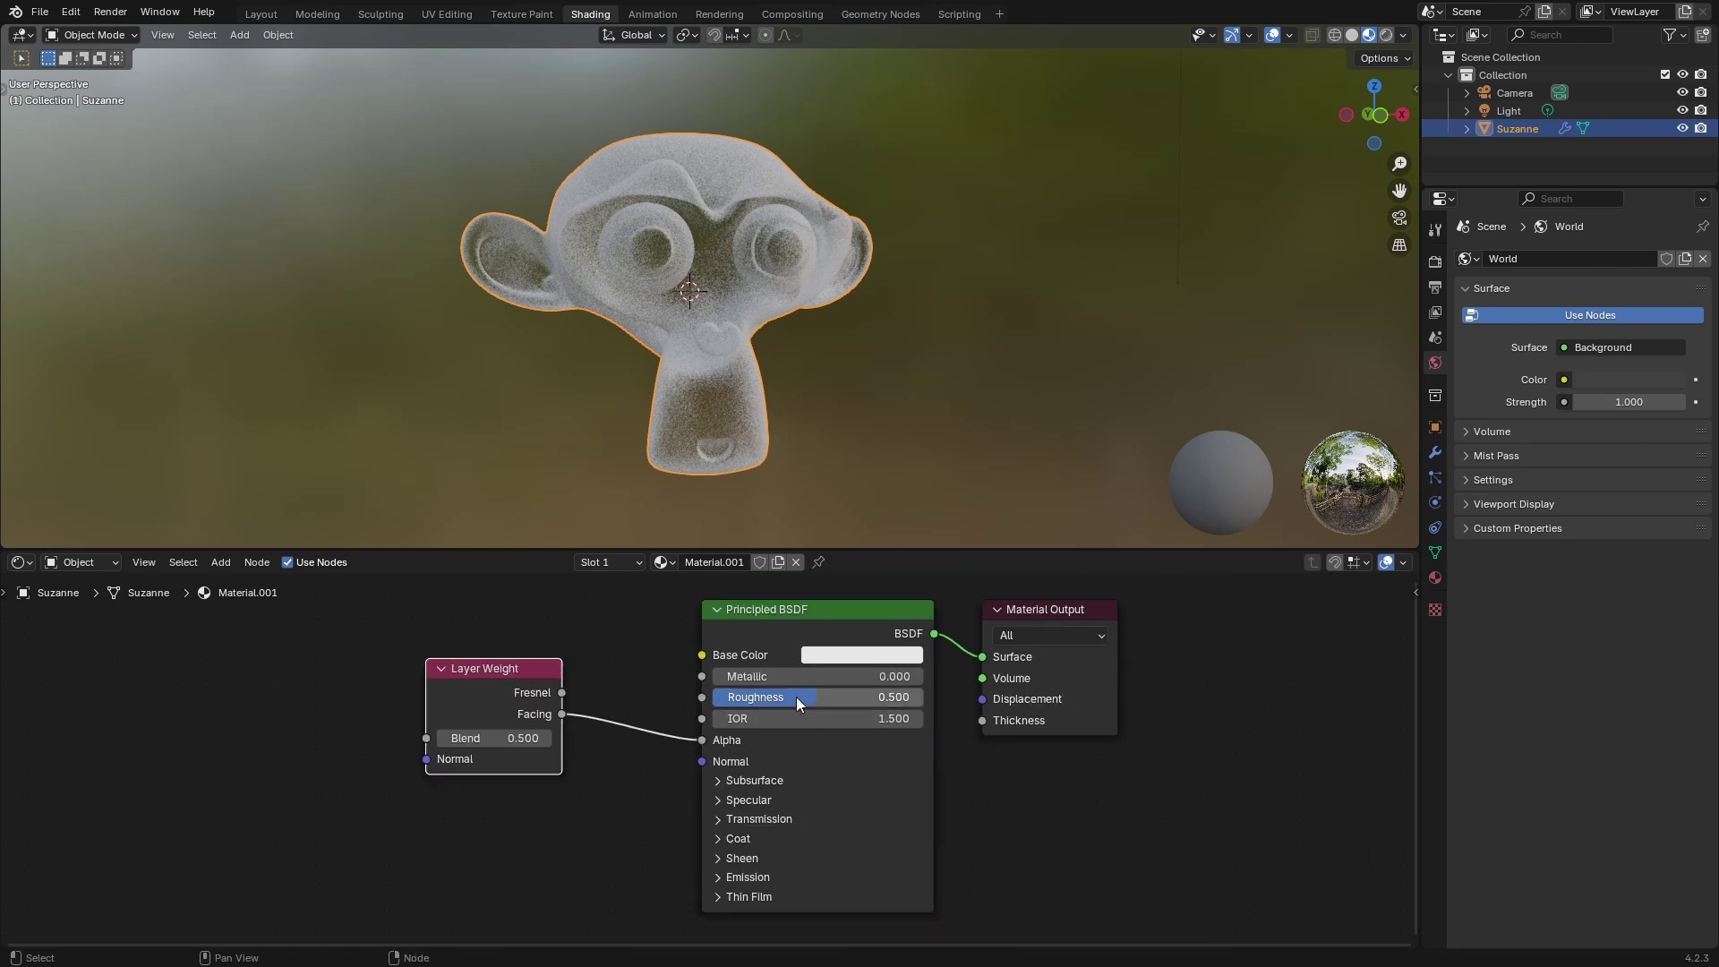
drag(797, 697, 922, 697)
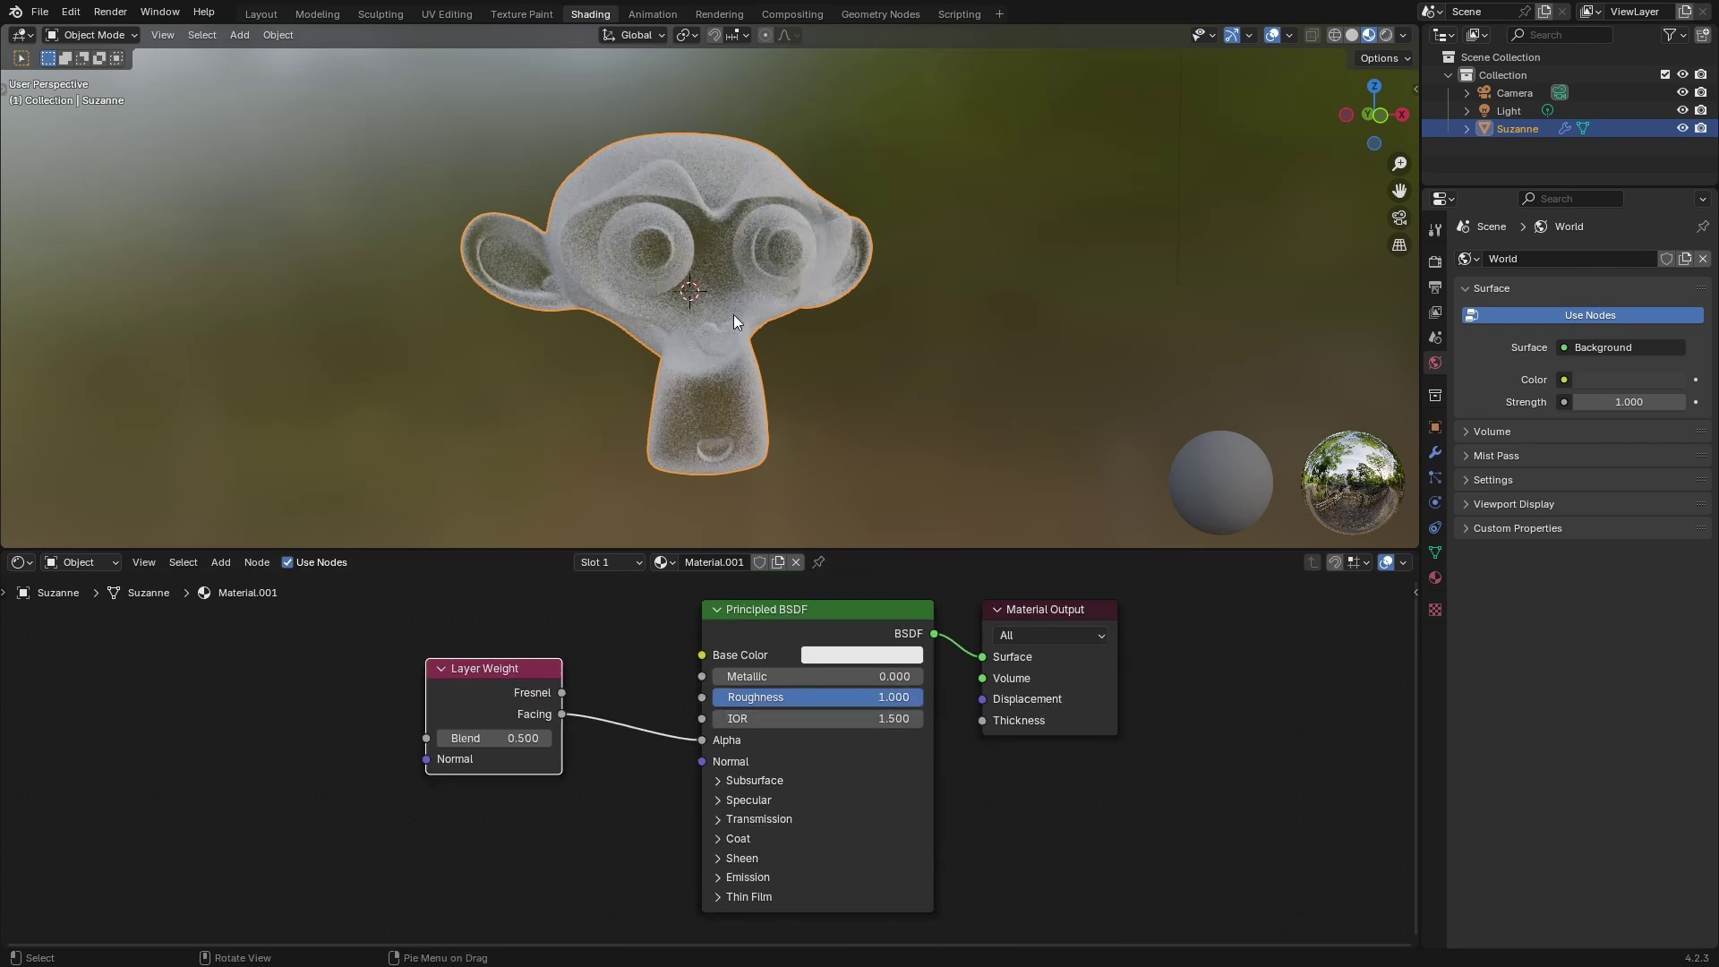
scroll(721, 331, up, 1)
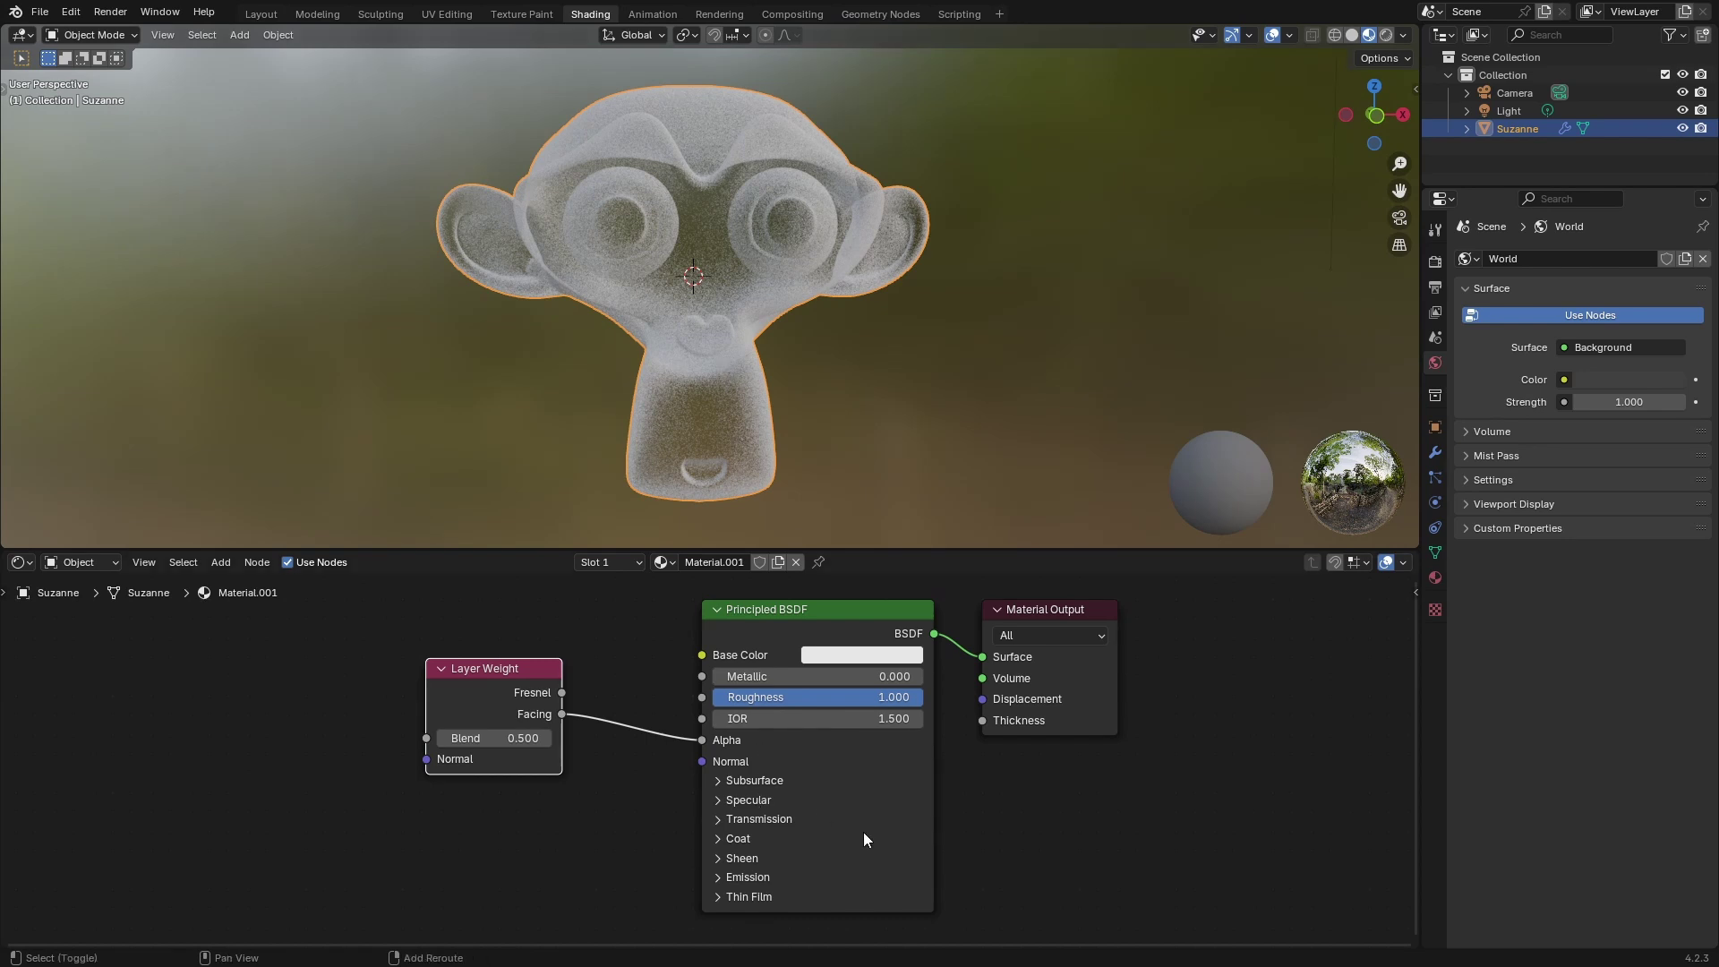
Set the Principled BSDF's emission color to light blue with hue 0.605 and saturation 0.947.
shift+scroll(775, 819, down, 2)
click(733, 831)
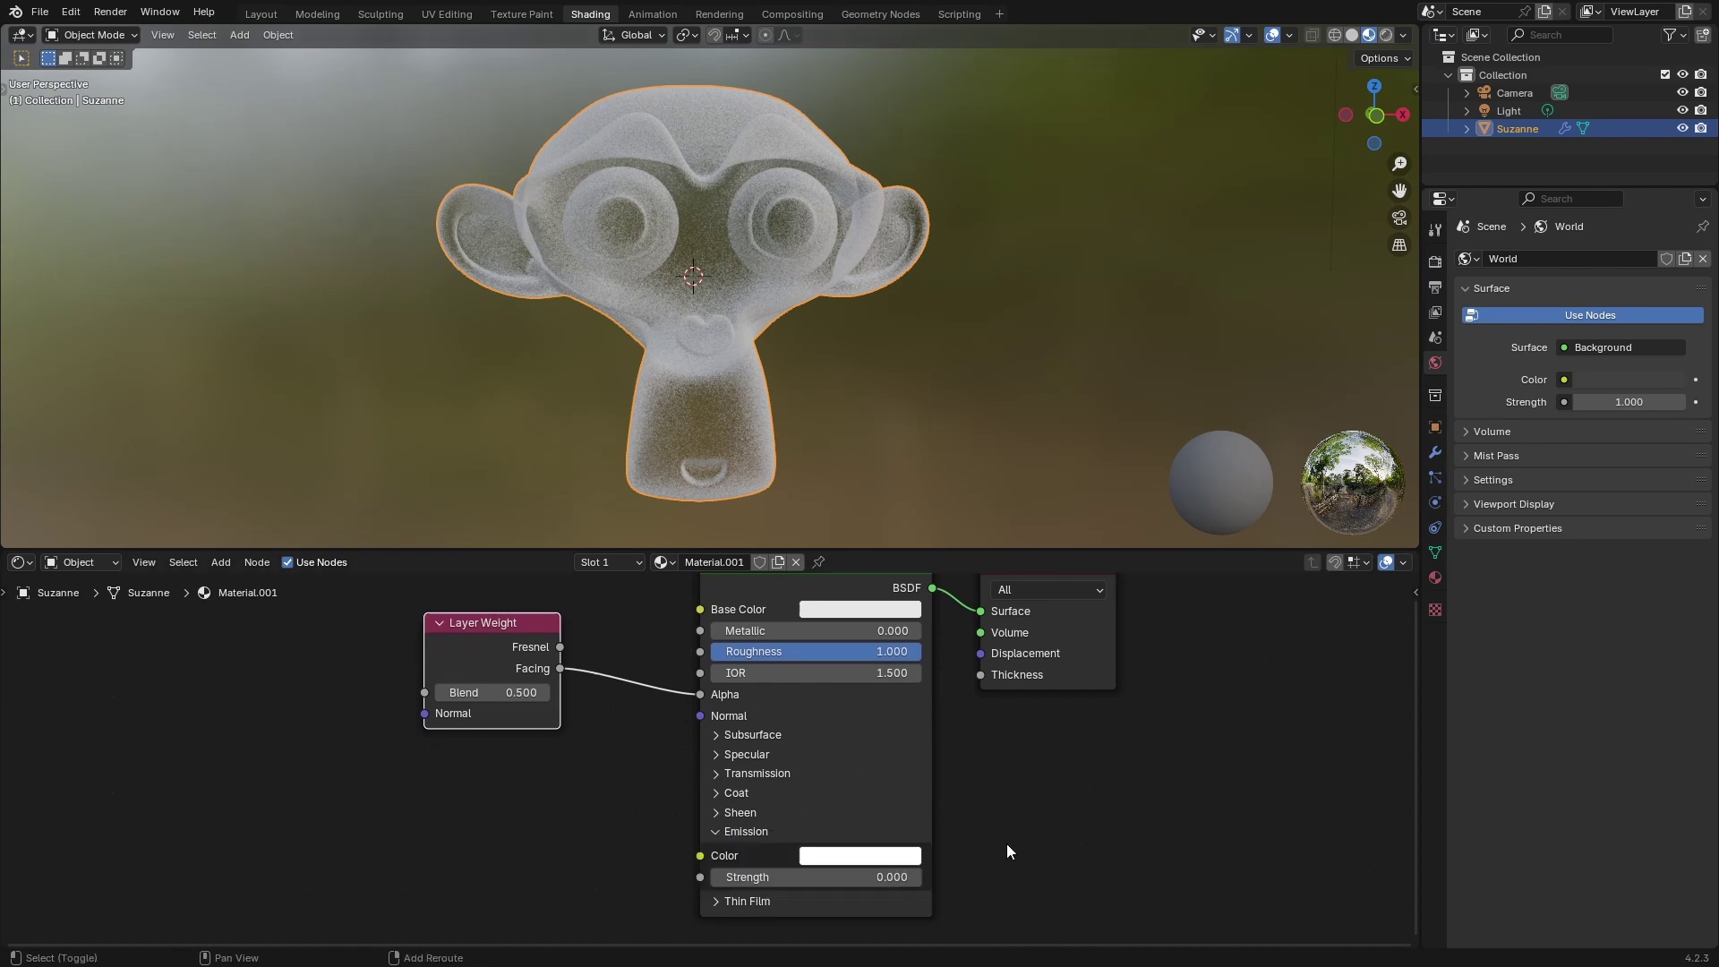
shift+scroll(1006, 843, down, 1)
click(886, 834)
drag(921, 564, 929, 554)
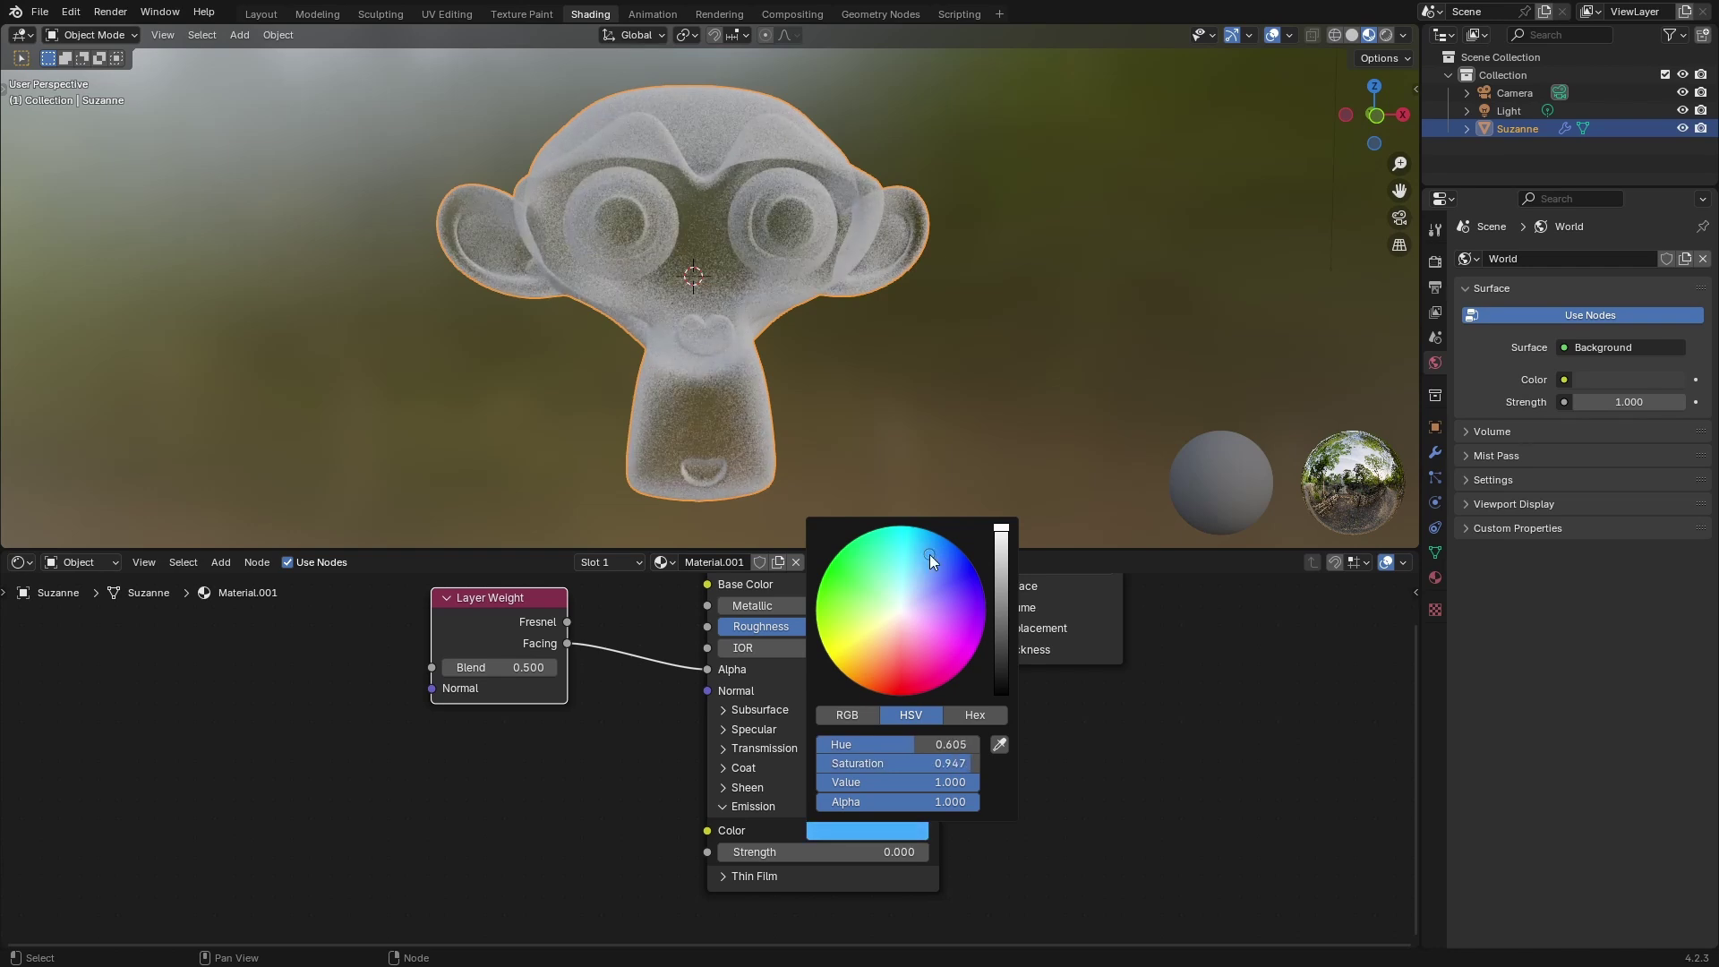
Set the emission strength to 6 and inspect the monkey's glow from an angle.
click(880, 853)
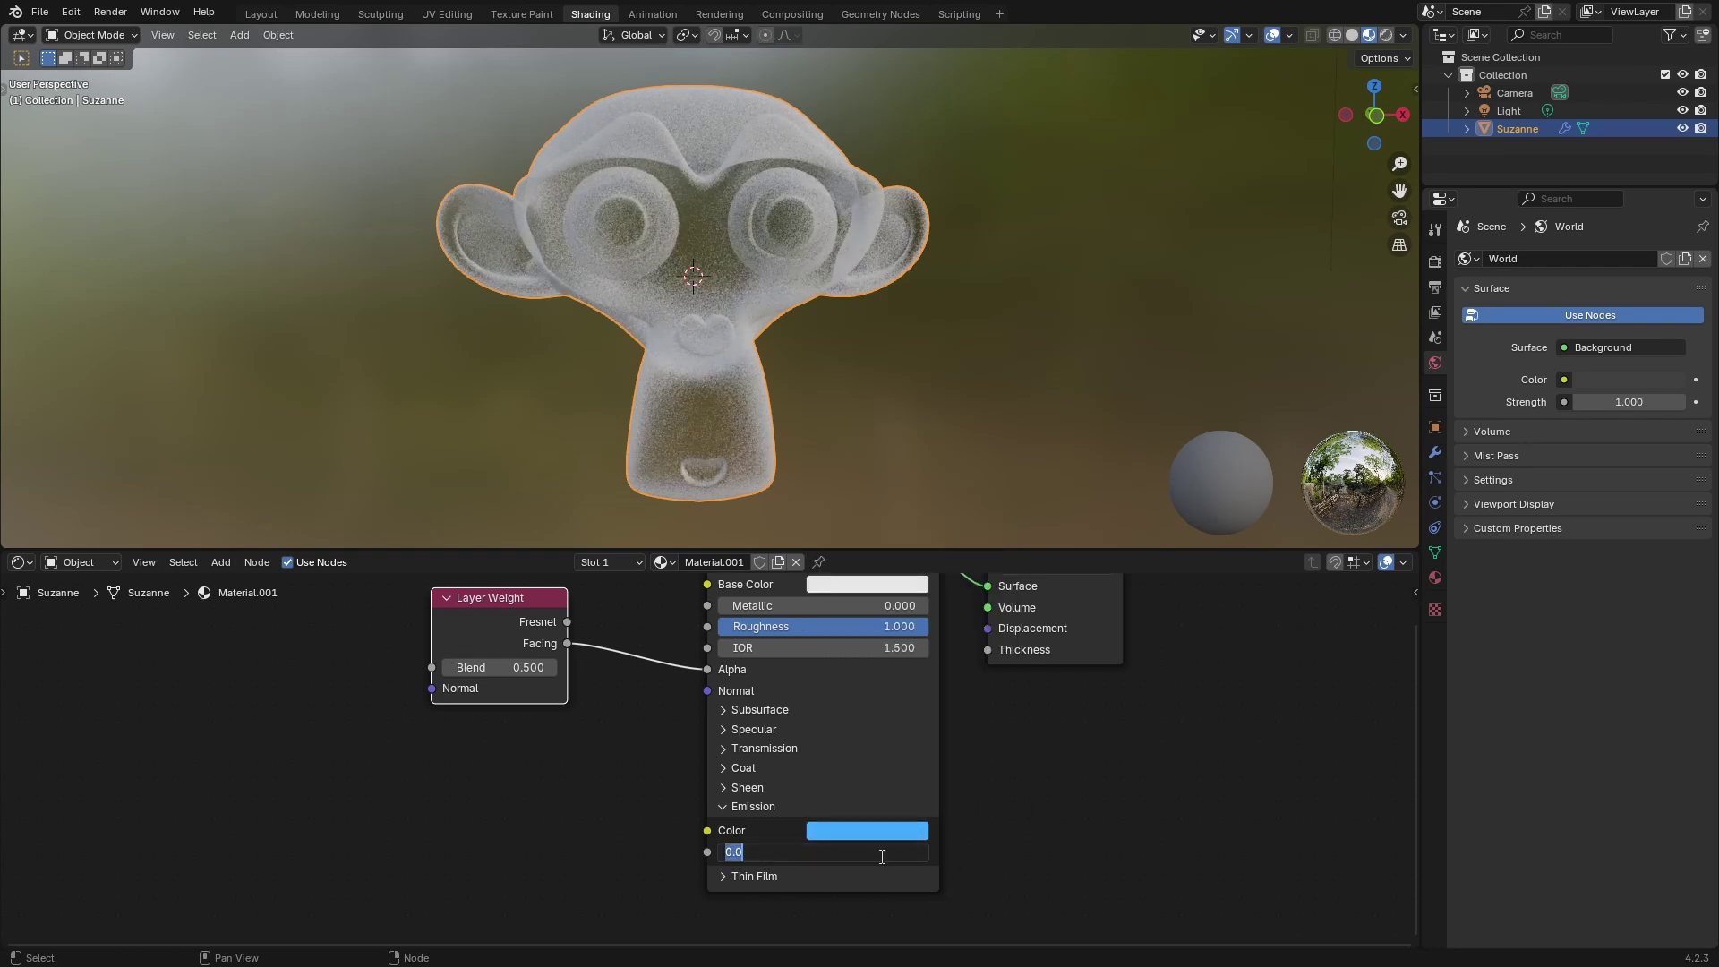
text(5)
key(Return)
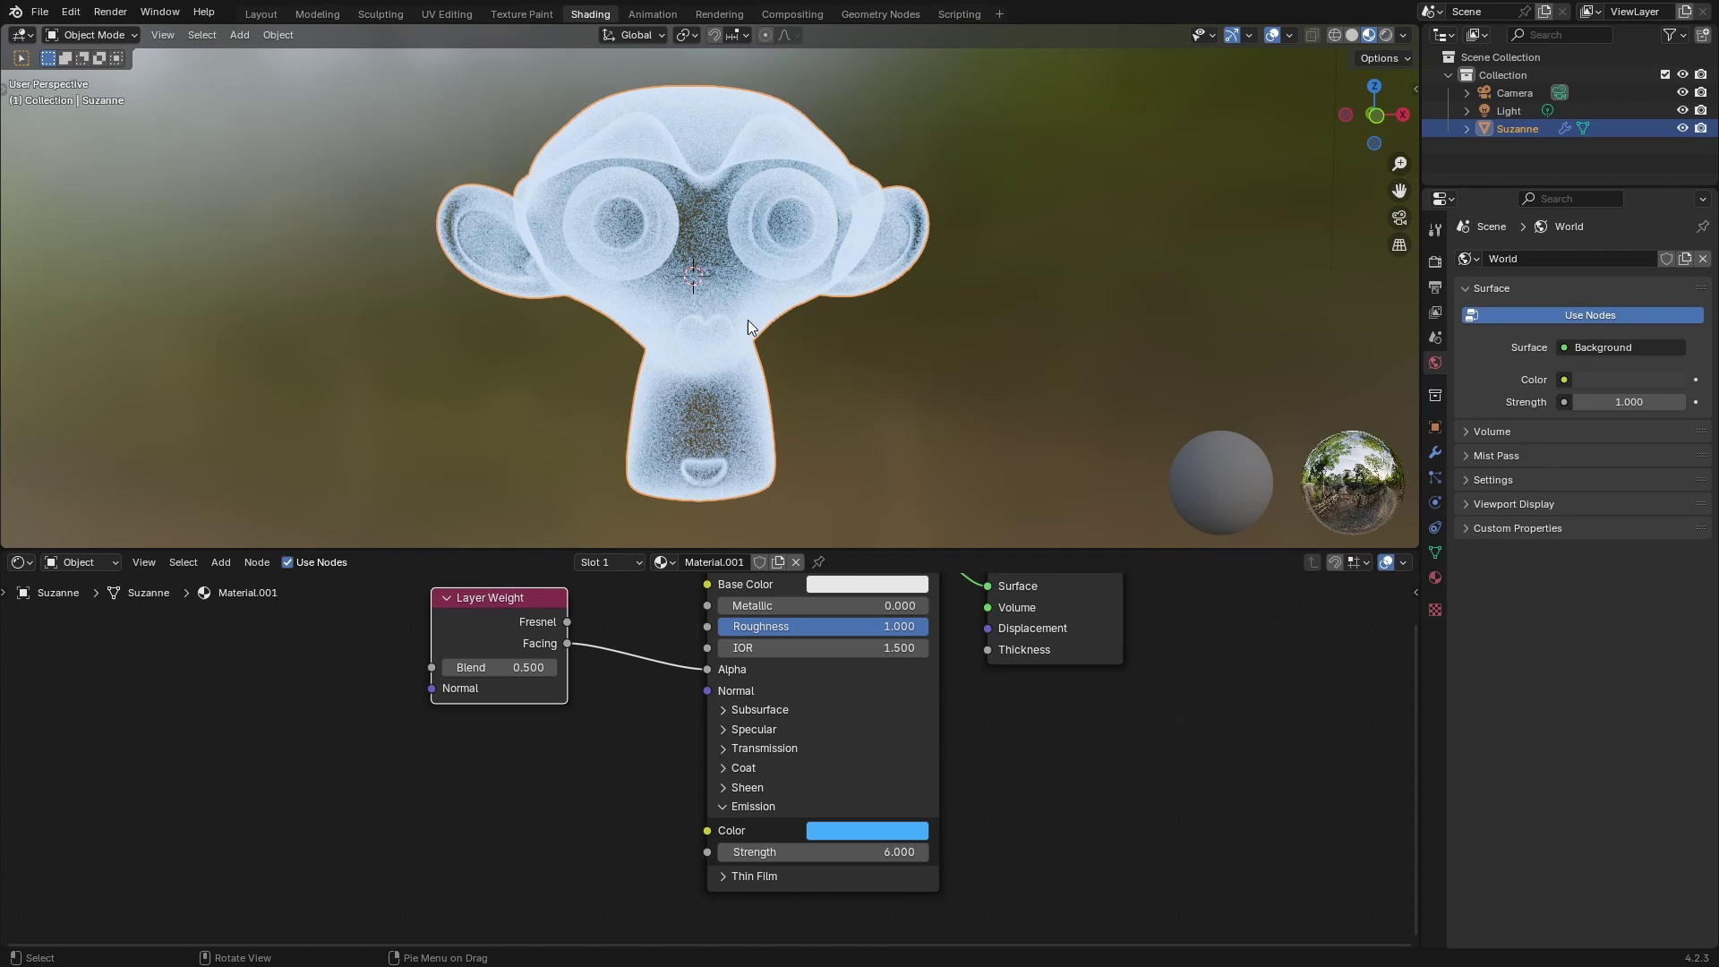
scroll(748, 319, down, 3)
mouse_move(748, 320)
middle_down()
mouse_move(712, 337)
mouse_move(684, 315)
mouse_move(705, 277)
mouse_move(734, 307)
middle_up()
scroll(704, 320, up, 2)
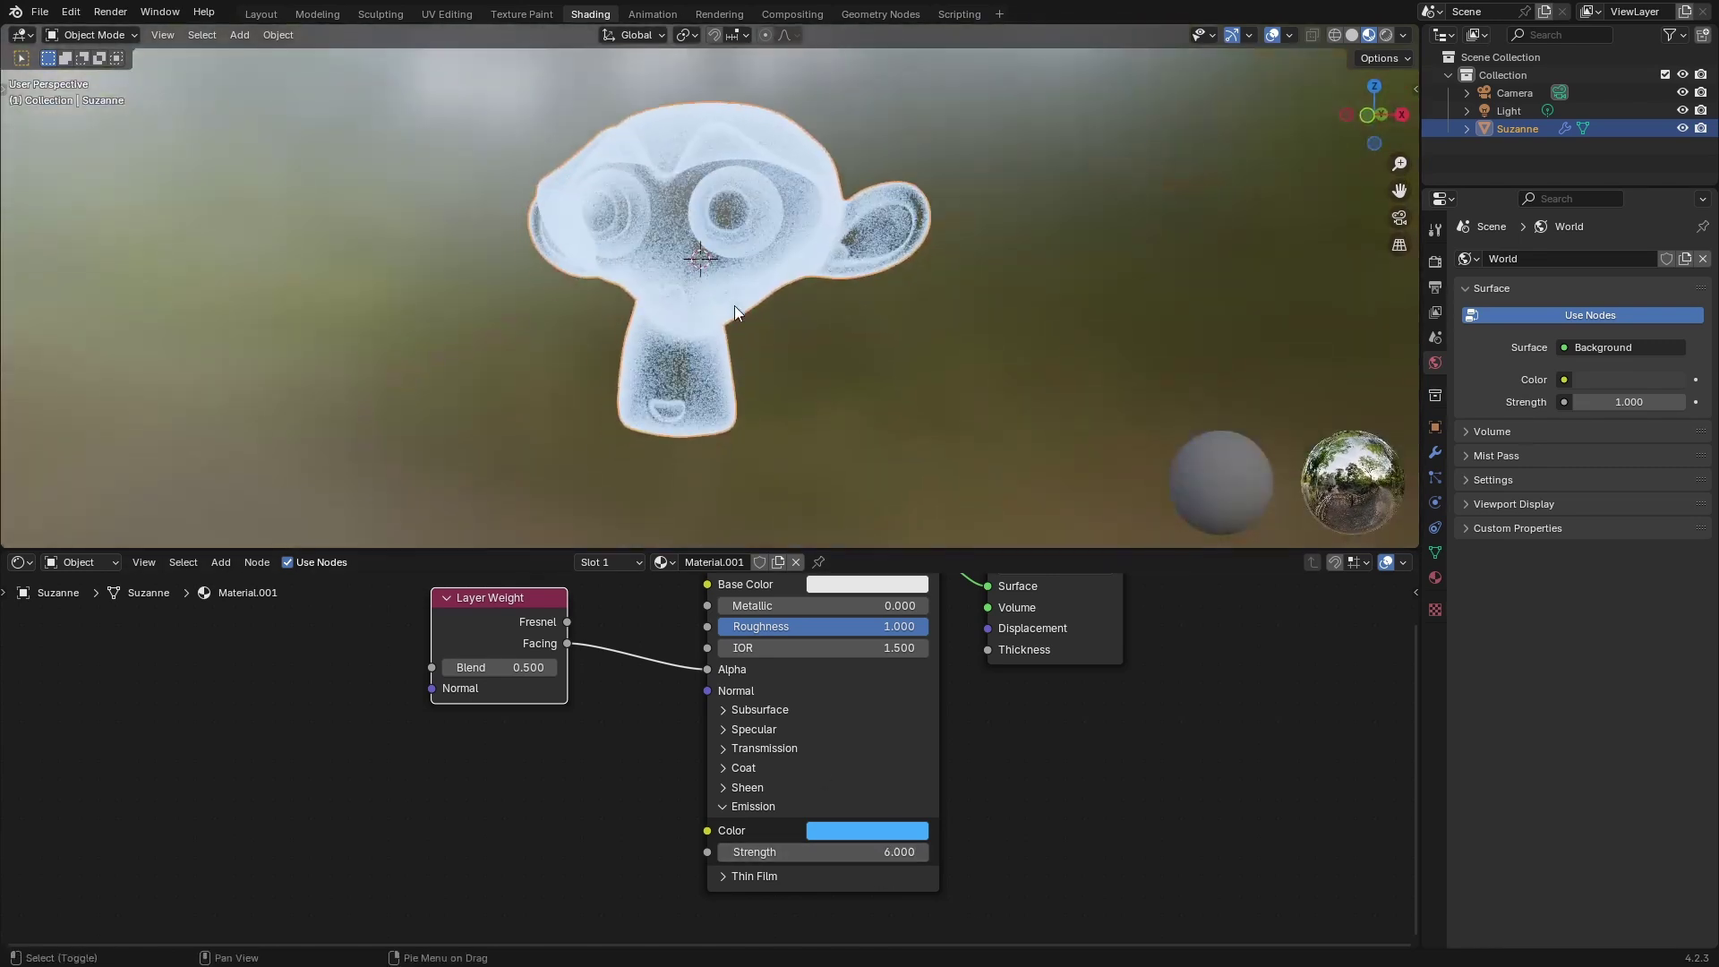
middle_drag(653, 201, 647, 237)
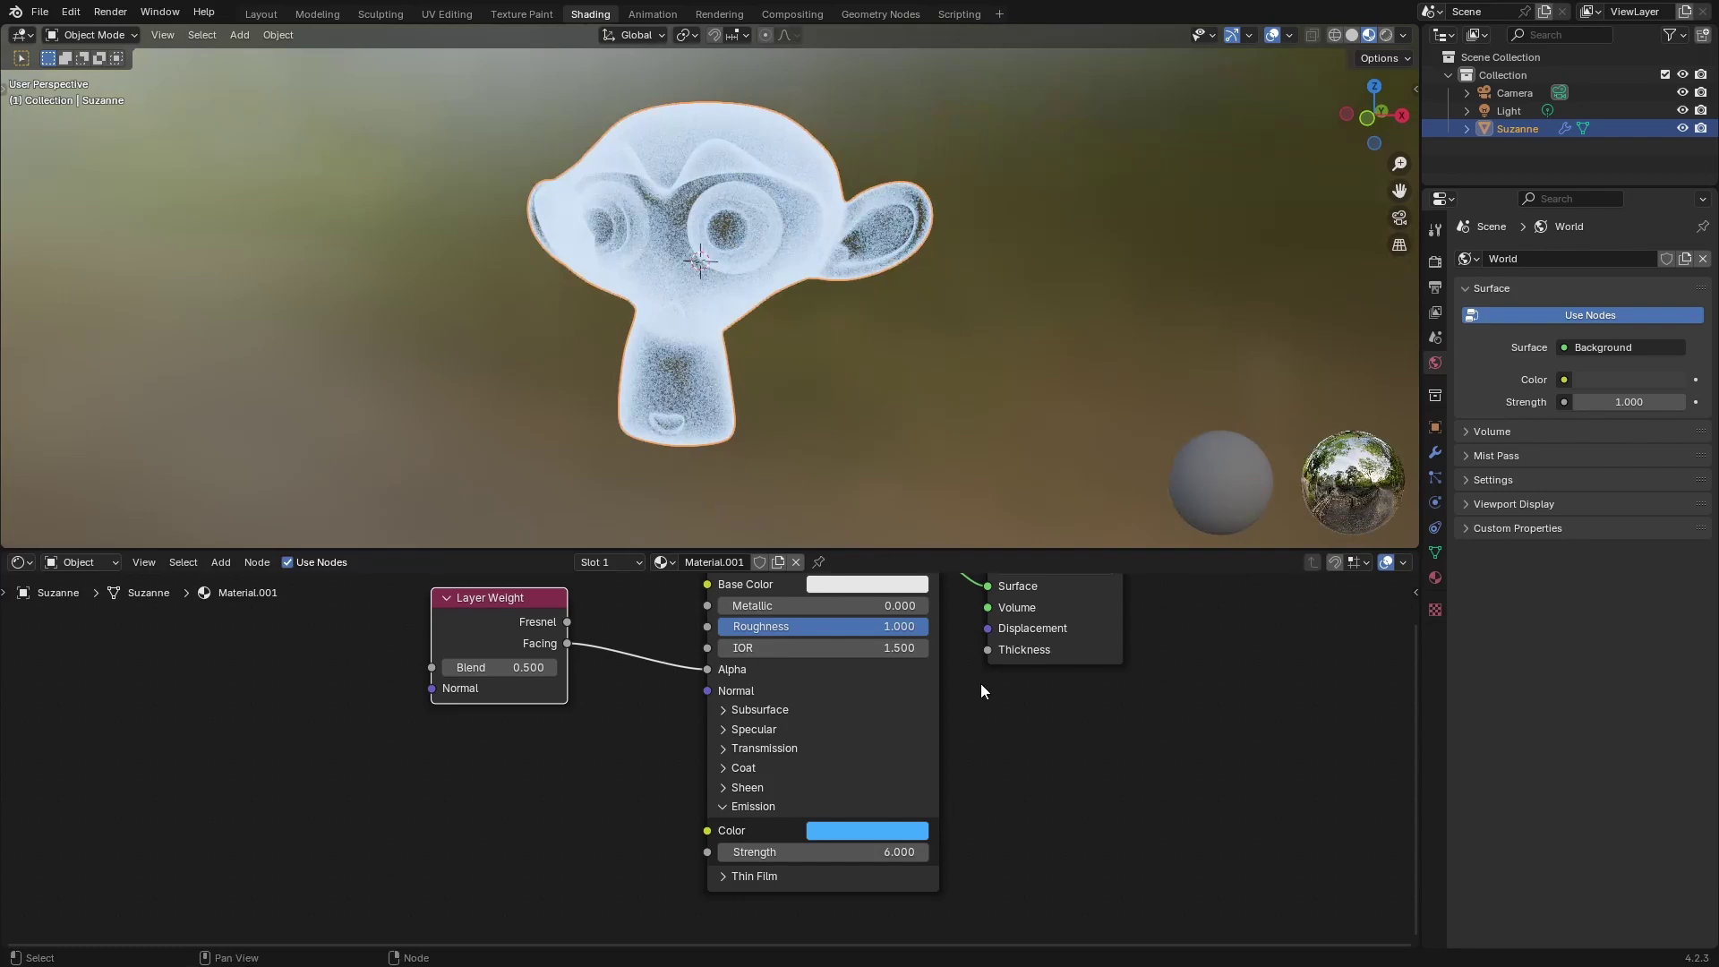
Add a Wave Texture node ahead of the Layer Weight node in the material's node tree.
middle_drag(1032, 770, 1118, 846)
shift+middle_drag(593, 663, 648, 683)
scroll(579, 637, down, 2)
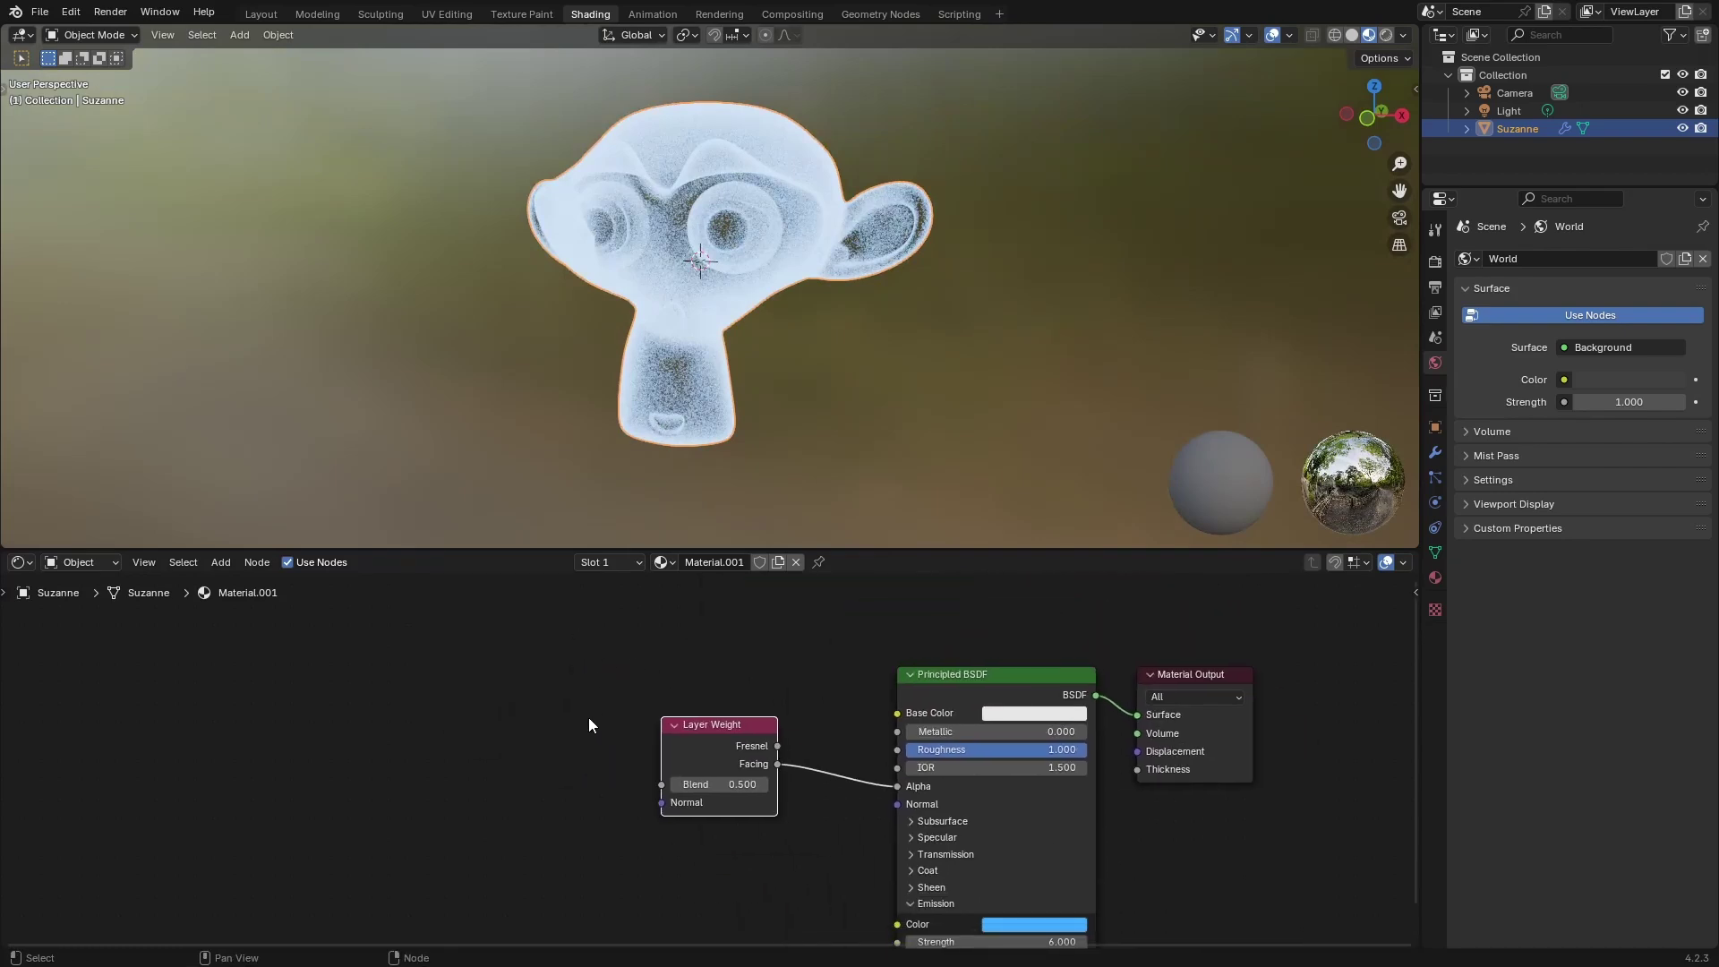
key(shift+a)
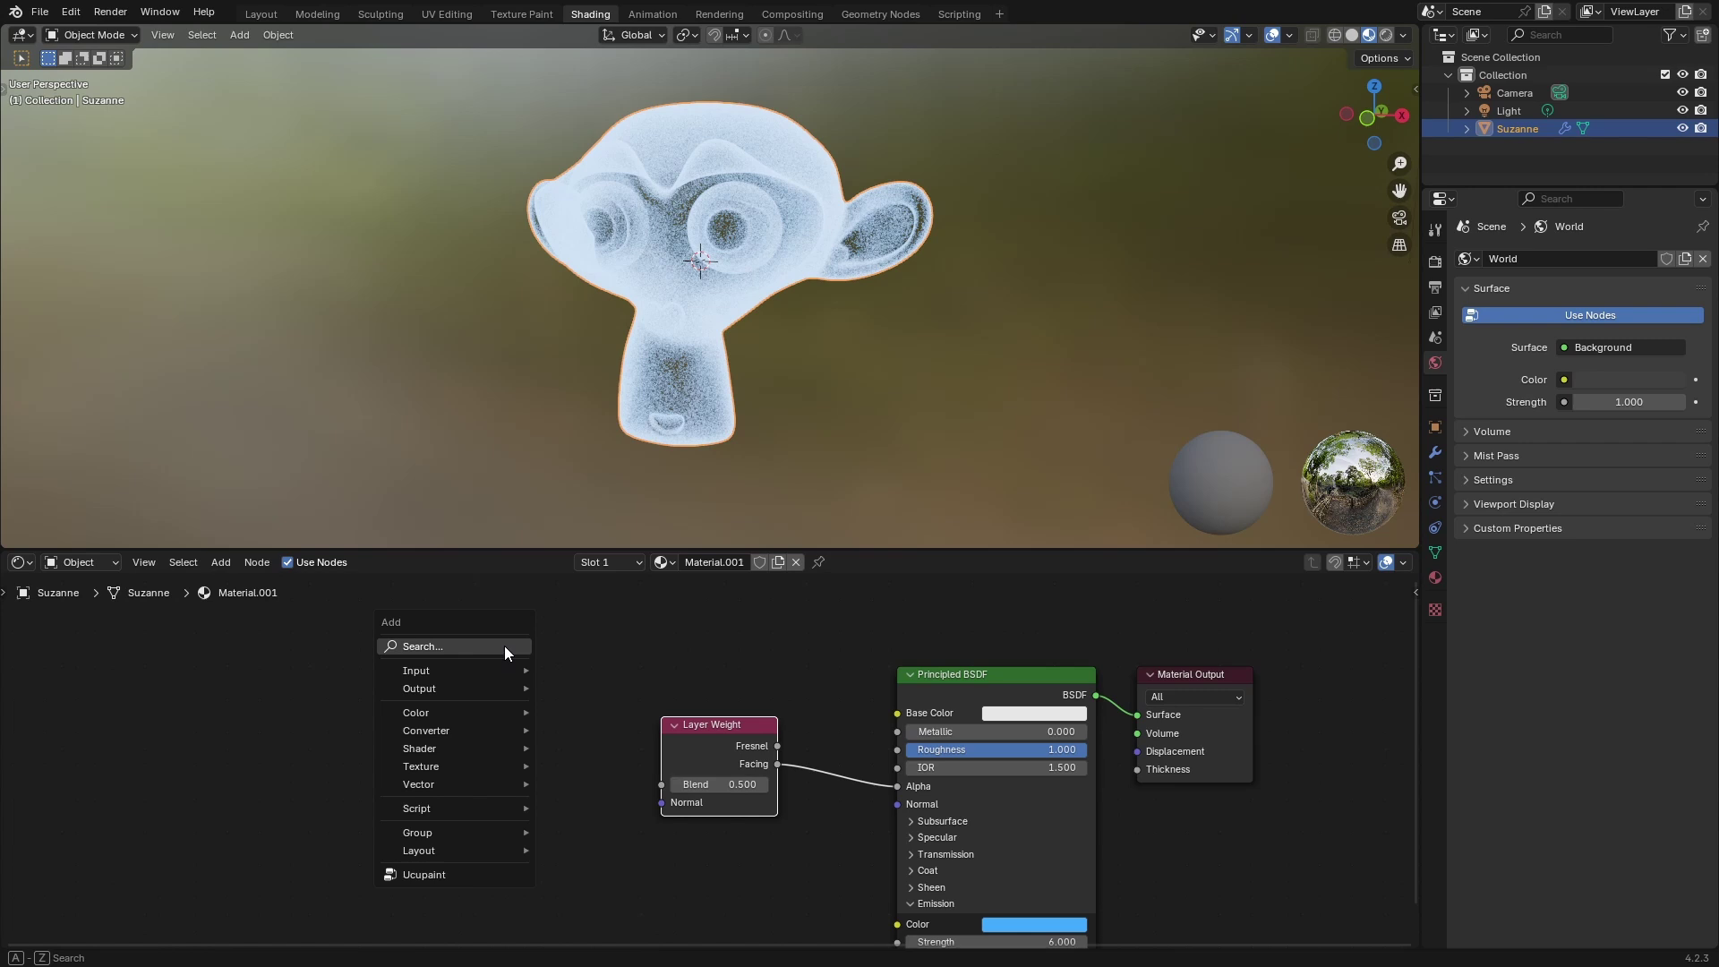
text(wave)
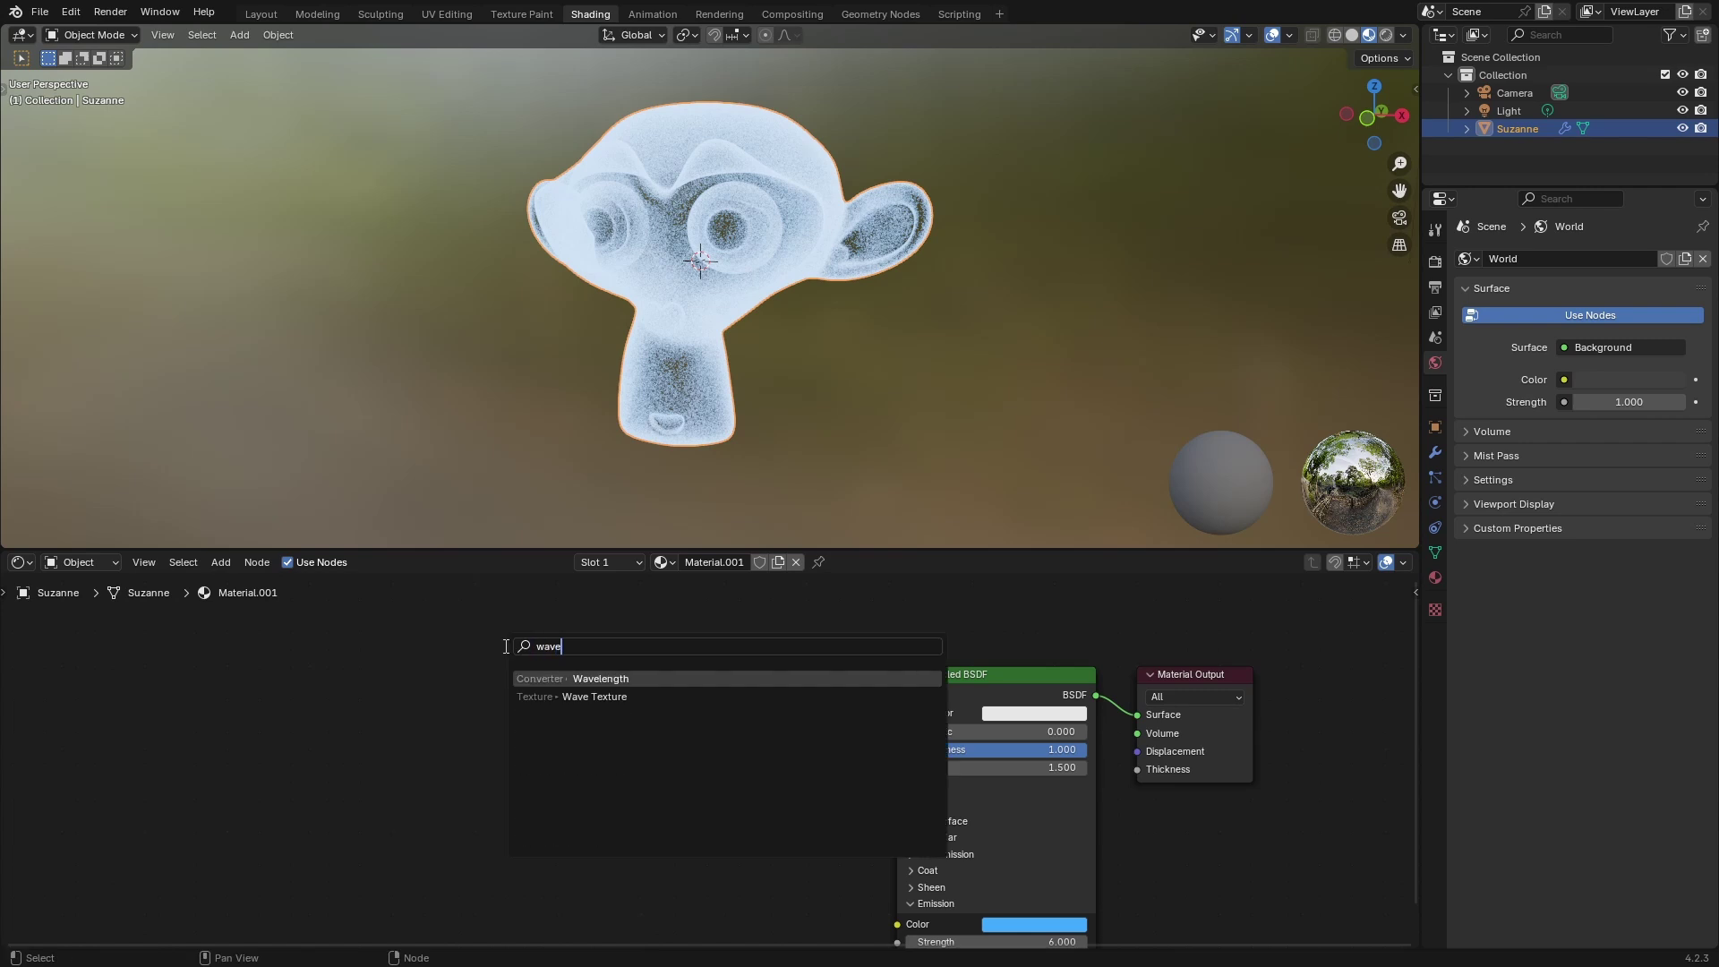
key(Down)
key(Return)
click(507, 647)
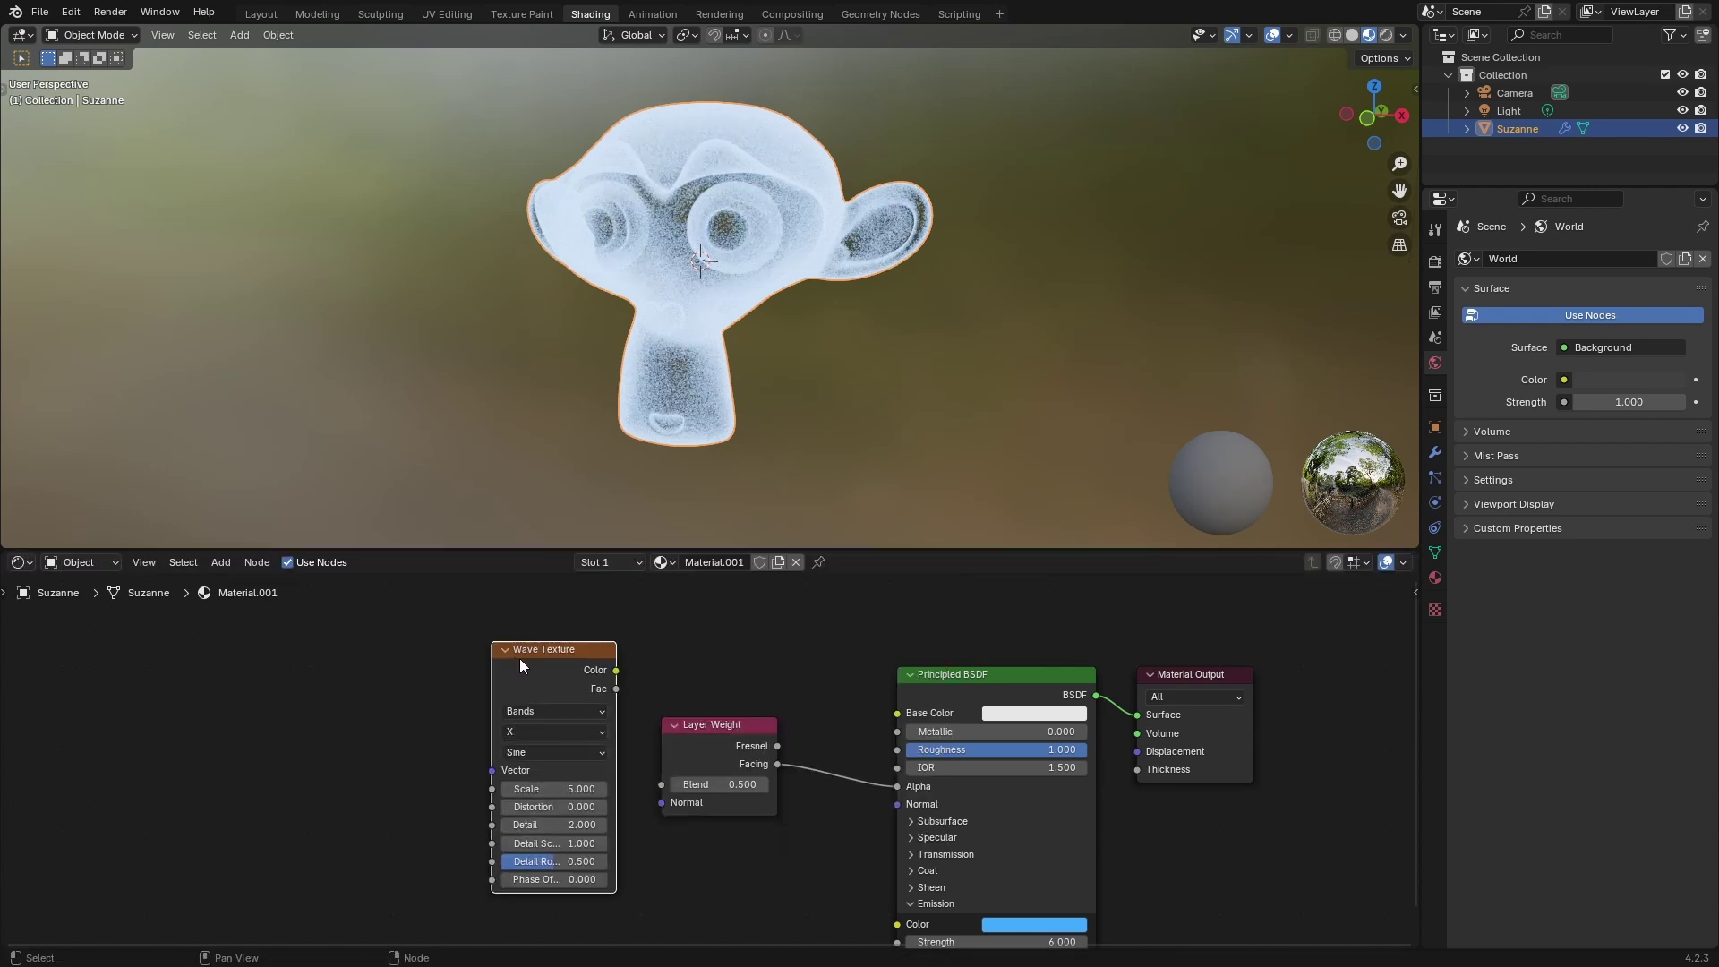
Add Texture Coordinate and Mapping nodes to the Wave Texture, feeding the Mapping vector from the Object output.
key(ctrl+t)
key(Home)
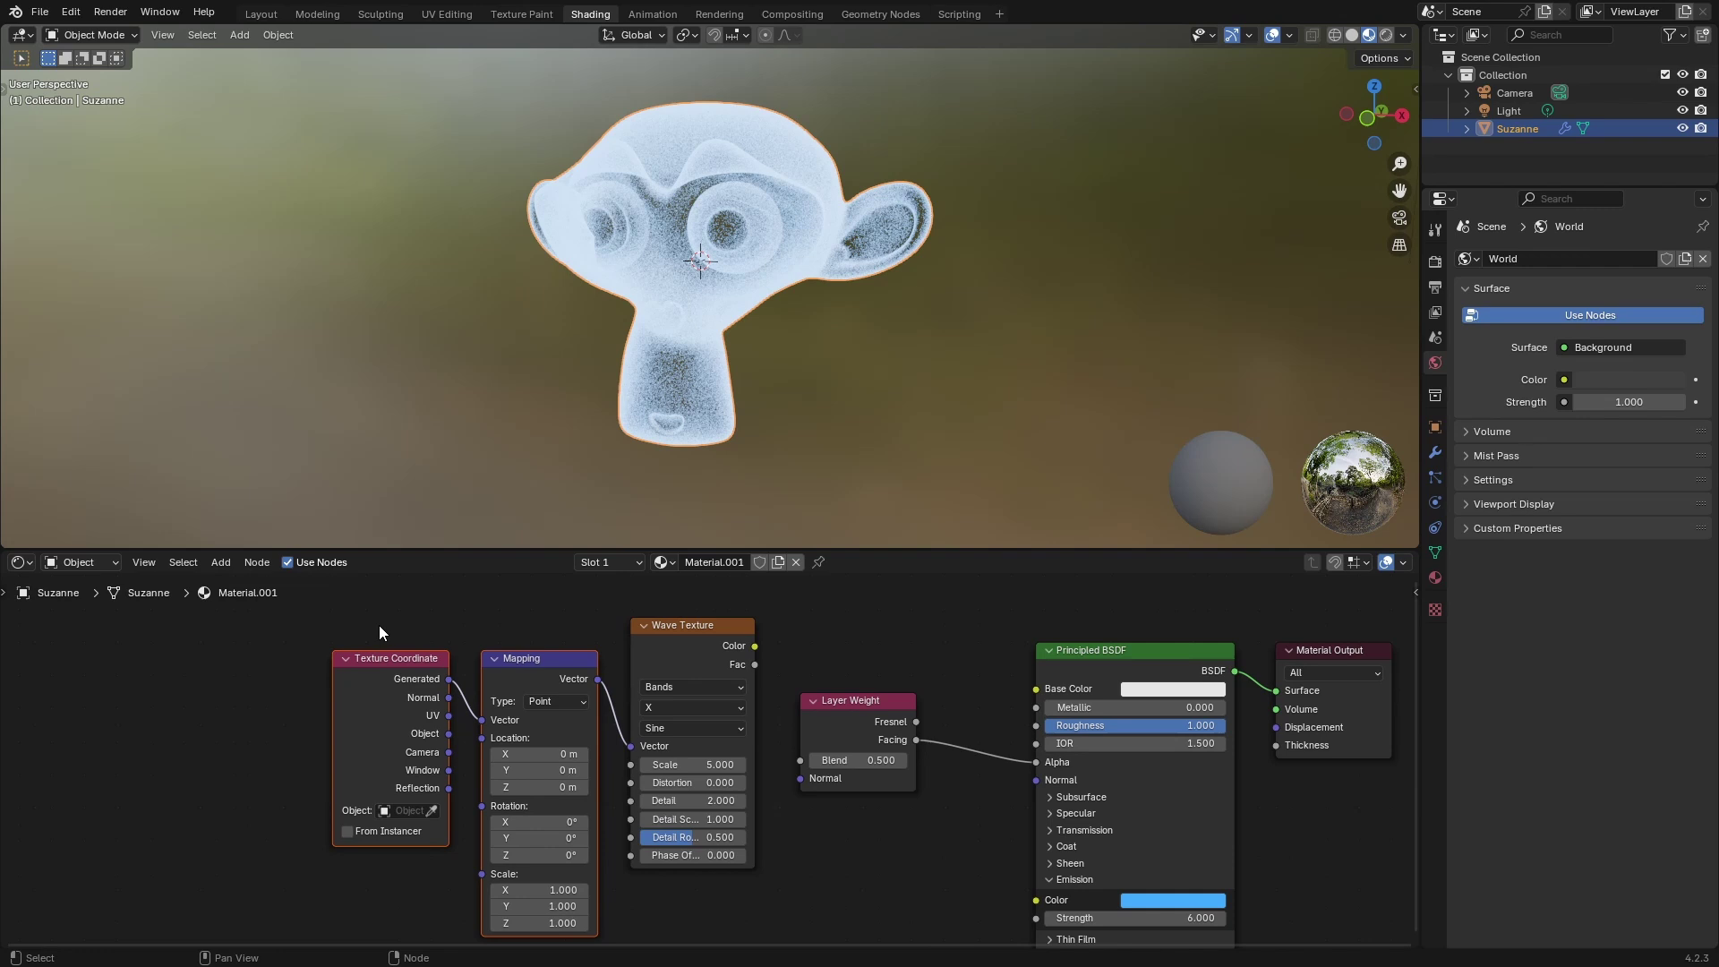
drag(532, 669, 455, 630)
middle_drag(533, 704, 557, 741)
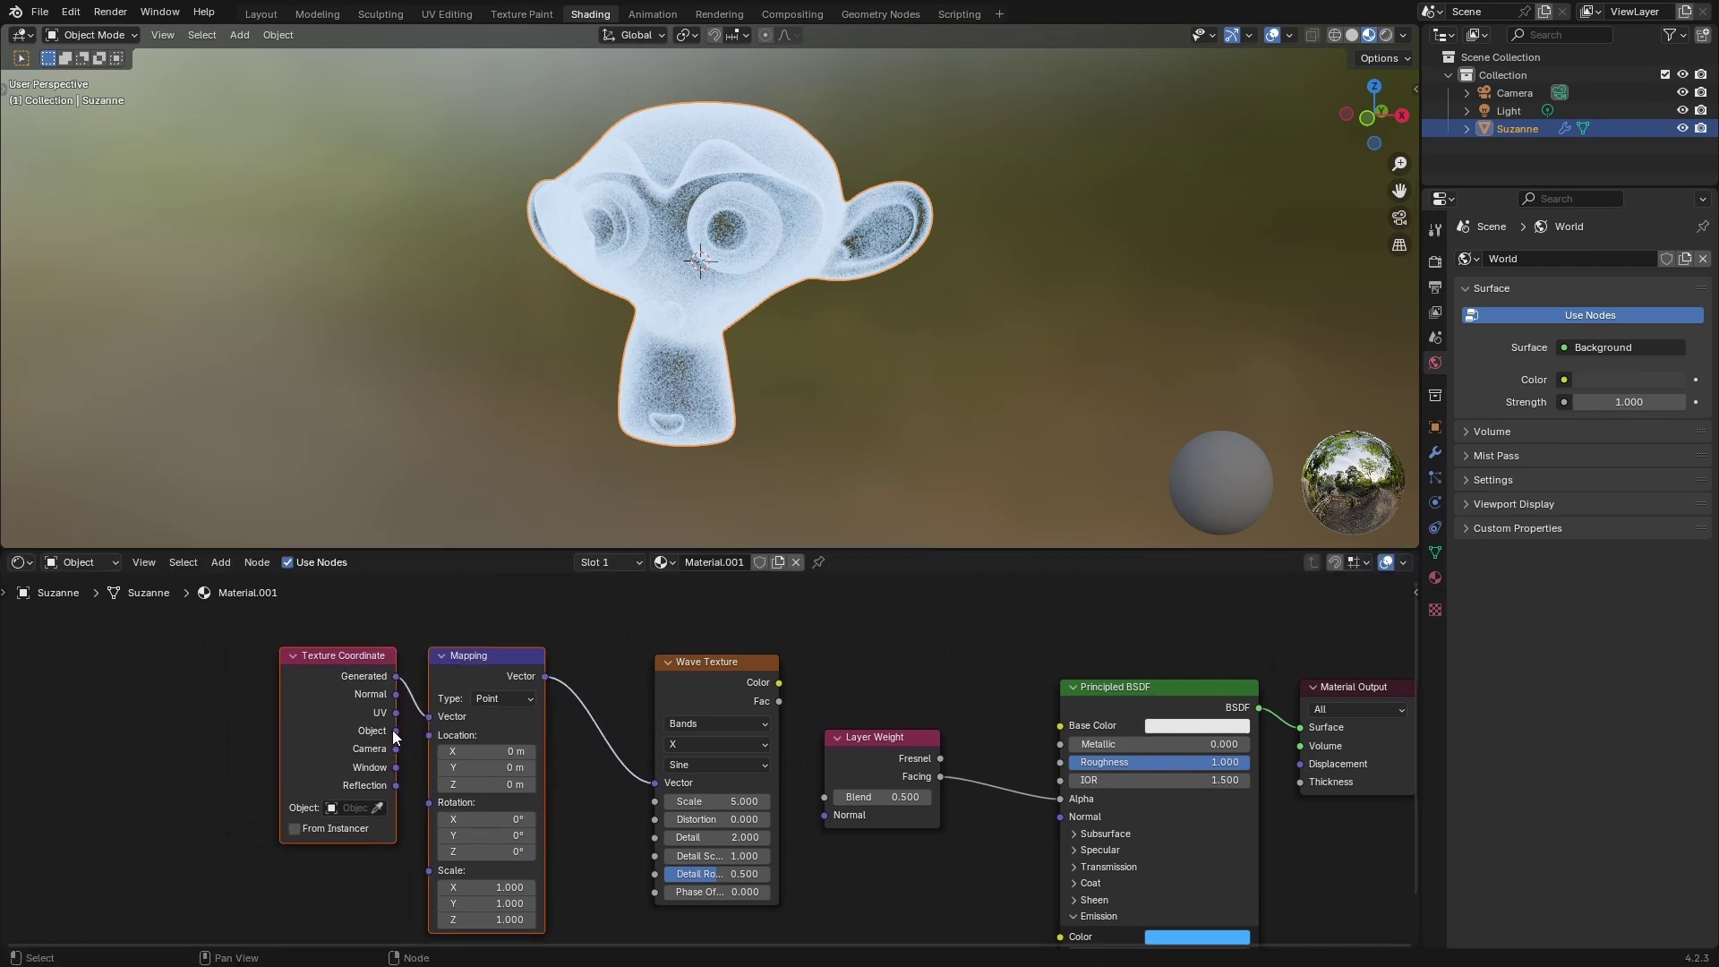
drag(395, 730, 429, 716)
Move the Wave Texture node closer to the Mapping node, leaving more room before the Layer Weight node.
middle_drag(578, 702, 500, 694)
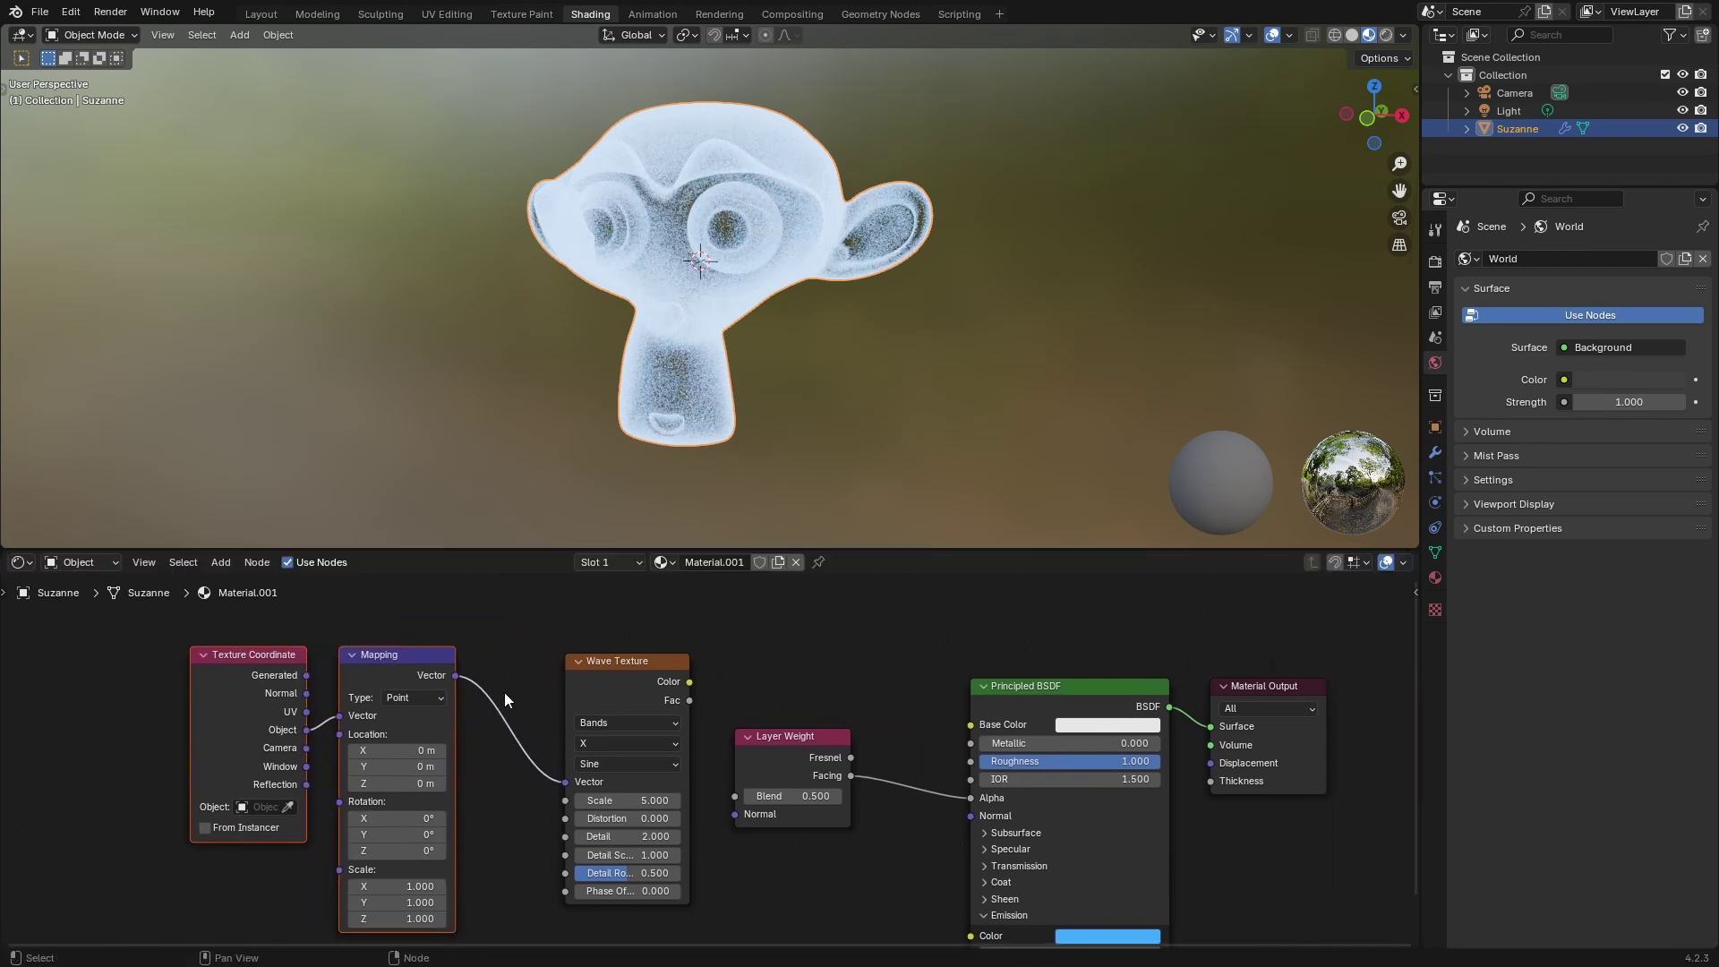
middle_drag(607, 708, 569, 696)
drag(221, 609, 427, 696)
middle_drag(443, 659, 512, 714)
drag(275, 637, 466, 744)
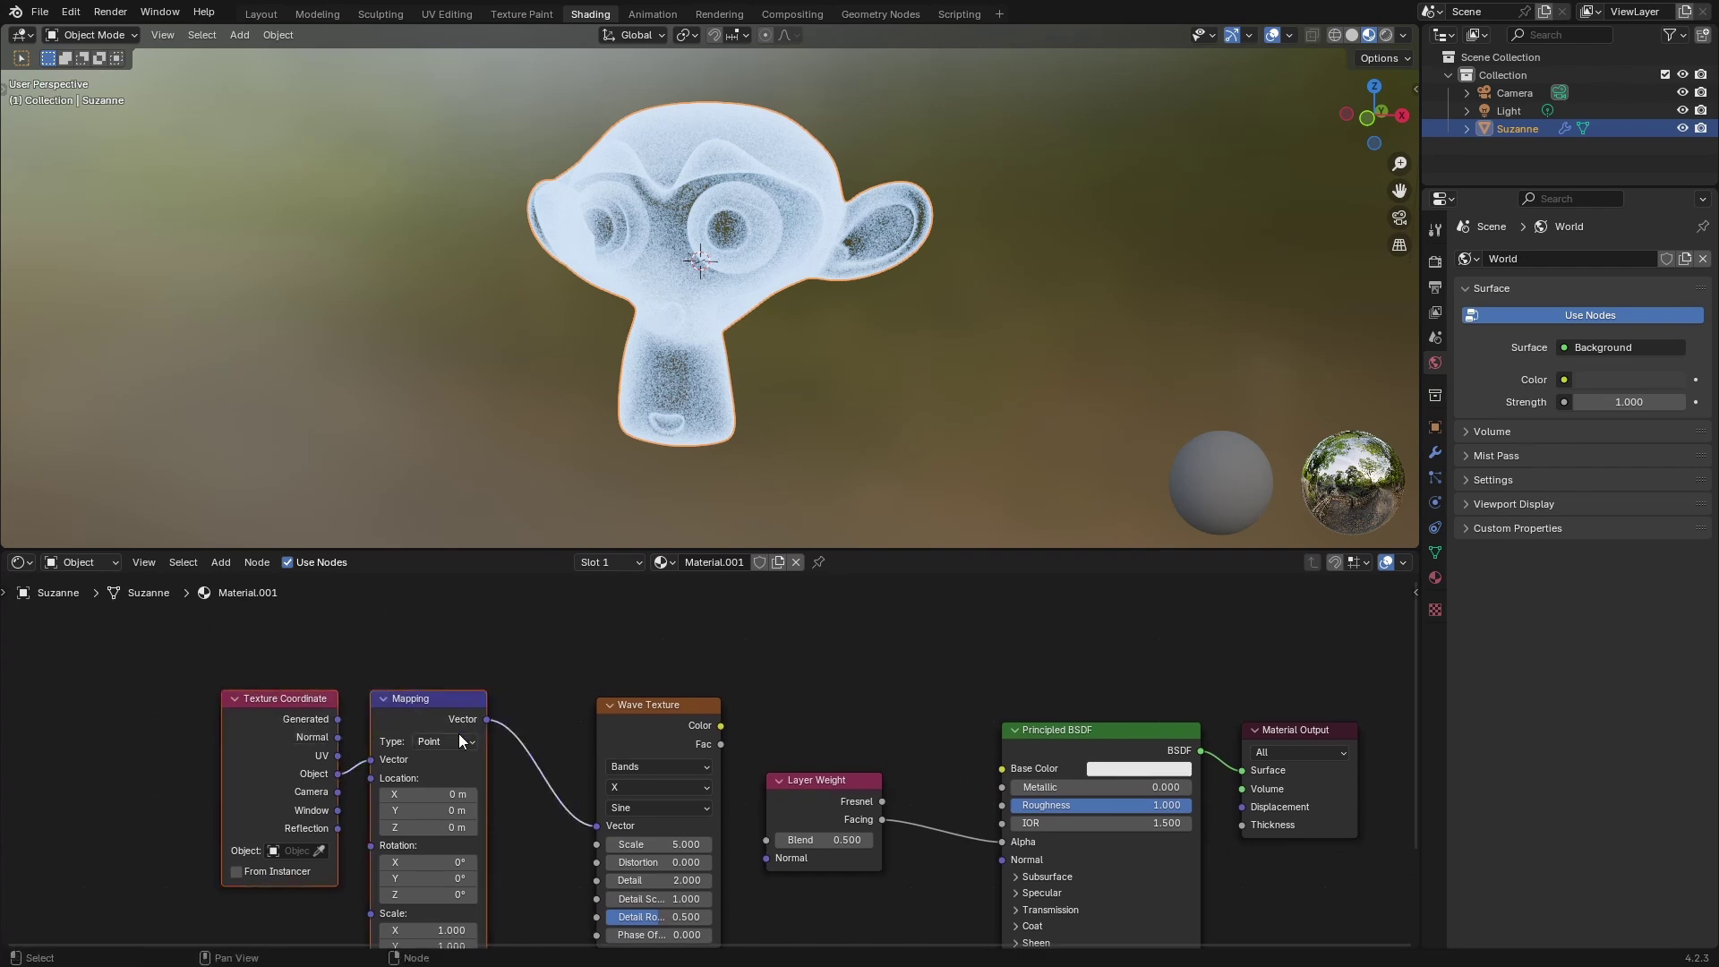
middle_drag(459, 733, 345, 691)
middle_drag(540, 674, 523, 702)
drag(509, 698, 453, 659)
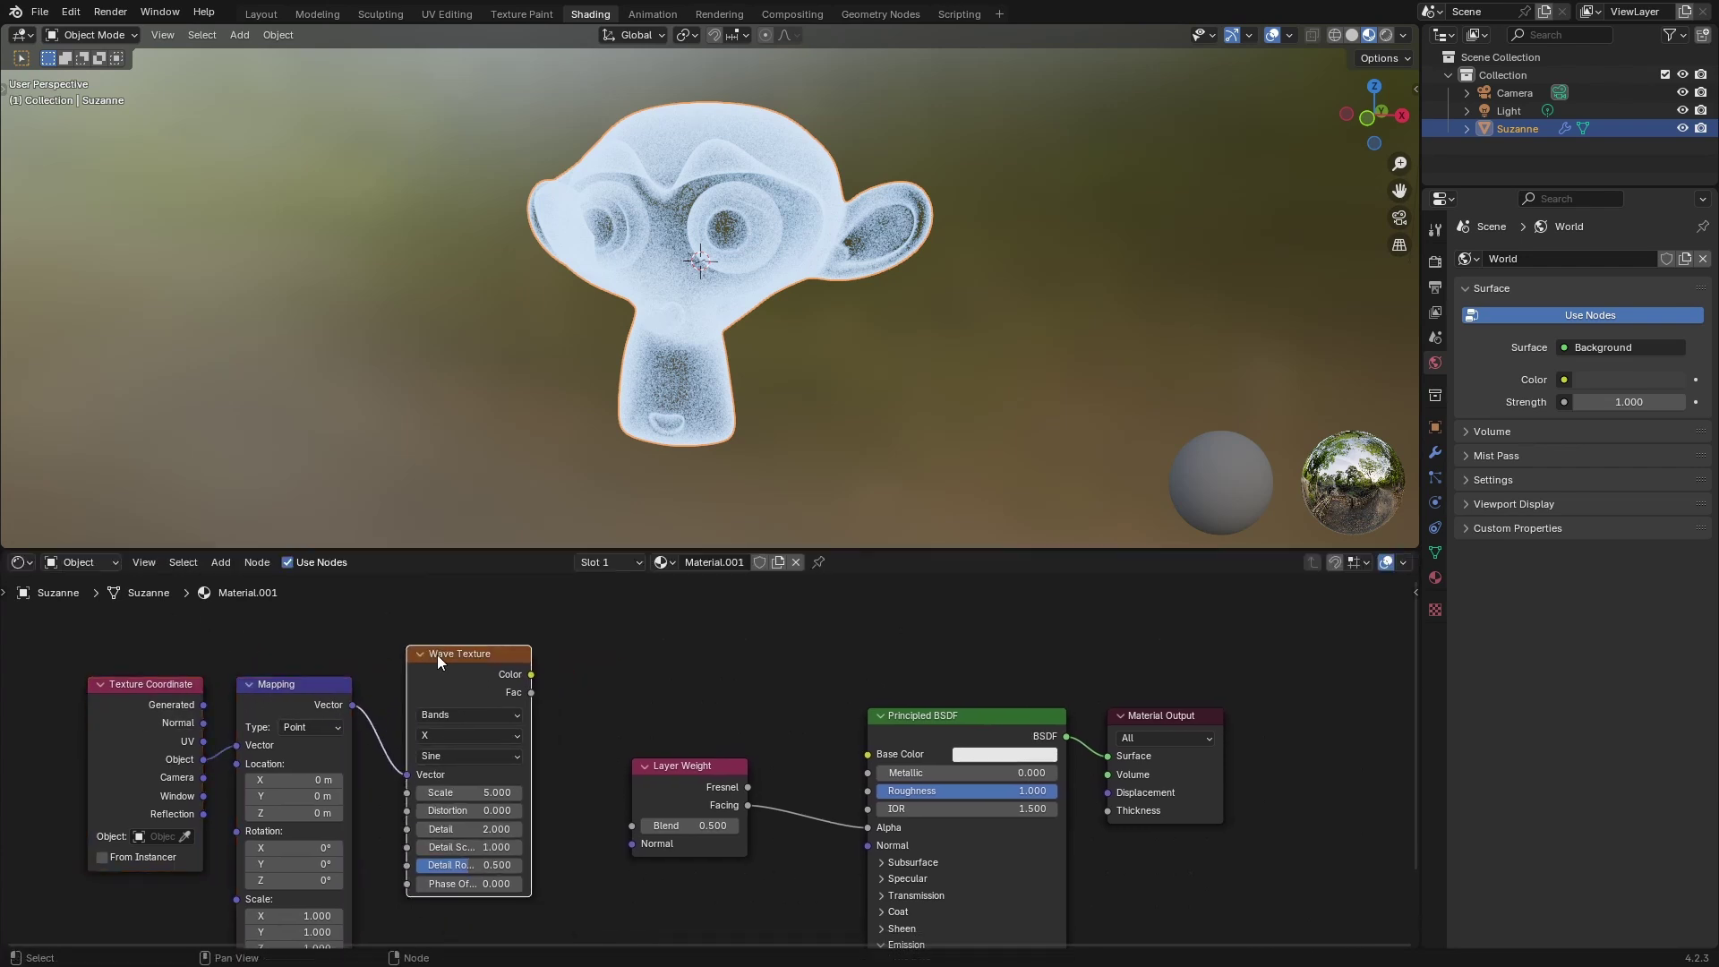
Insert a Mix Color node on the link between the Layer Weight node and the Principled BSDF's Alpha input.
key(shift+a)
click(757, 692)
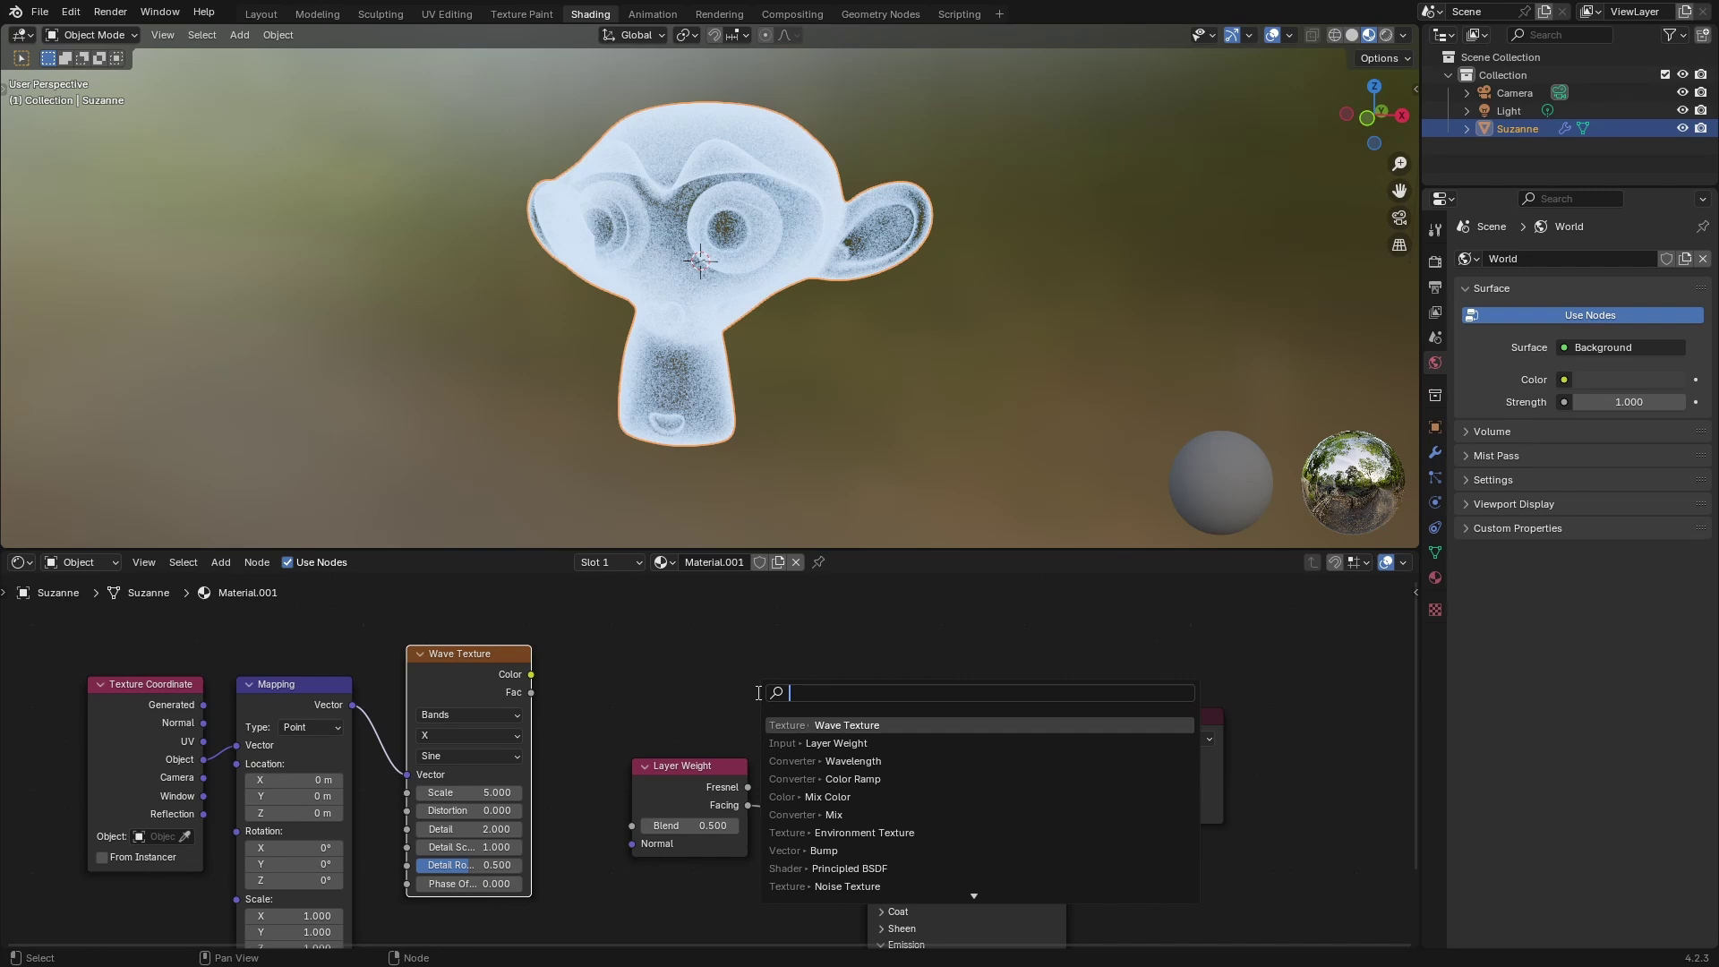
text(mix)
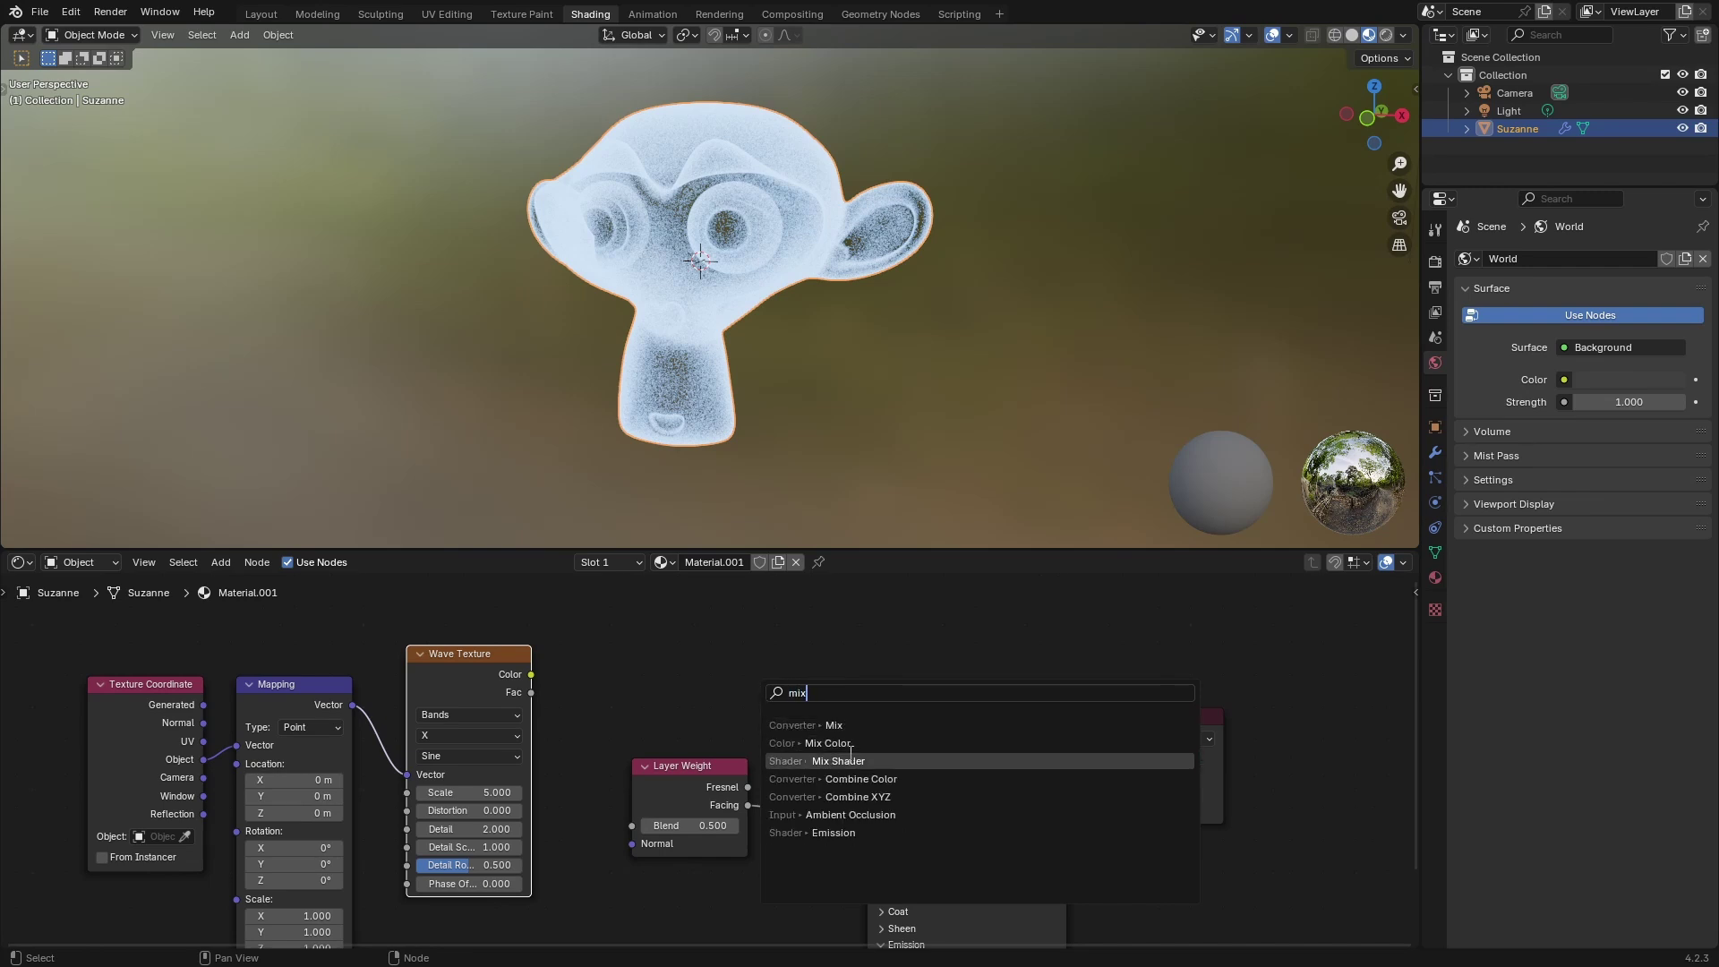
click(847, 744)
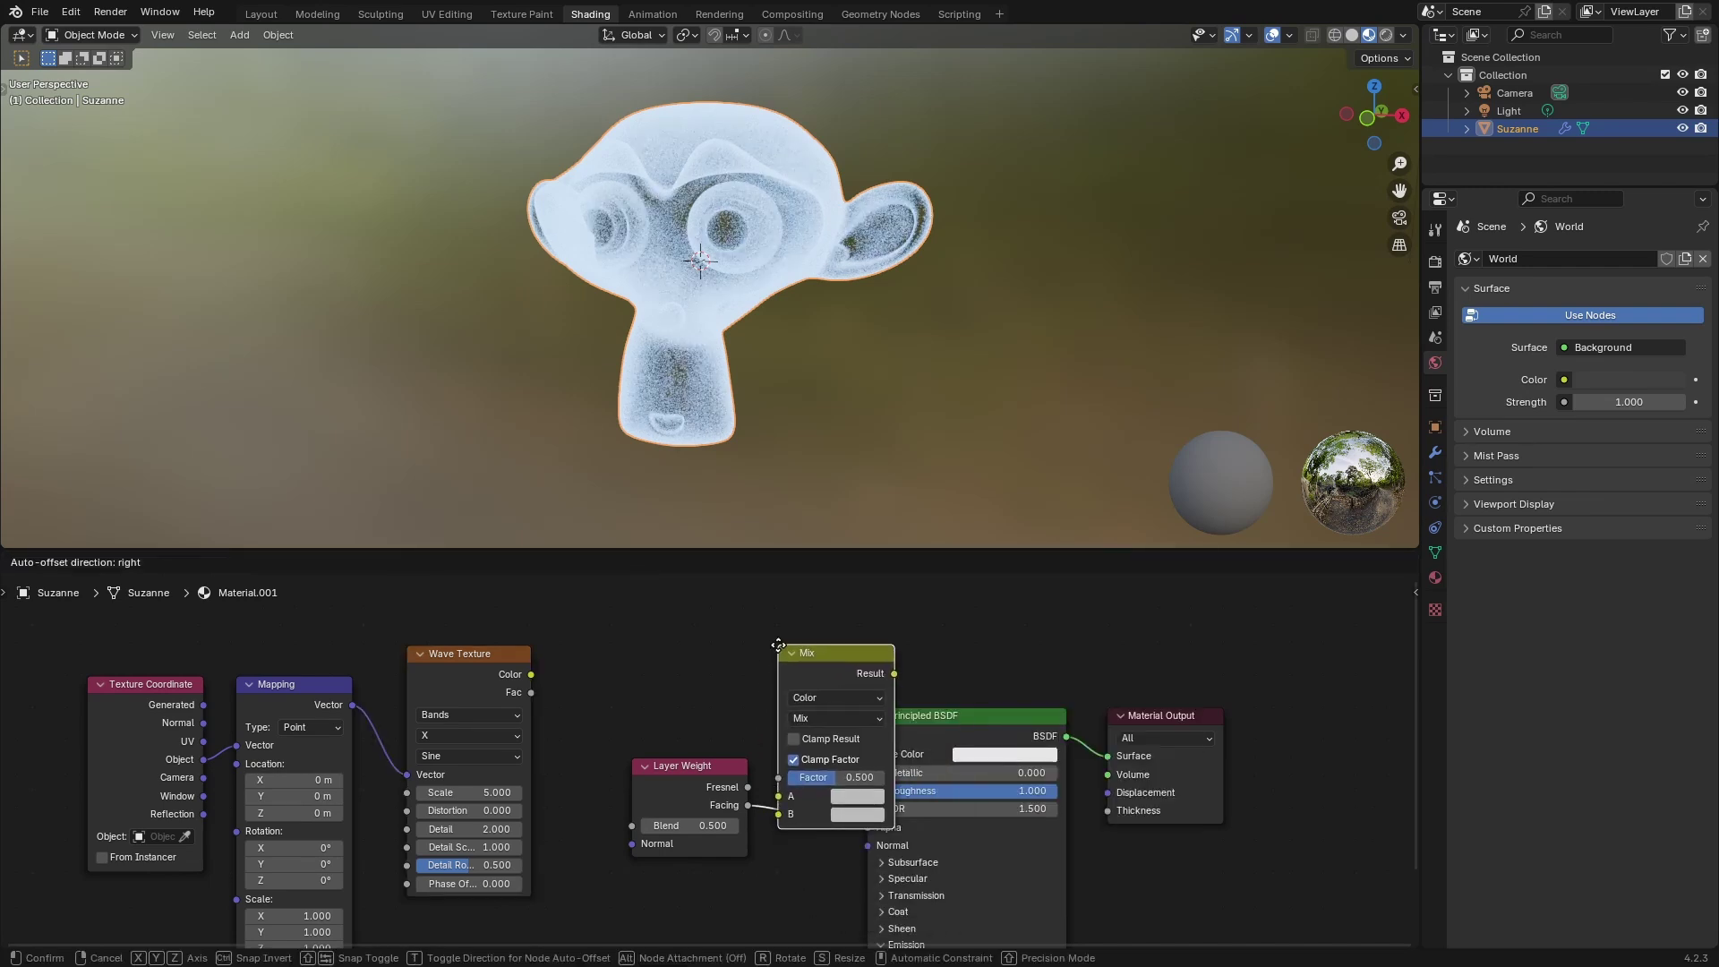
click(768, 646)
key(Home)
Cut the Mix node's incoming link, connect Layer Weight's Facing output to input B, and lower the Layer Weight node.
ctrl+right_drag(733, 732, 727, 752)
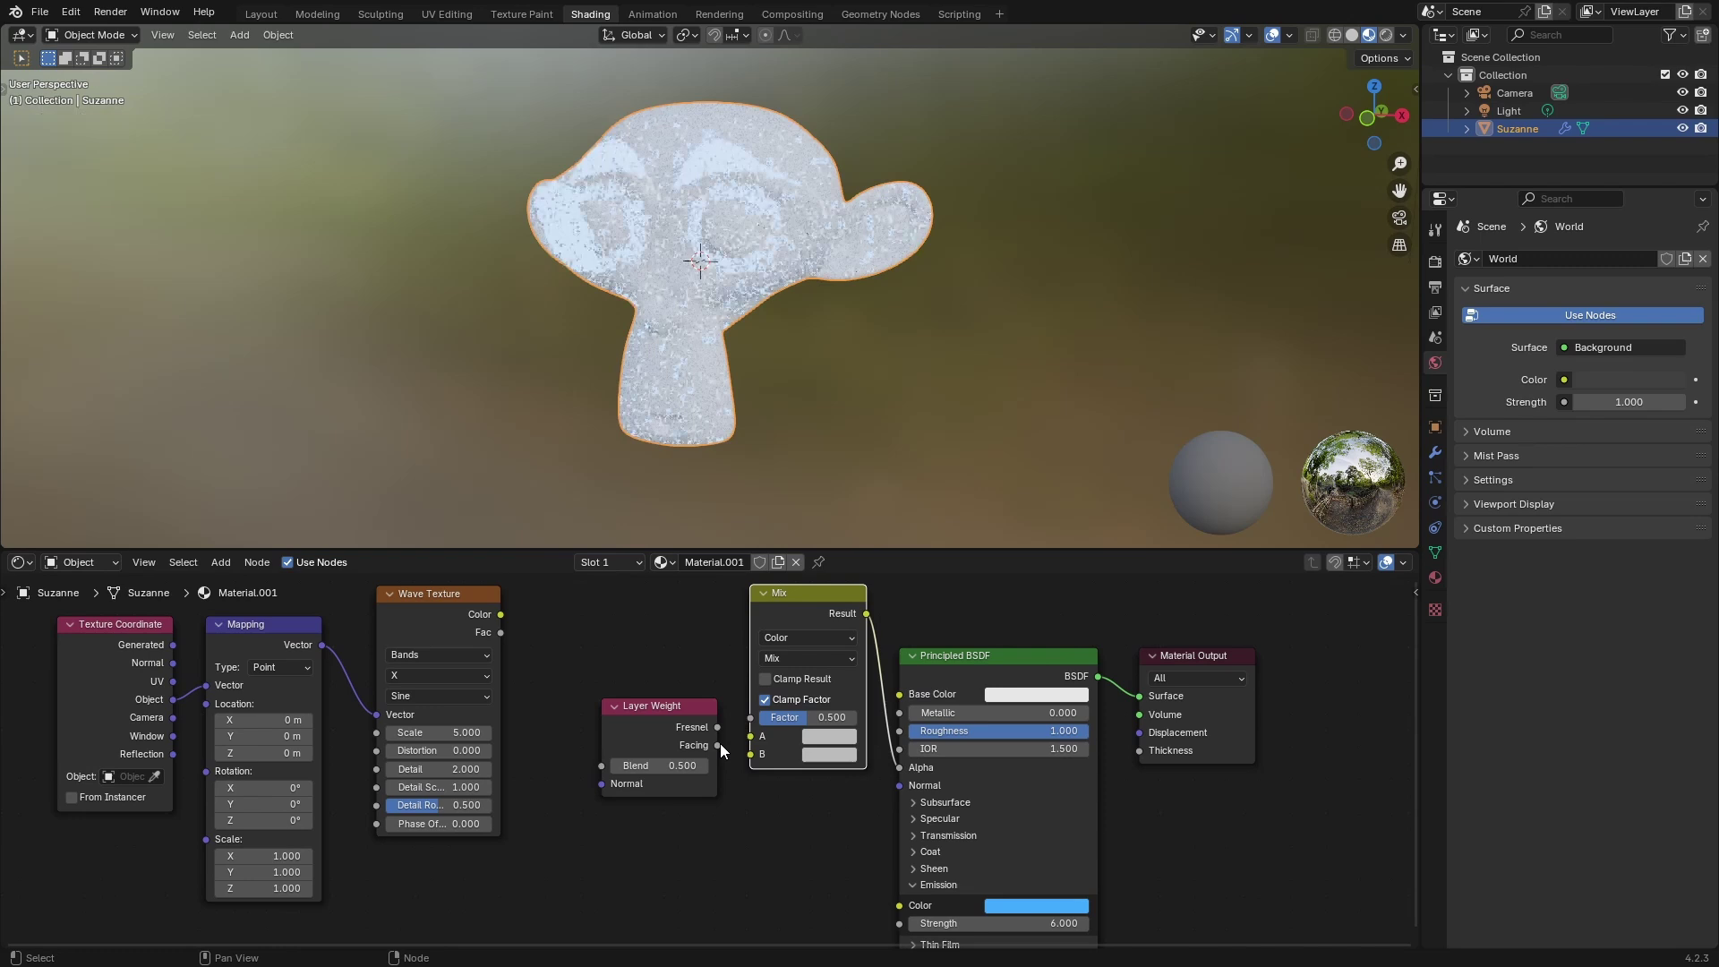
drag(718, 744, 750, 753)
drag(658, 717, 634, 780)
key(Home)
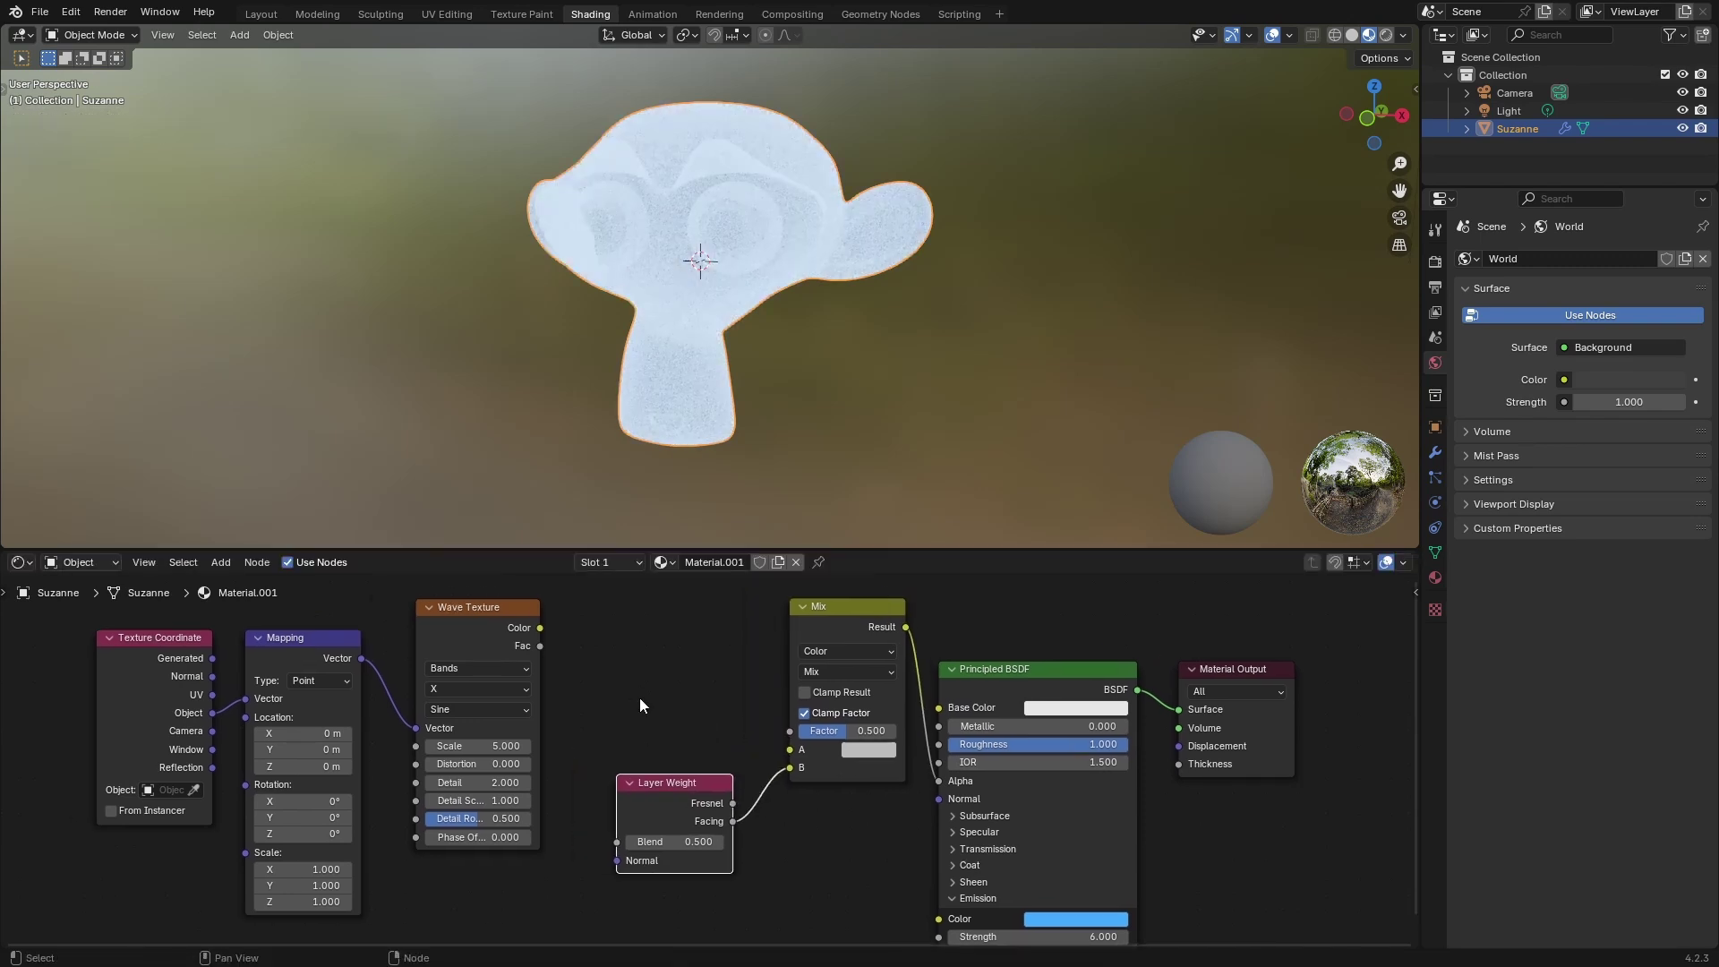
Feed the Wave Texture's Color output into Mix input A and set its bands direction to Z with a Triangle profile.
drag(539, 663, 787, 785)
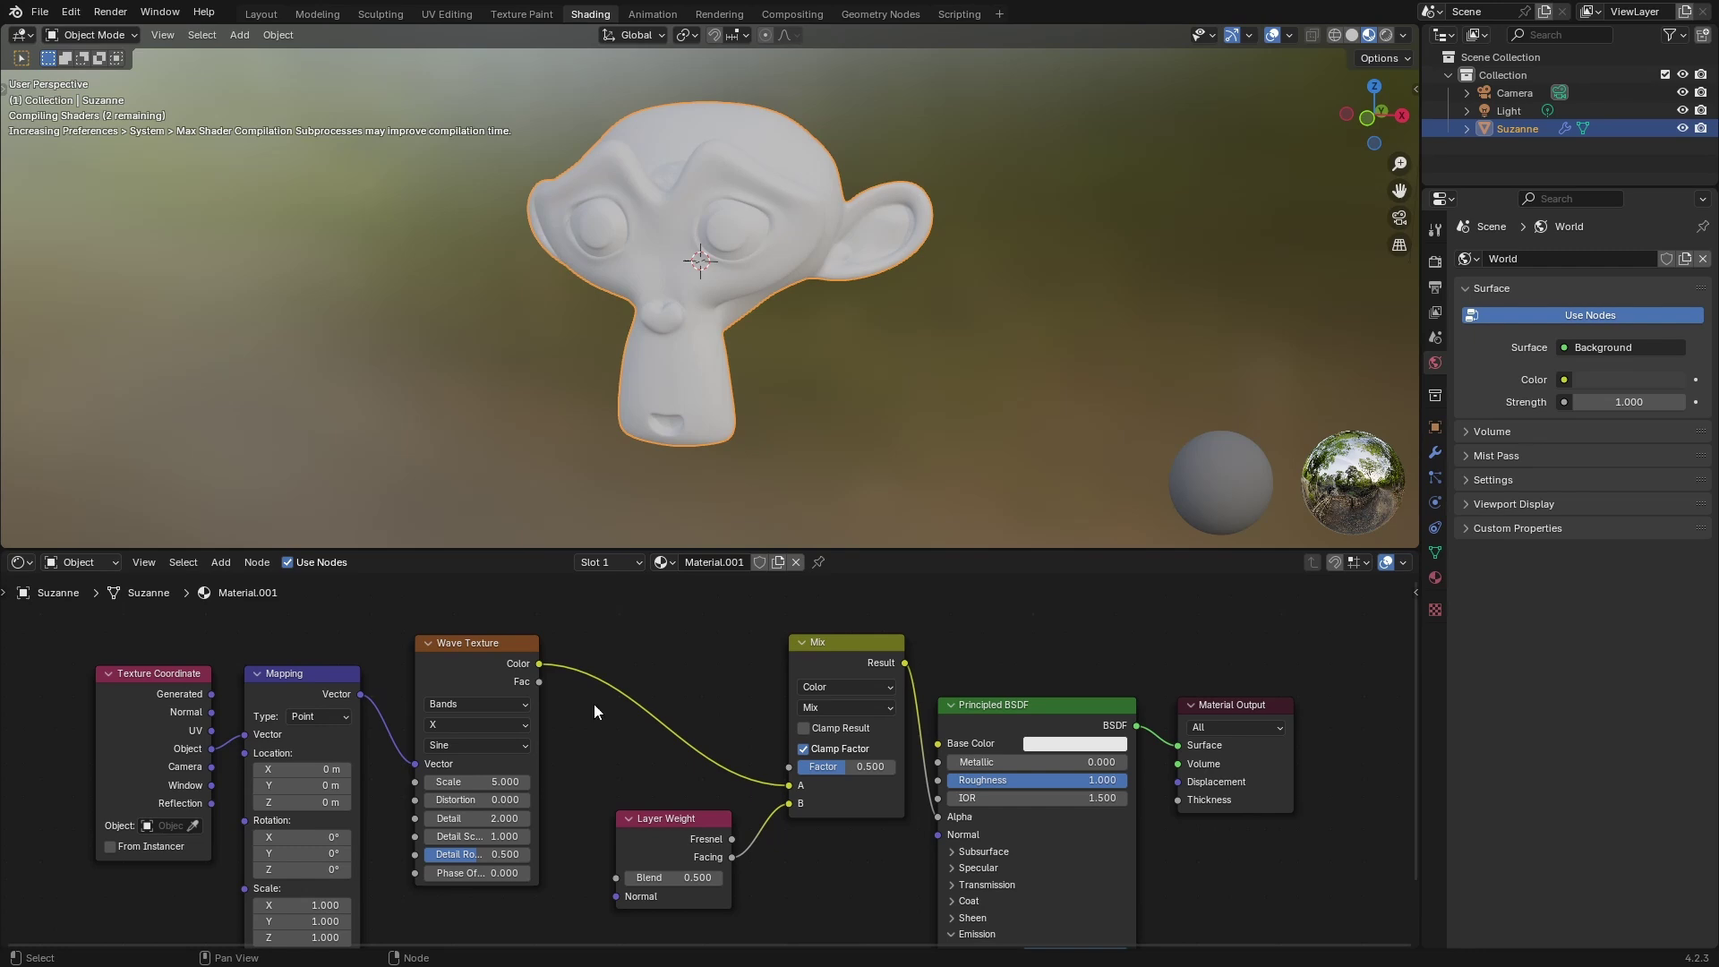
middle_drag(614, 703, 645, 674)
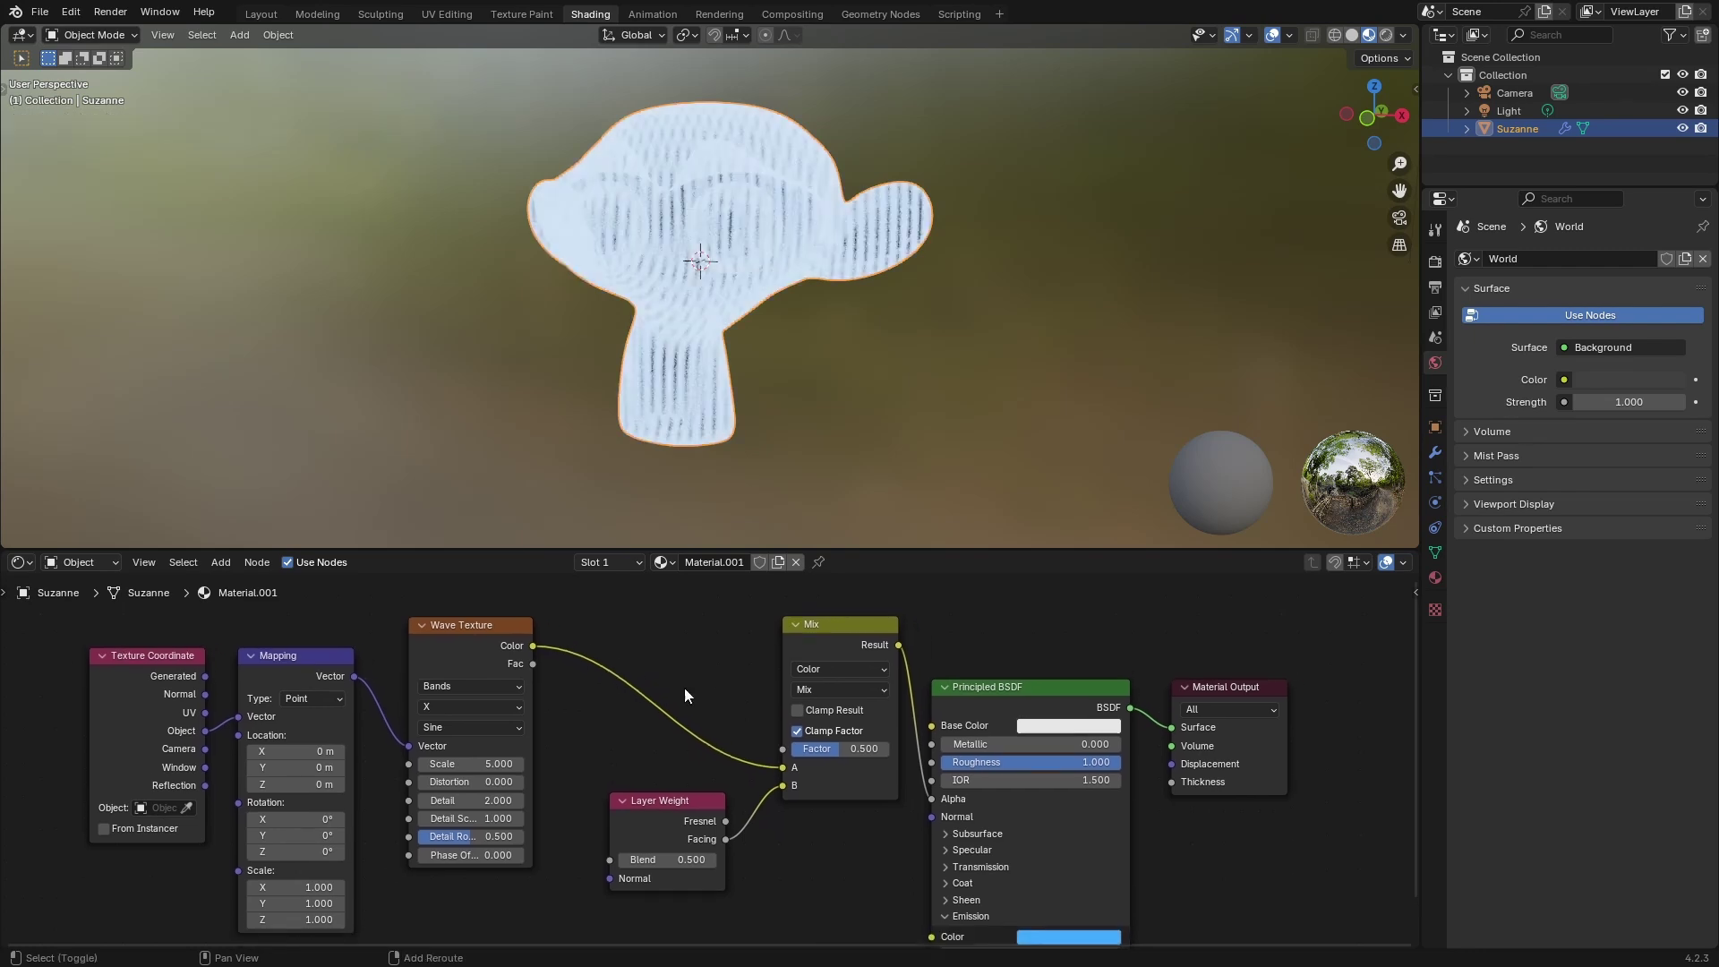
scroll(464, 695, up, 2)
click(544, 680)
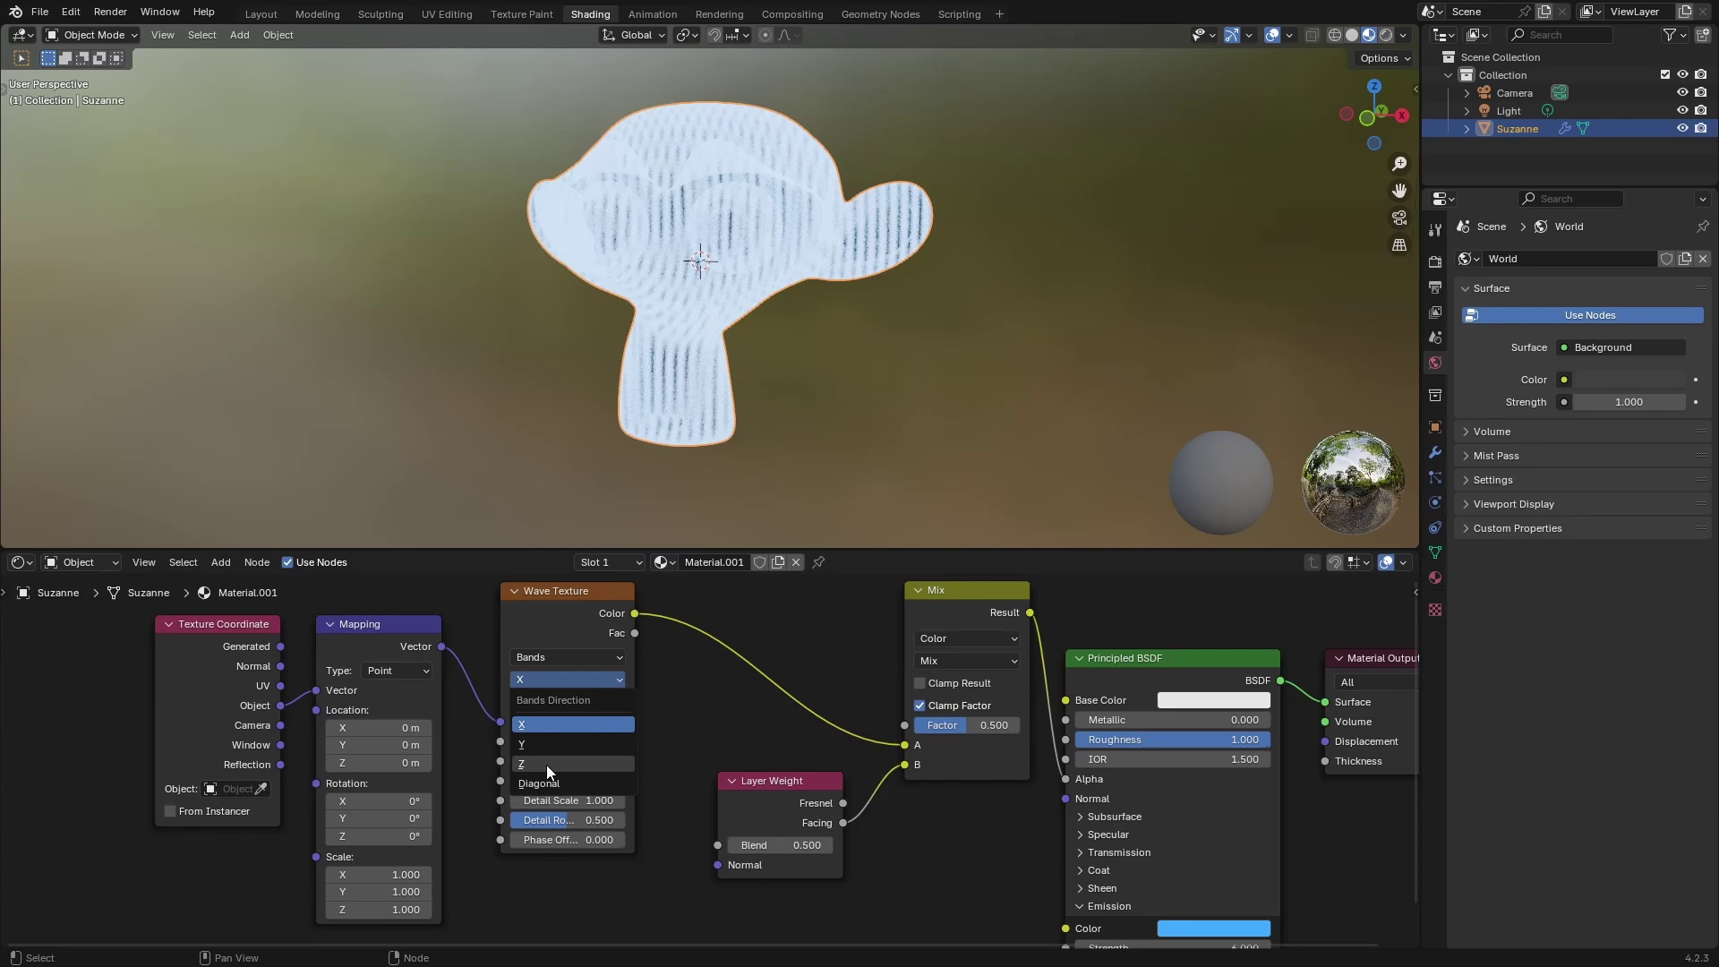
click(546, 764)
click(576, 701)
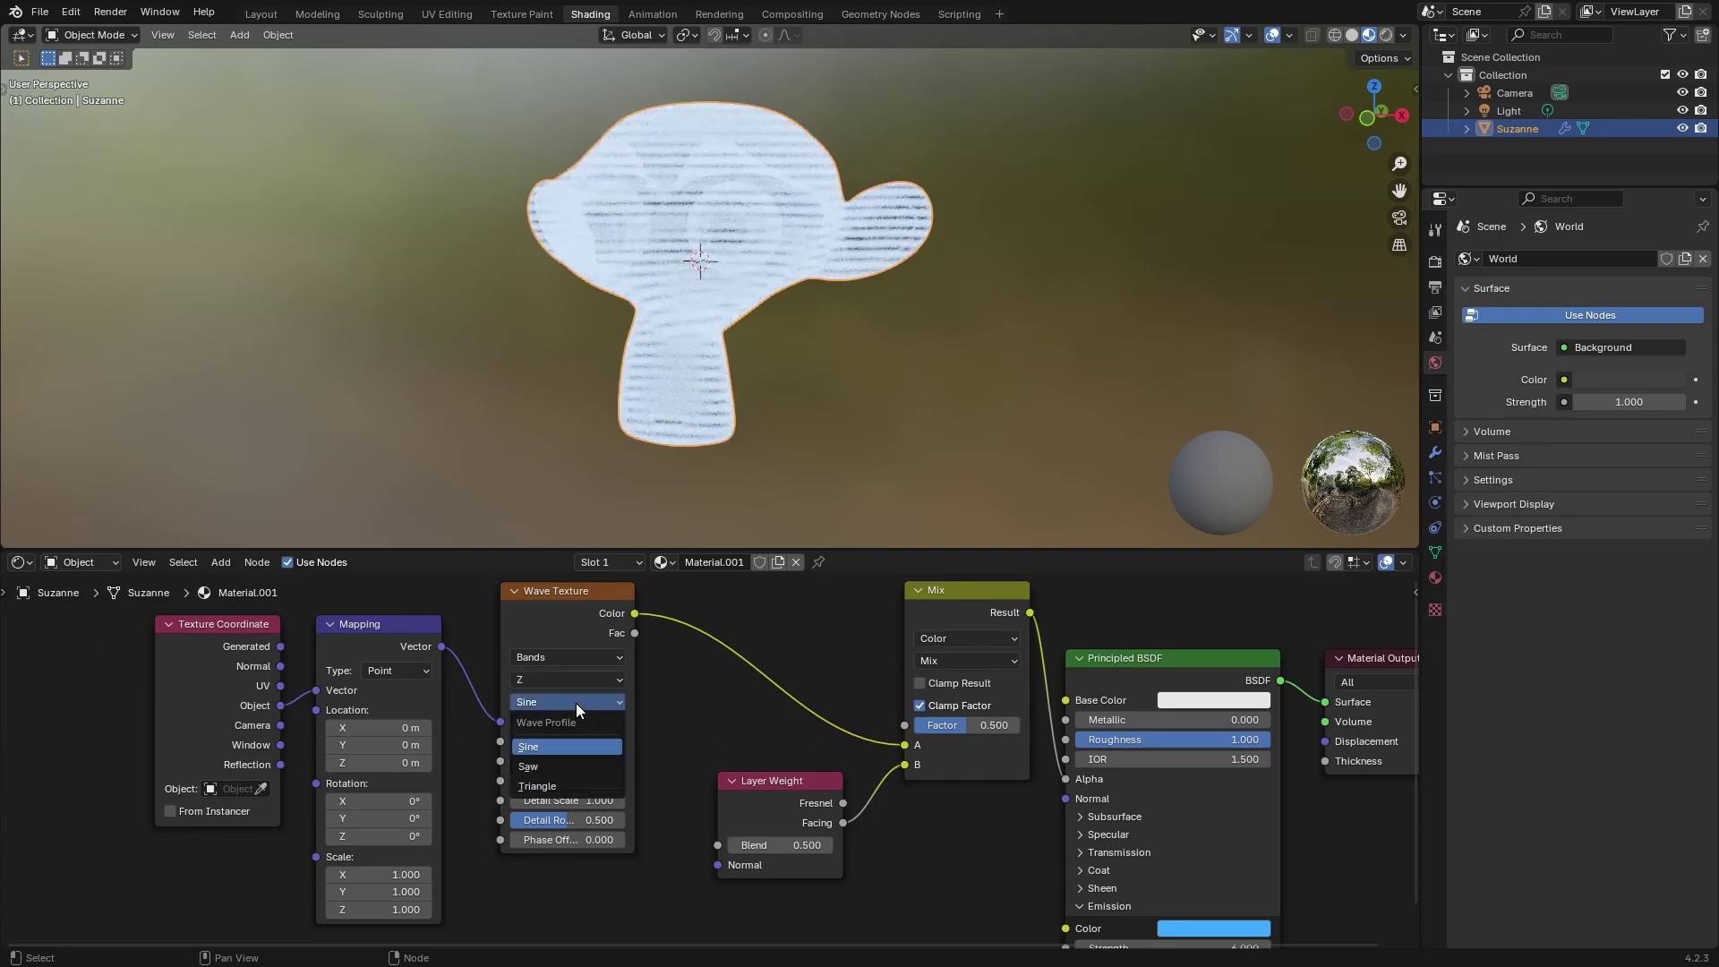
click(556, 794)
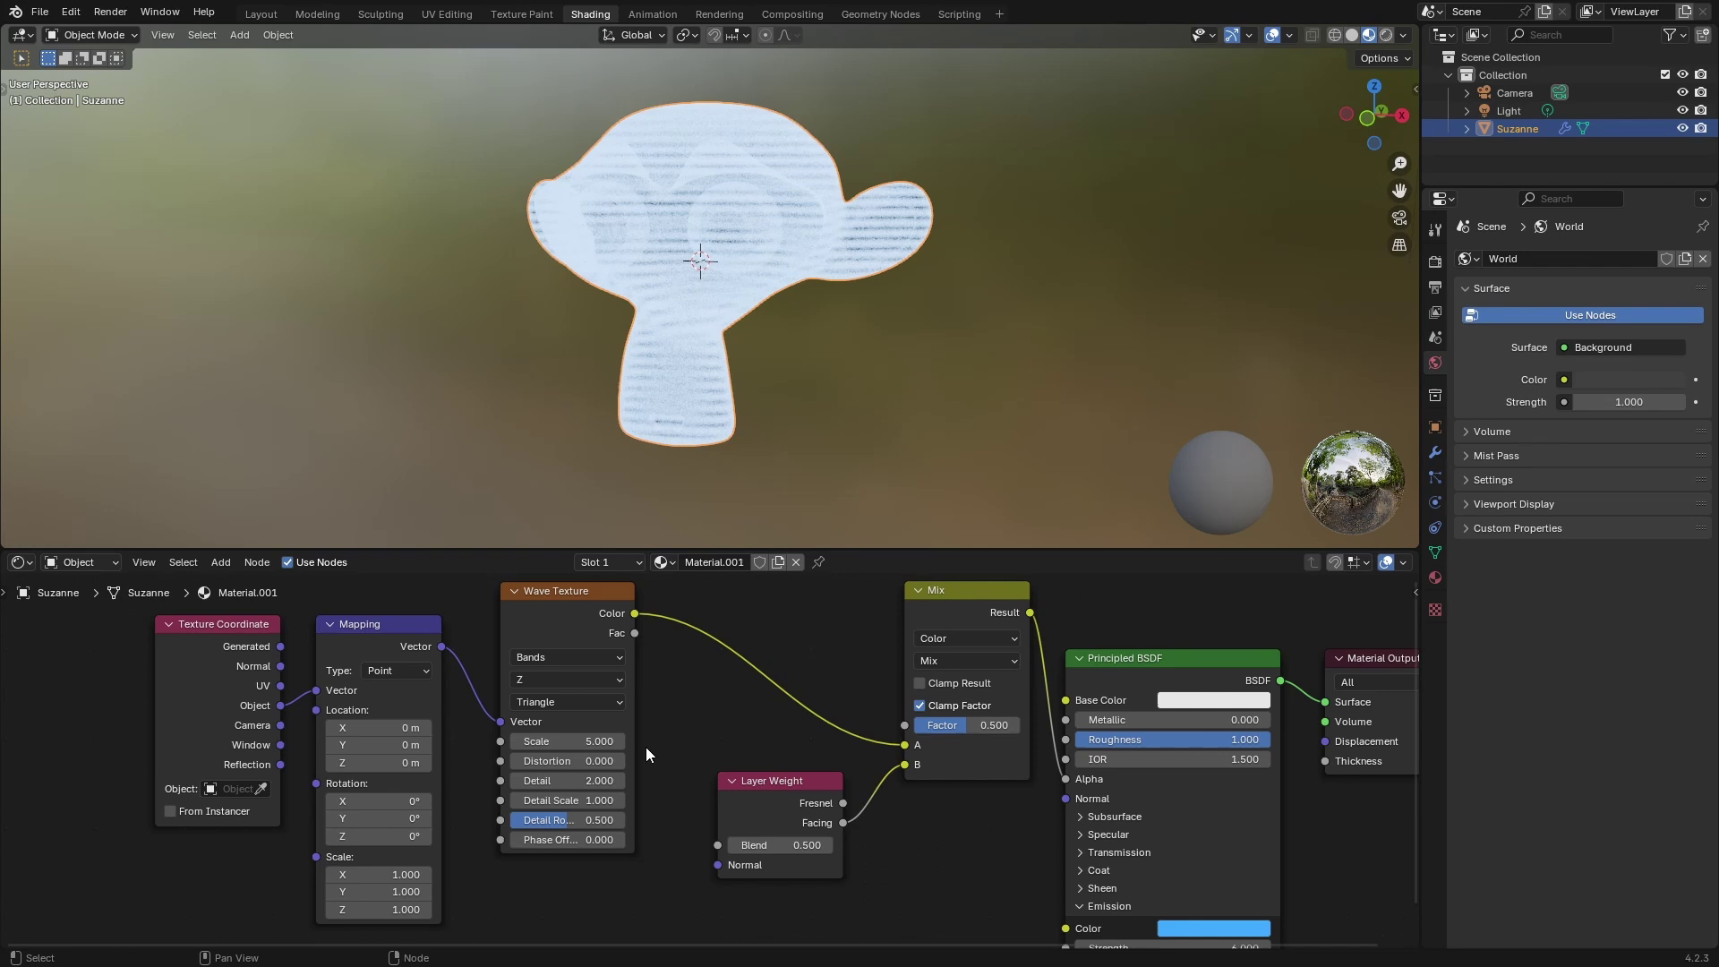
Set the Wave Texture's Scale to 8 and its Distortion to 2.
click(584, 742)
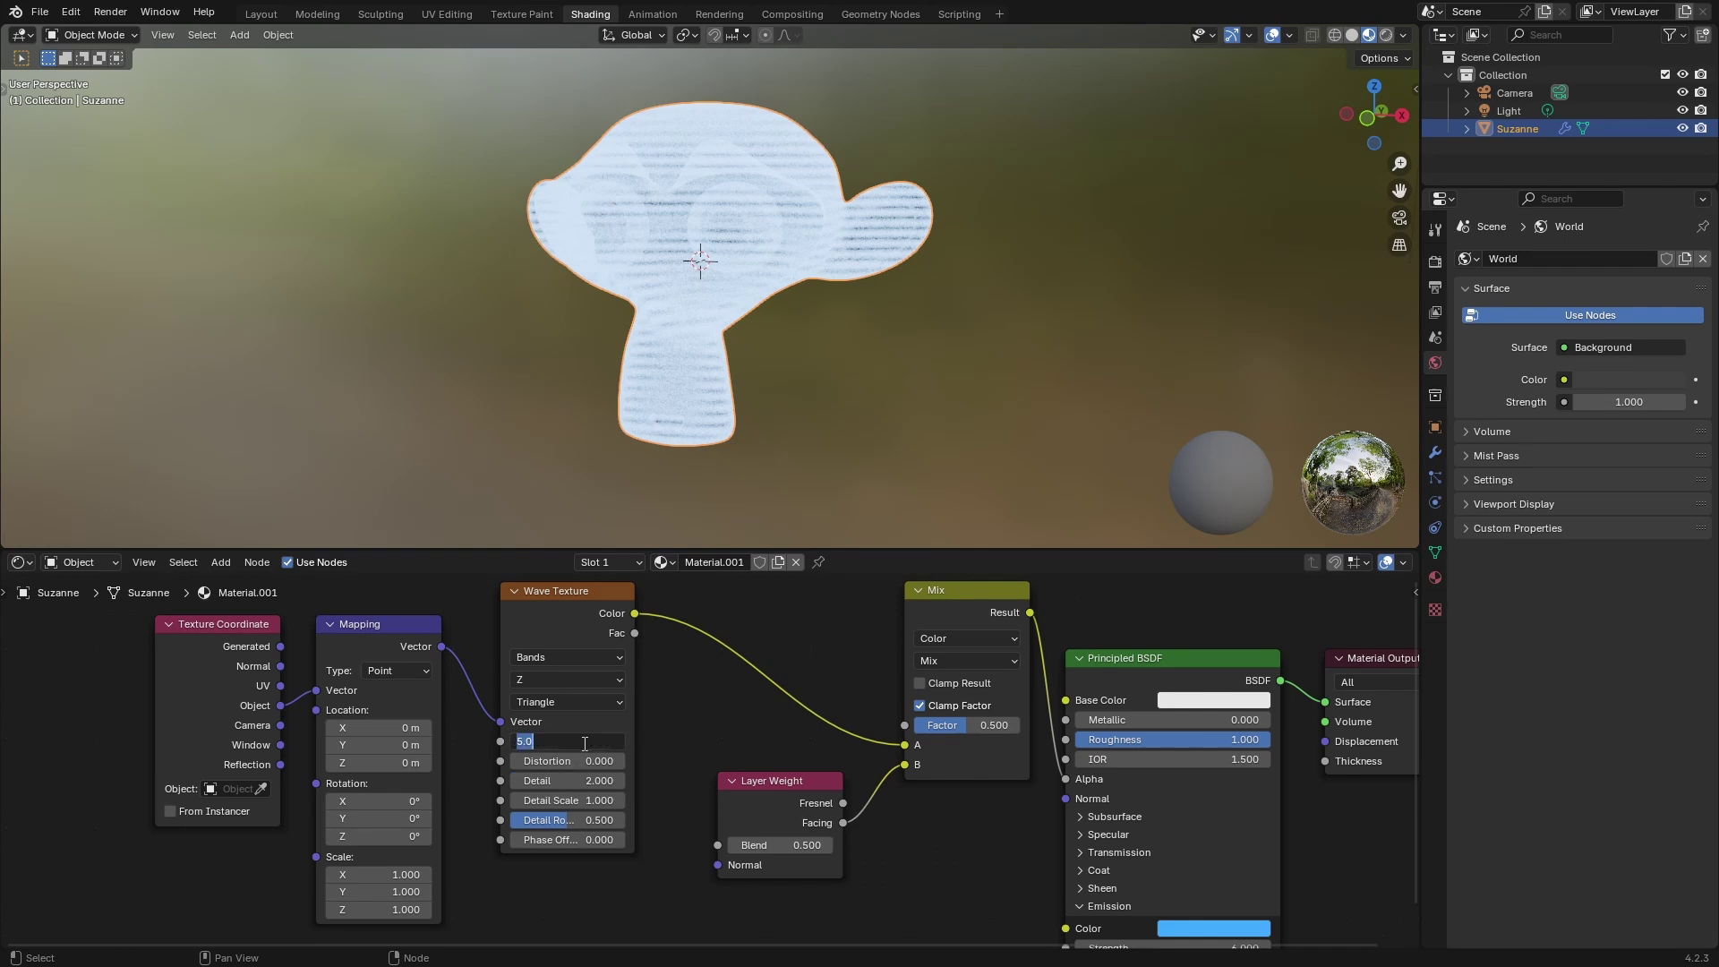
key(Return)
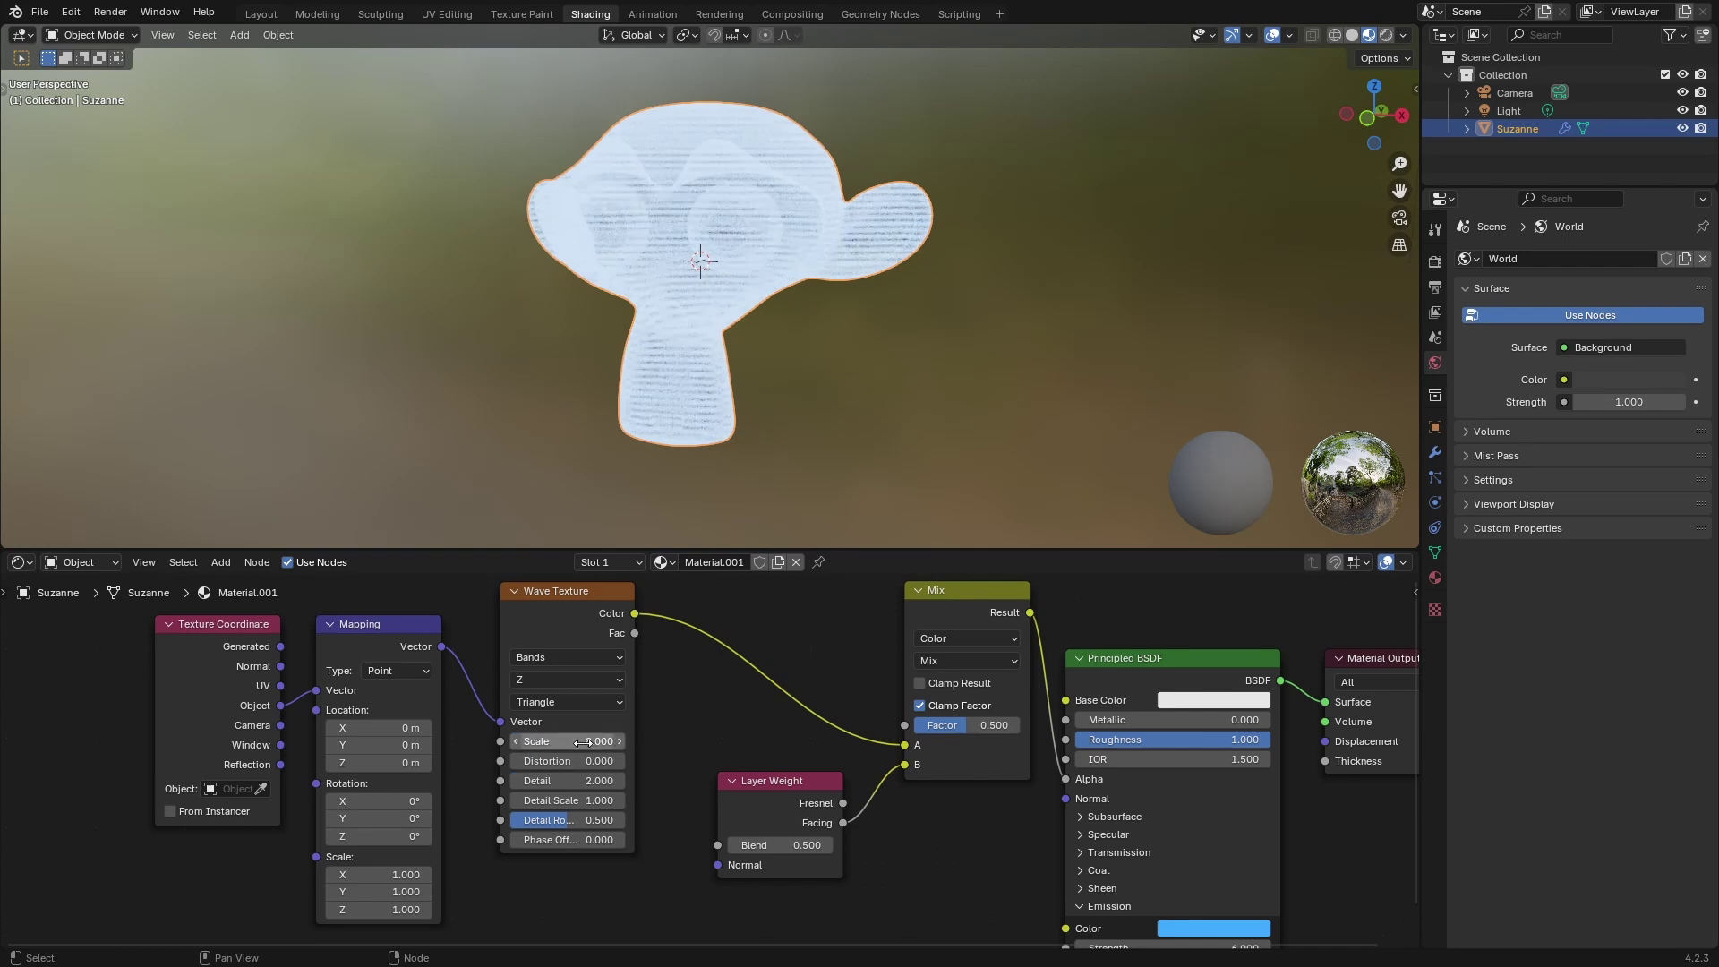
click(545, 761)
text(2)
key(Return)
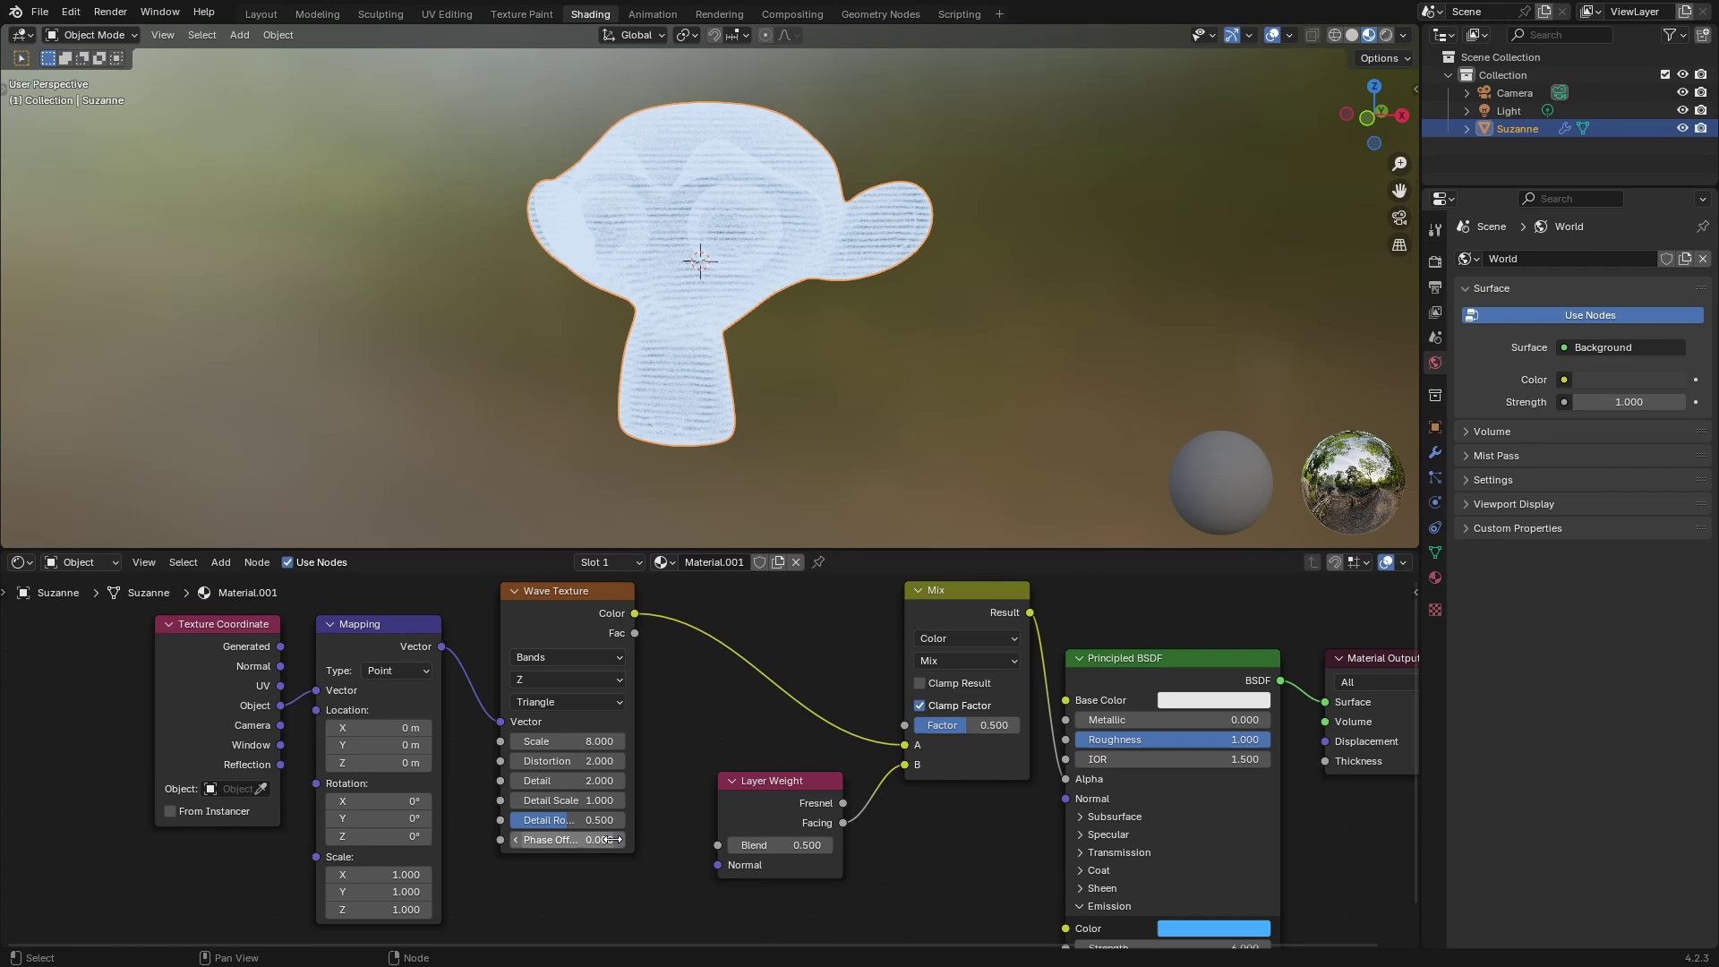
Insert a Color Ramp node on the link between Wave Texture and Mix, and lower the Layer Weight node slightly.
middle_drag(730, 657, 711, 696)
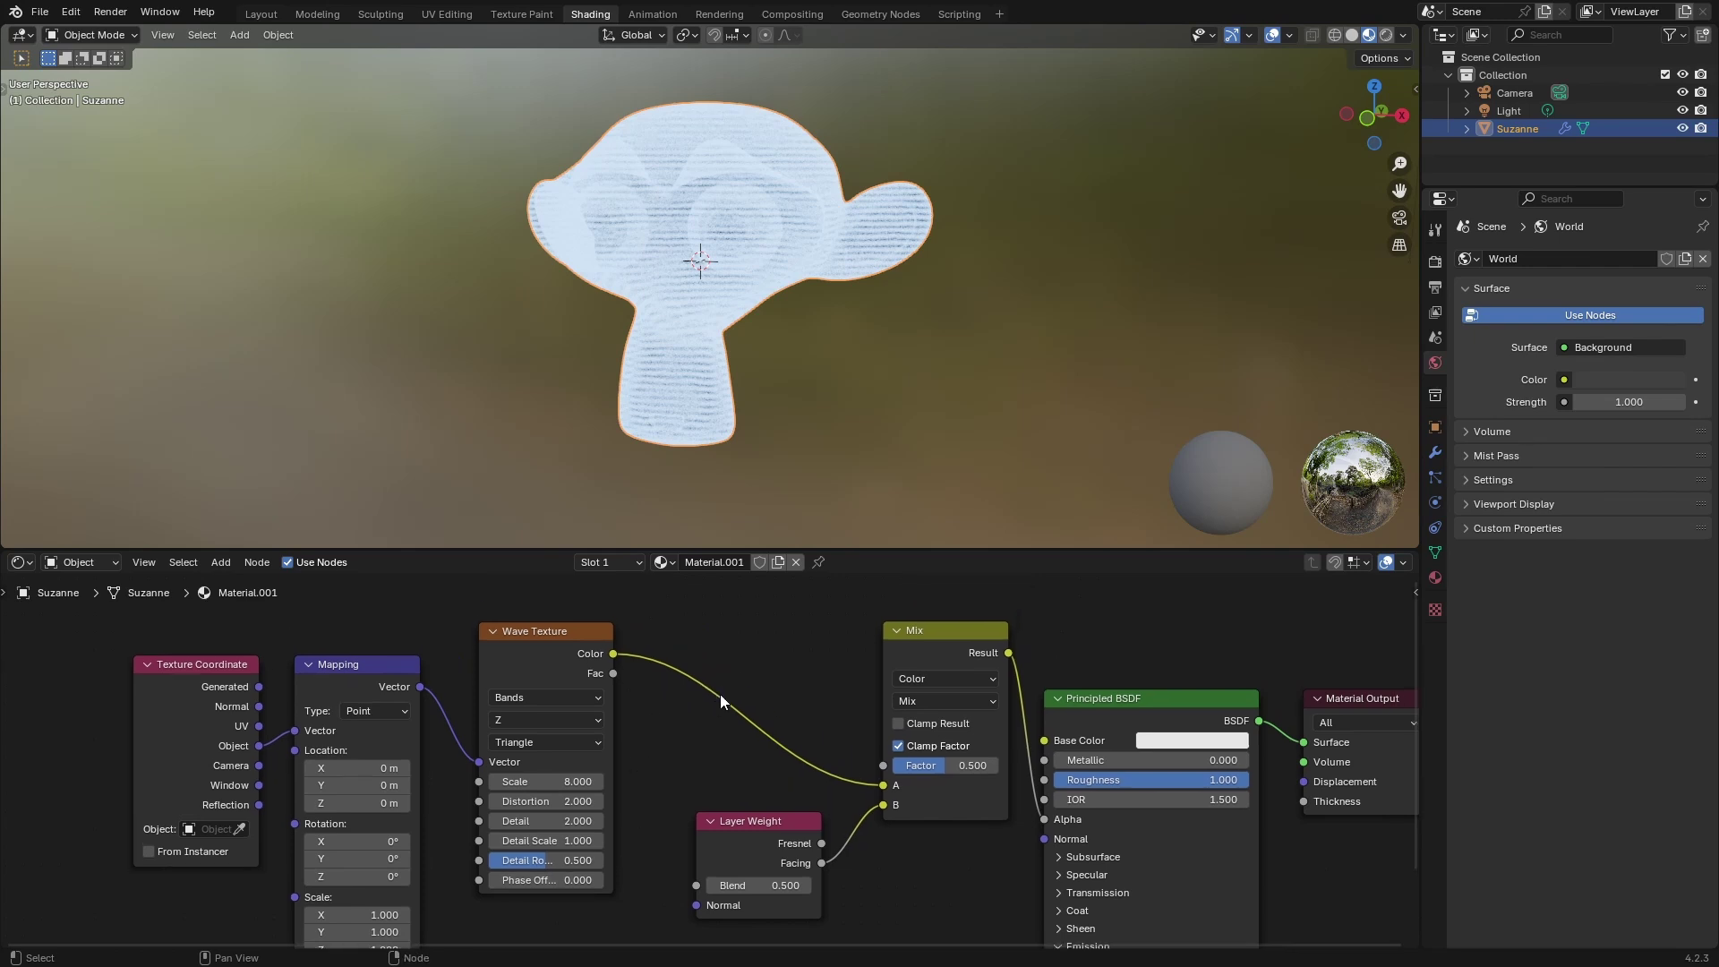
key(shift+a)
click(727, 672)
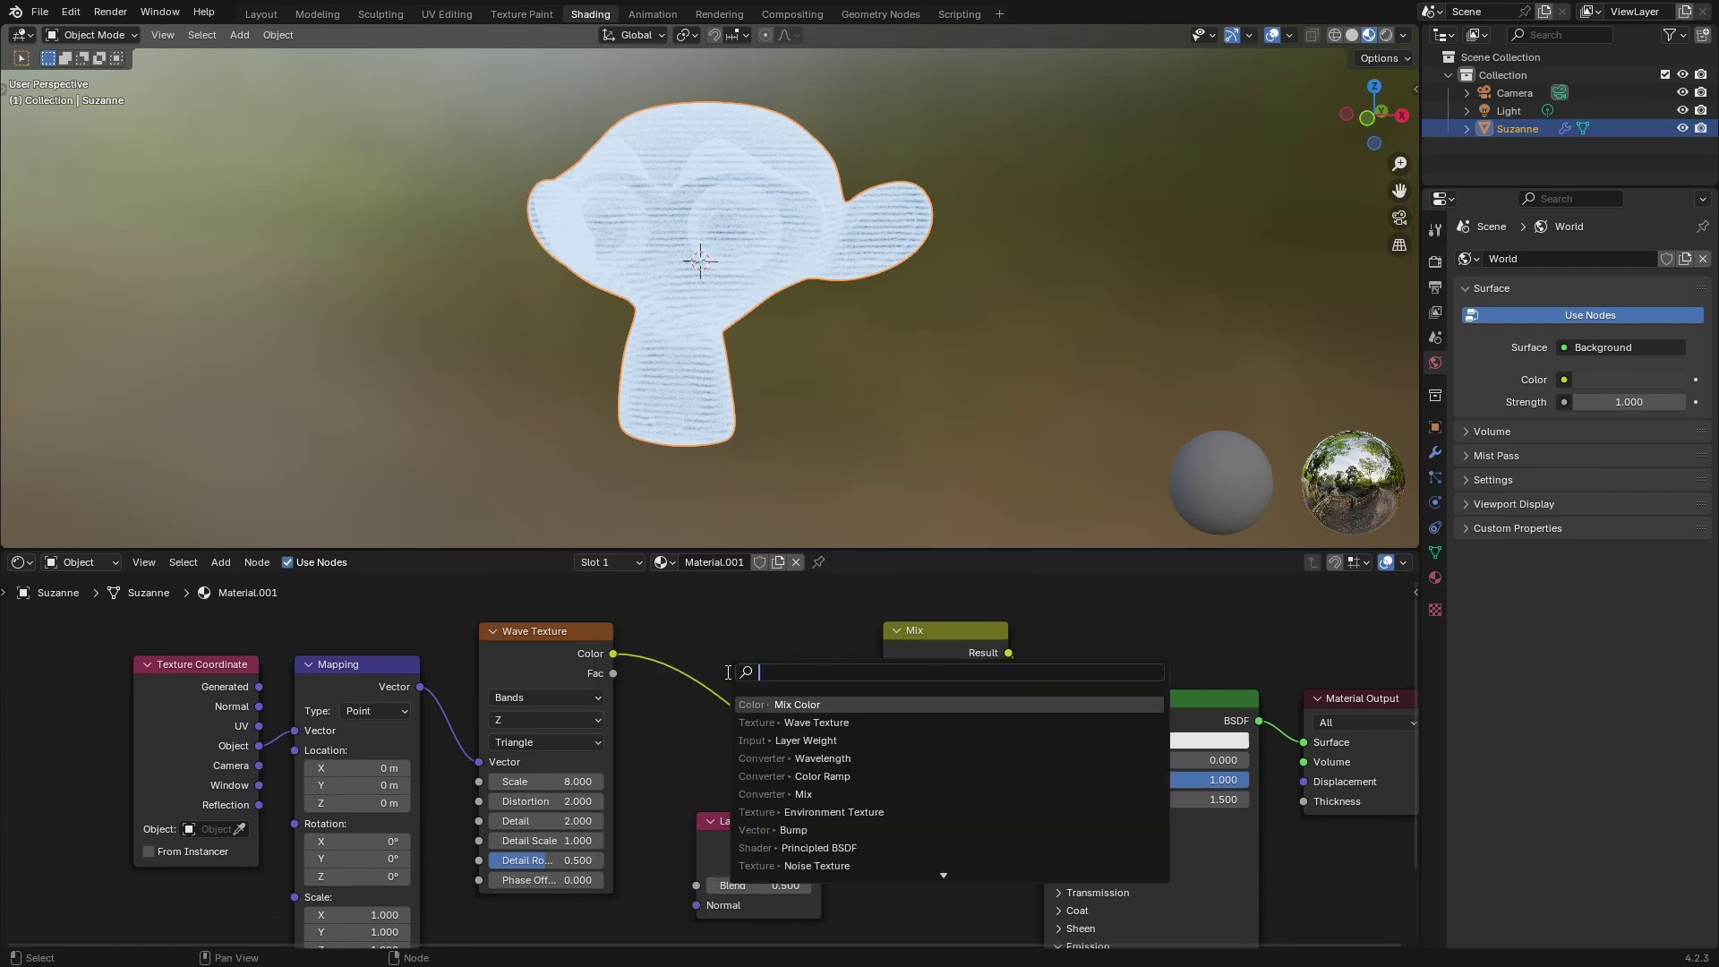
text(col)
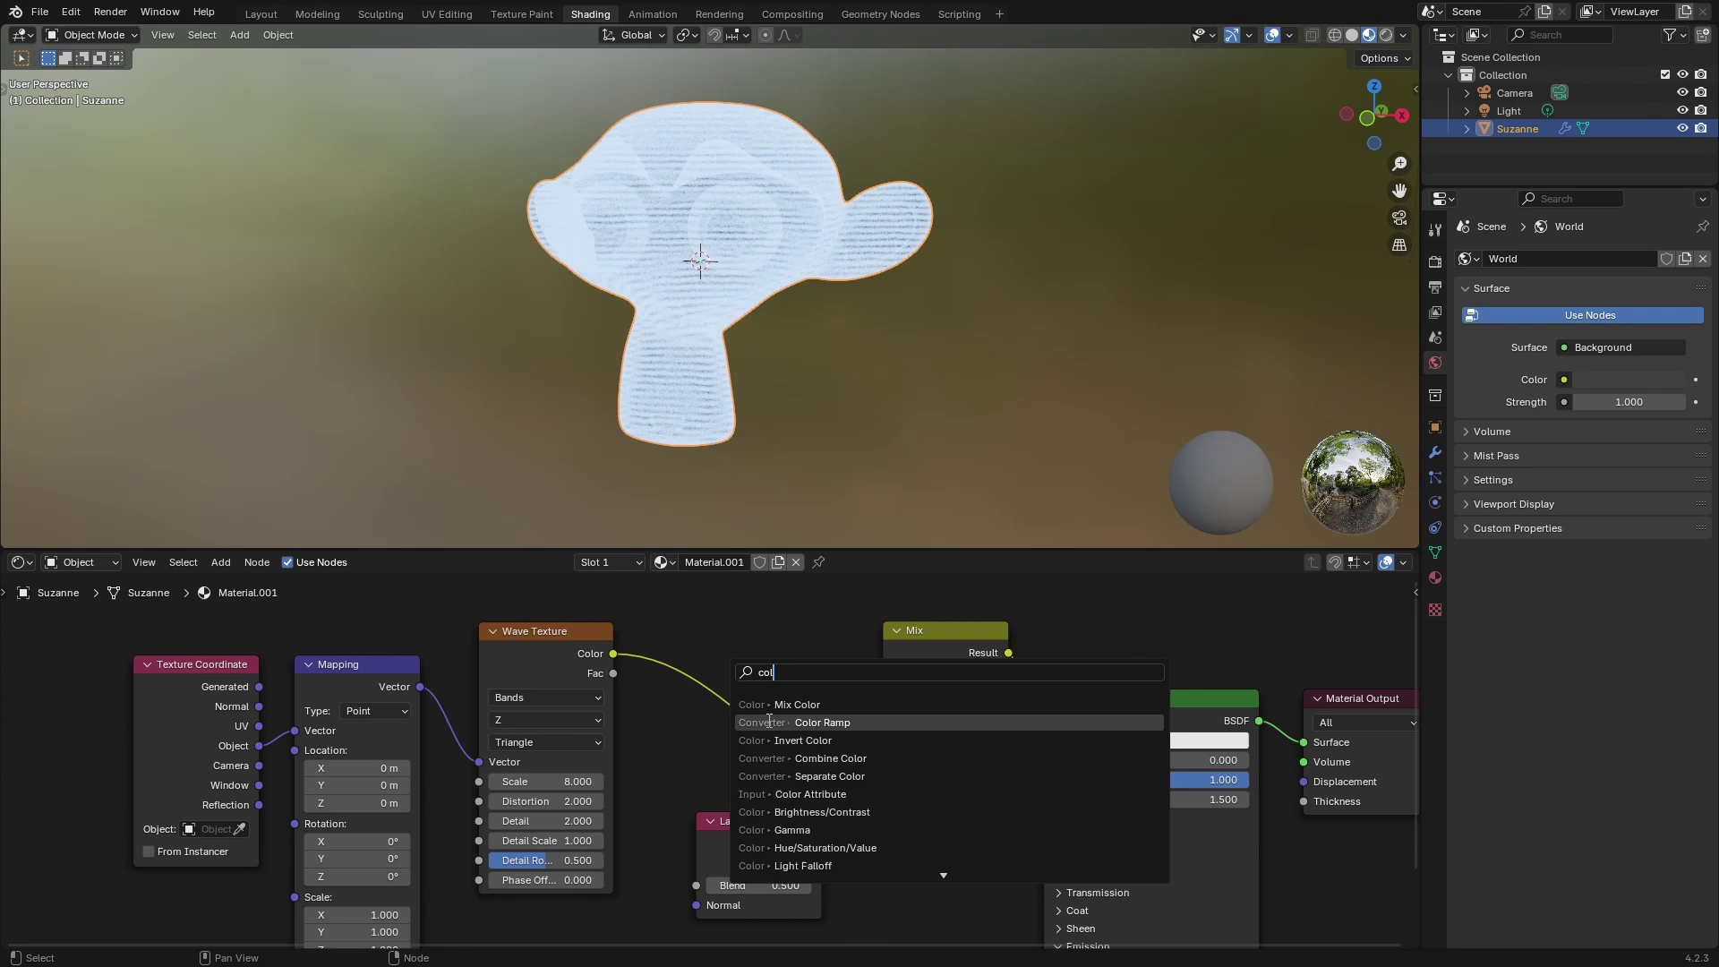
click(767, 722)
click(665, 618)
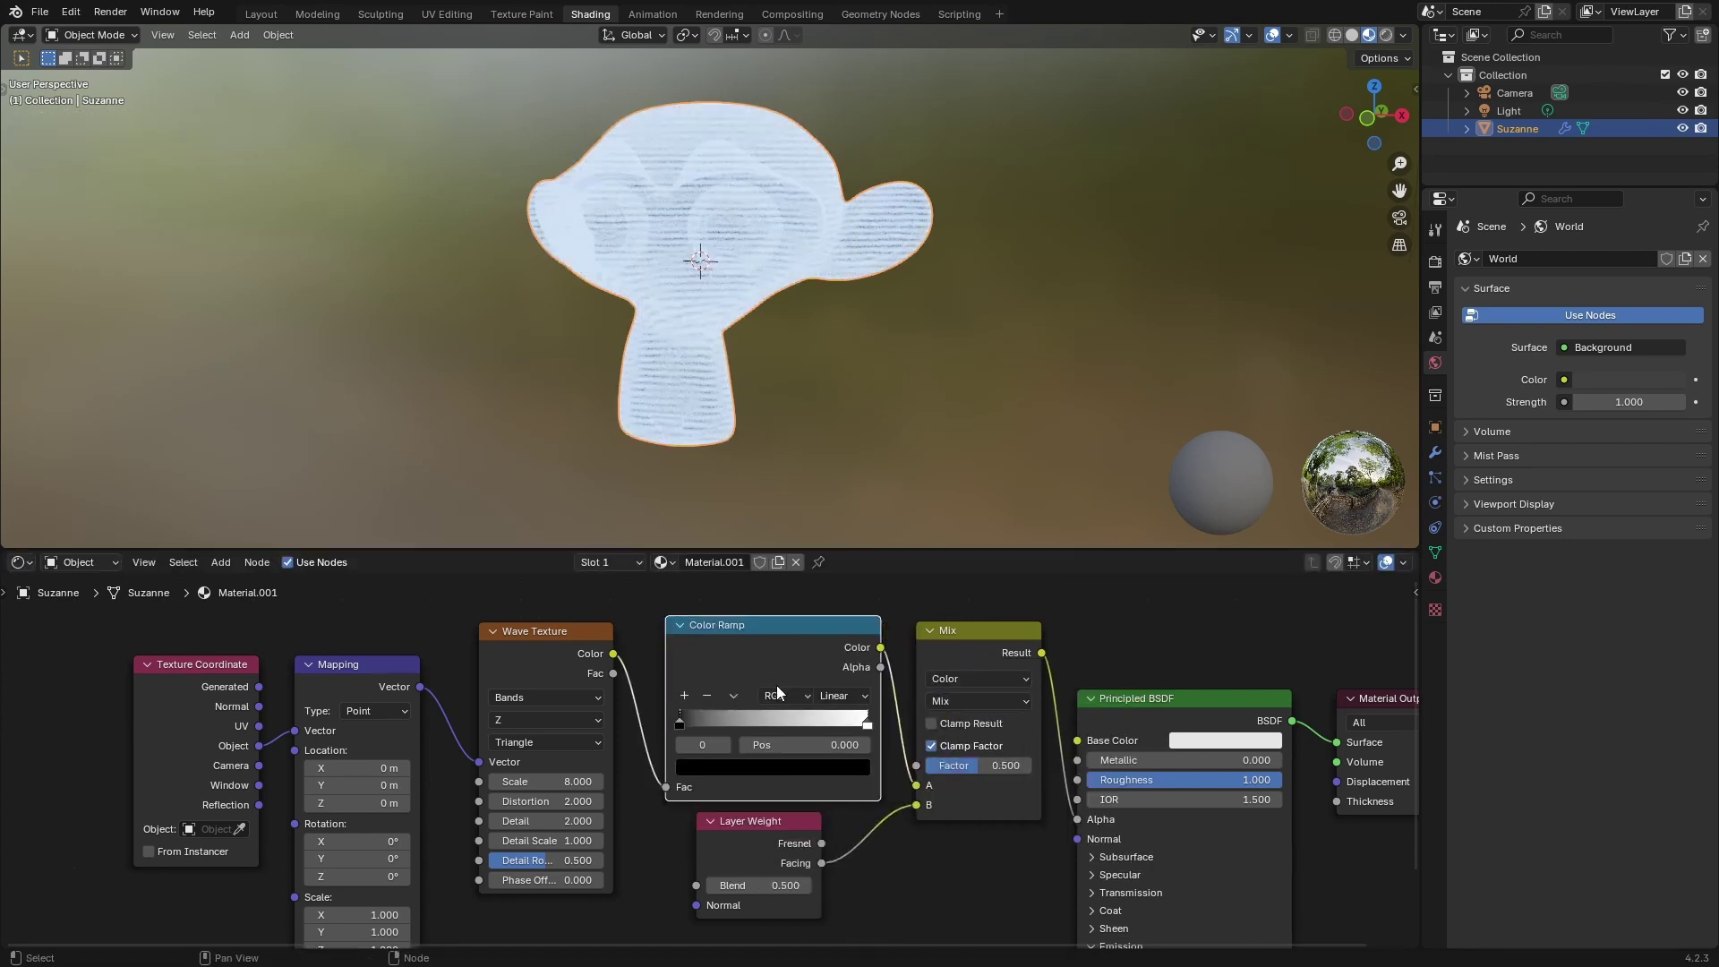
drag(796, 831, 800, 848)
Set the Mix node's Factor to 0.1.
middle_drag(843, 825, 793, 760)
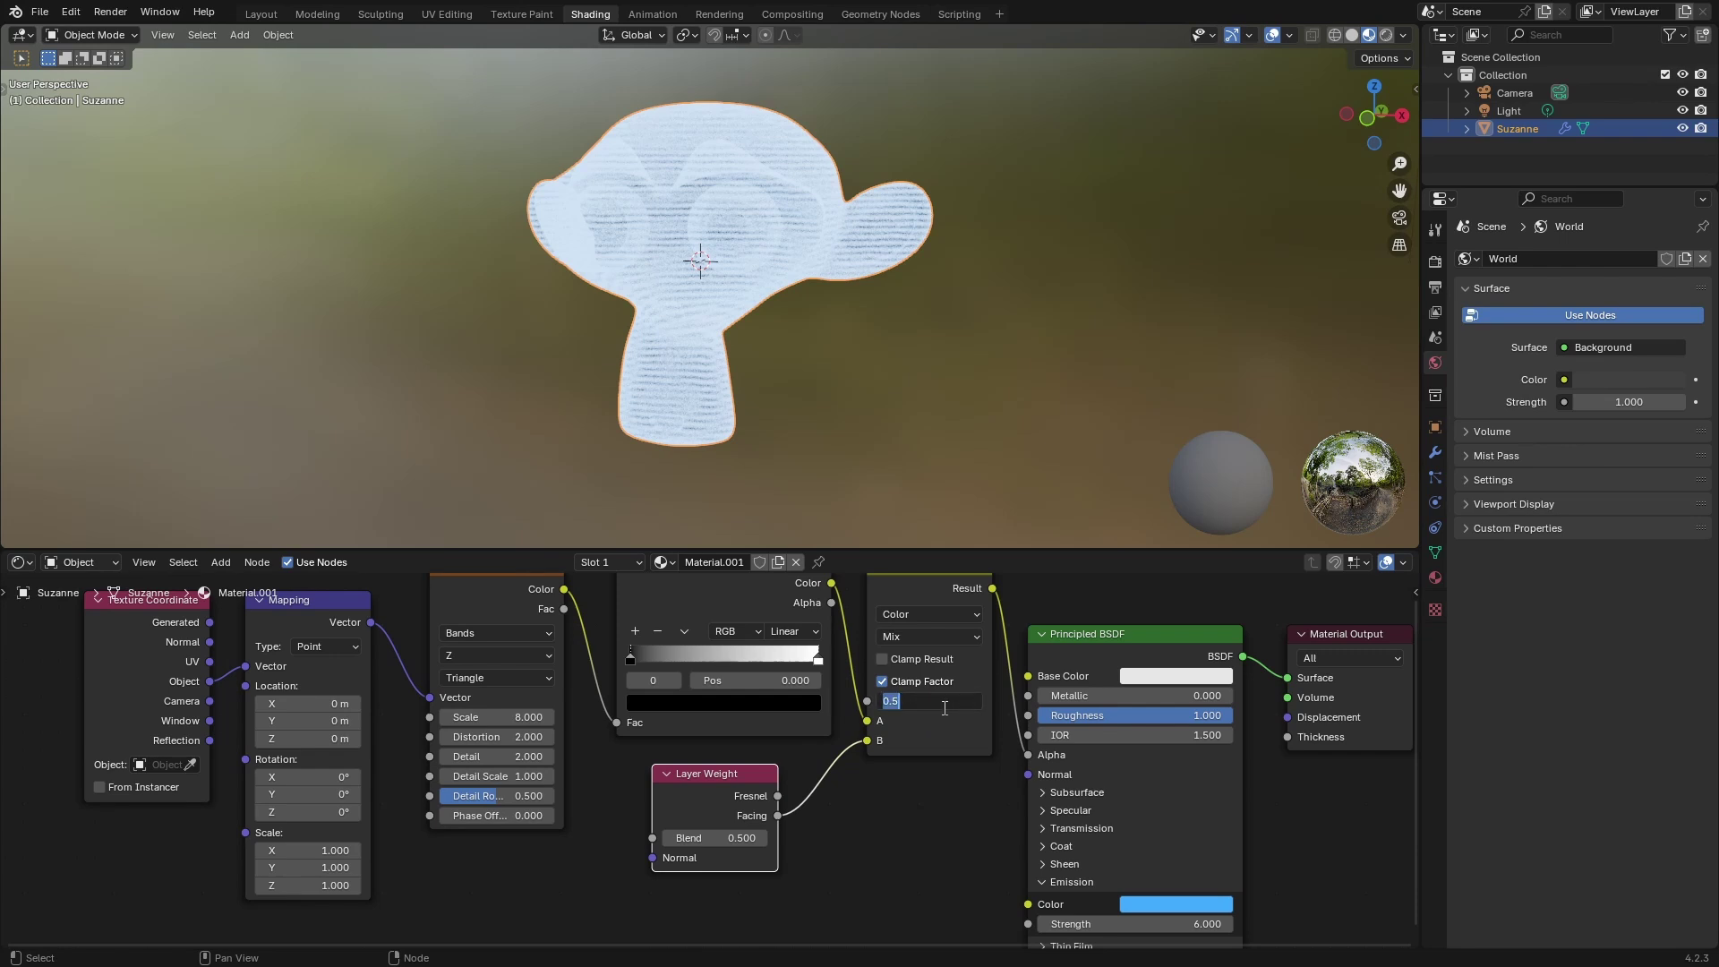
text(0.1)
key(Return)
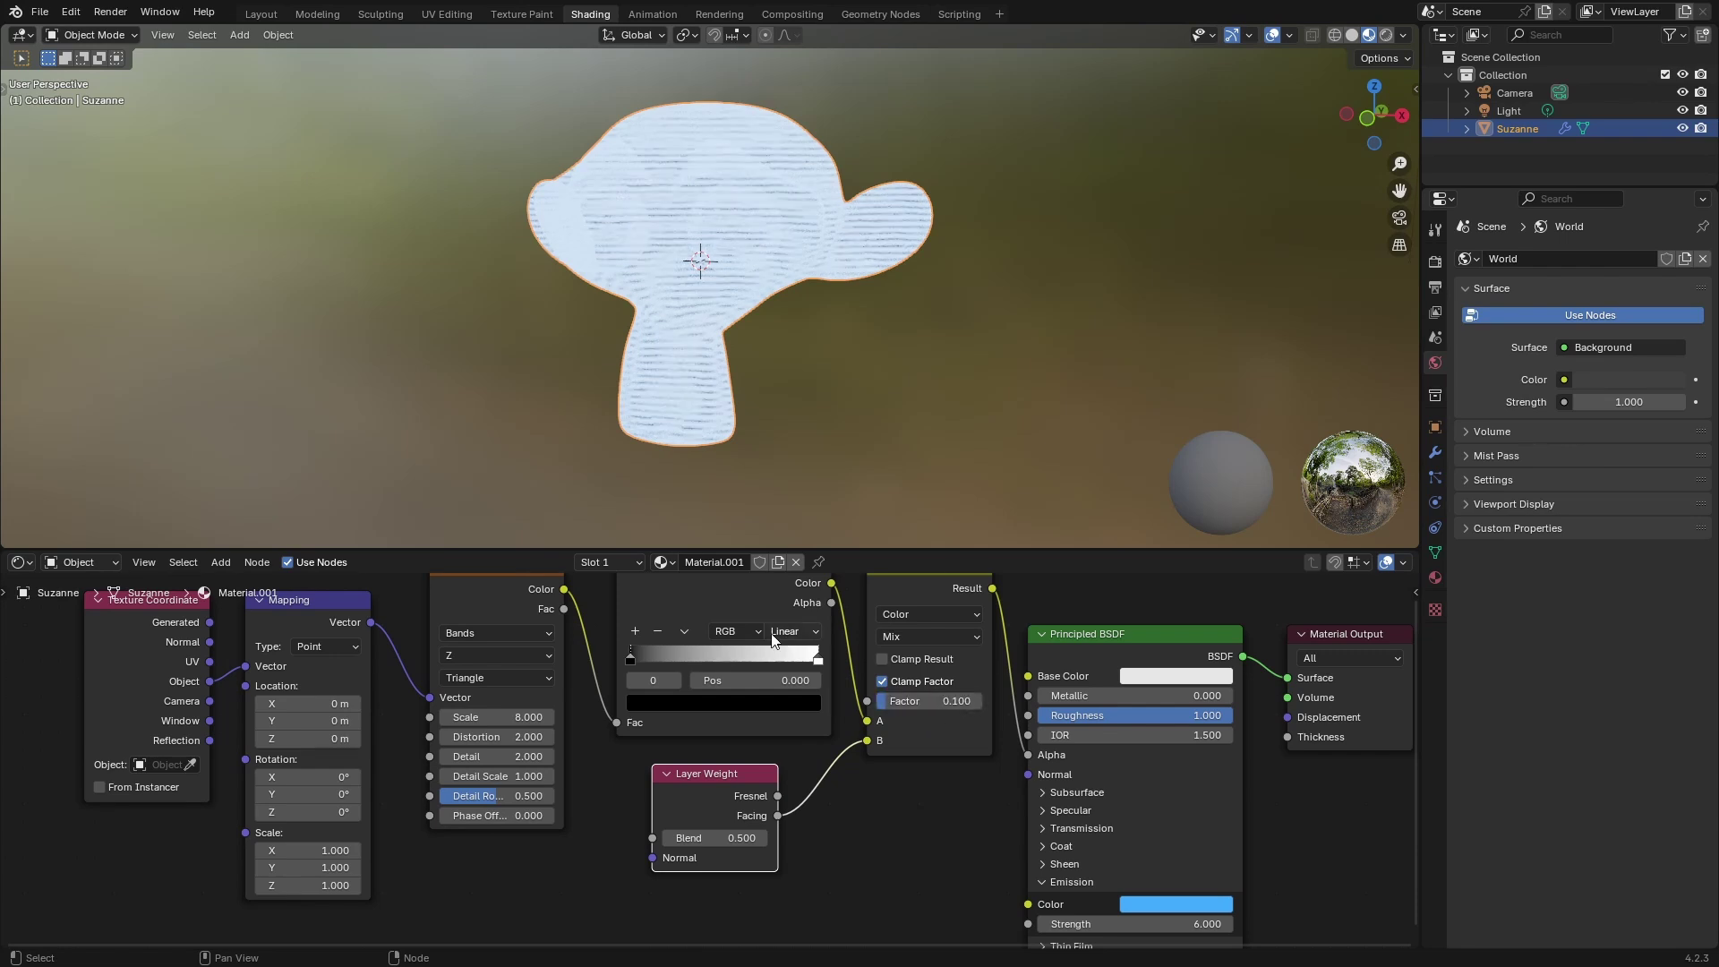
Tighten the Color Ramp by moving the black stop just past the middle and the white stop to position 0.623.
middle_drag(654, 664, 631, 691)
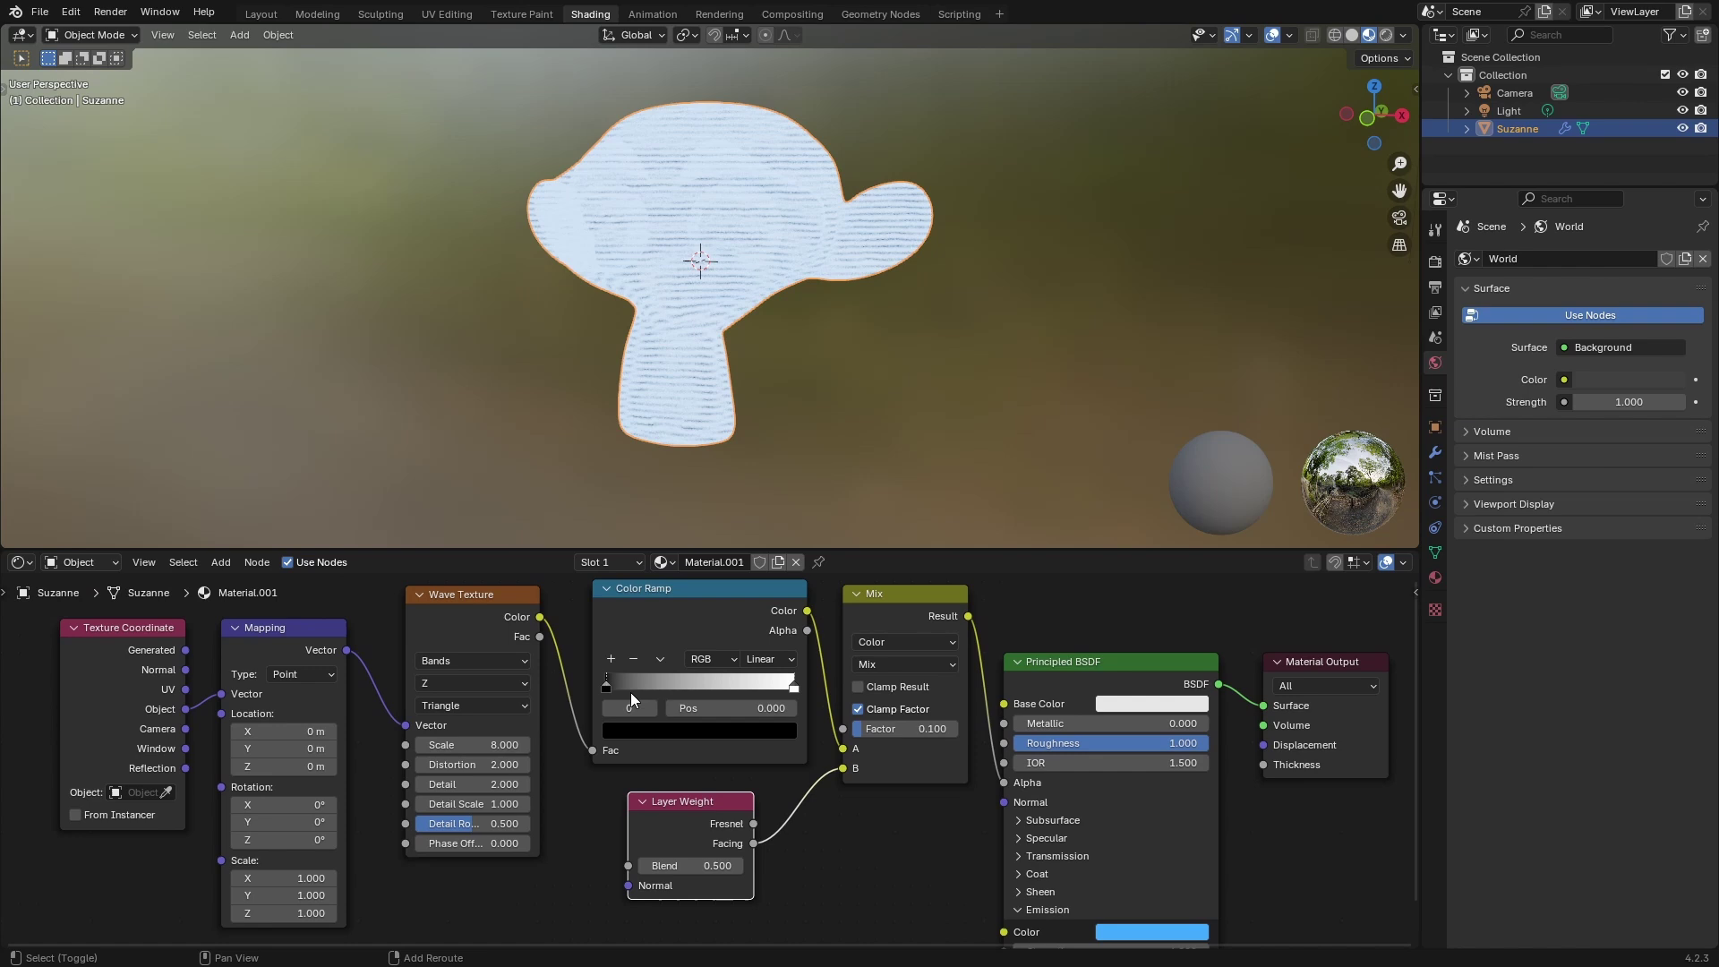
drag(610, 686, 722, 689)
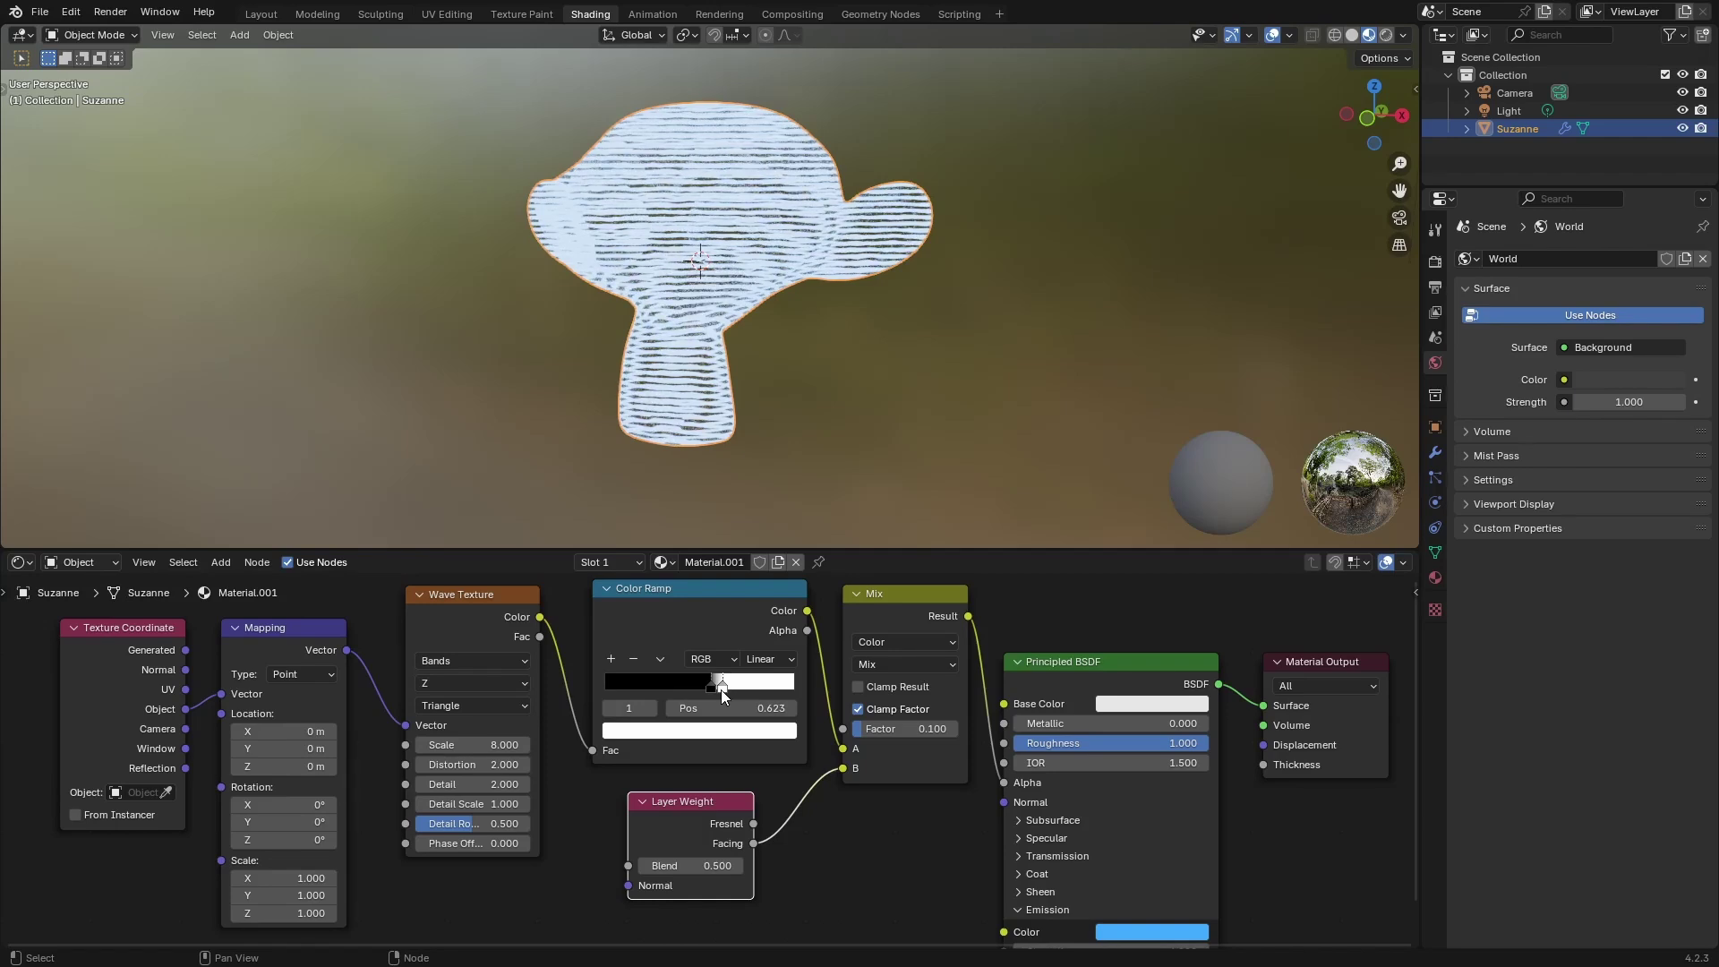
Set the Mix node's Factor to 0.94.
double_click(883, 730)
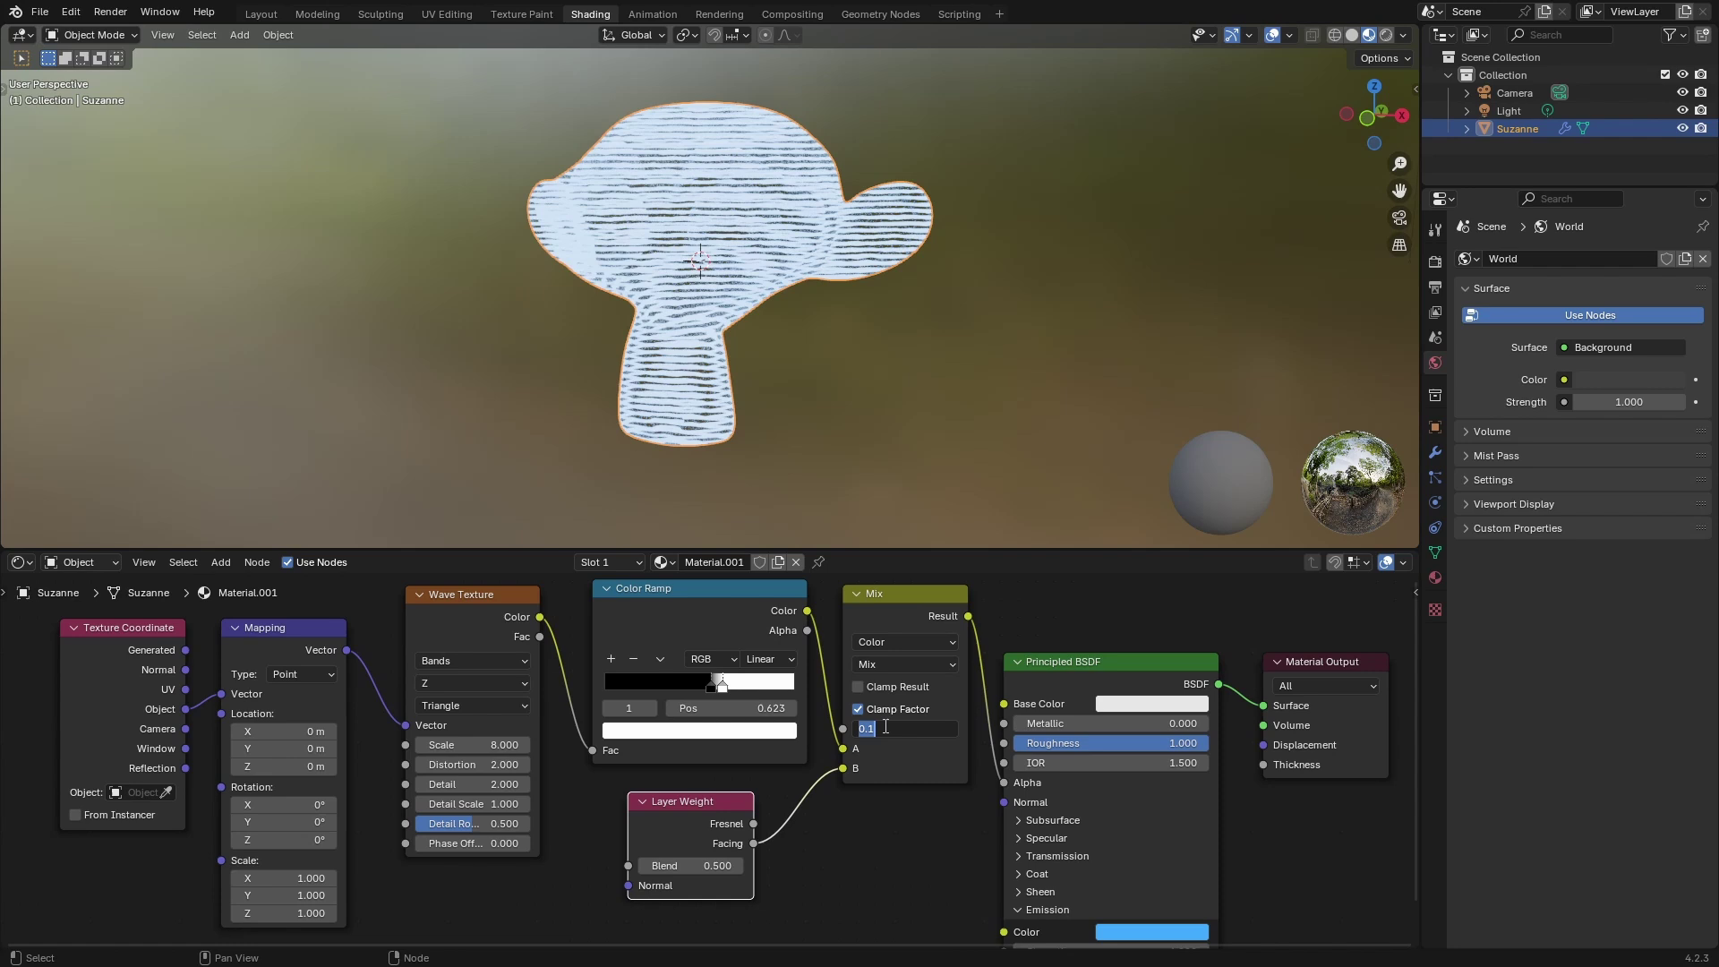
text(.94)
key(Return)
Inspect the monkey's material up close and from the front, render the image to check it, and close the render.
scroll(627, 331, up, 5)
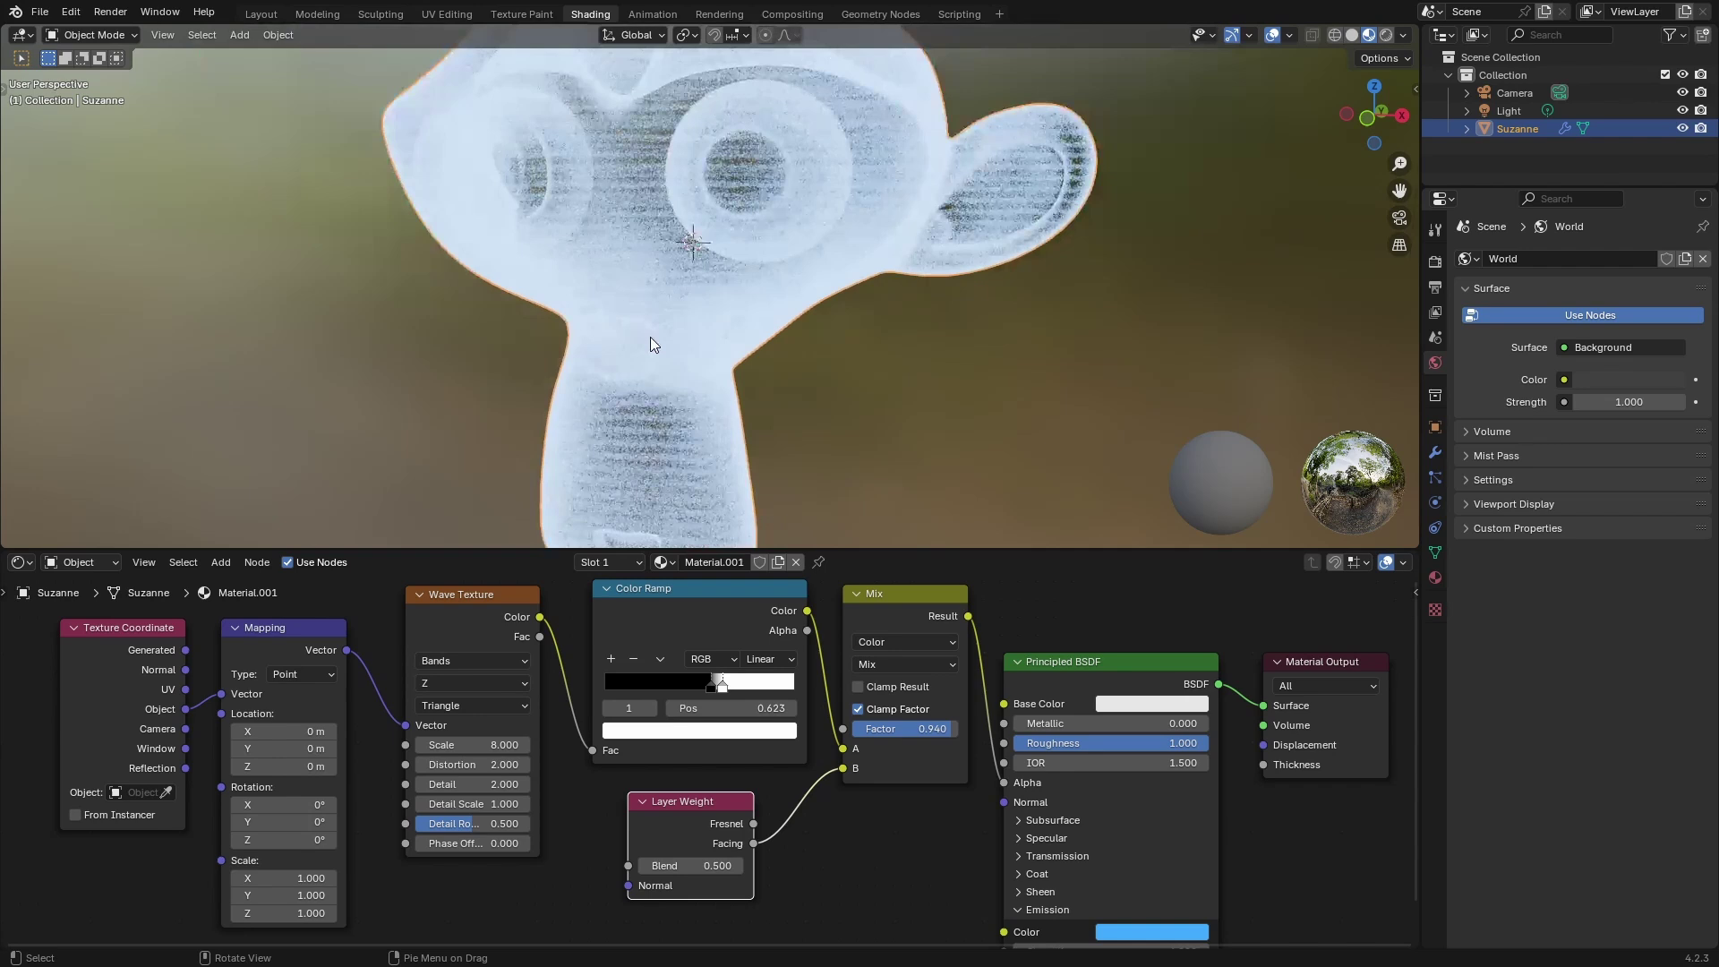
scroll(689, 364, down, 6)
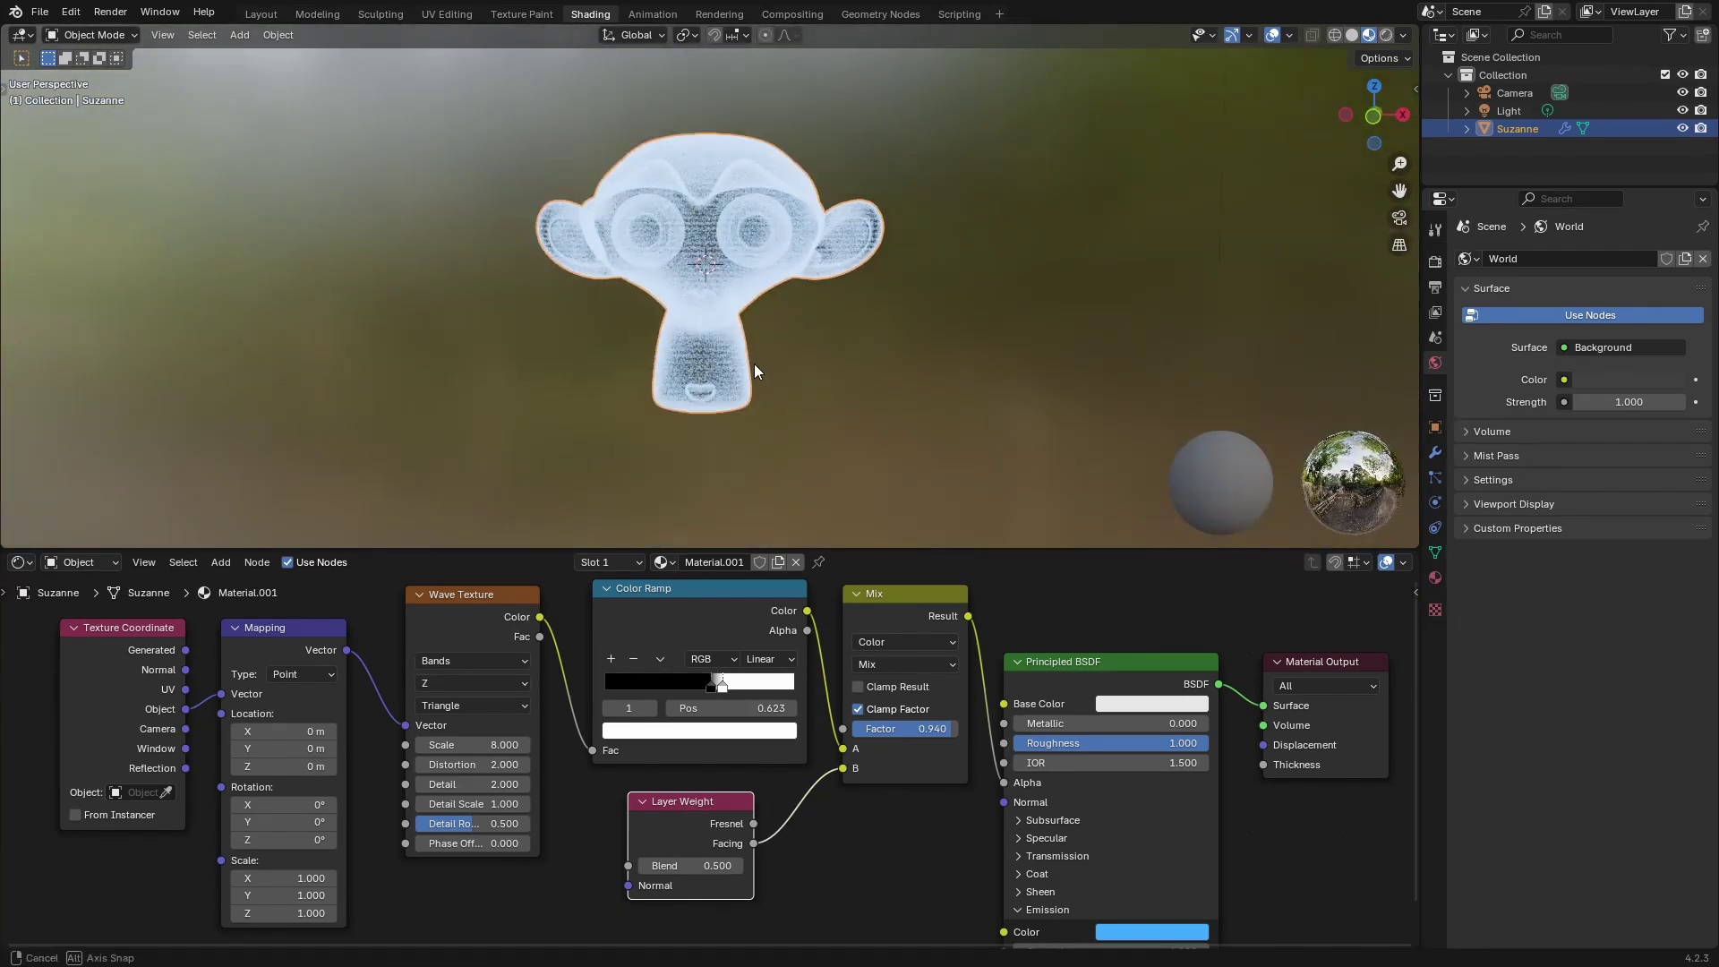
mouse_move(753, 363)
middle_down()
mouse_move(797, 367)
mouse_move(743, 374)
middle_up()
scroll(786, 380, up, 4)
scroll(786, 373, down, 4)
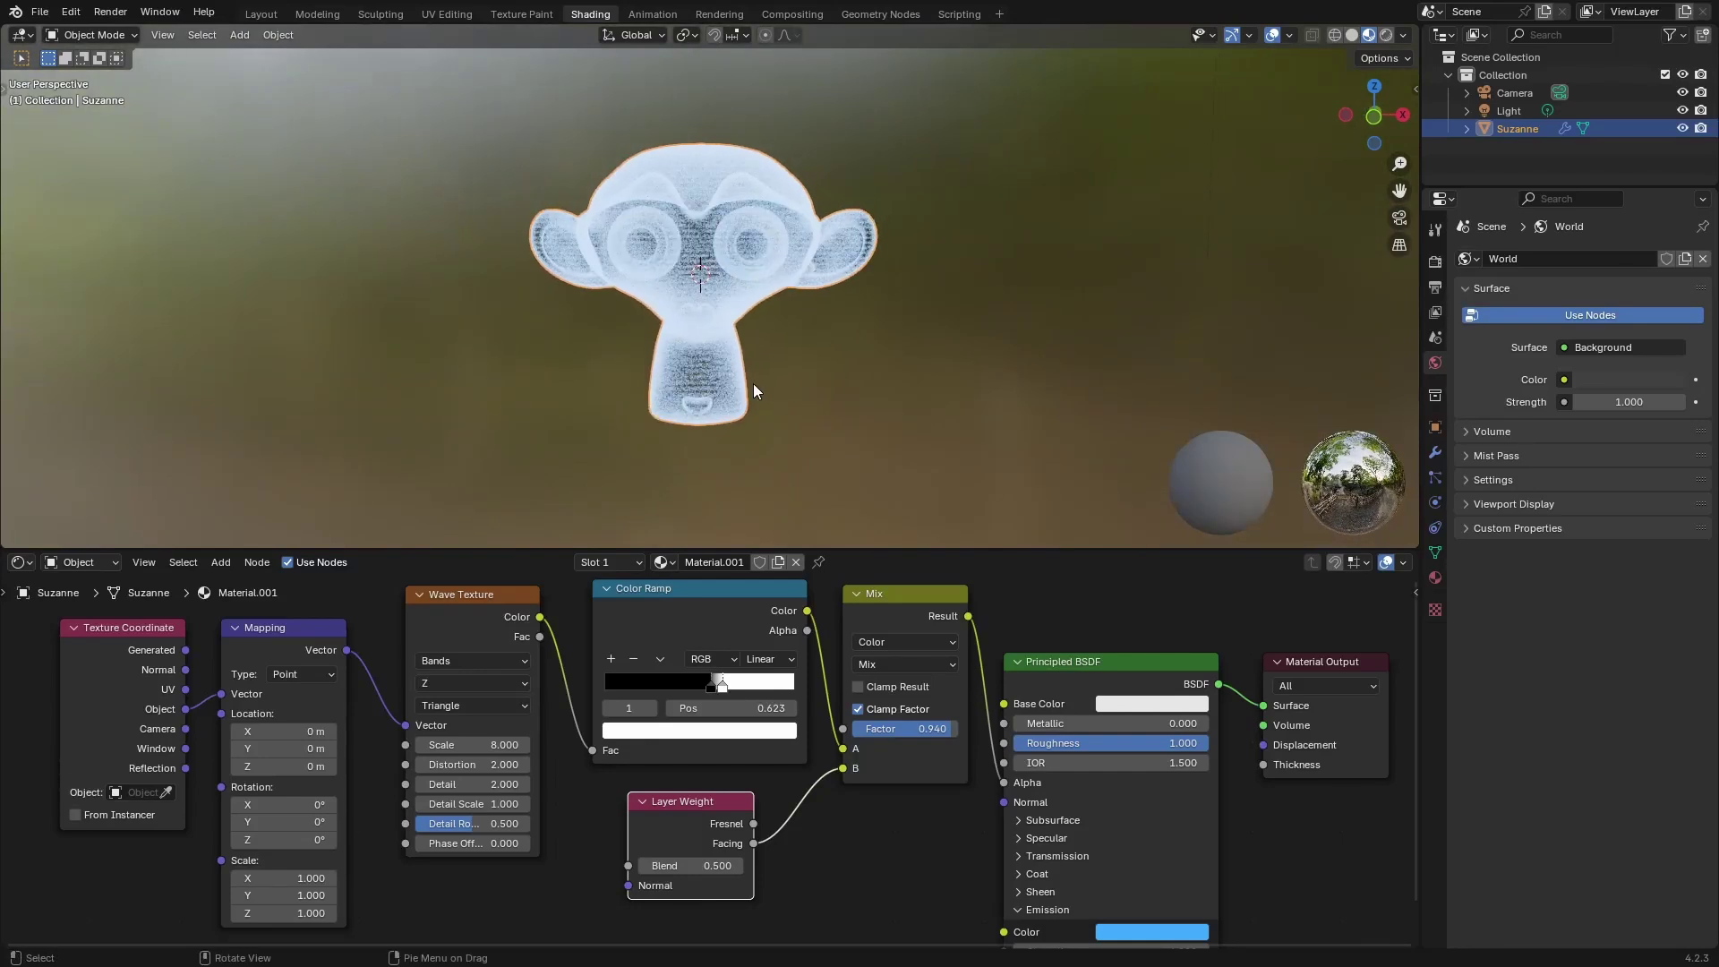
key(F12)
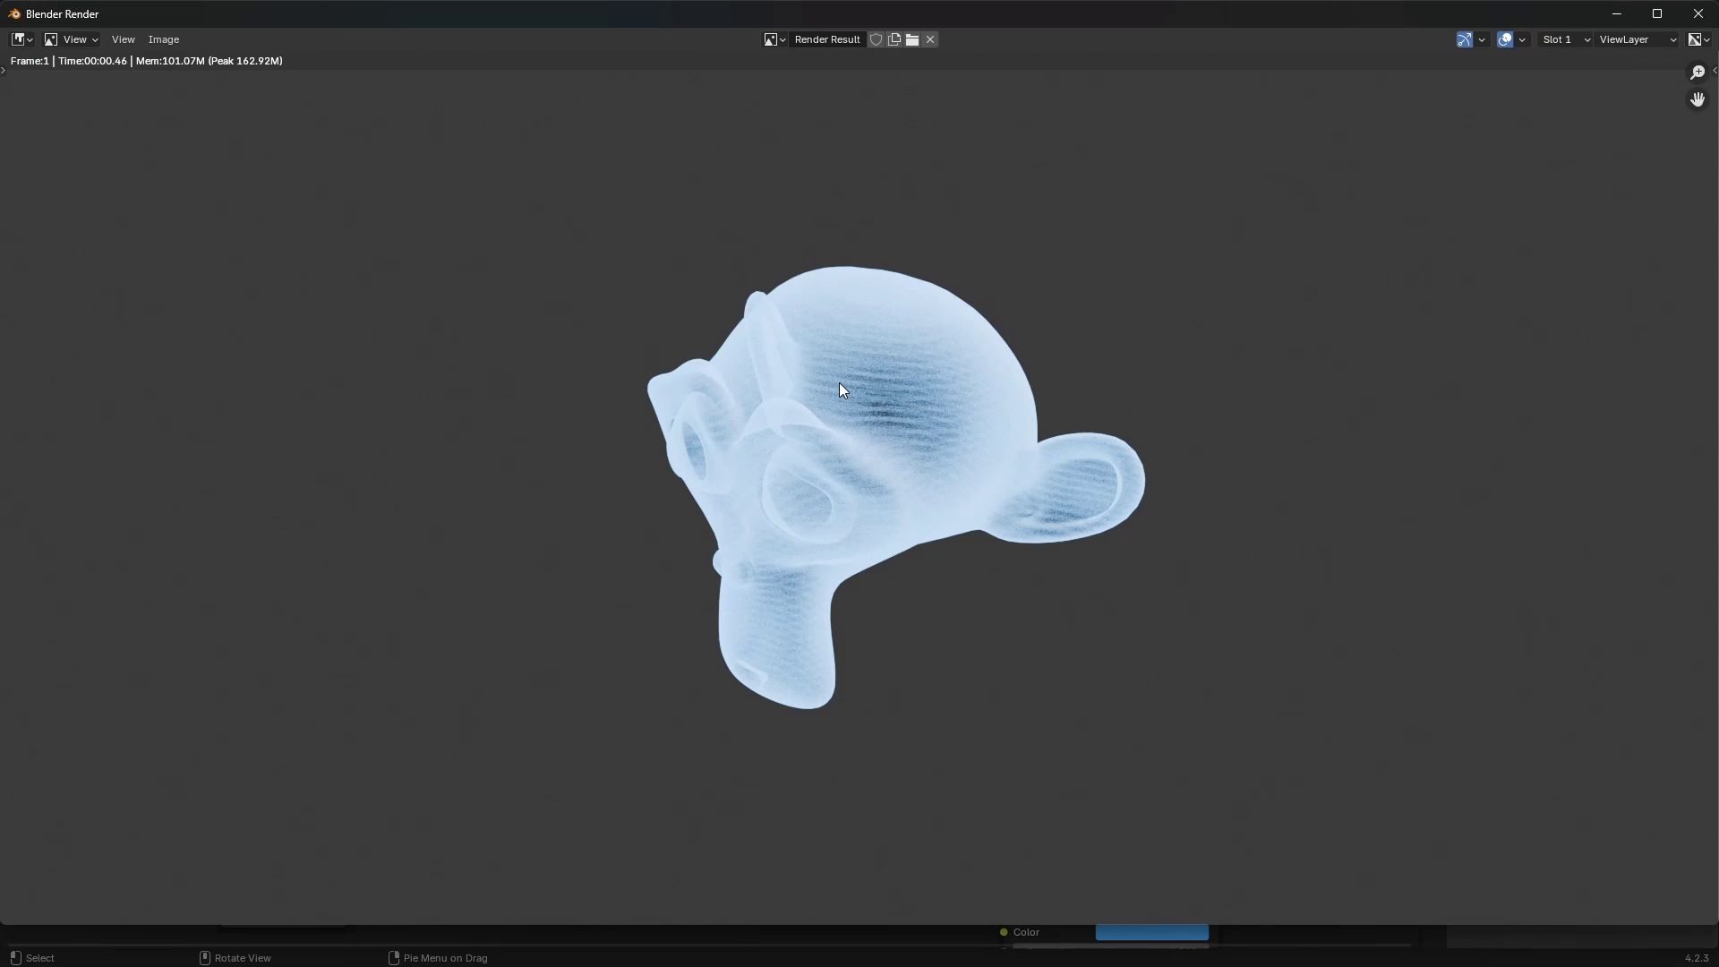
click(1698, 14)
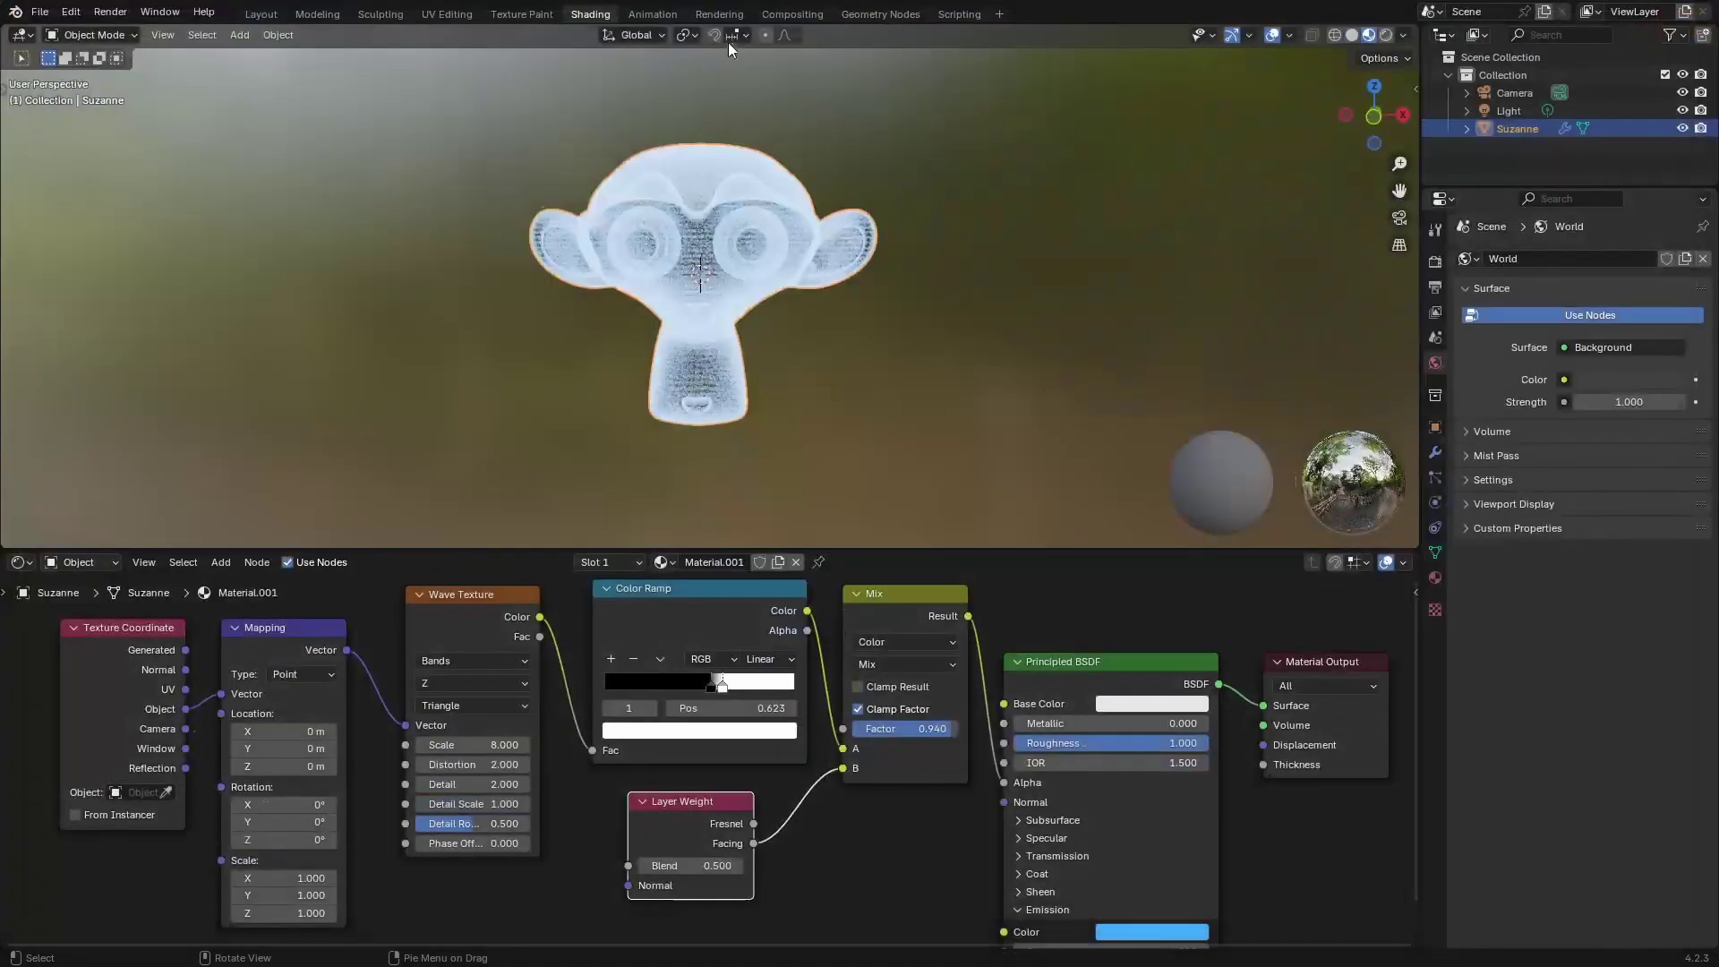
Lock the camera to the view in the Animation workspace and reframe the camera view on the monkey's face from the front.
click(652, 14)
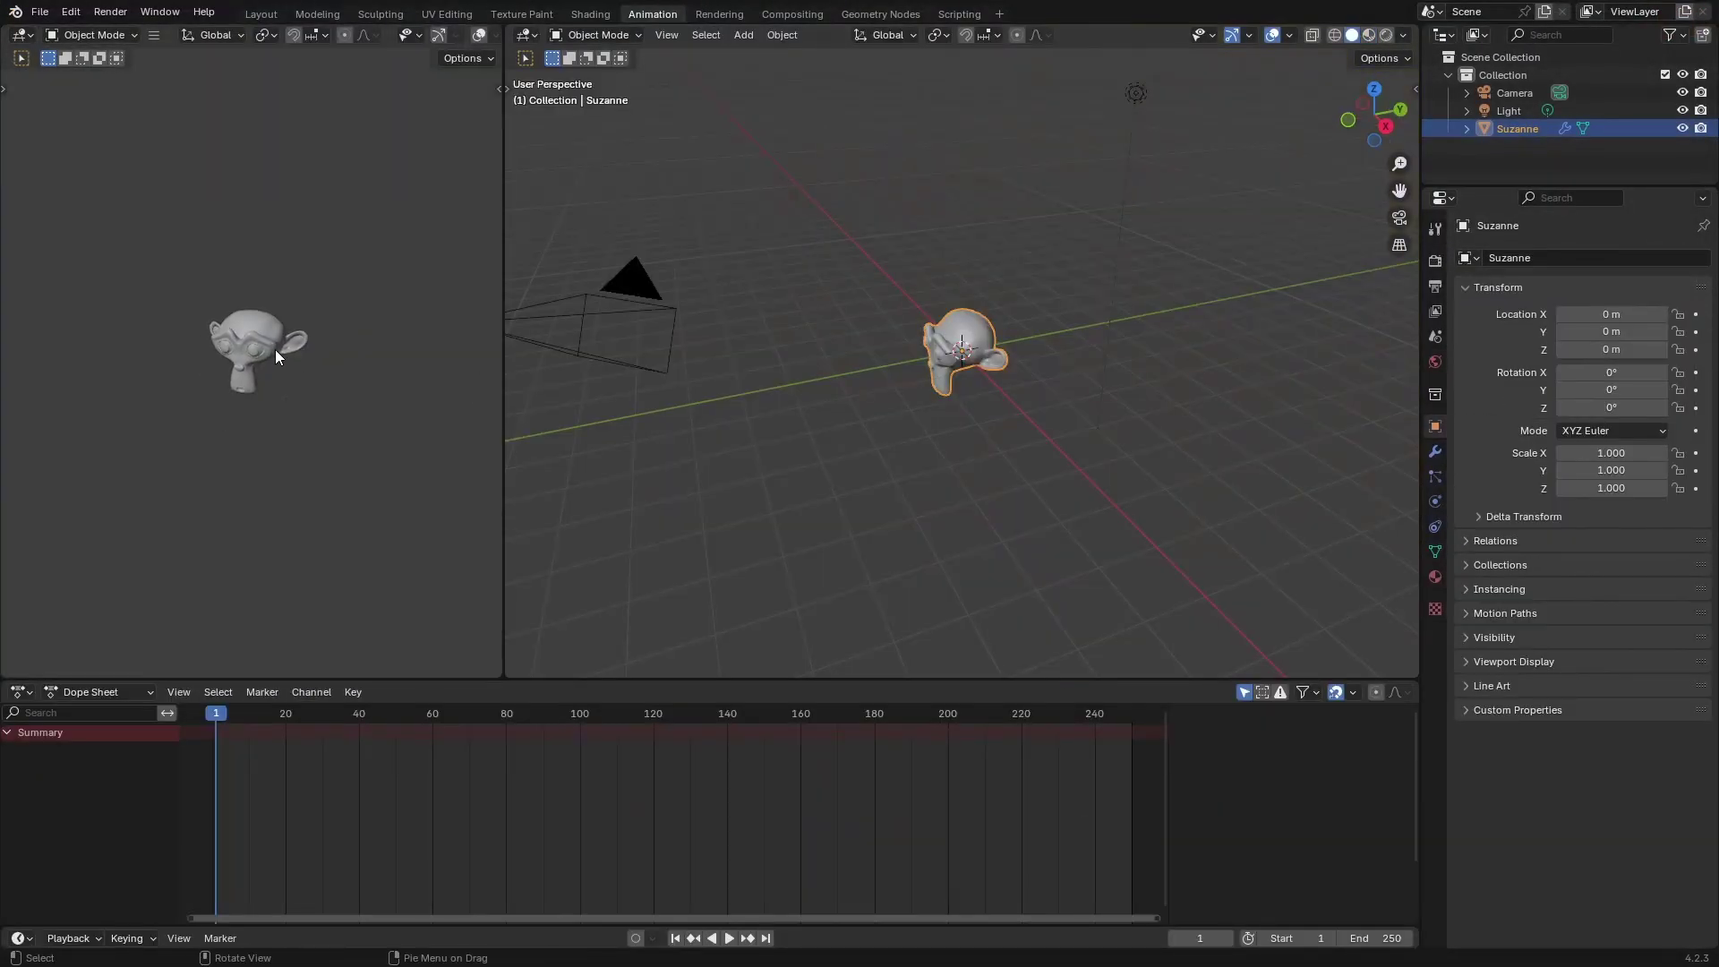
key(n)
click(491, 172)
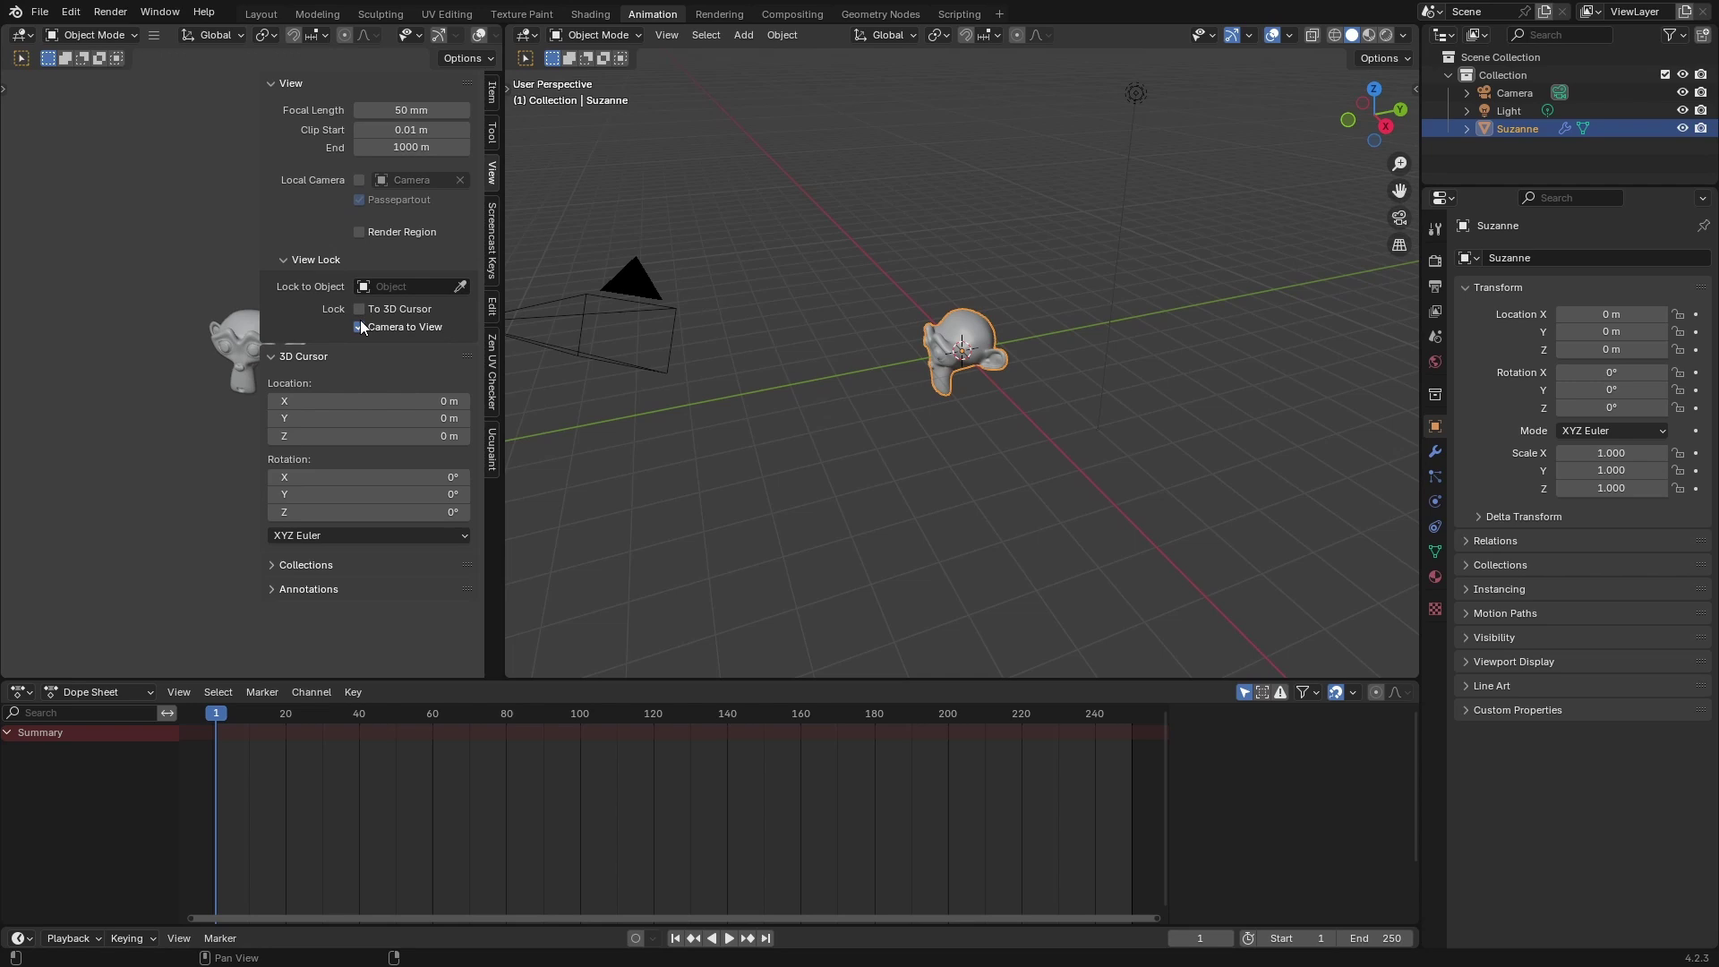
key(grave)
click(147, 380)
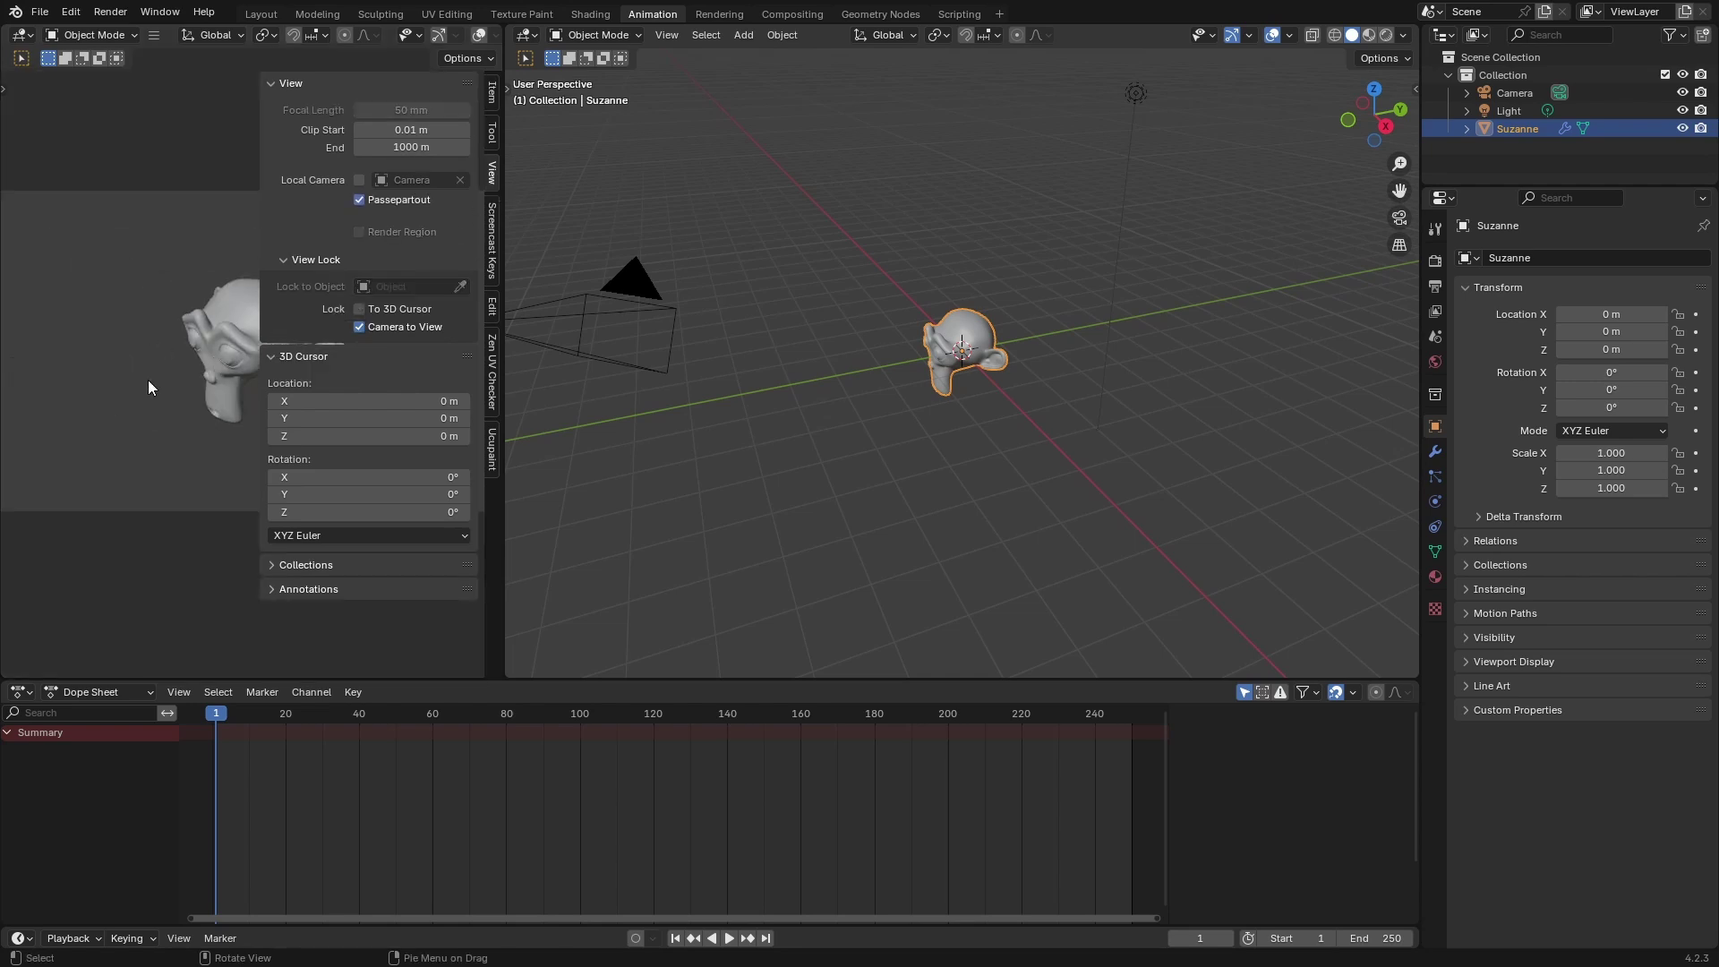
key(n)
middle_drag(230, 444, 240, 400)
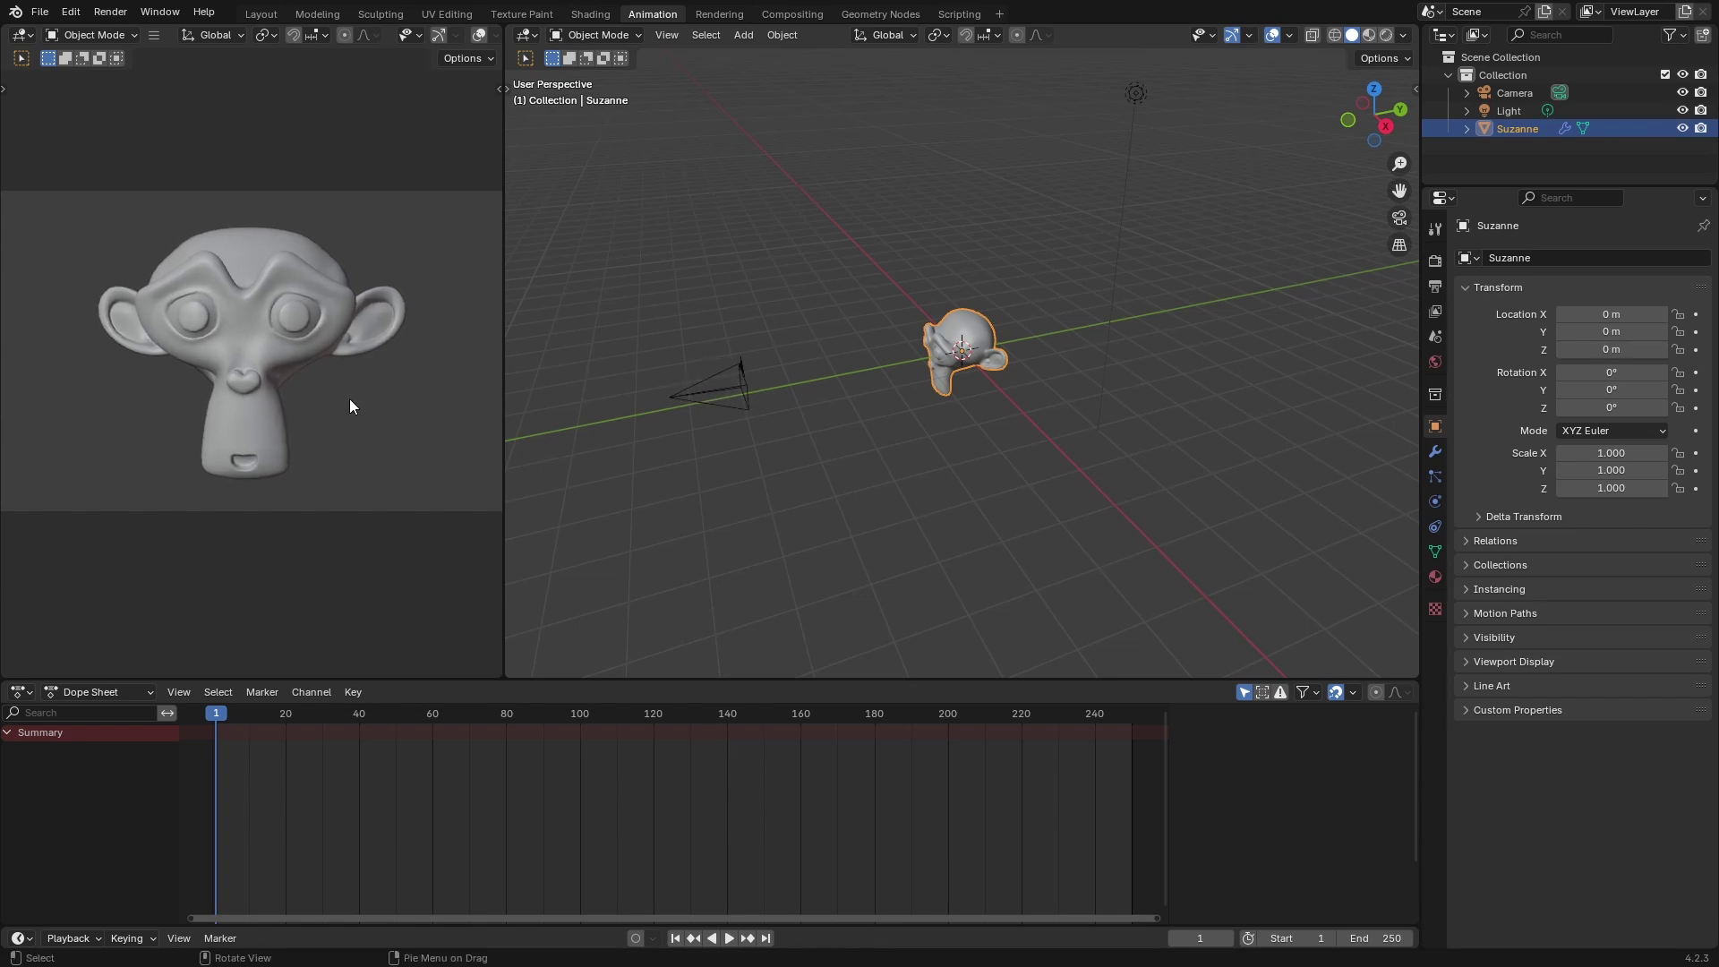
Return to the Shading workspace, render the image from the new camera angle, and close the render.
click(590, 13)
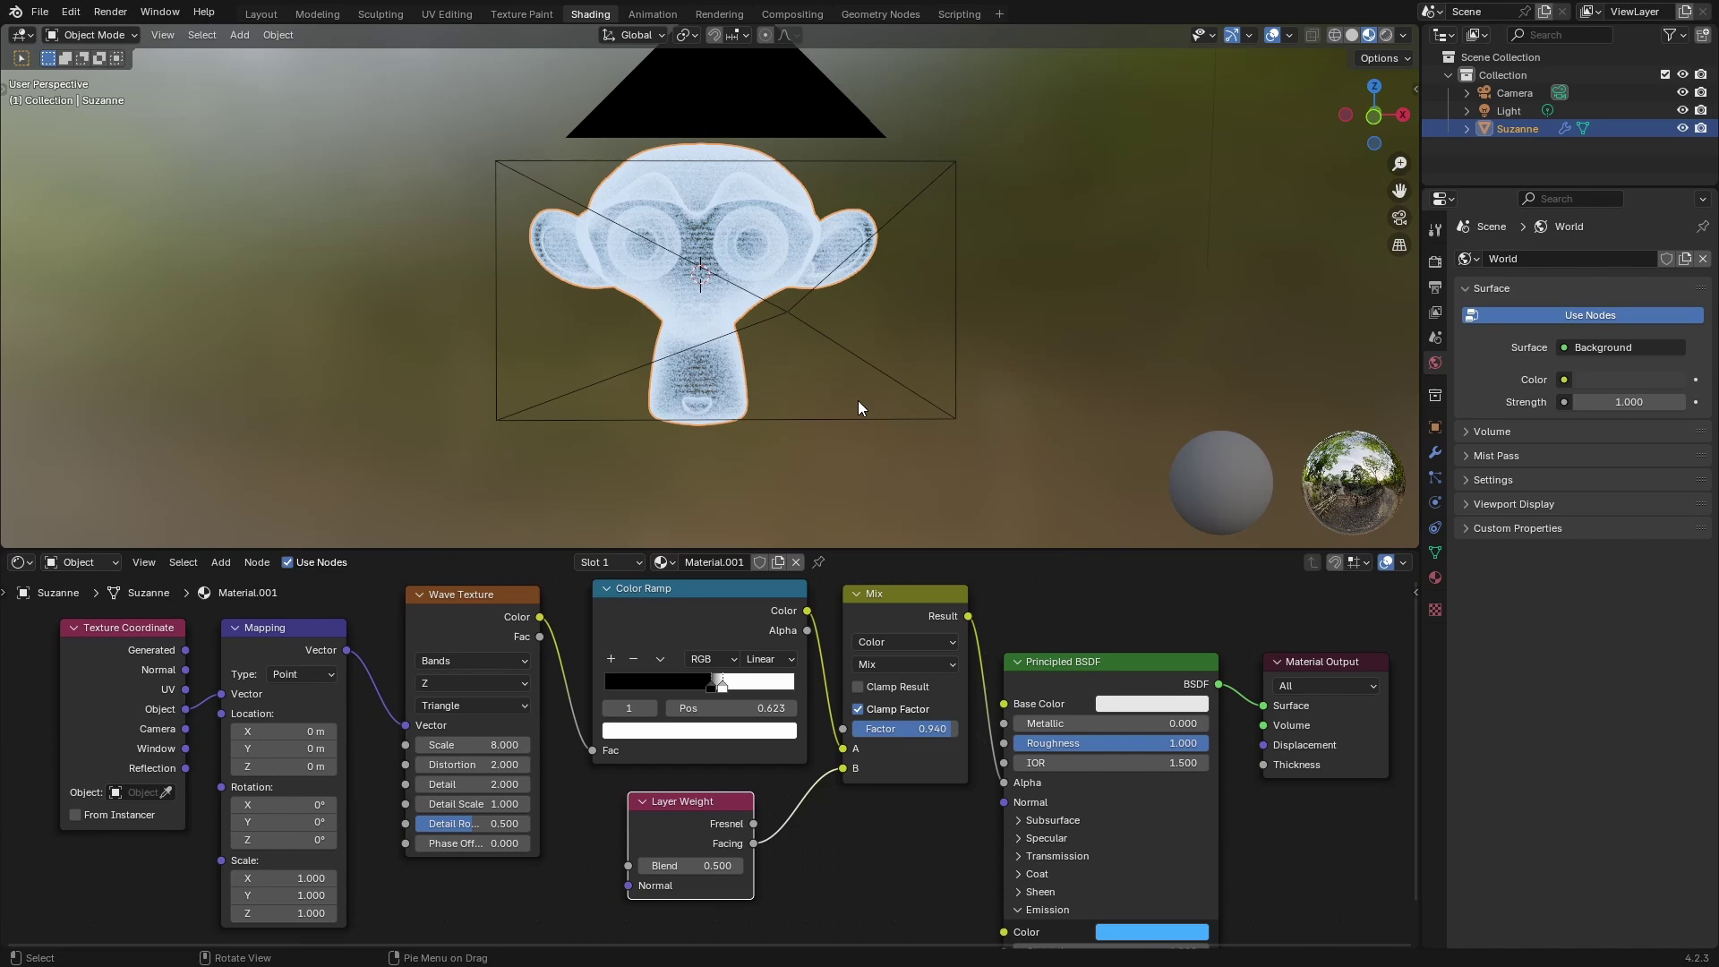
key(F12)
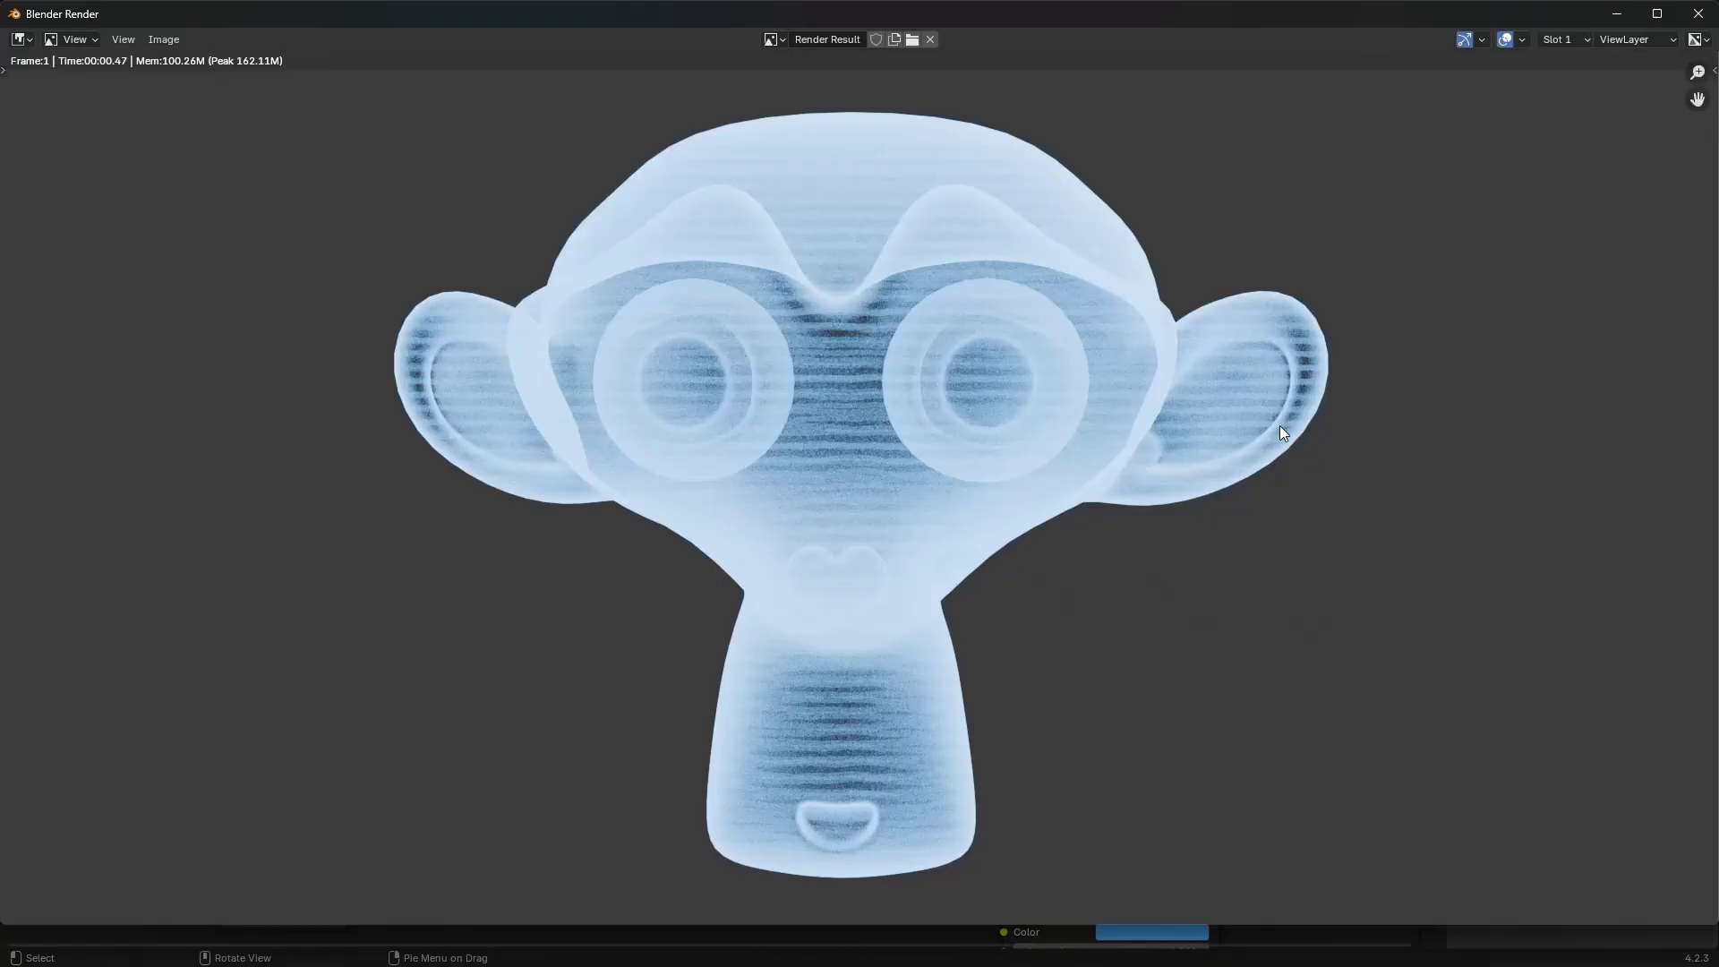
click(1697, 13)
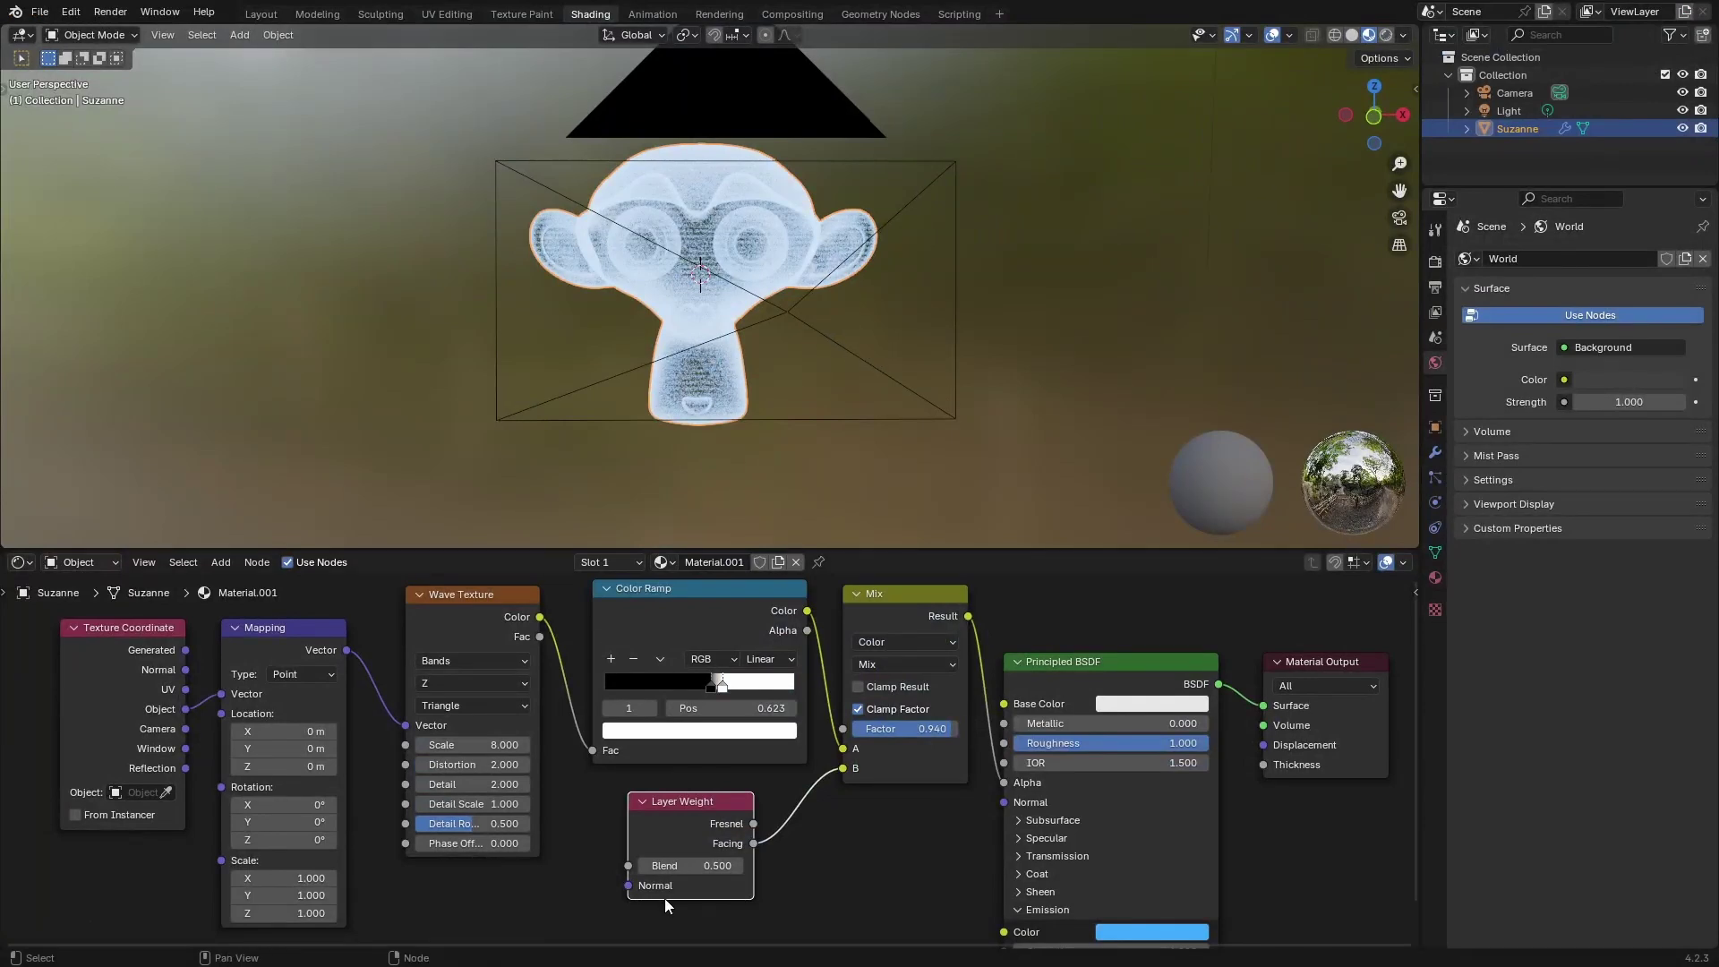
Set the Layer Weight node's Blend to 0.1 and render the image again to check the effect.
middle_drag(757, 882, 797, 788)
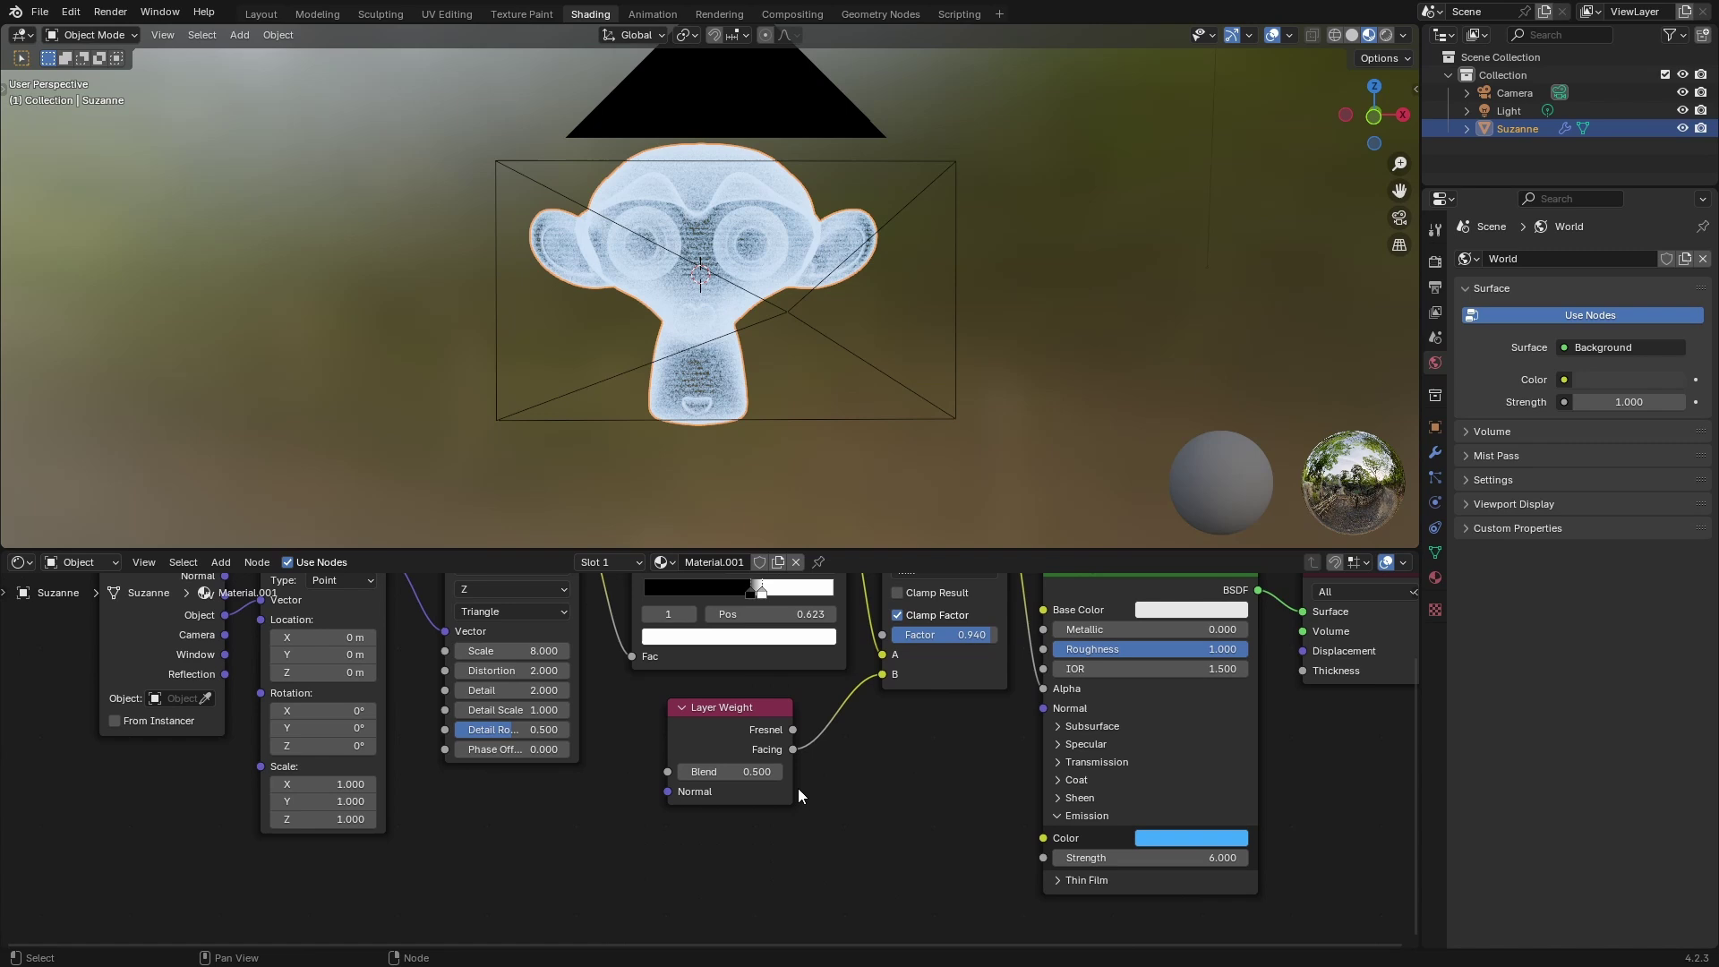
click(748, 771)
text(0.1)
key(Return)
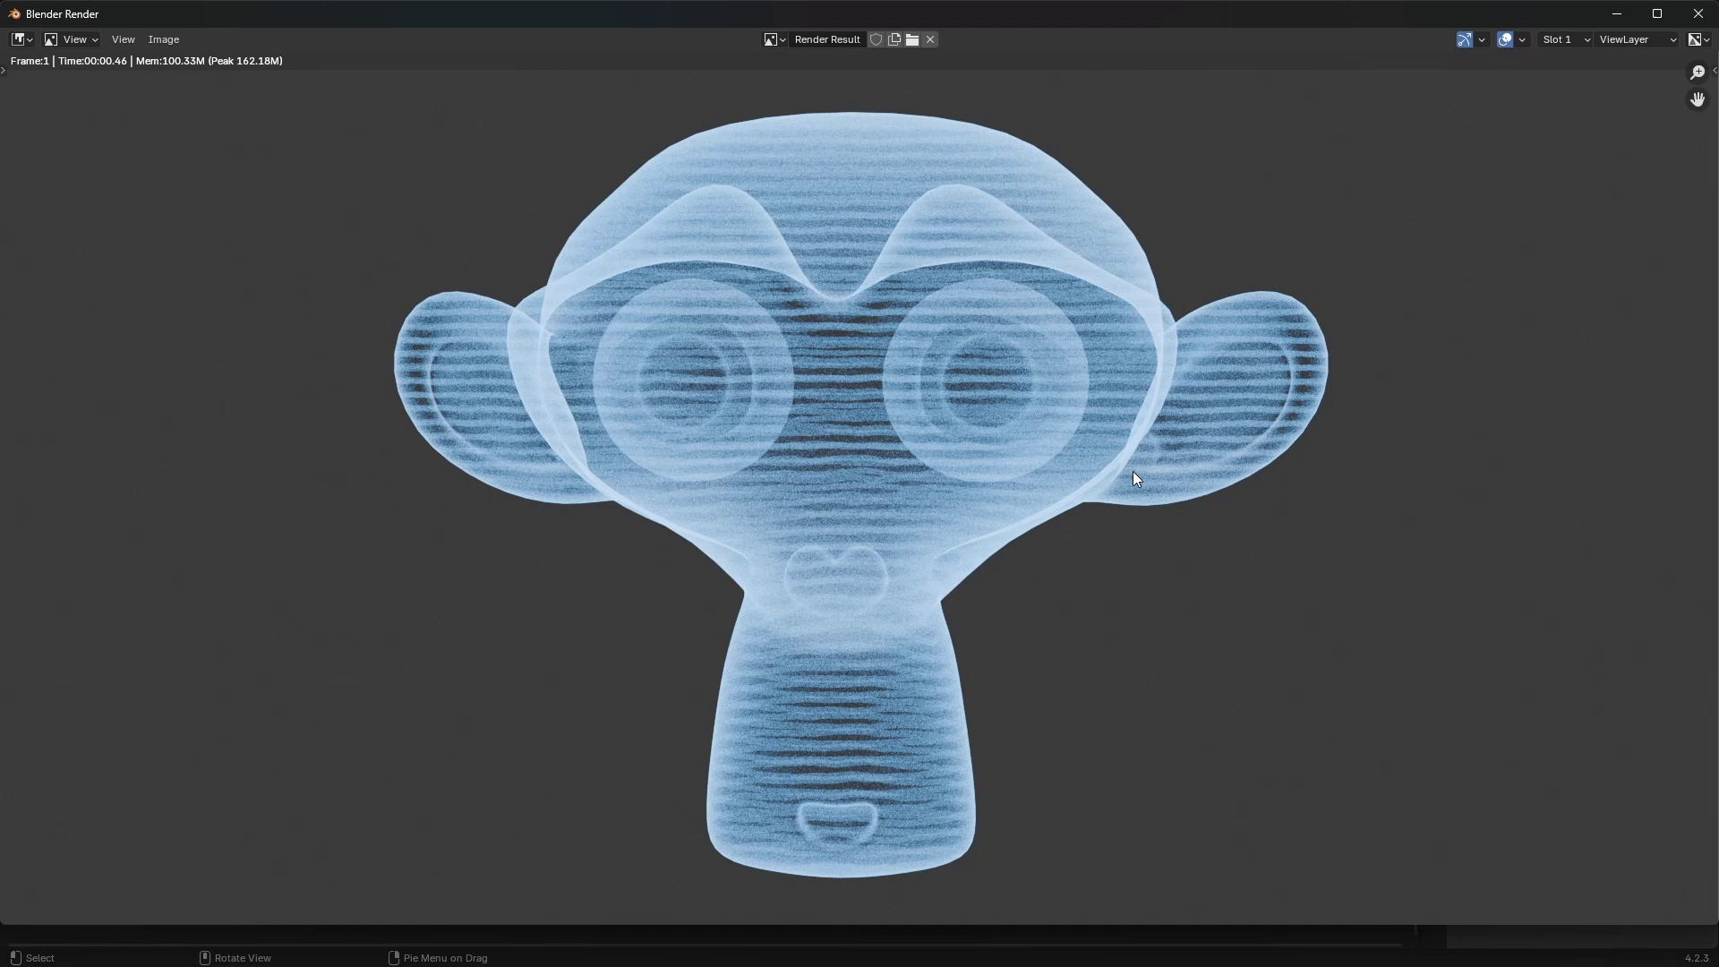
click(1699, 14)
scroll(720, 358, down, 3)
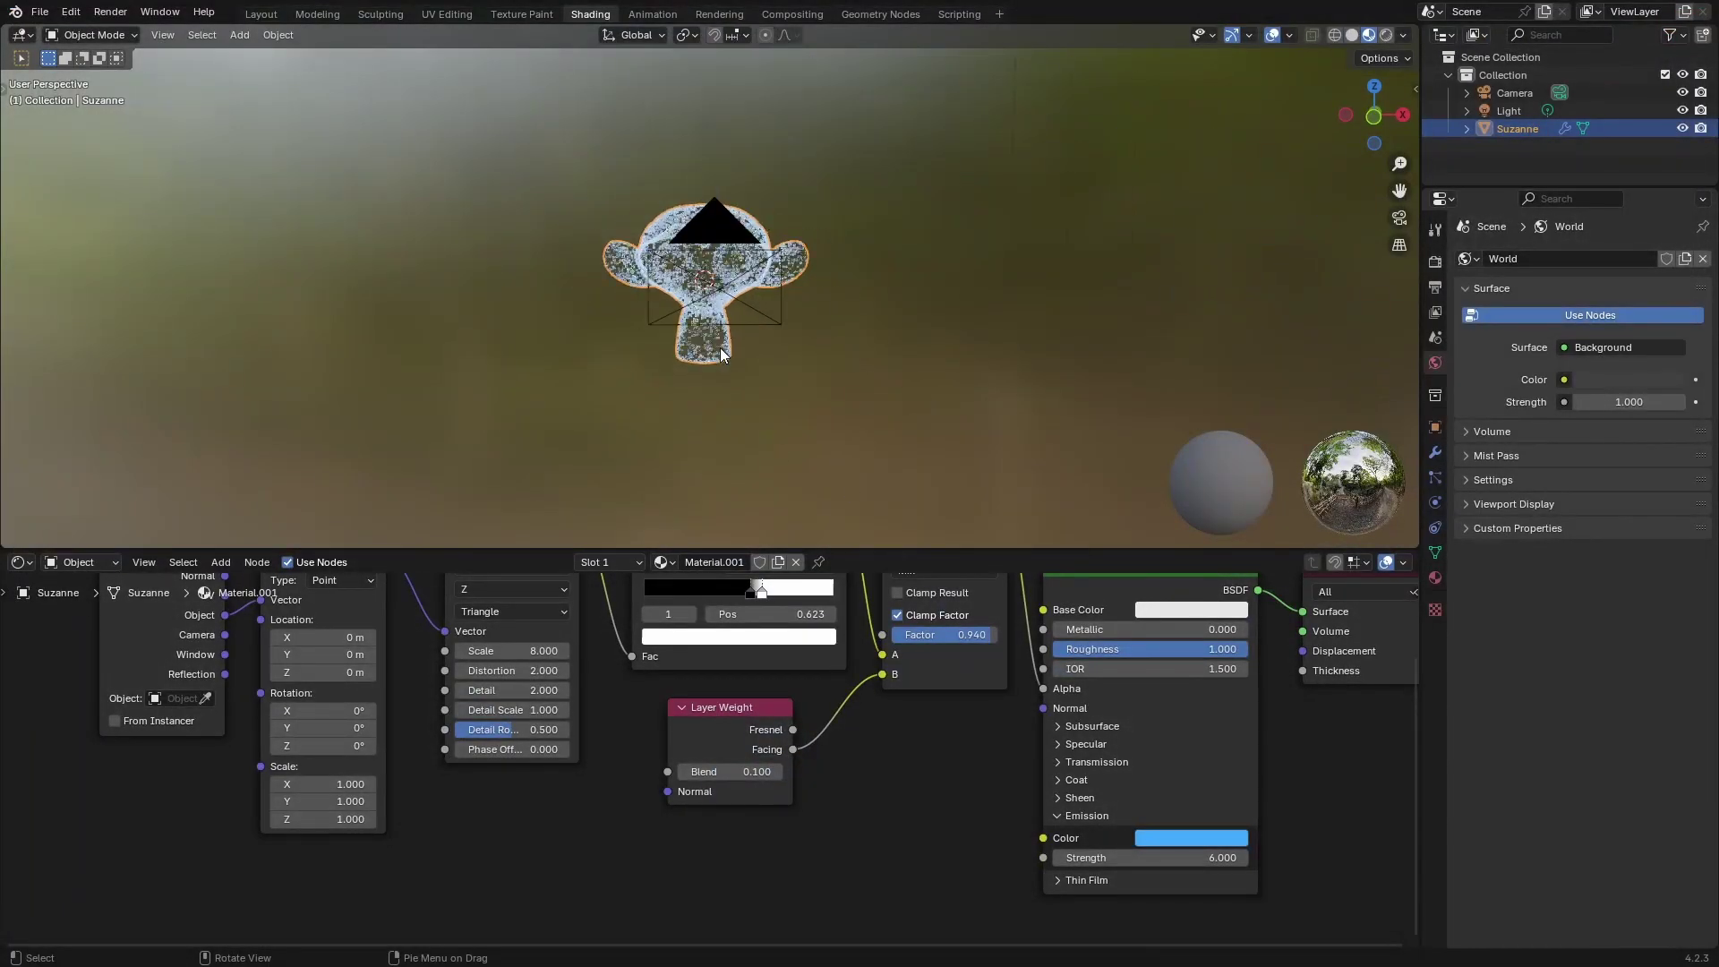
click(718, 342)
middle_drag(717, 338, 721, 242)
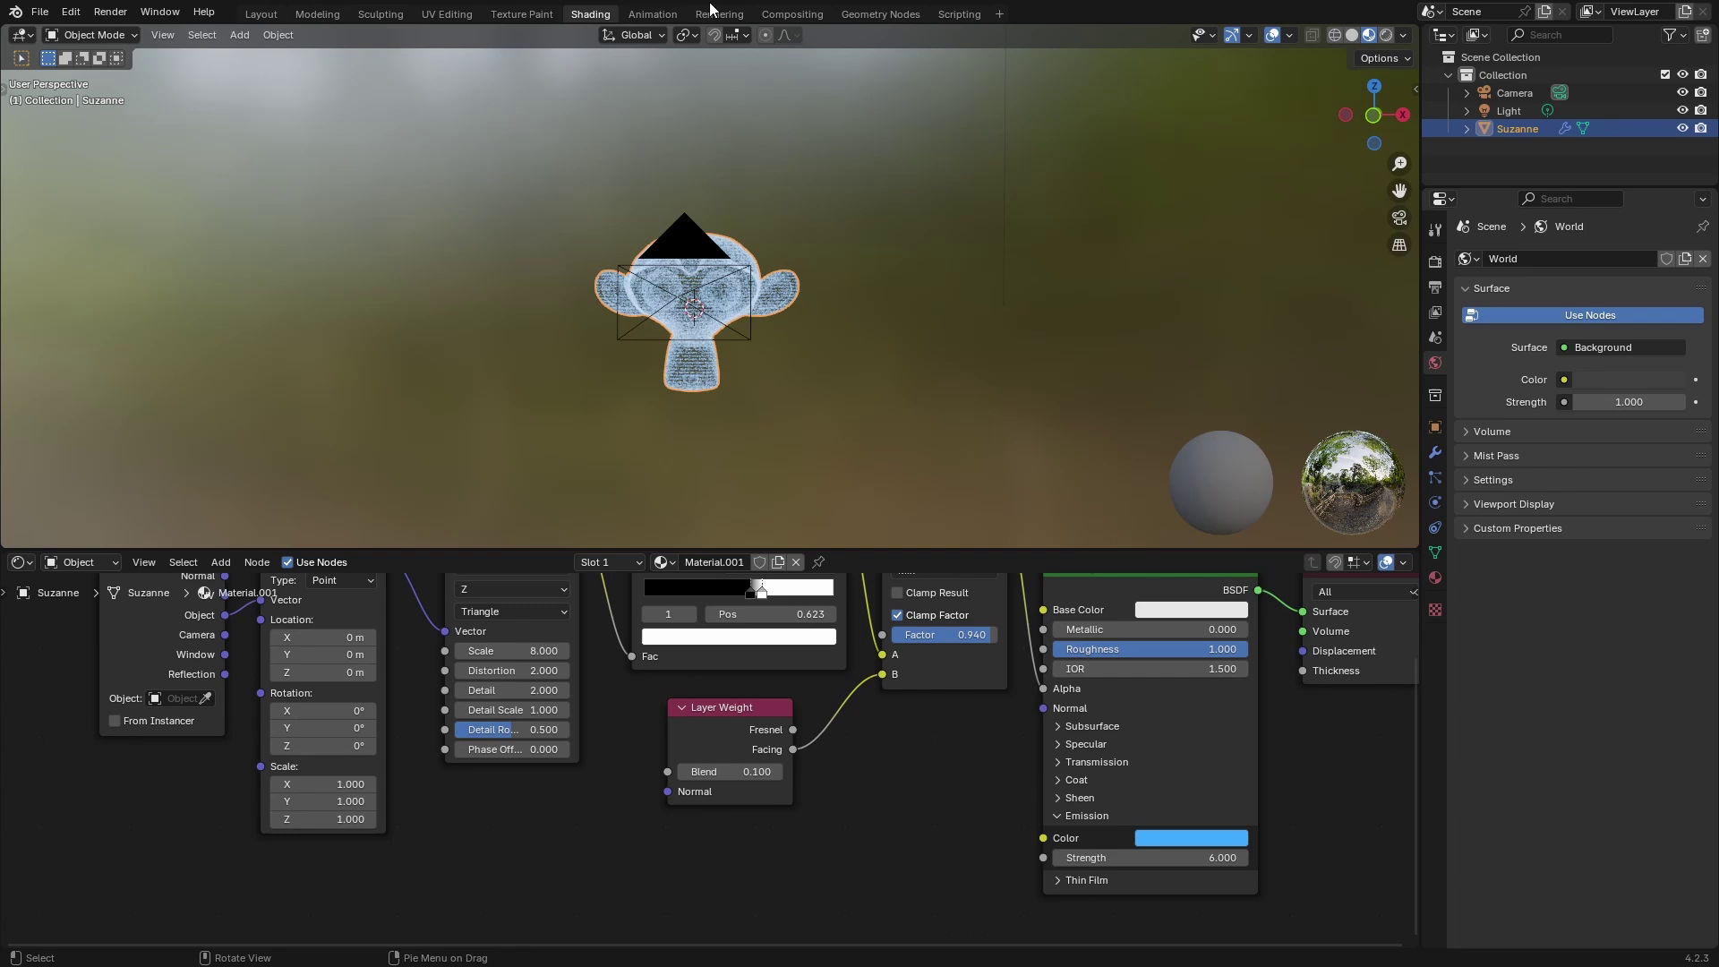
Enable the use of nodes for the scene in the Compositing workspace.
click(788, 15)
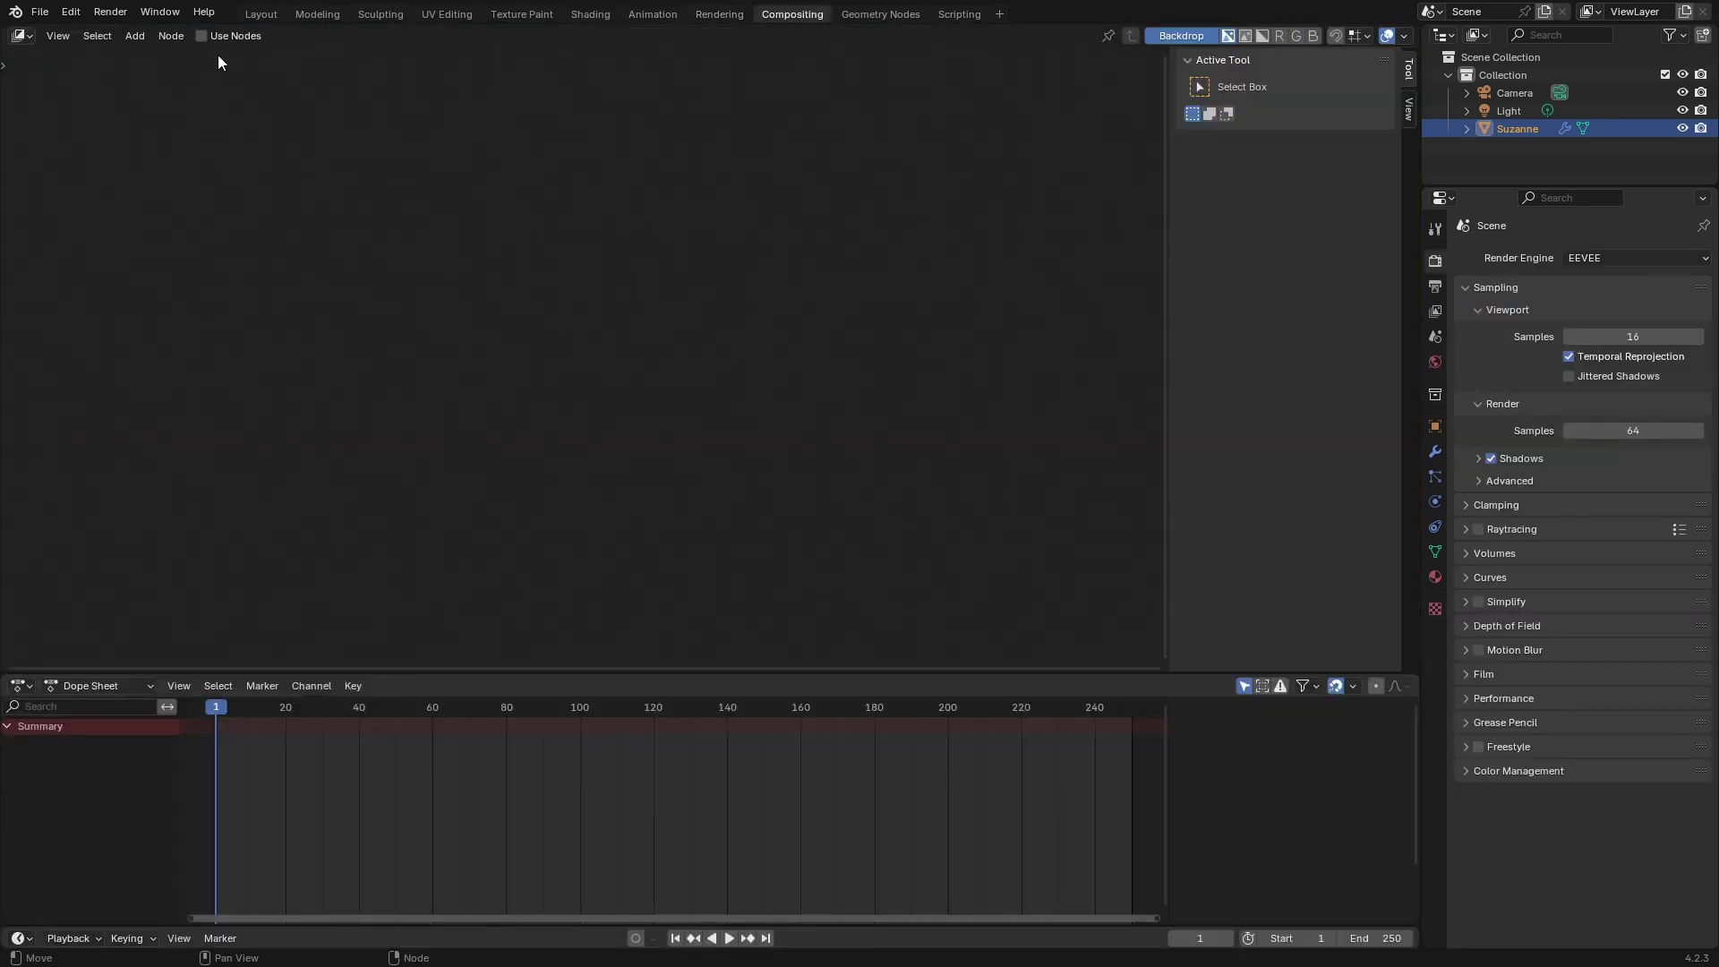
click(202, 35)
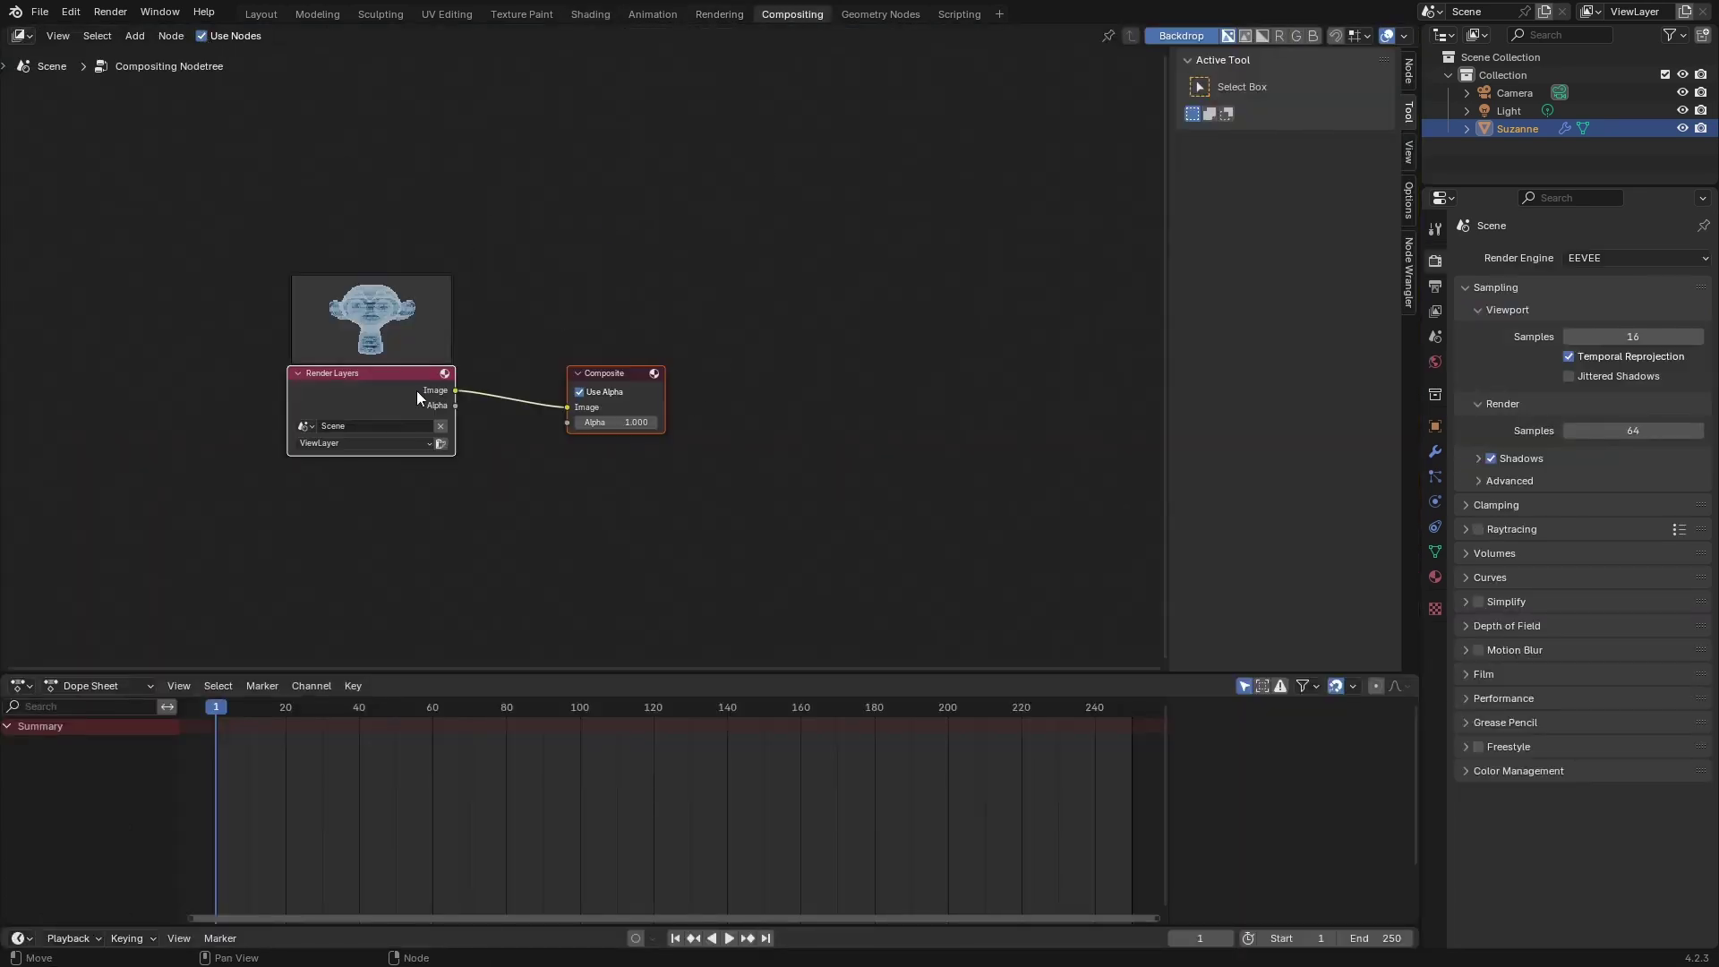
Add a Glare node between Render Layers and Composite, and space the nodes apart.
key(shift+a)
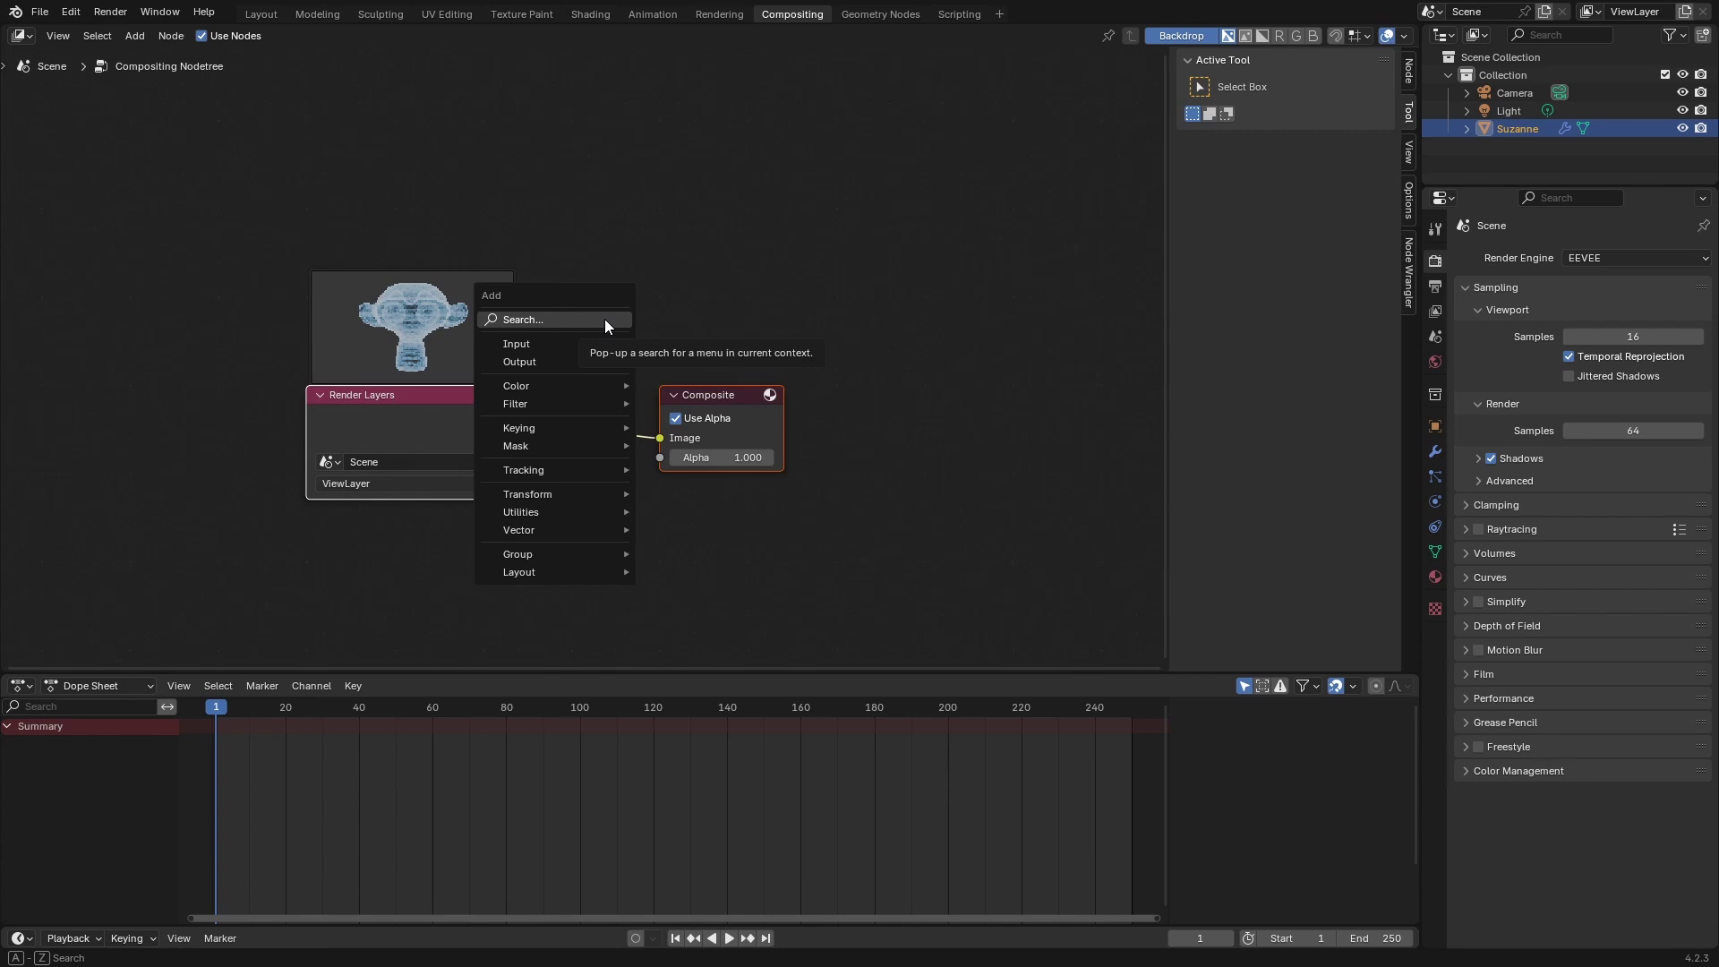
click(603, 320)
text(glare)
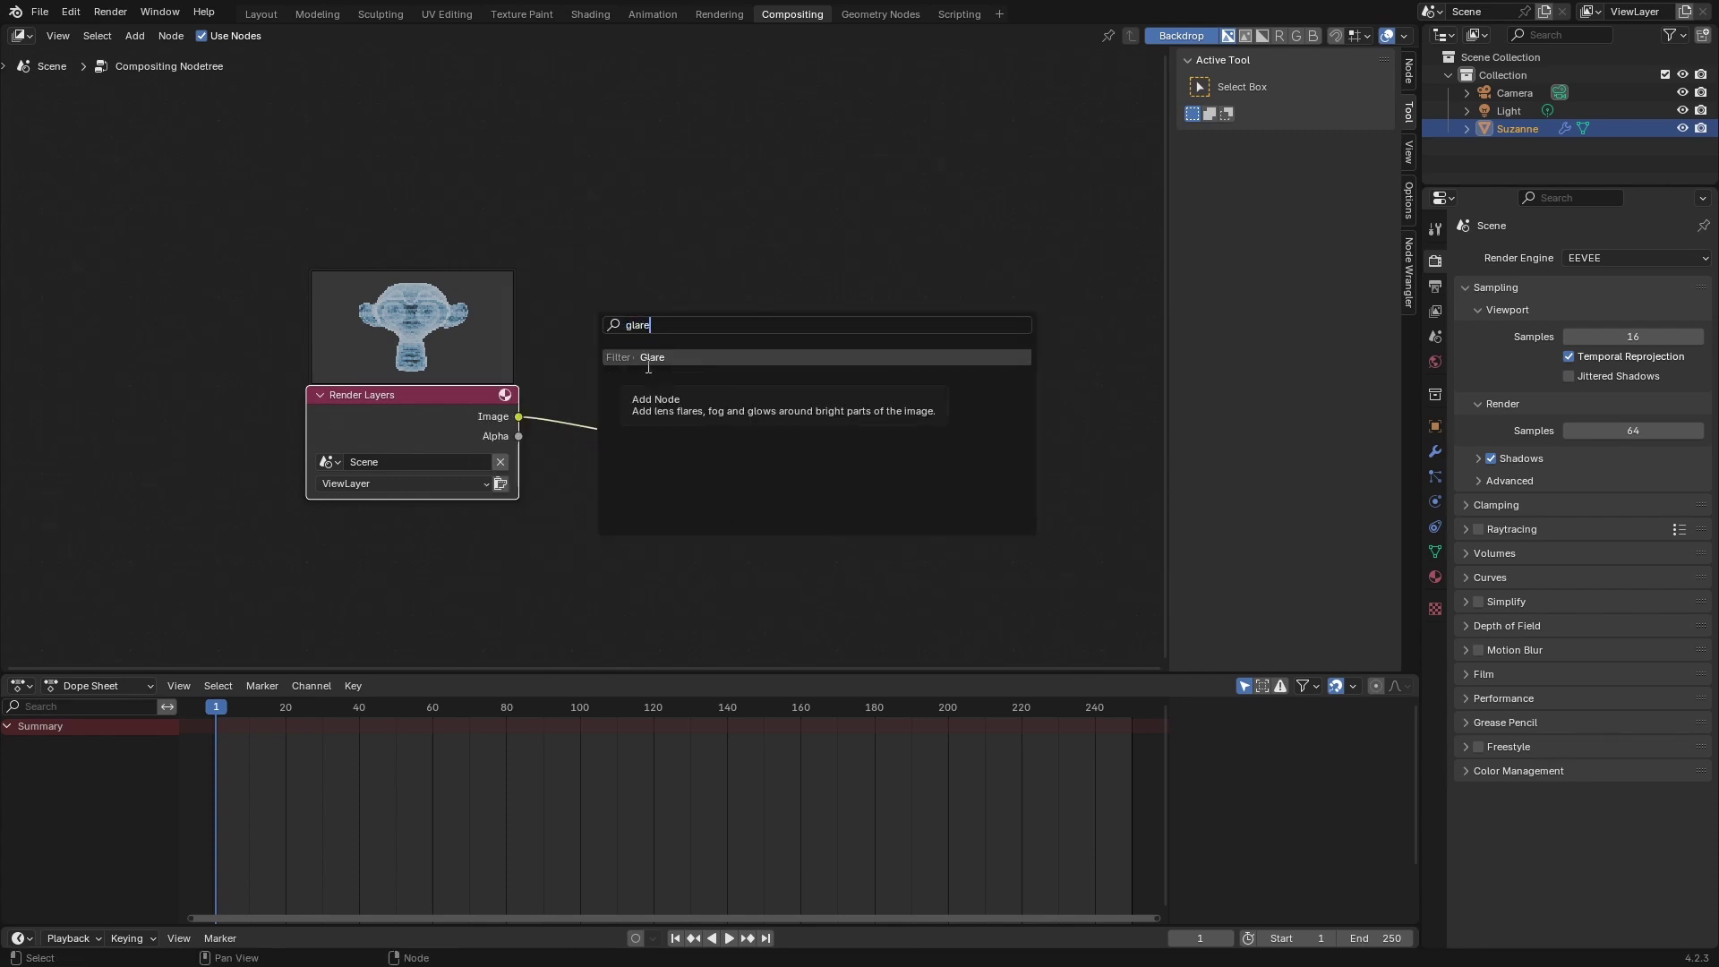
click(648, 362)
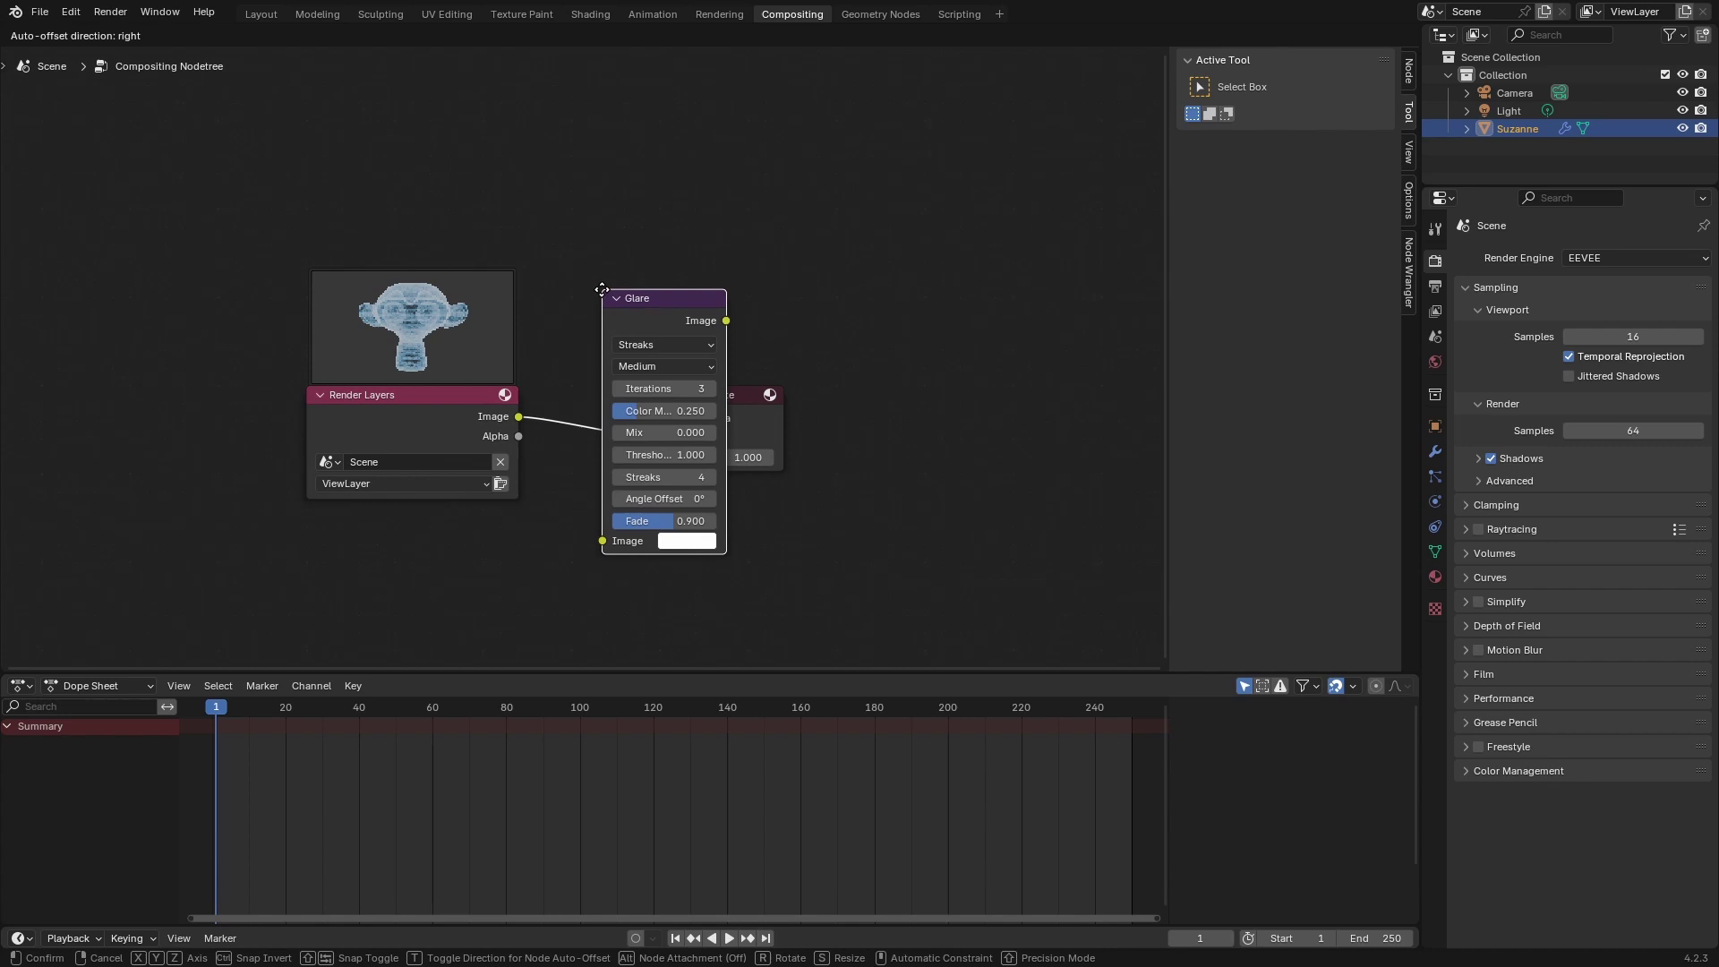
click(599, 288)
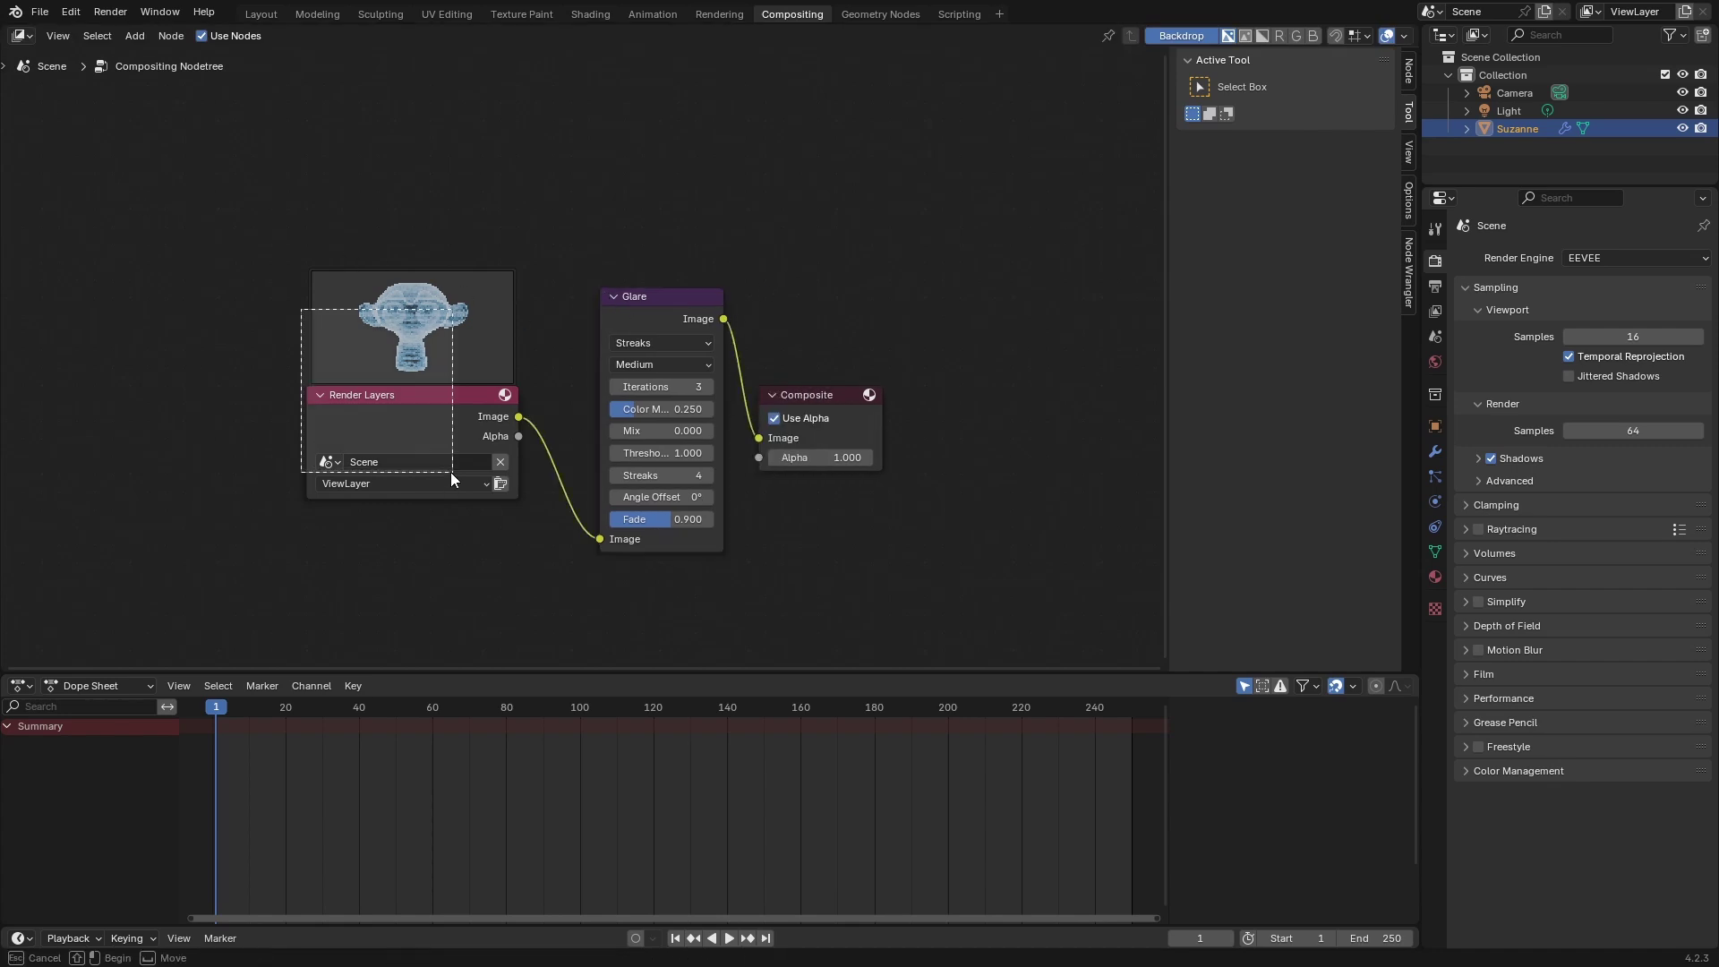
drag(418, 394, 356, 400)
drag(847, 394, 966, 379)
Set the Glare node to Bloom with Size 6, leaving its quality at Medium.
scroll(698, 353, up, 1)
click(667, 338)
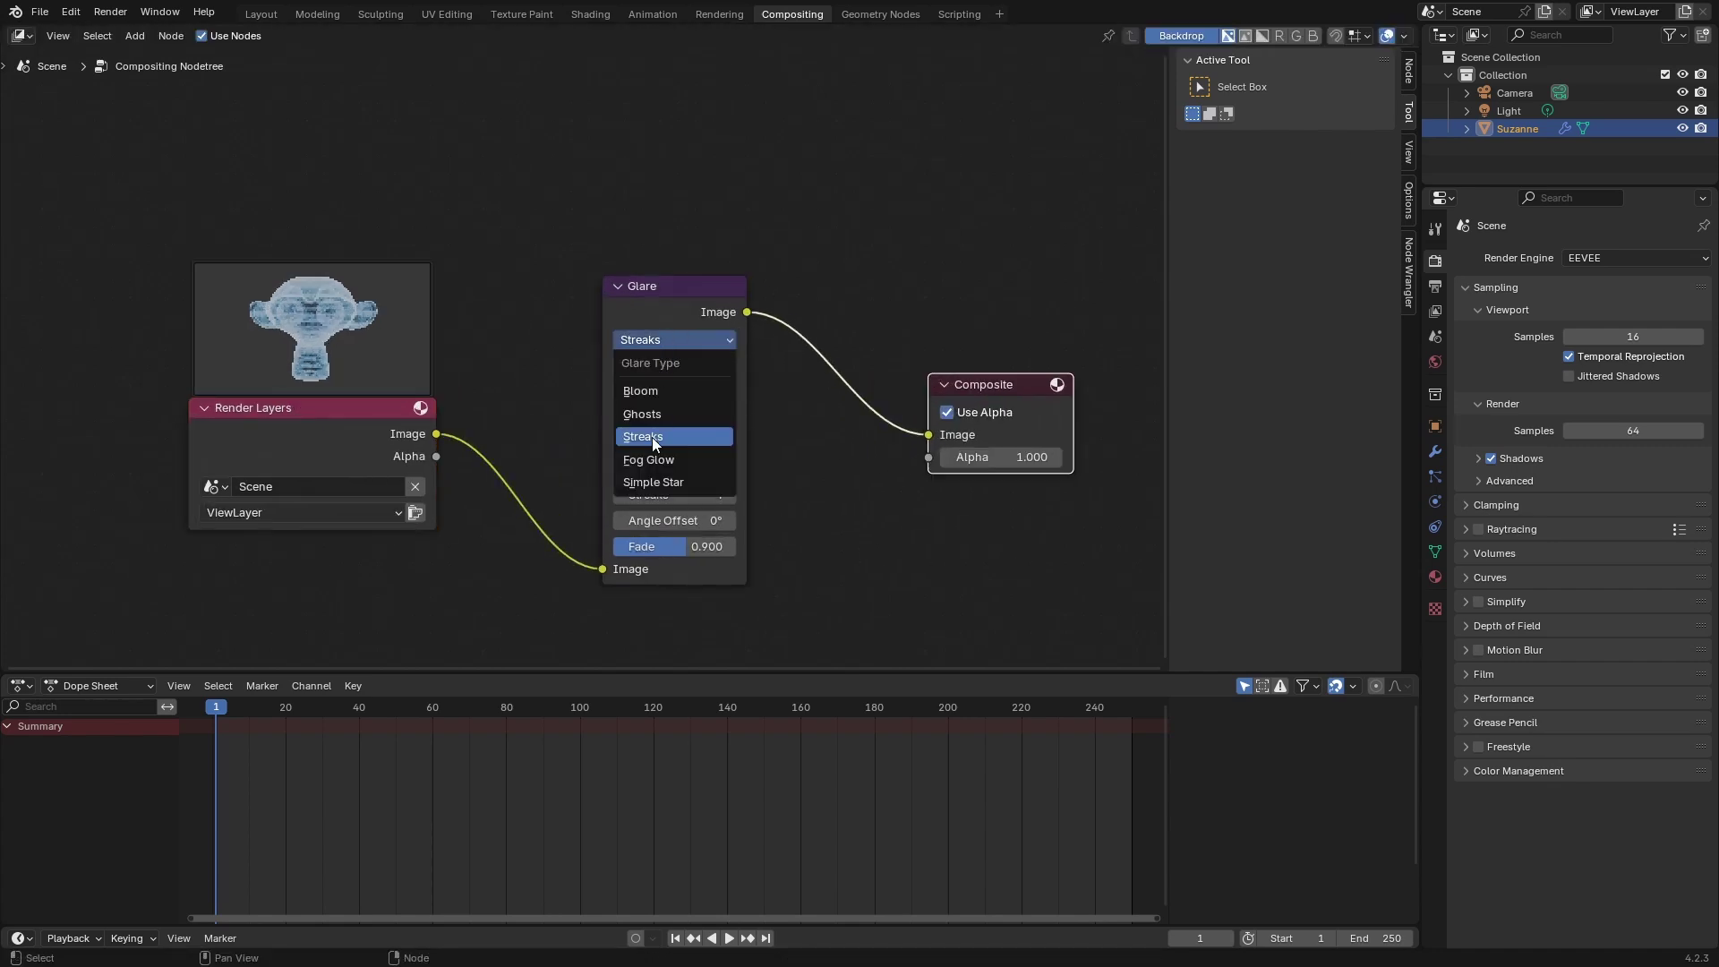
click(663, 387)
drag(661, 287, 640, 287)
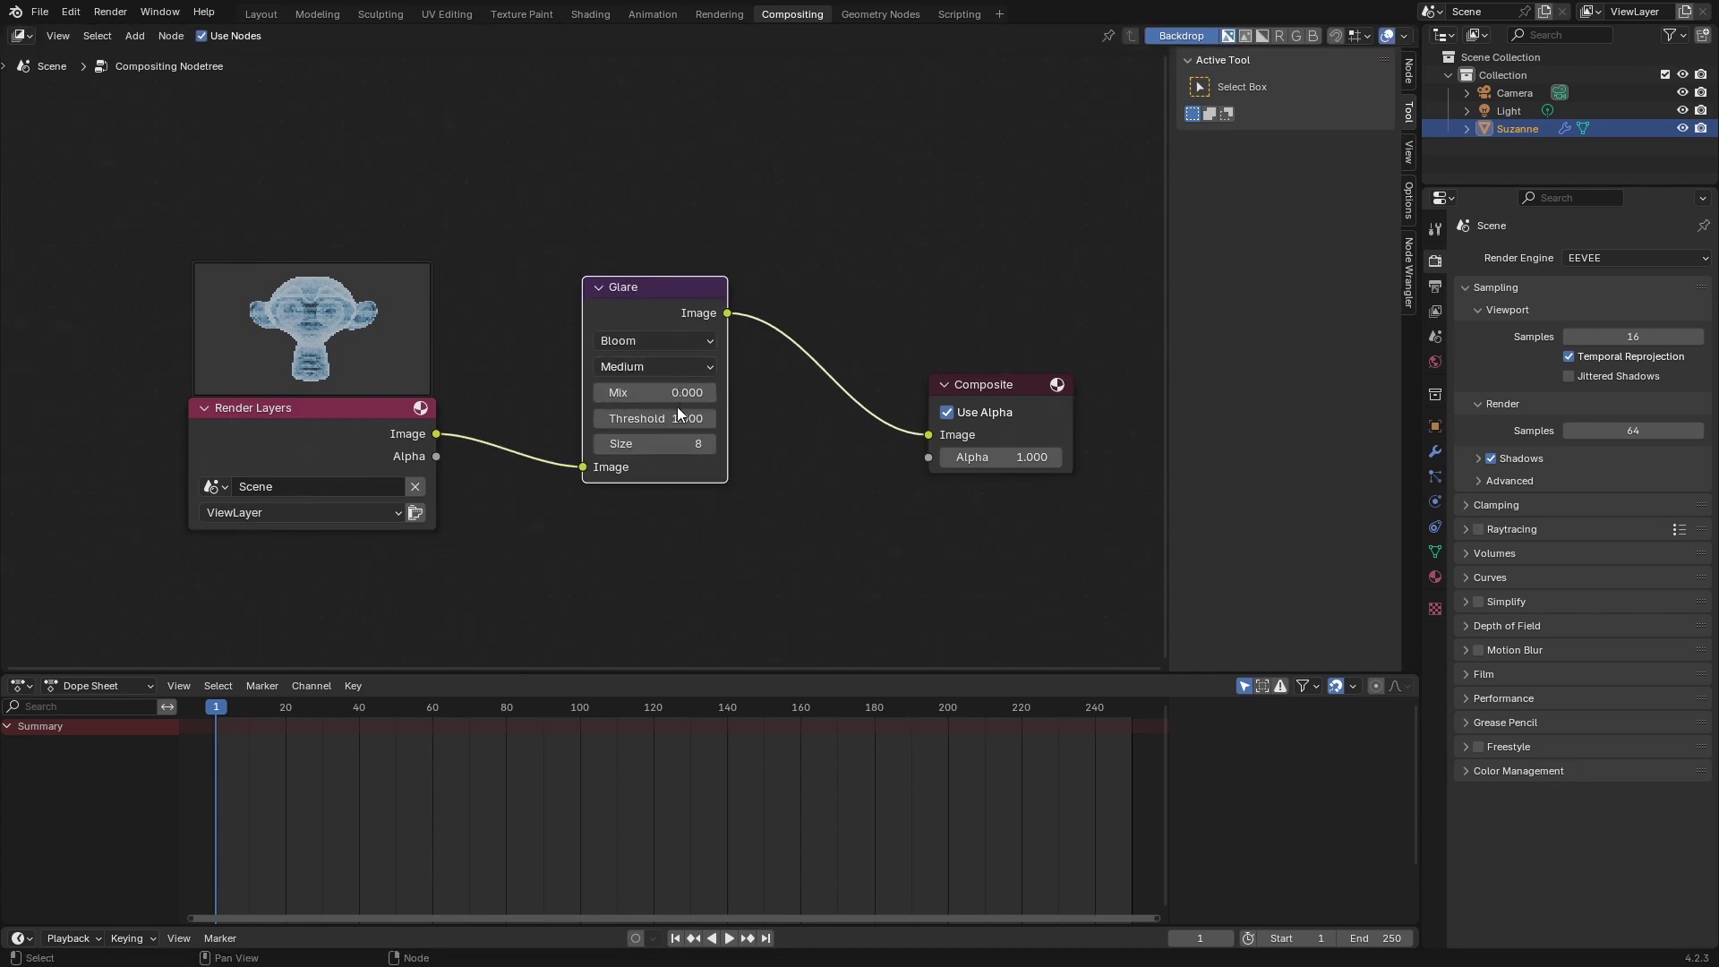
click(682, 445)
text(6)
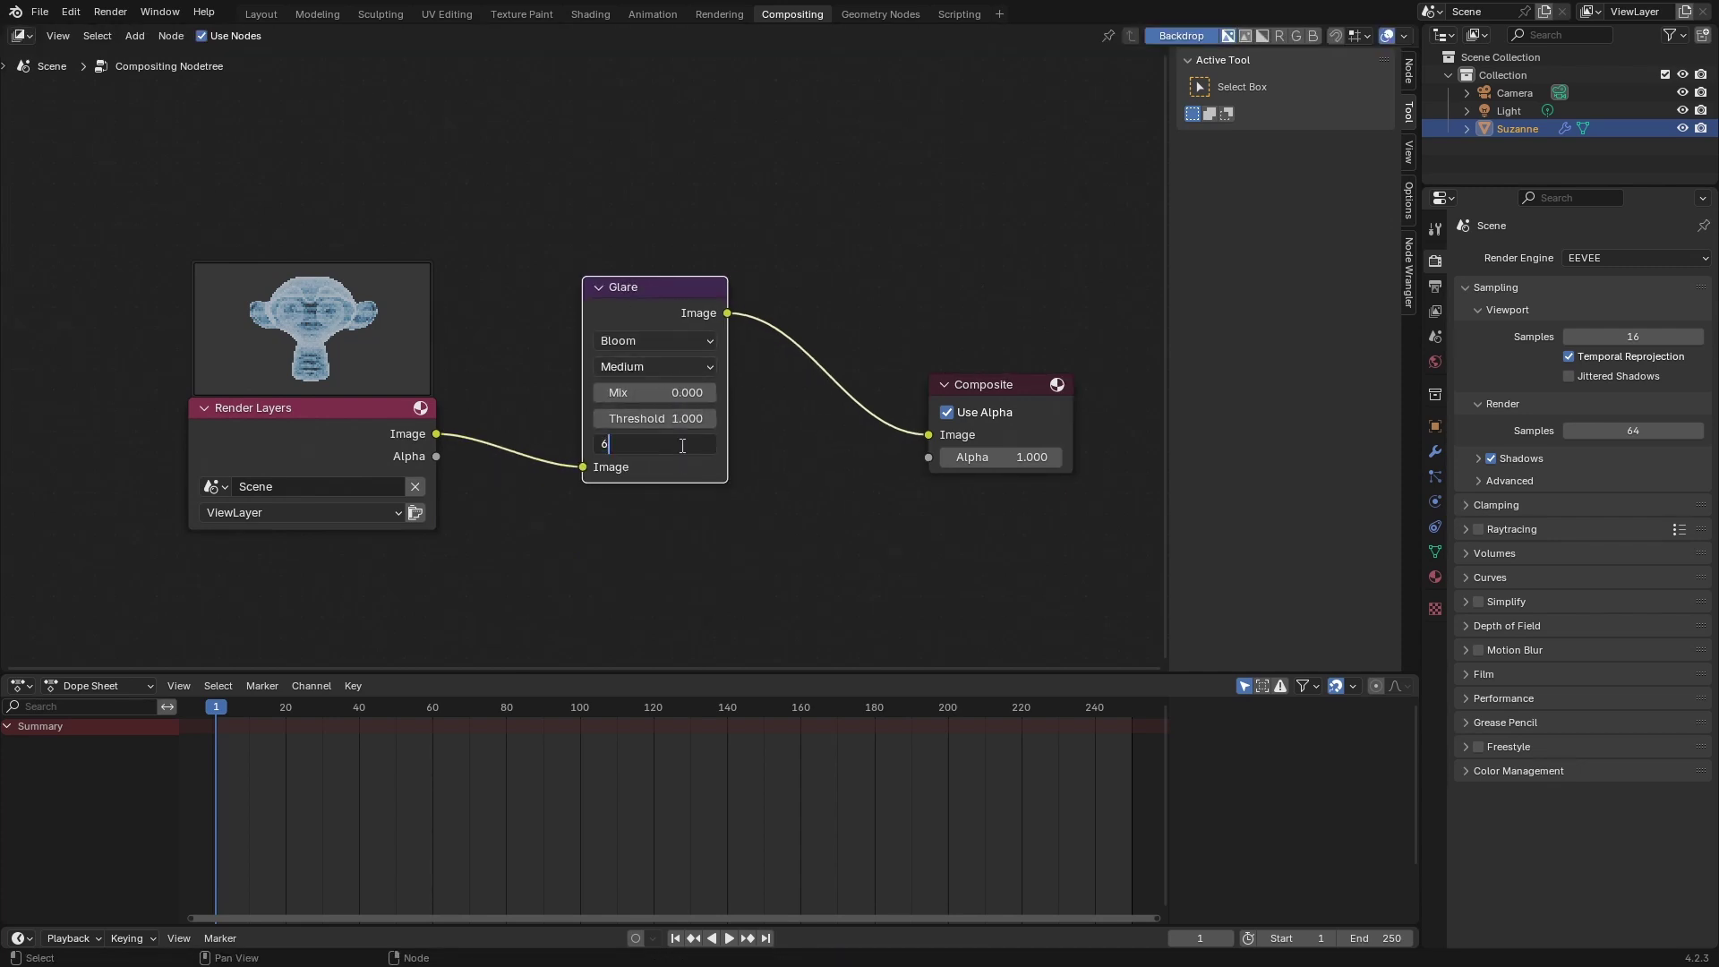
key(Return)
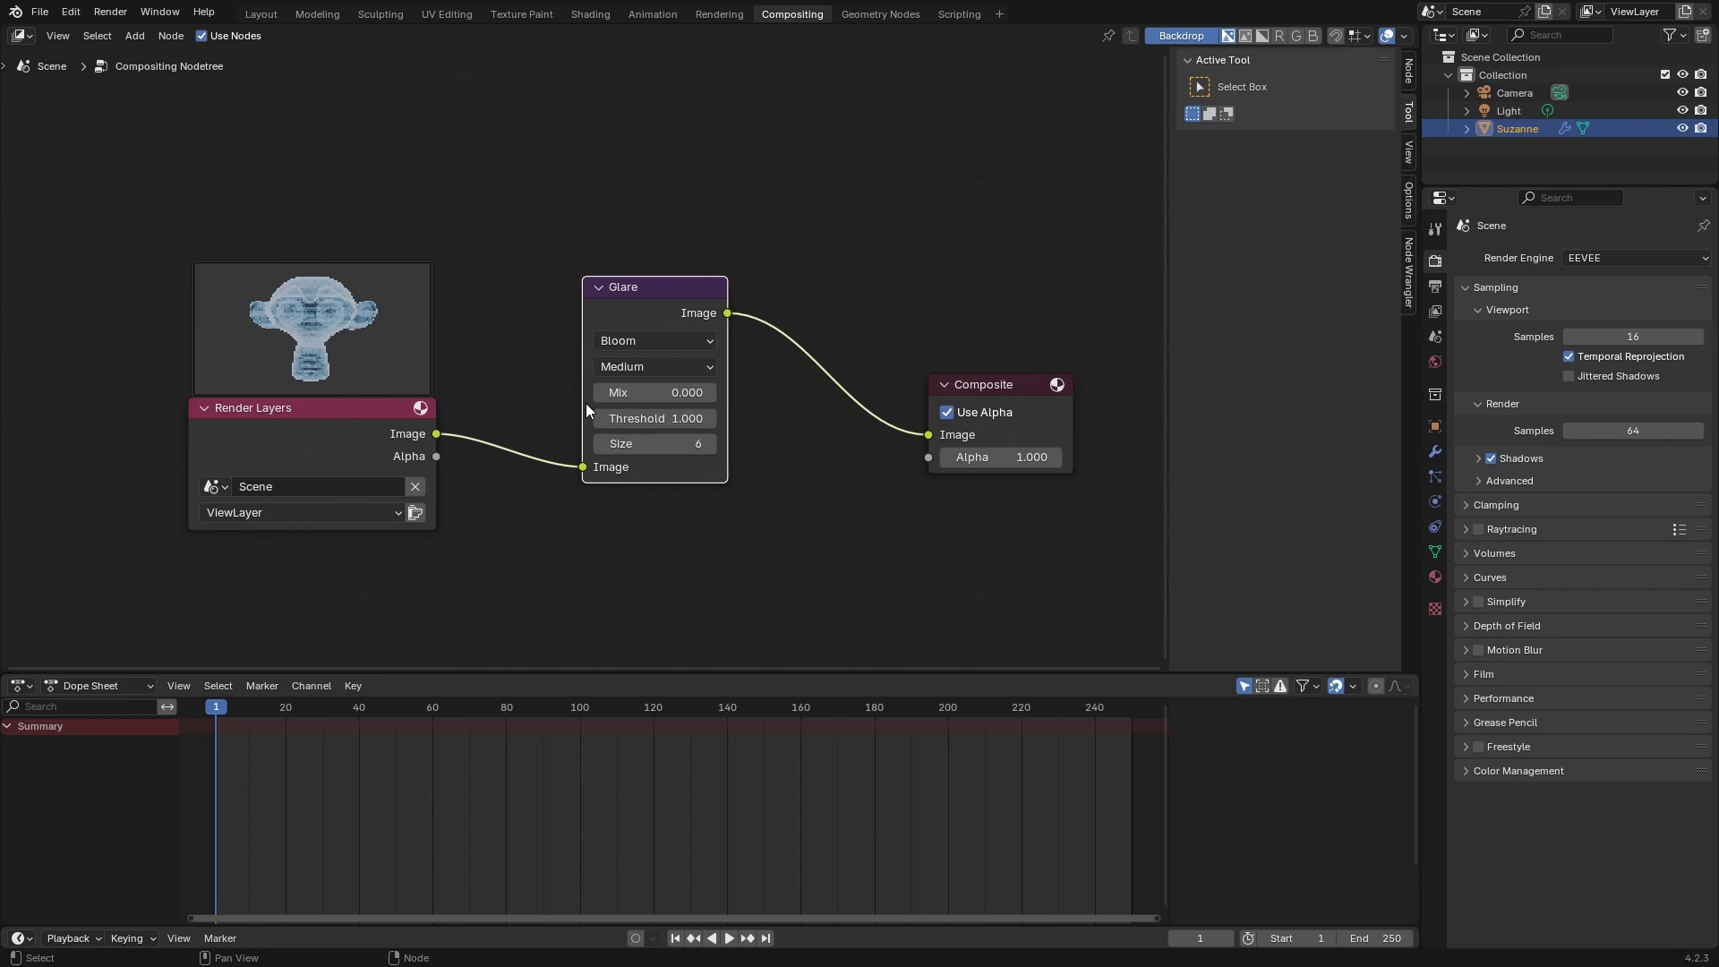
click(654, 367)
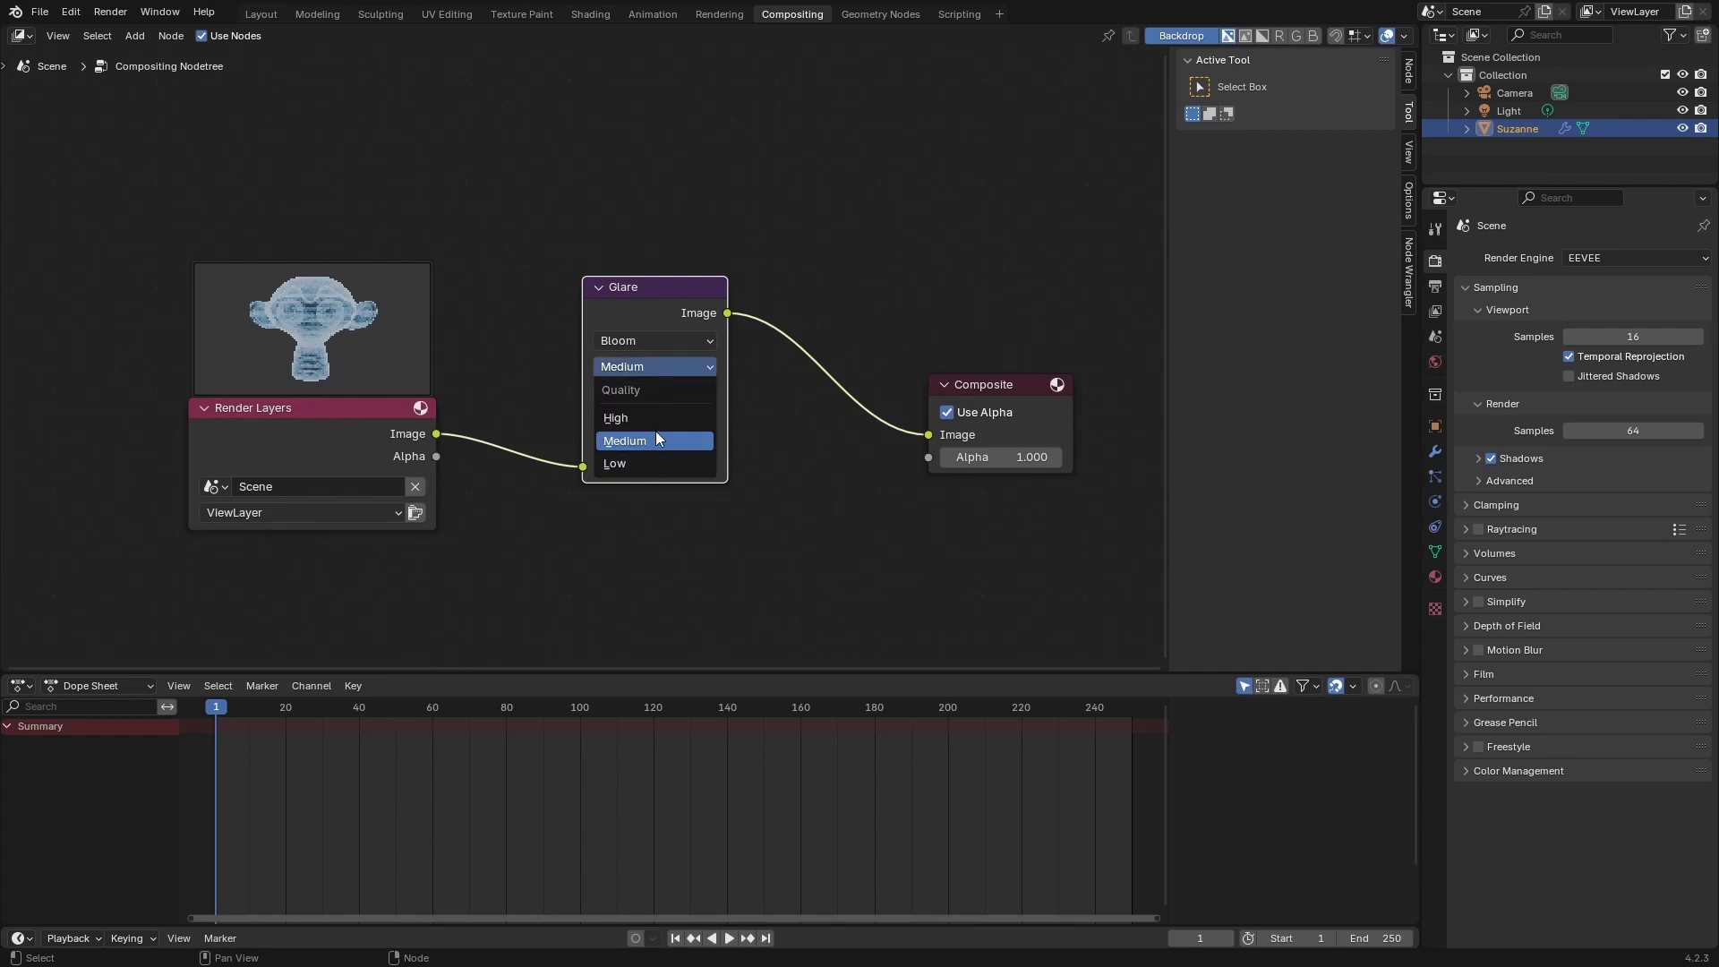
middle_drag(546, 378, 567, 372)
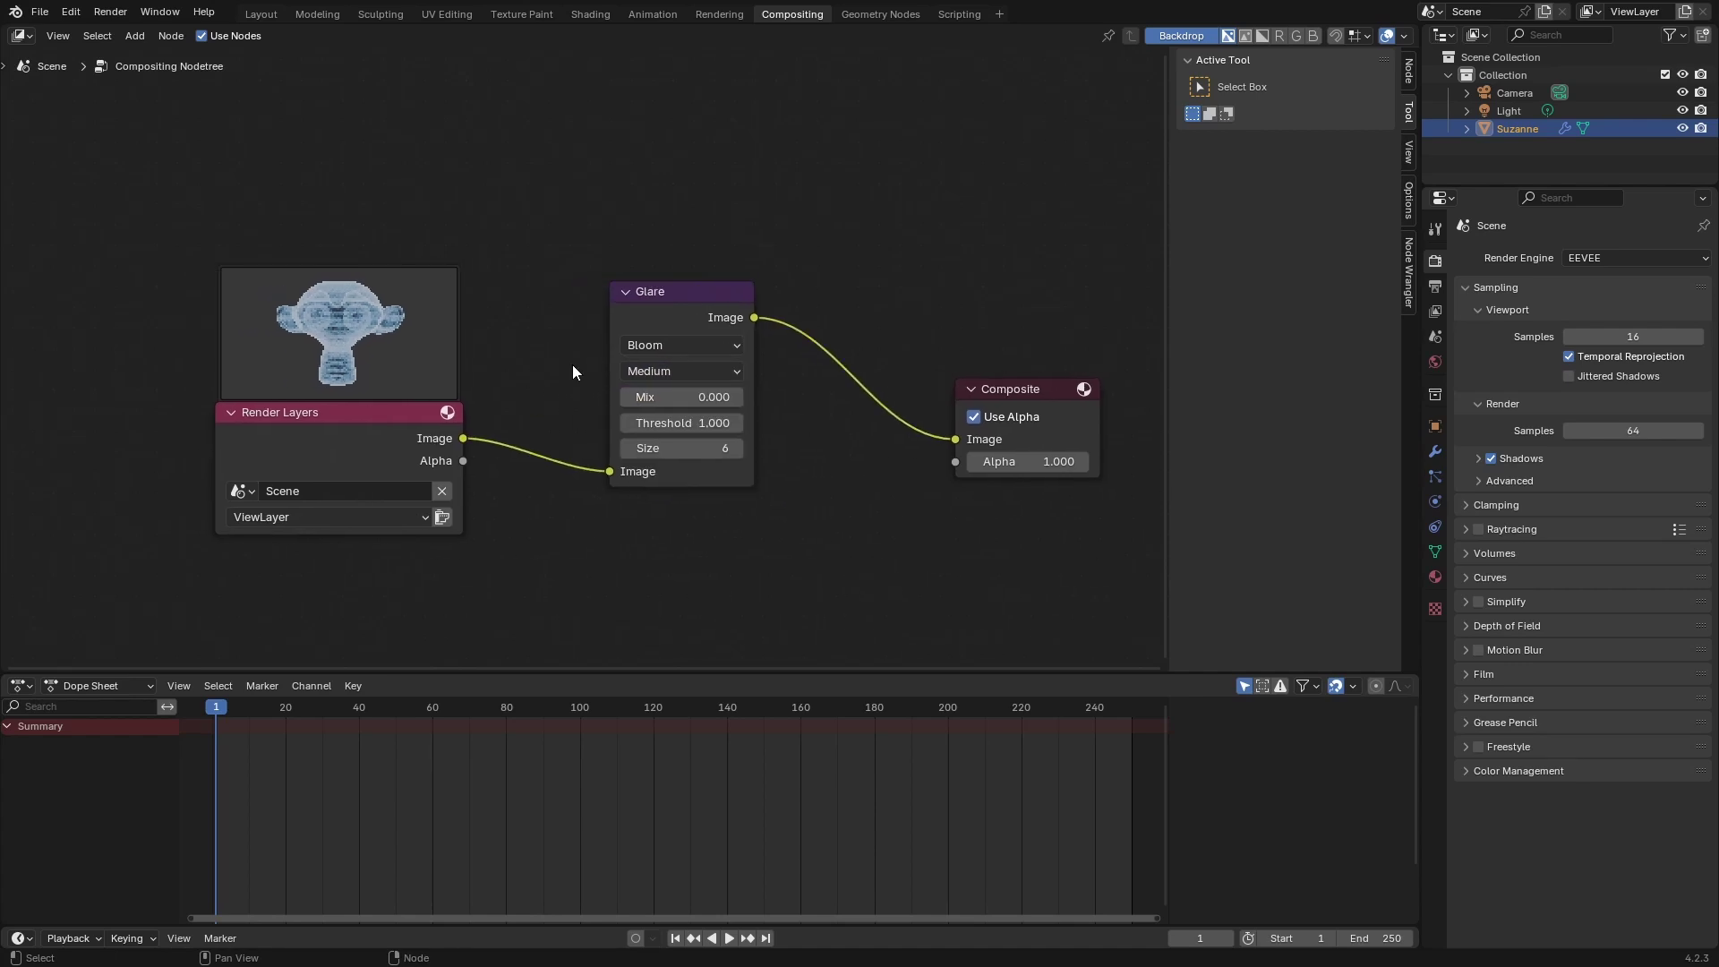
Go to the Rendering workspace, render the image to check the bloom glow, and close the render.
click(719, 14)
key(F12)
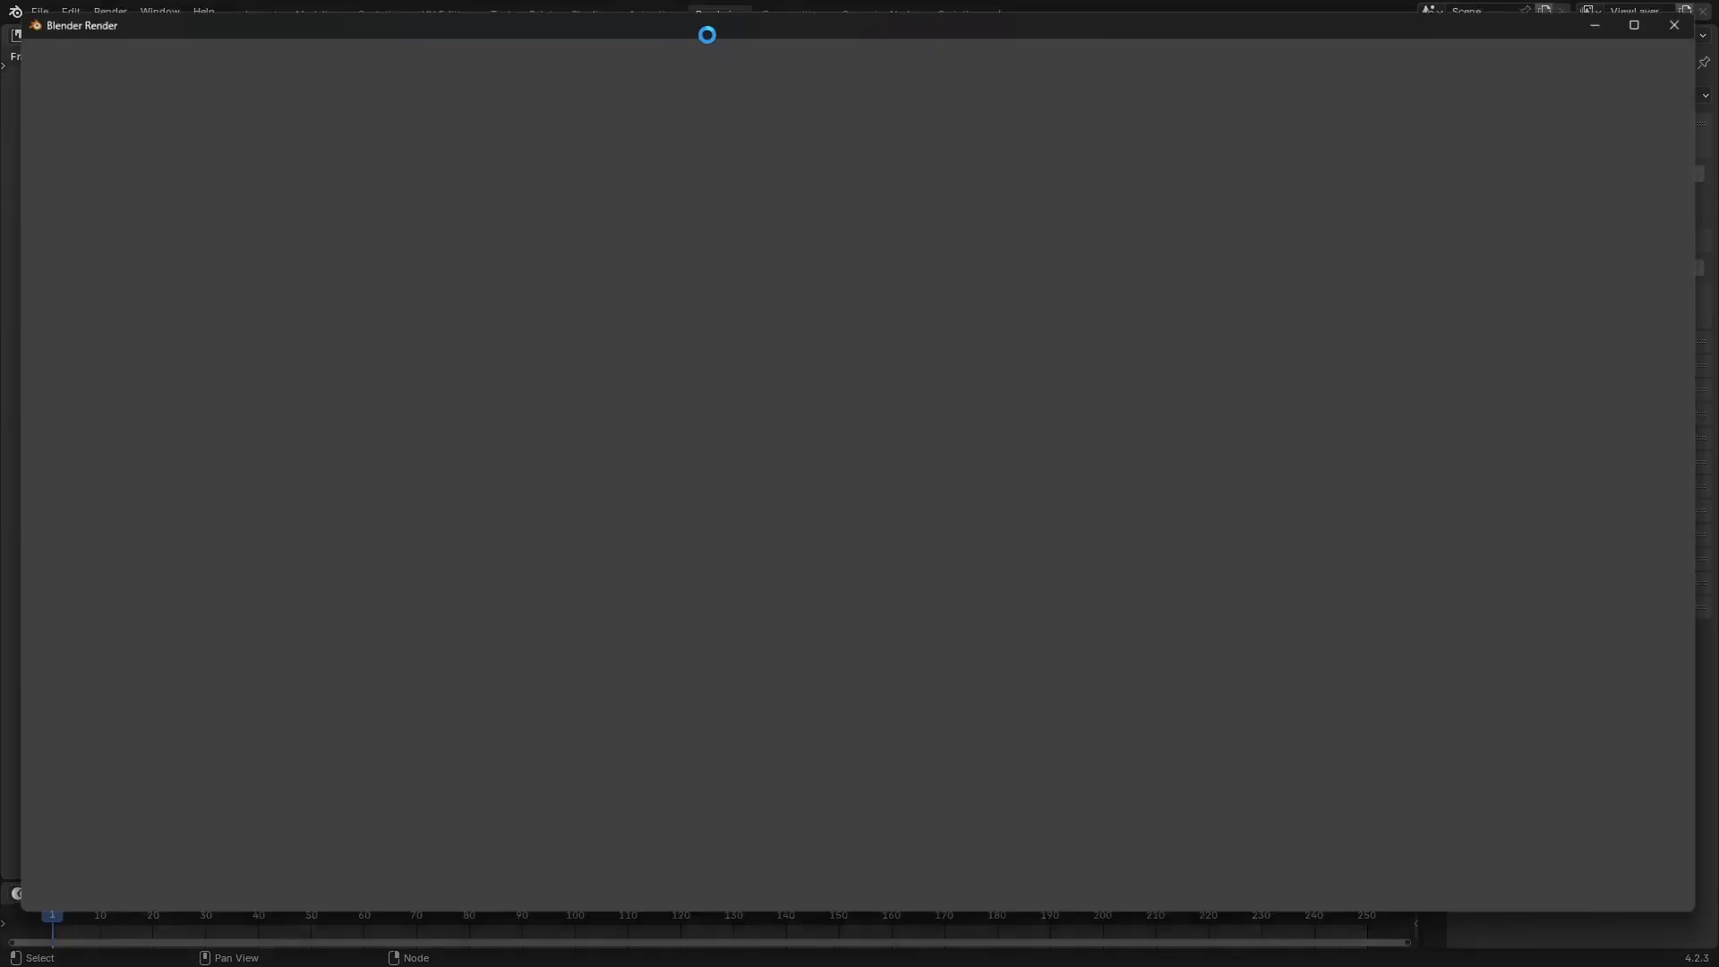
scroll(971, 433, down, 3)
scroll(970, 434, up, 1)
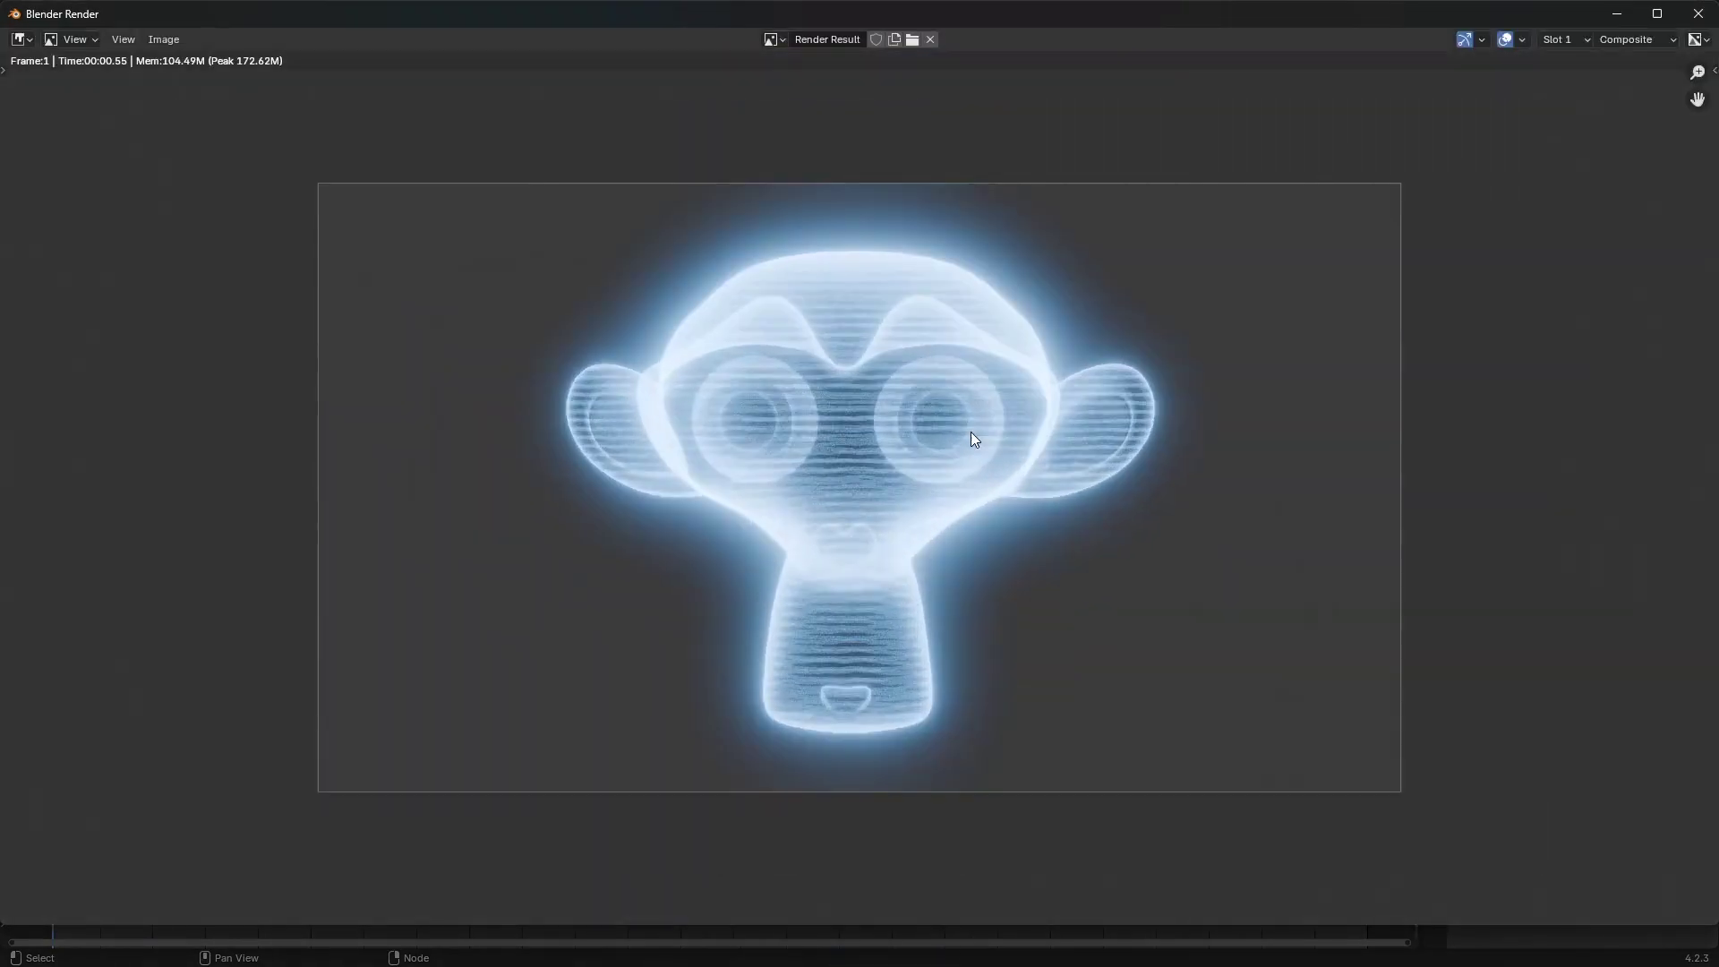
click(1698, 13)
Return to the Shading workspace and duplicate the monkey in place.
click(593, 14)
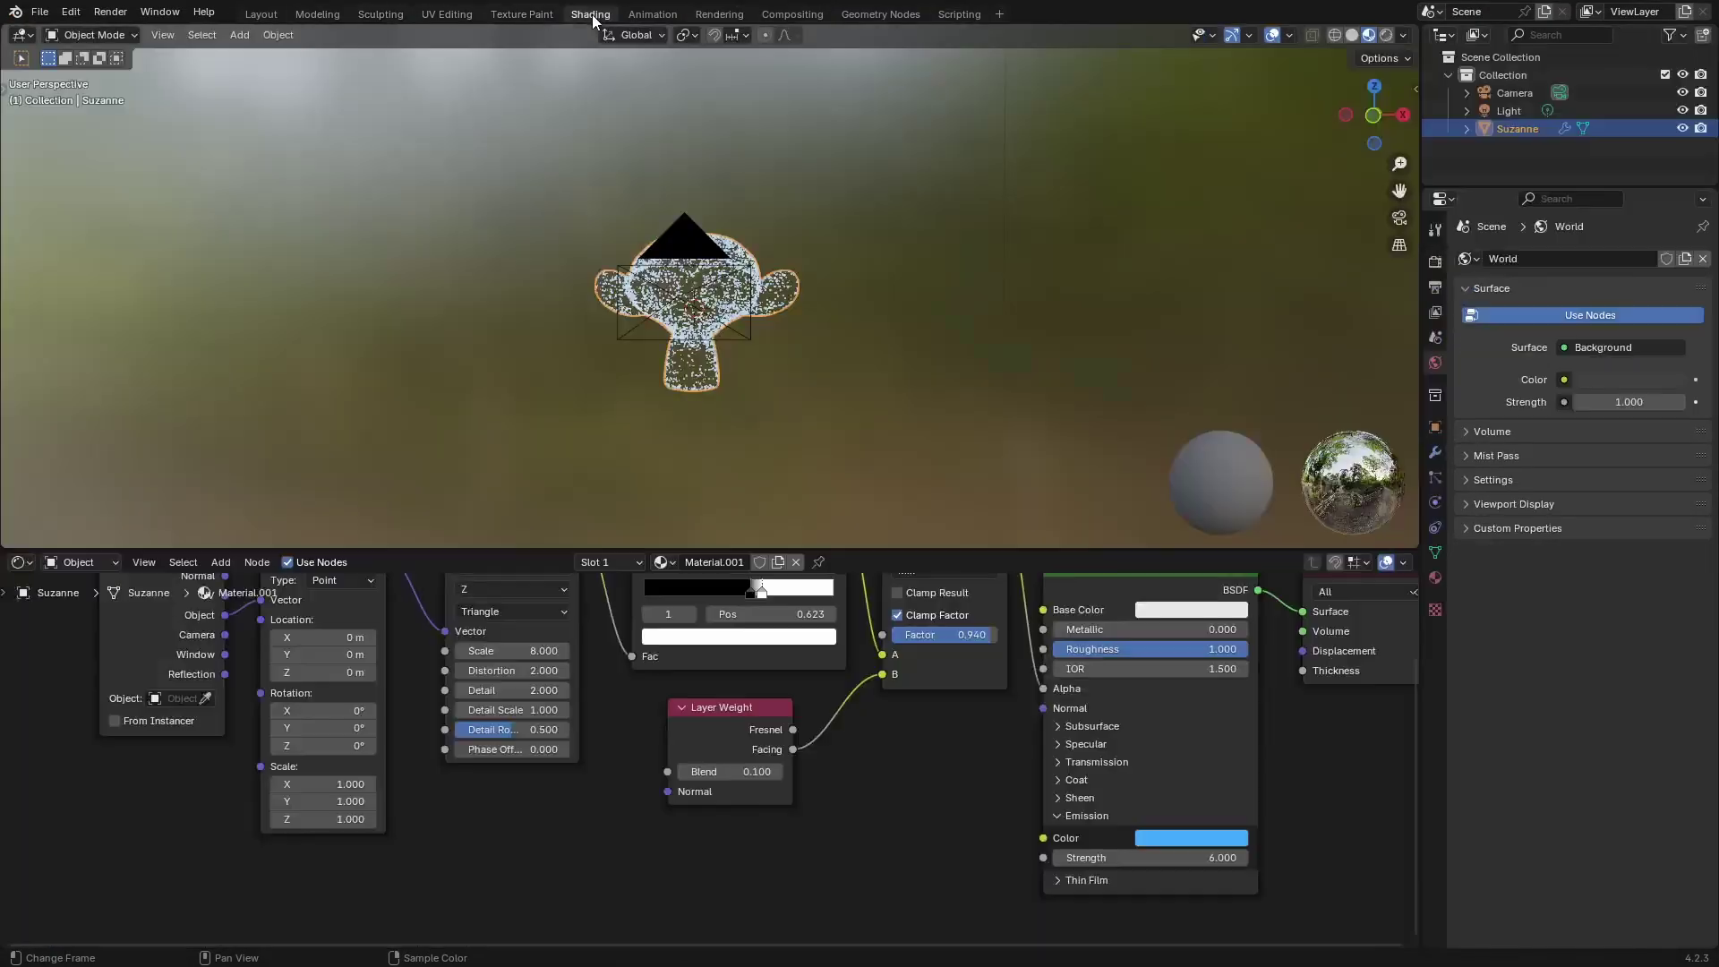
click(929, 380)
scroll(770, 358, up, 6)
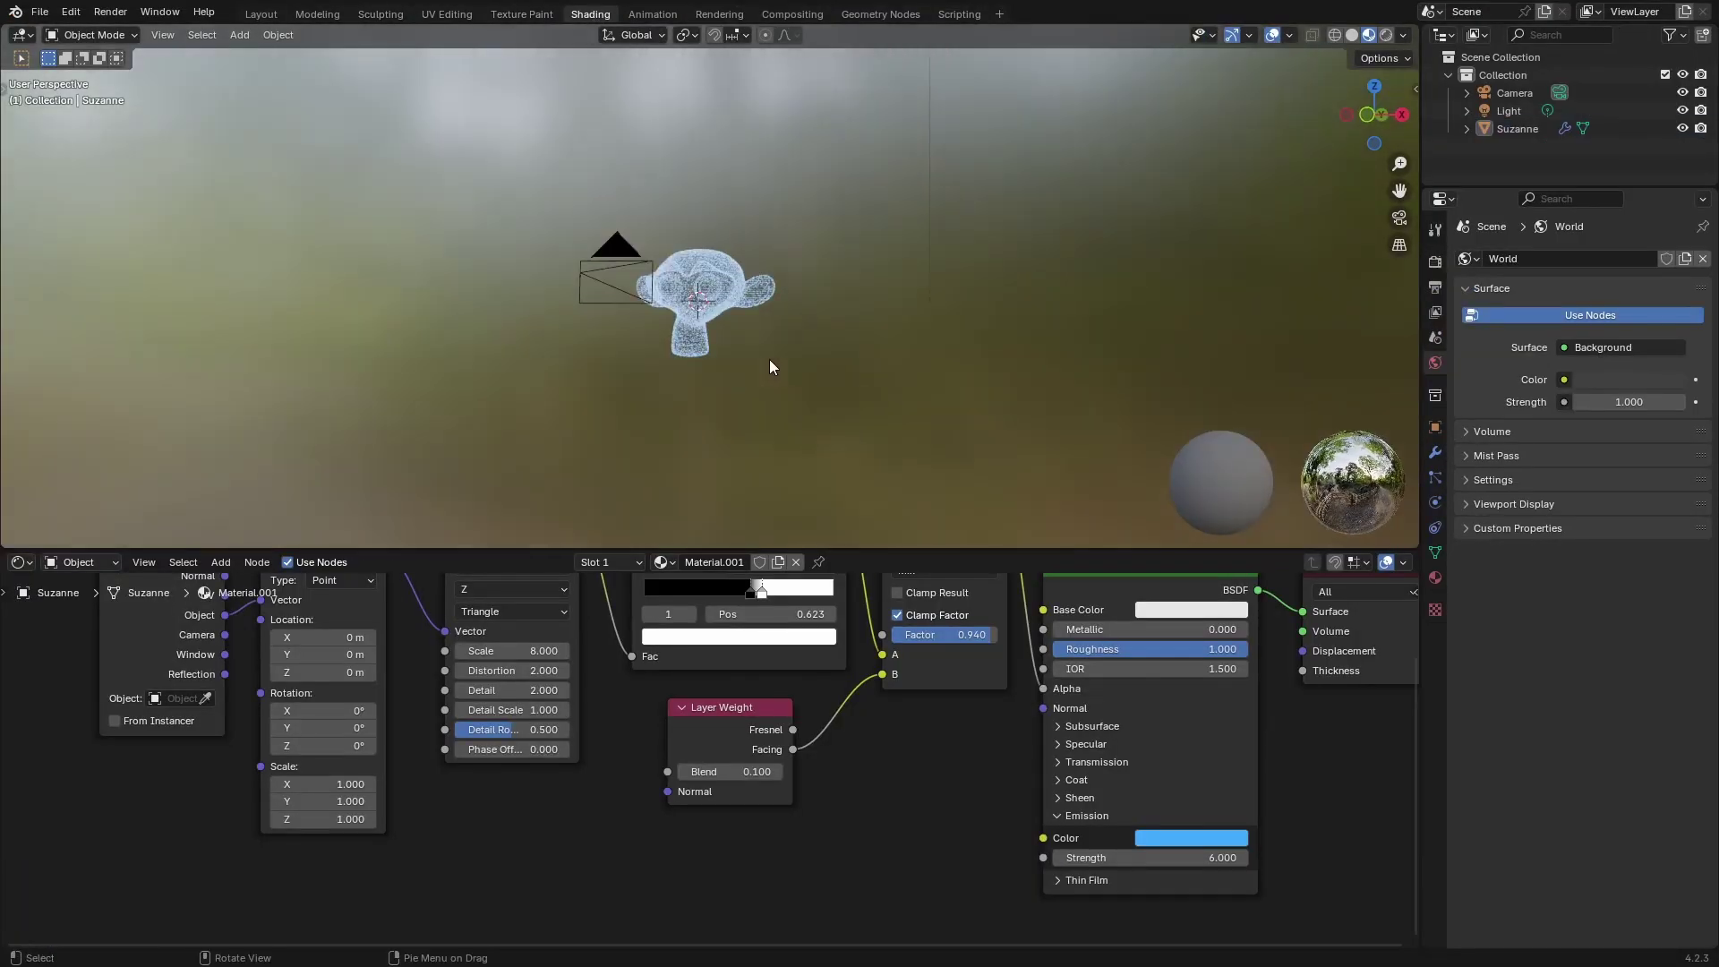
middle_drag(701, 373, 766, 363)
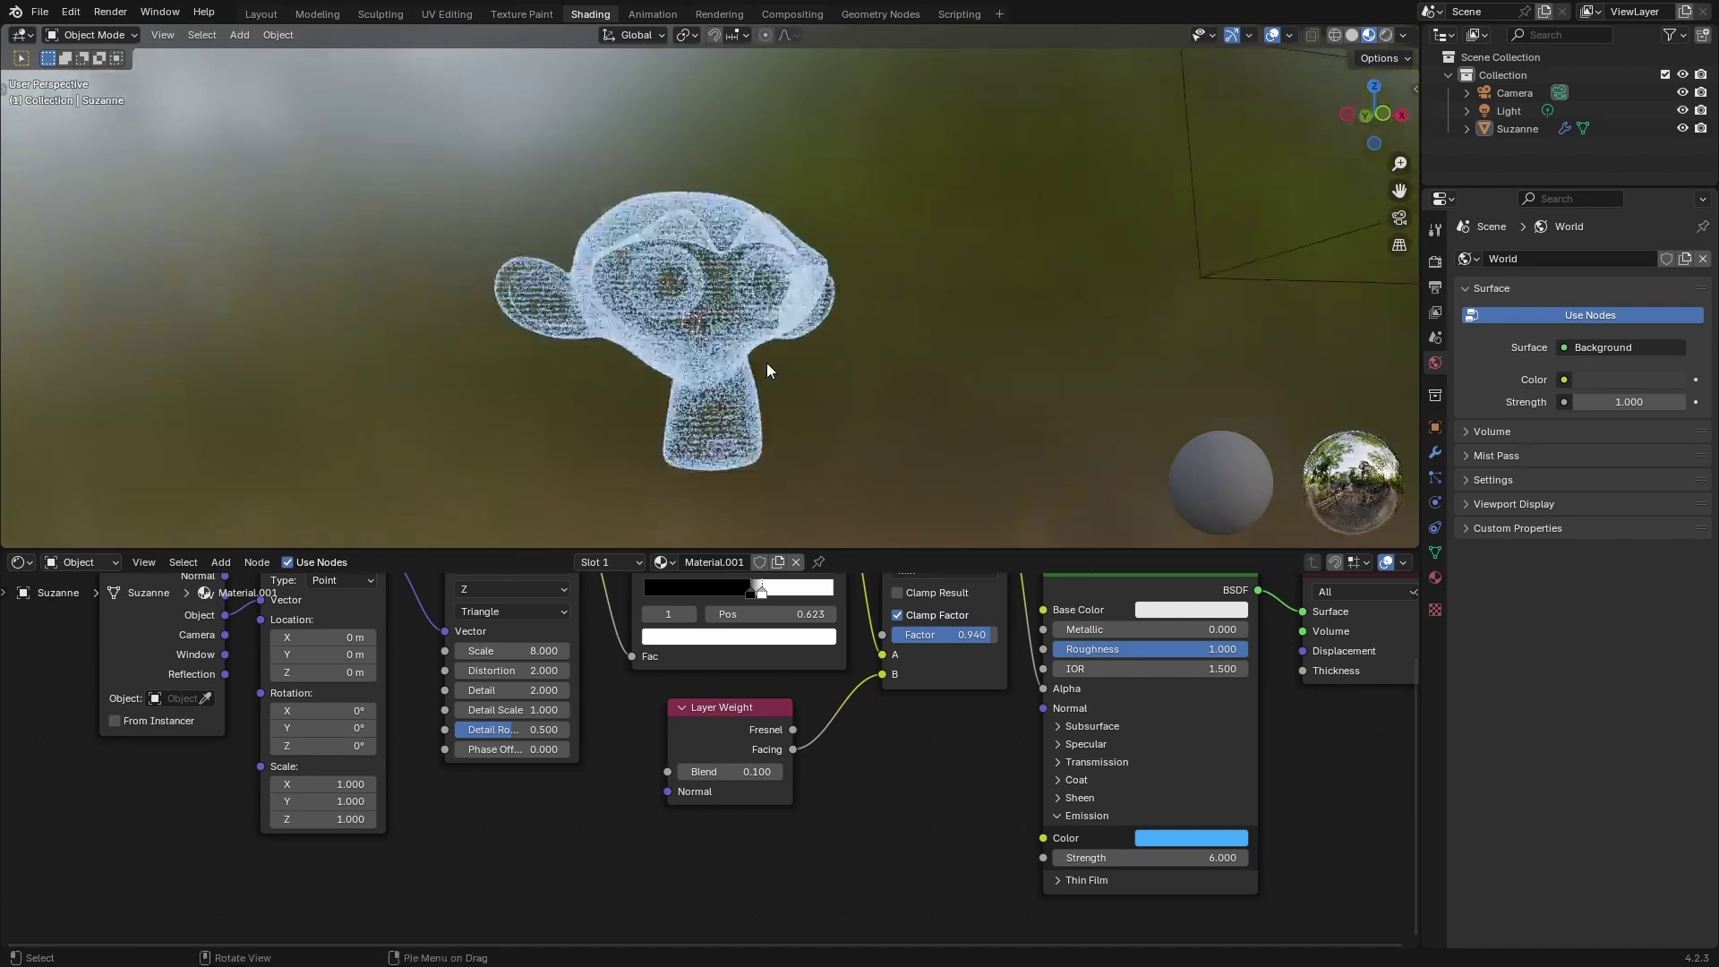
click(711, 326)
key(ctrl)
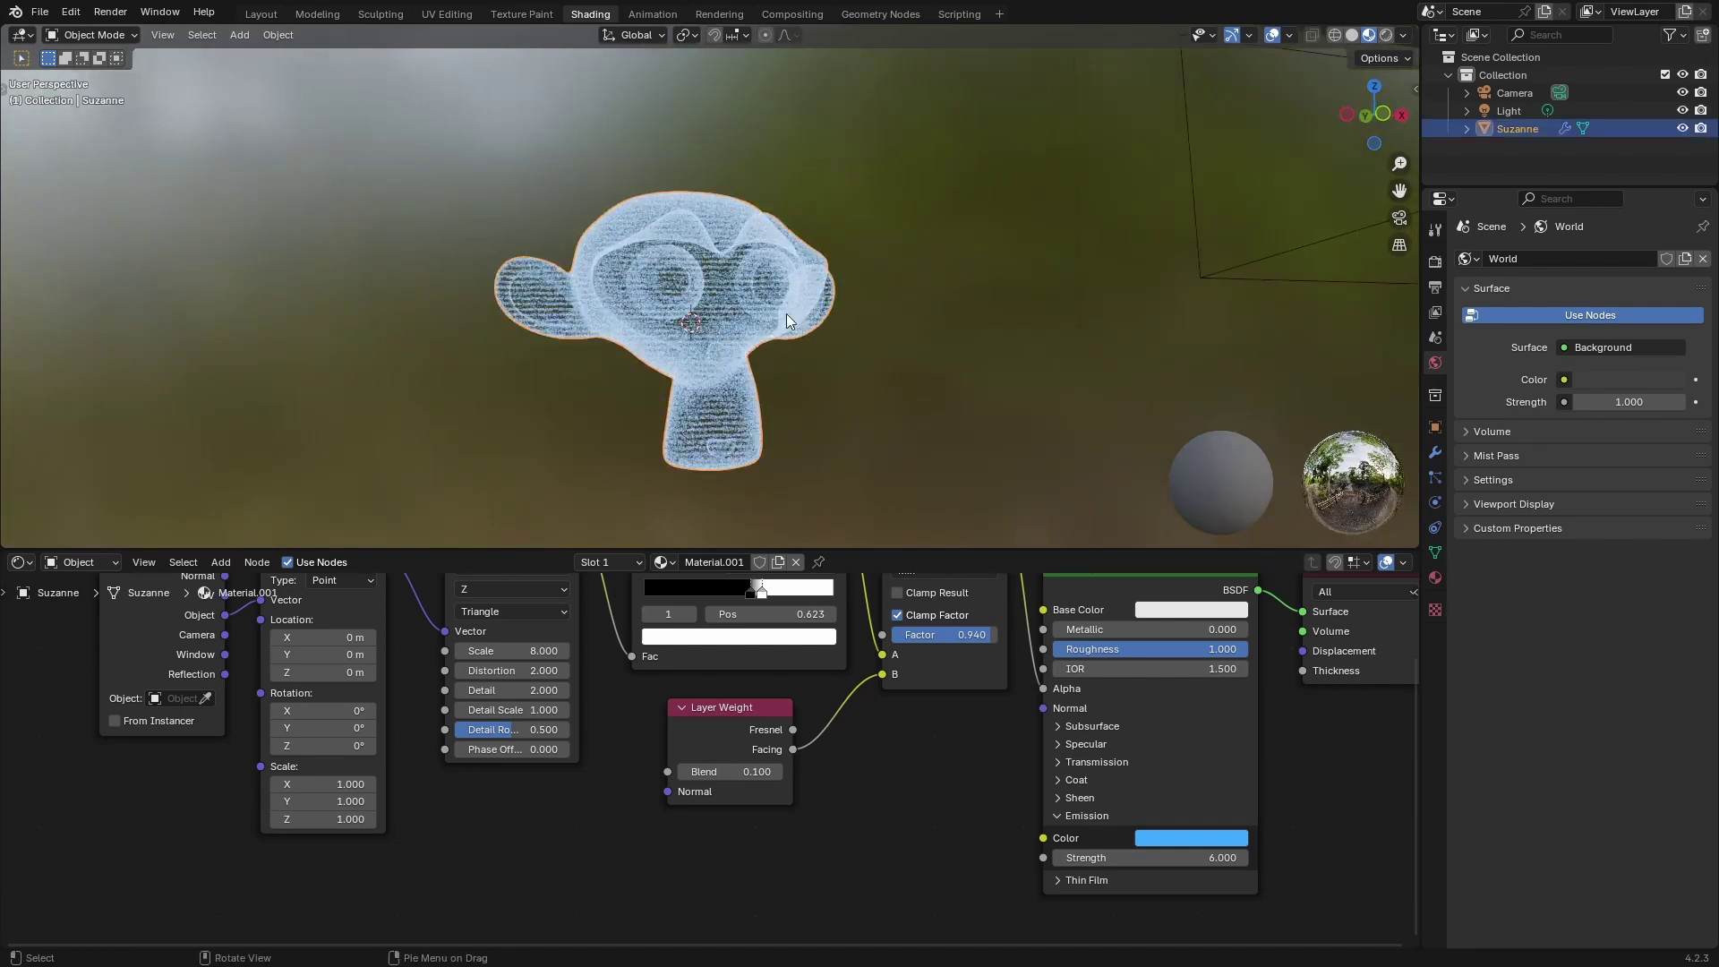
key(shift+d)
right_click(882, 300)
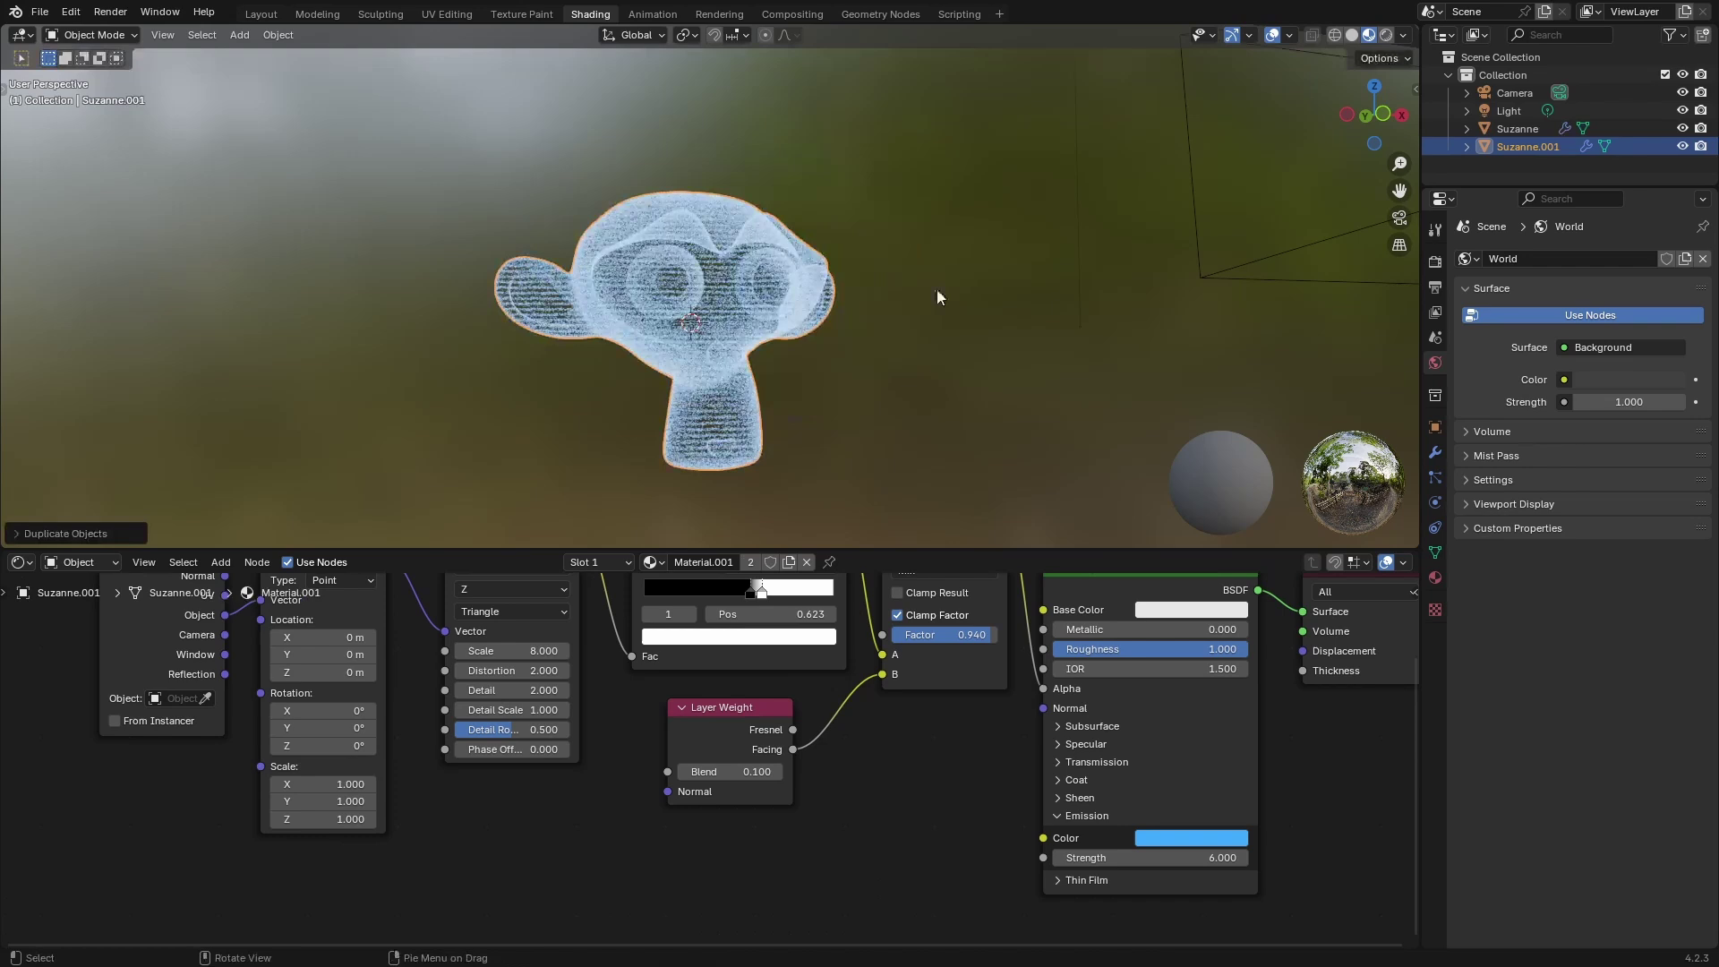
middle_drag(936, 288, 909, 301)
scroll(947, 351, up, 2)
shift+middle_drag(904, 389, 900, 340)
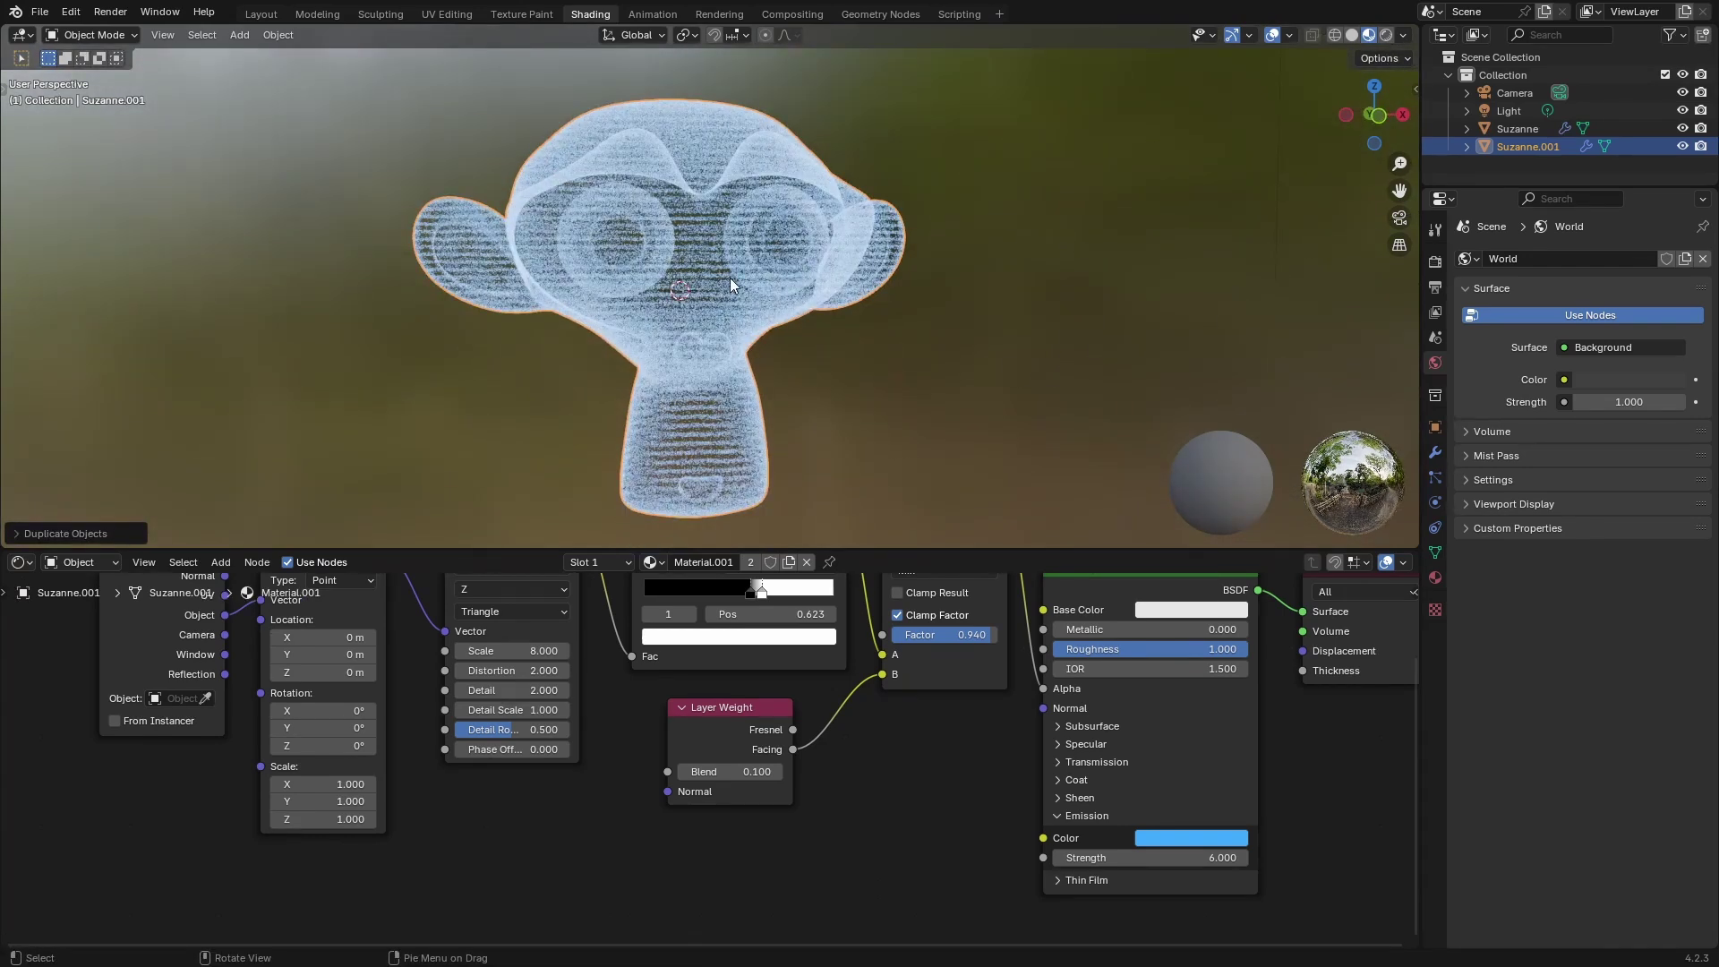
Switch to the Layout workspace and hide the original Suzanne in the viewport.
click(259, 13)
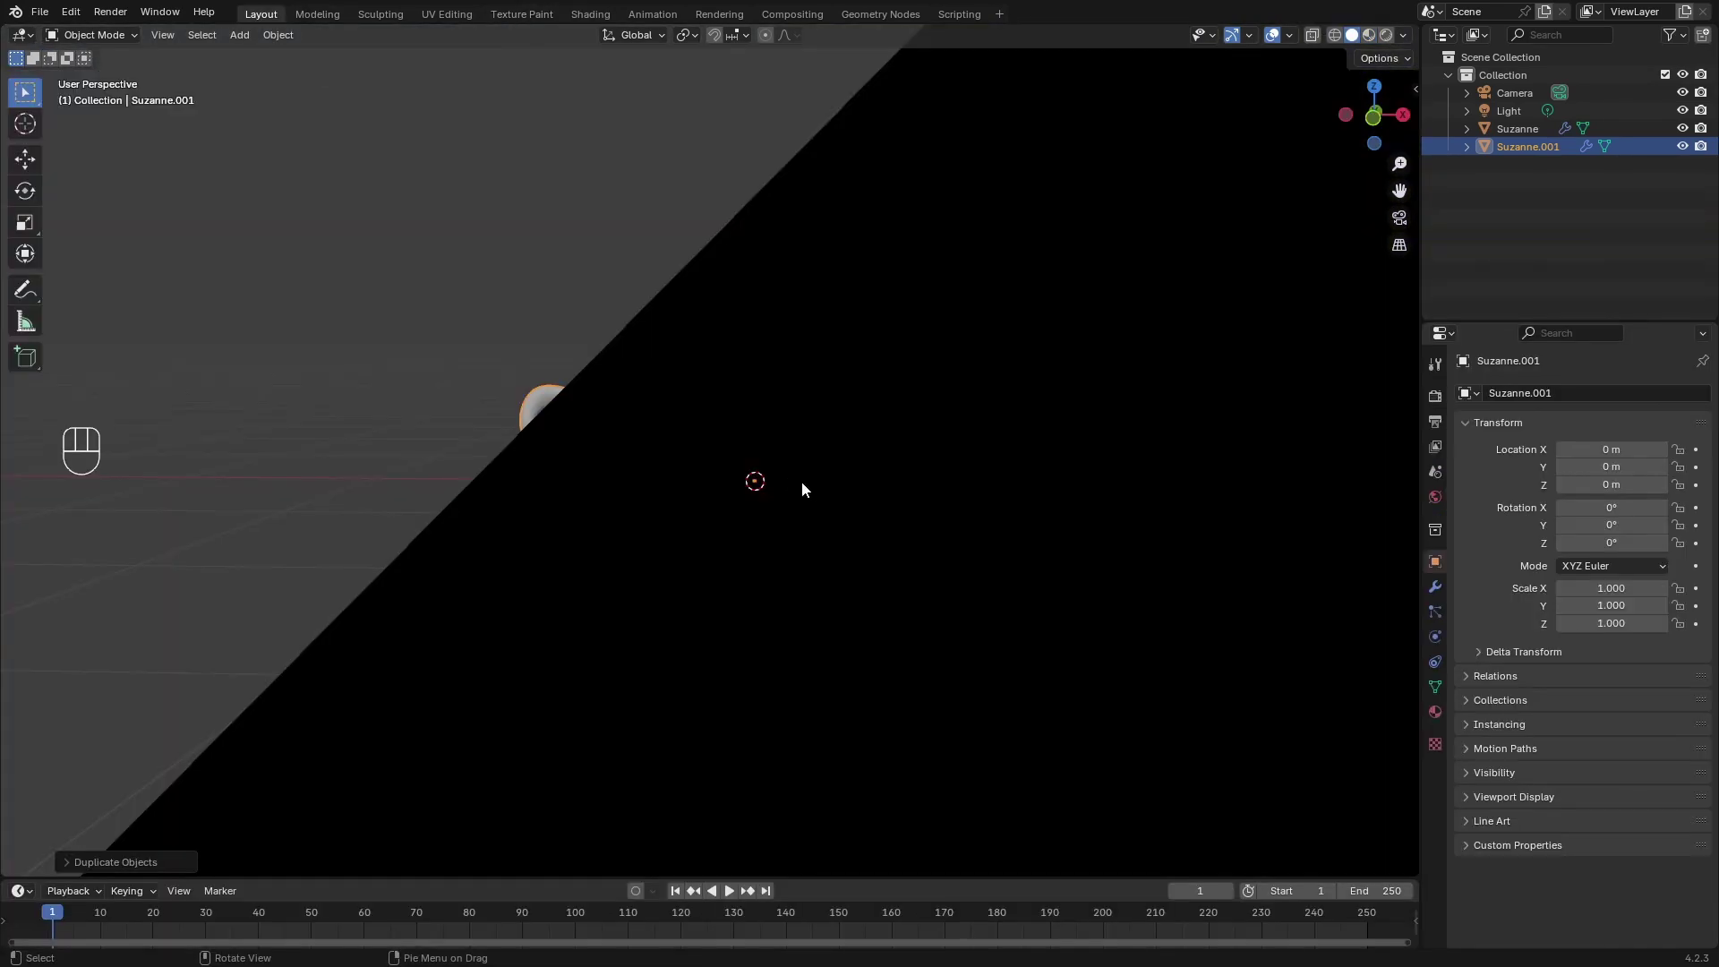
scroll(802, 480, down, 5)
middle_drag(637, 405, 723, 453)
scroll(723, 453, up, 3)
scroll(723, 453, up, 4)
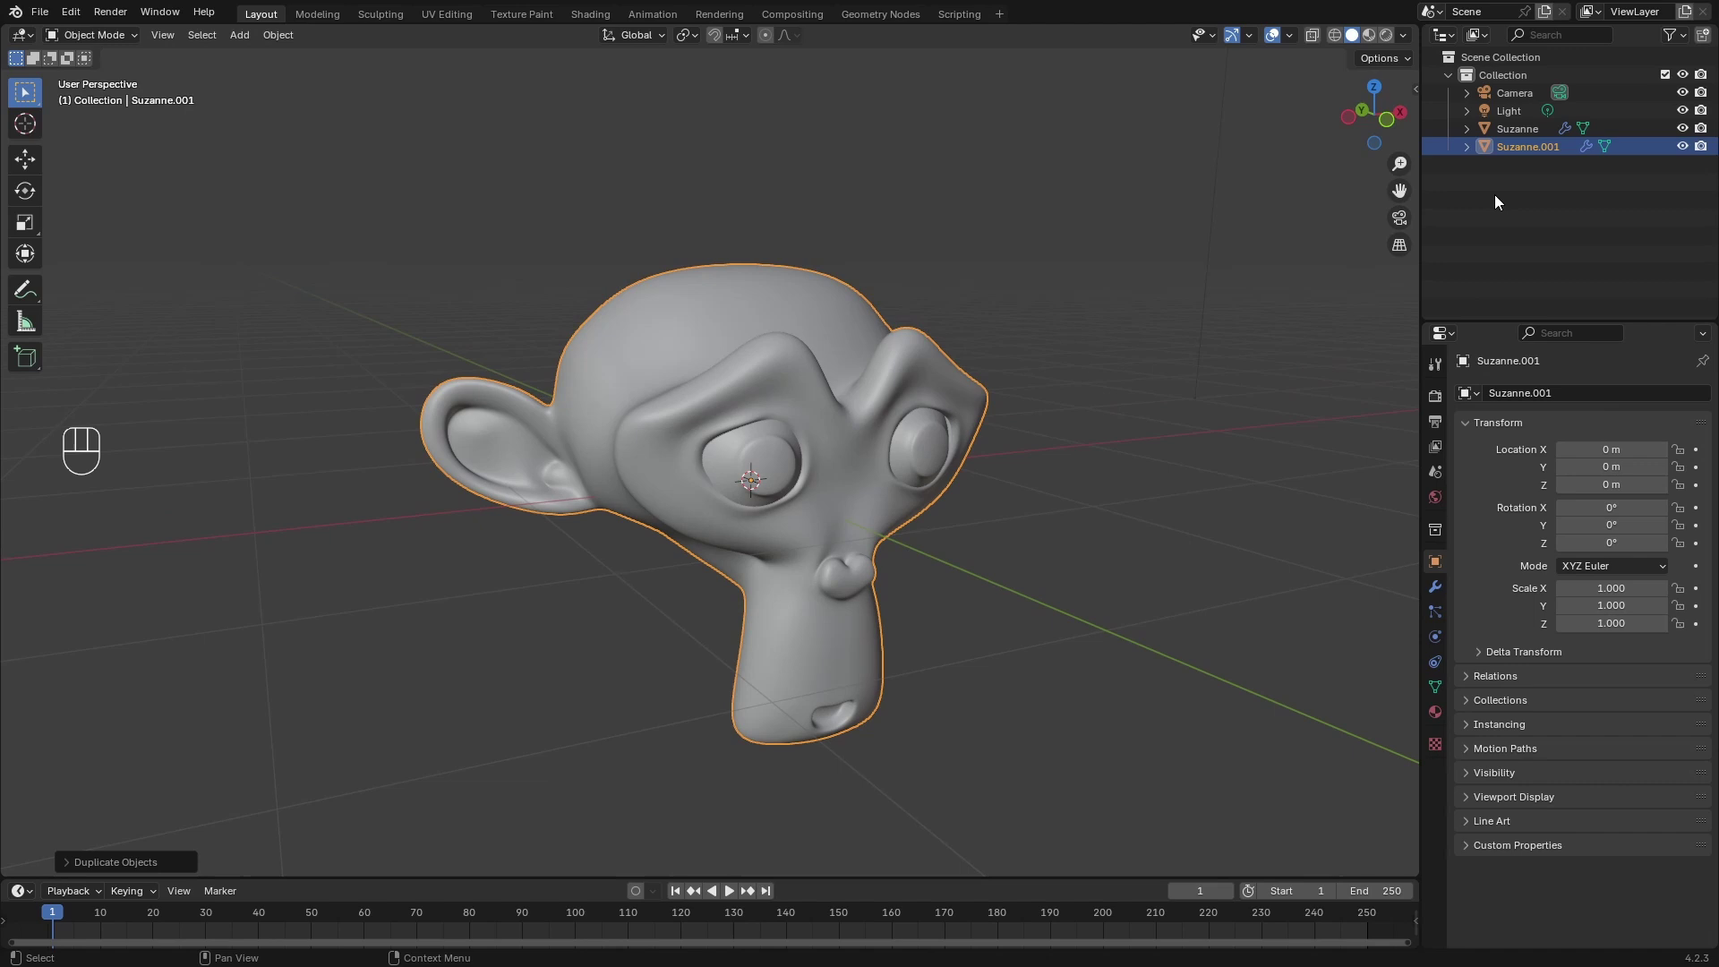
click(1683, 128)
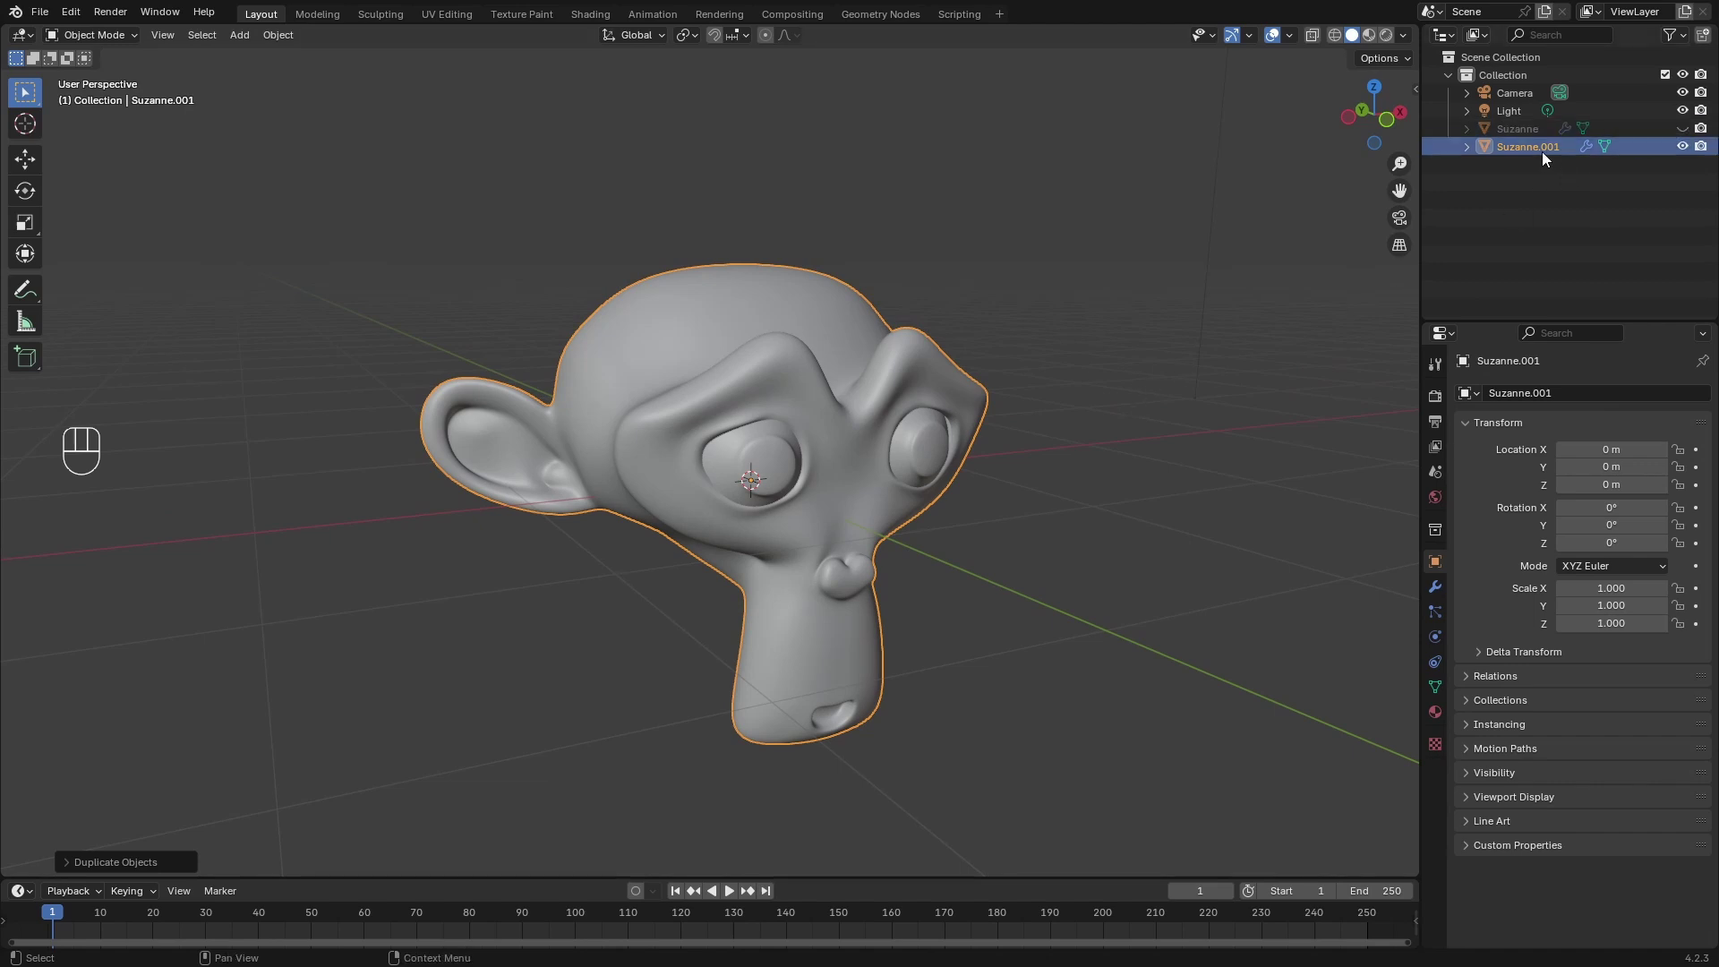
shift+middle_drag(1017, 460, 947, 340)
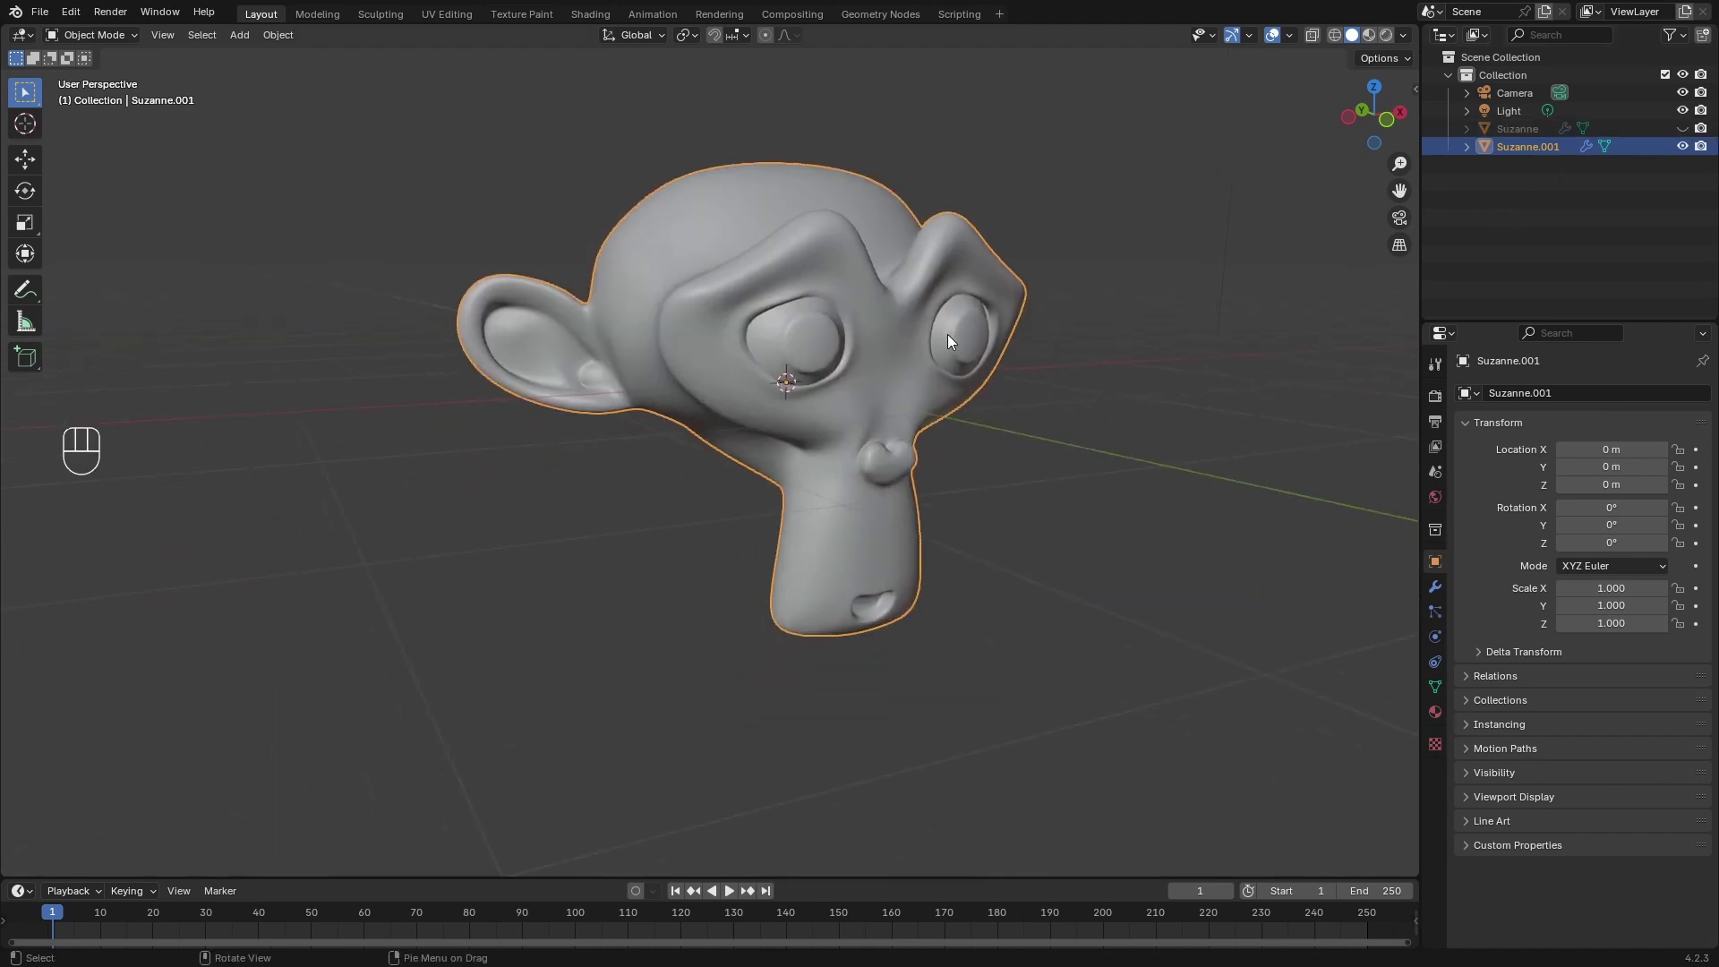
Remove the Subdivision modifier from the duplicate monkey, Suzanne.001.
click(1434, 585)
click(1500, 392)
click(1447, 392)
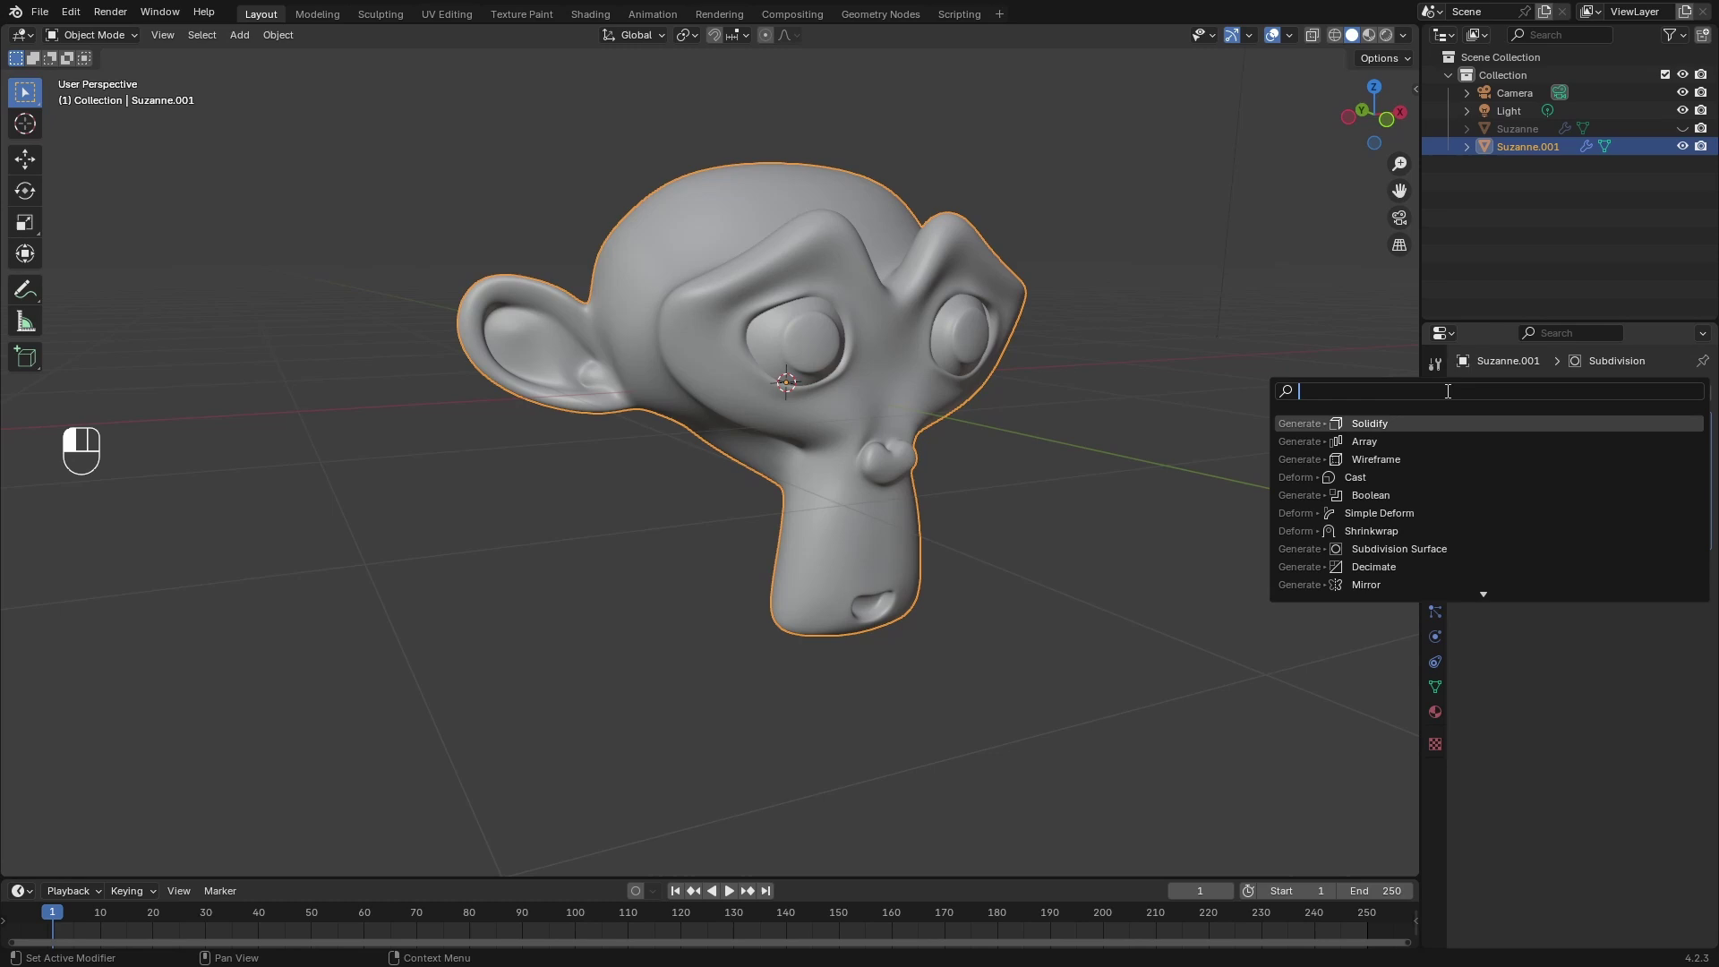
click(1182, 401)
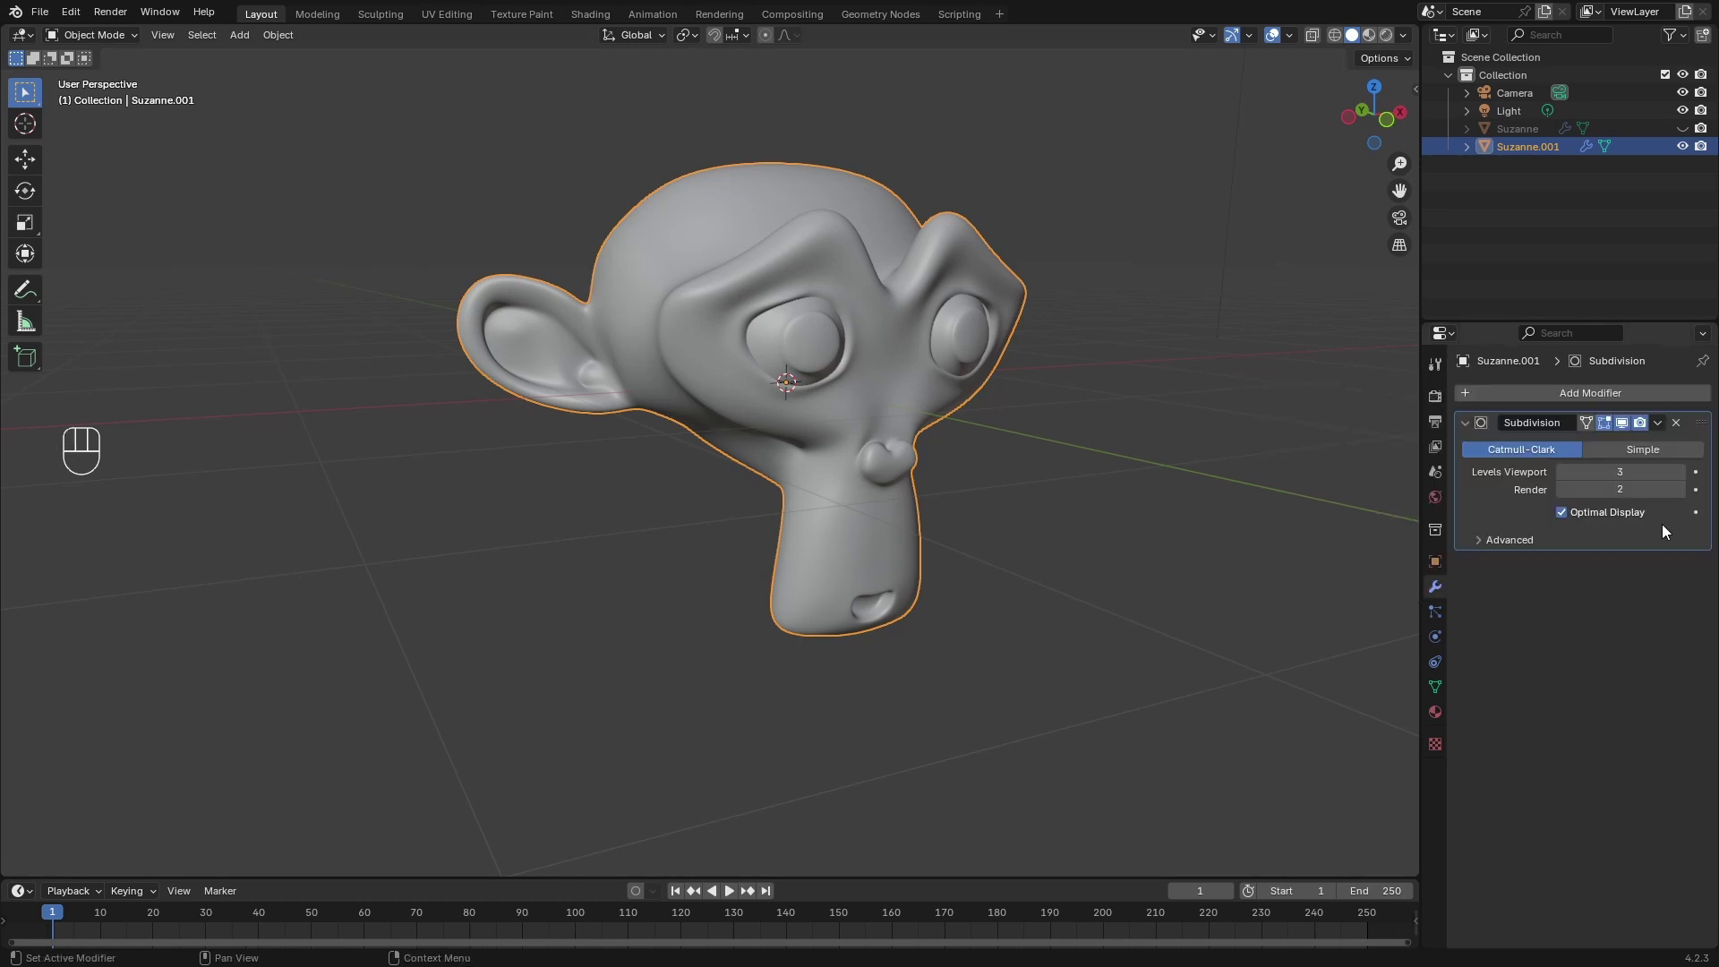
click(1677, 423)
Add a Wireframe modifier to the duplicate monkey.
middle_drag(1266, 421, 1074, 414)
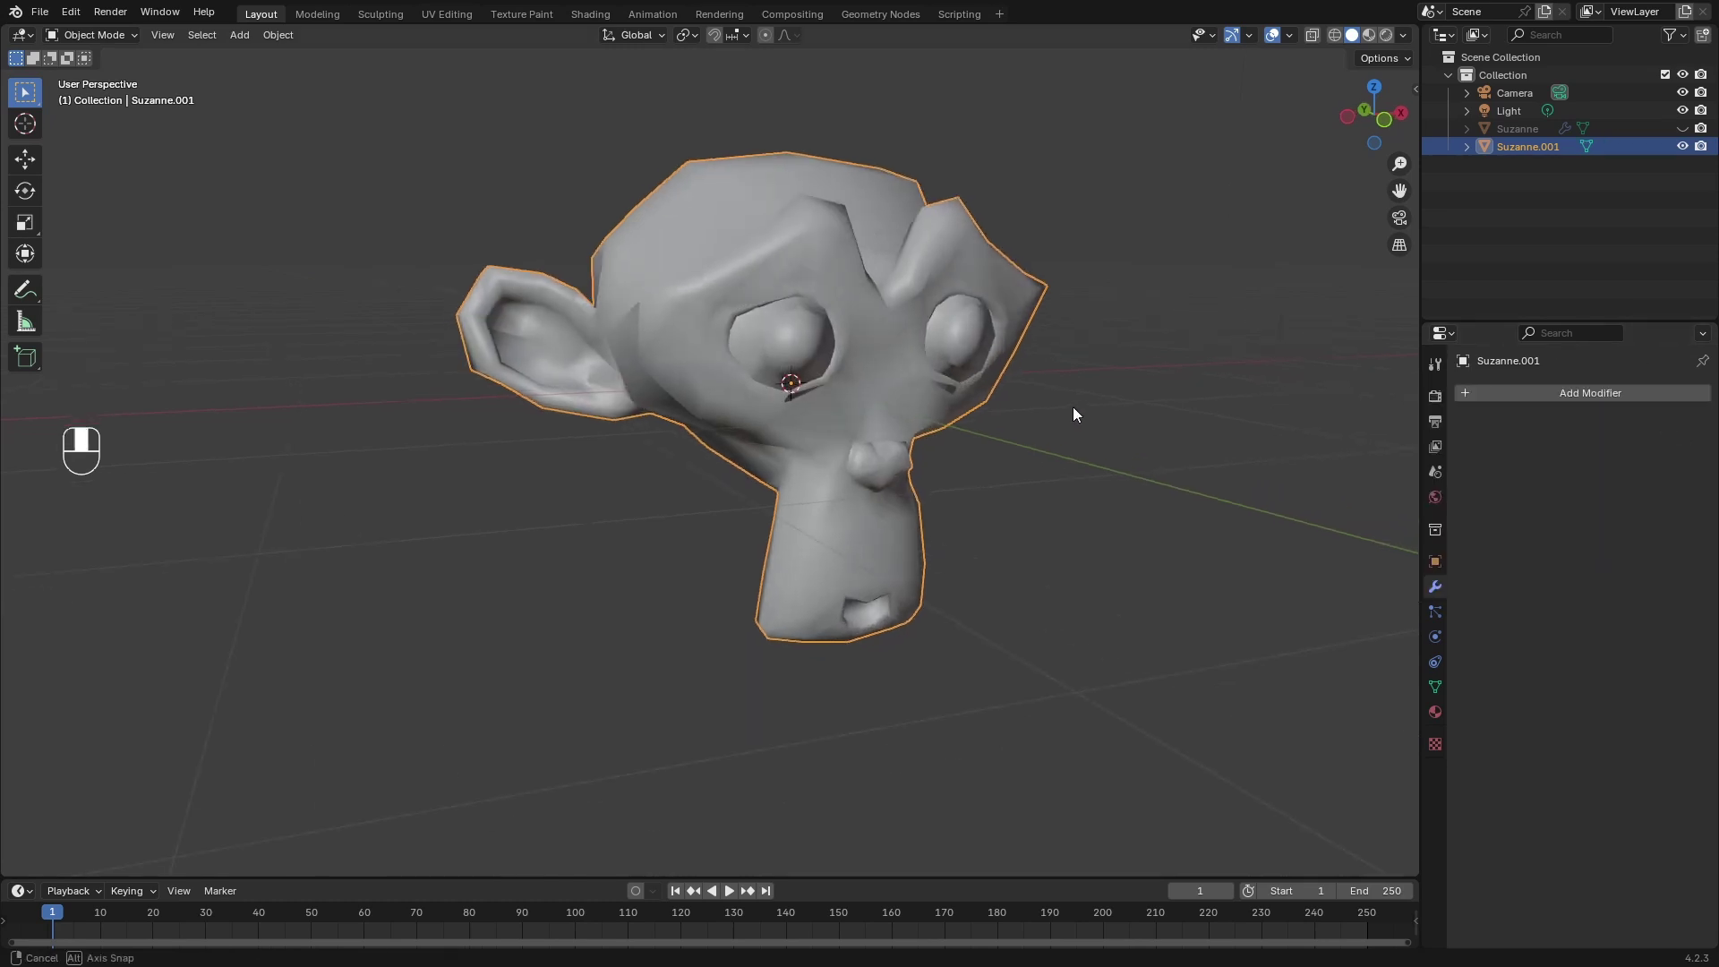
click(1508, 391)
text(wire)
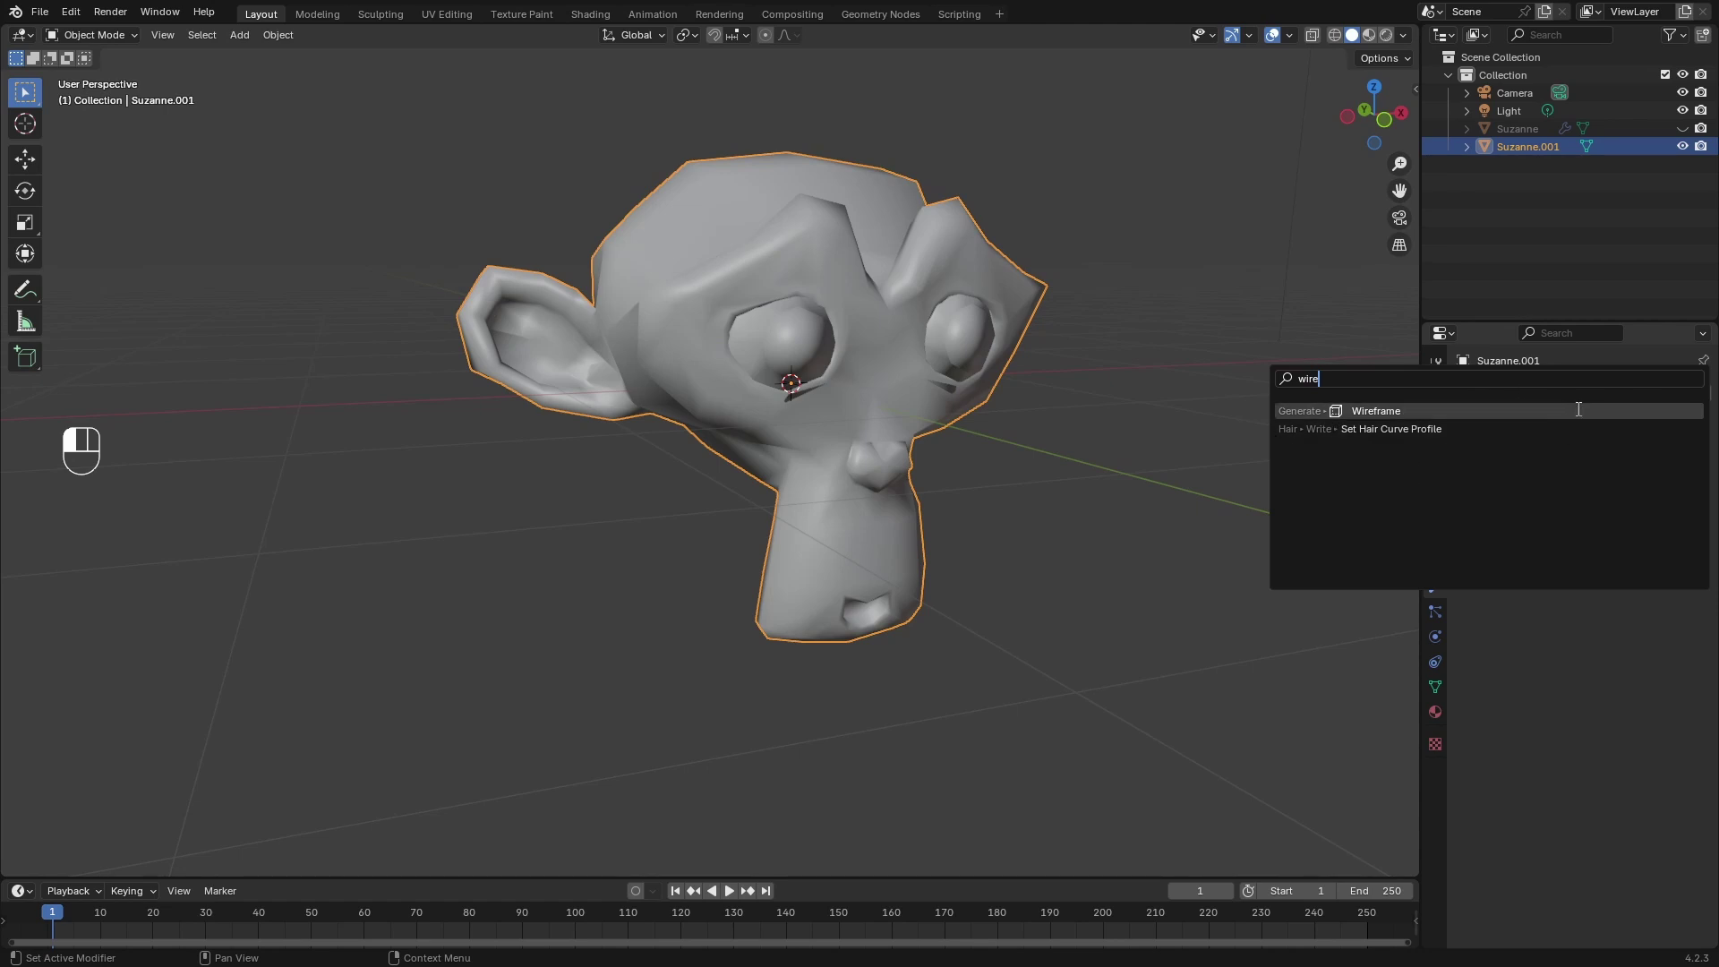
click(1519, 409)
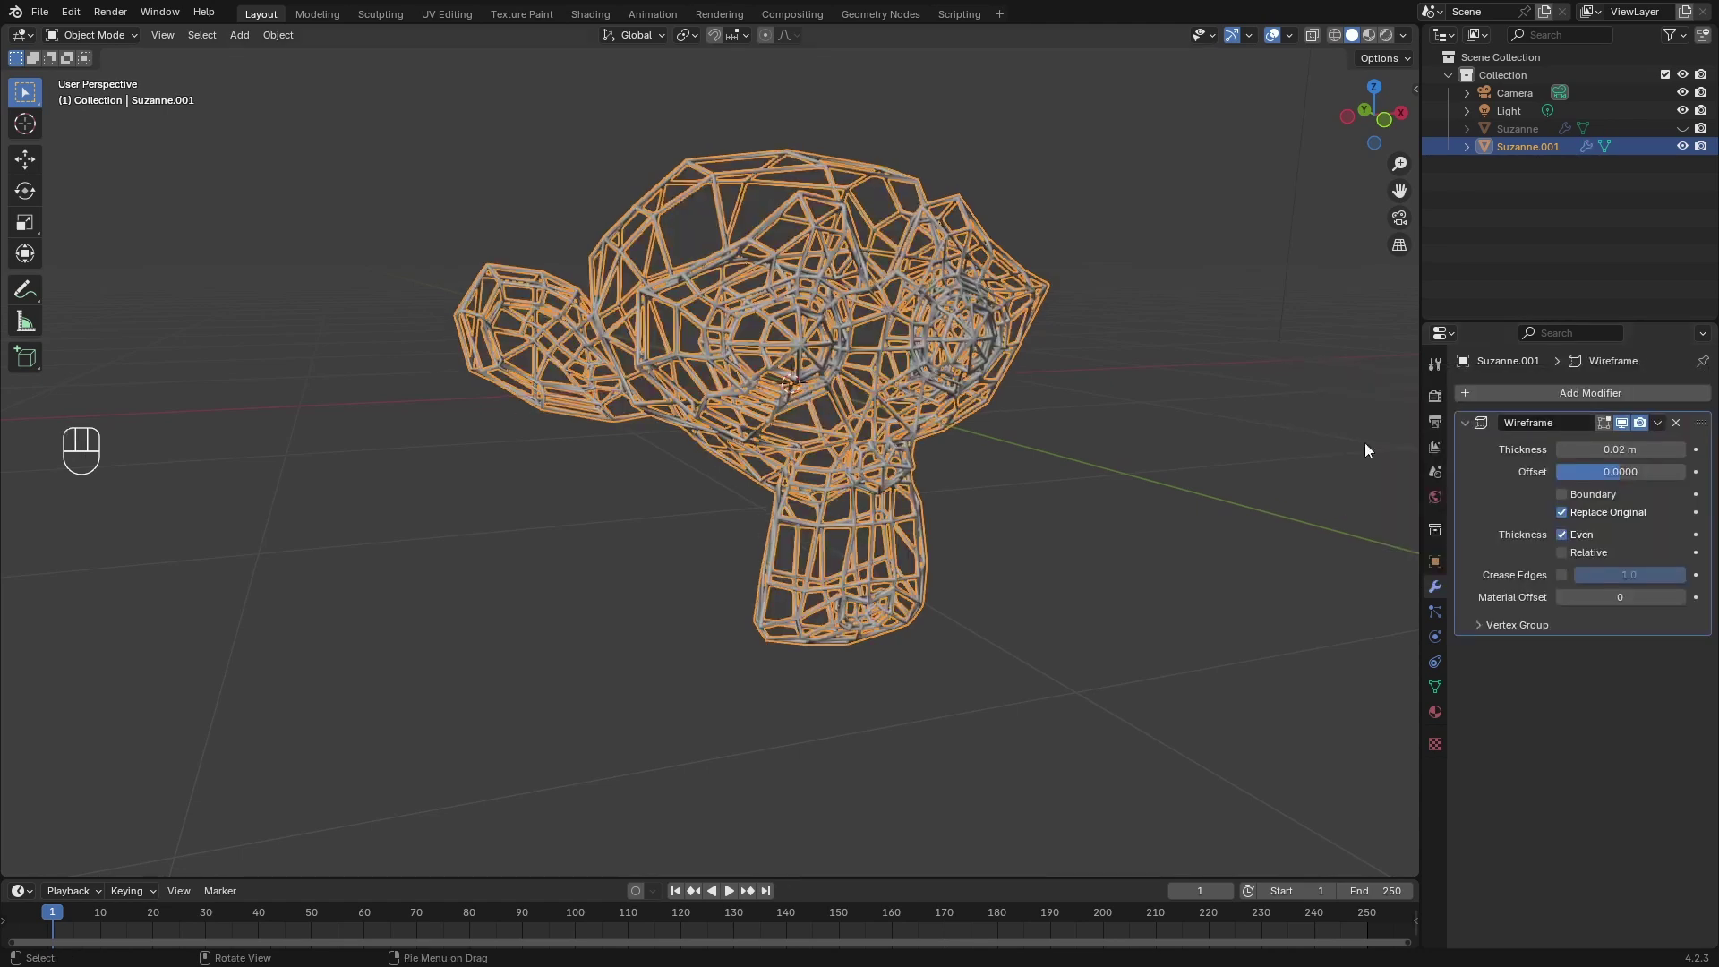
Switch the viewport to Material Preview shading and unhide the original Suzanne.
middle_drag(1365, 443, 1133, 475)
scroll(1032, 474, up, 4)
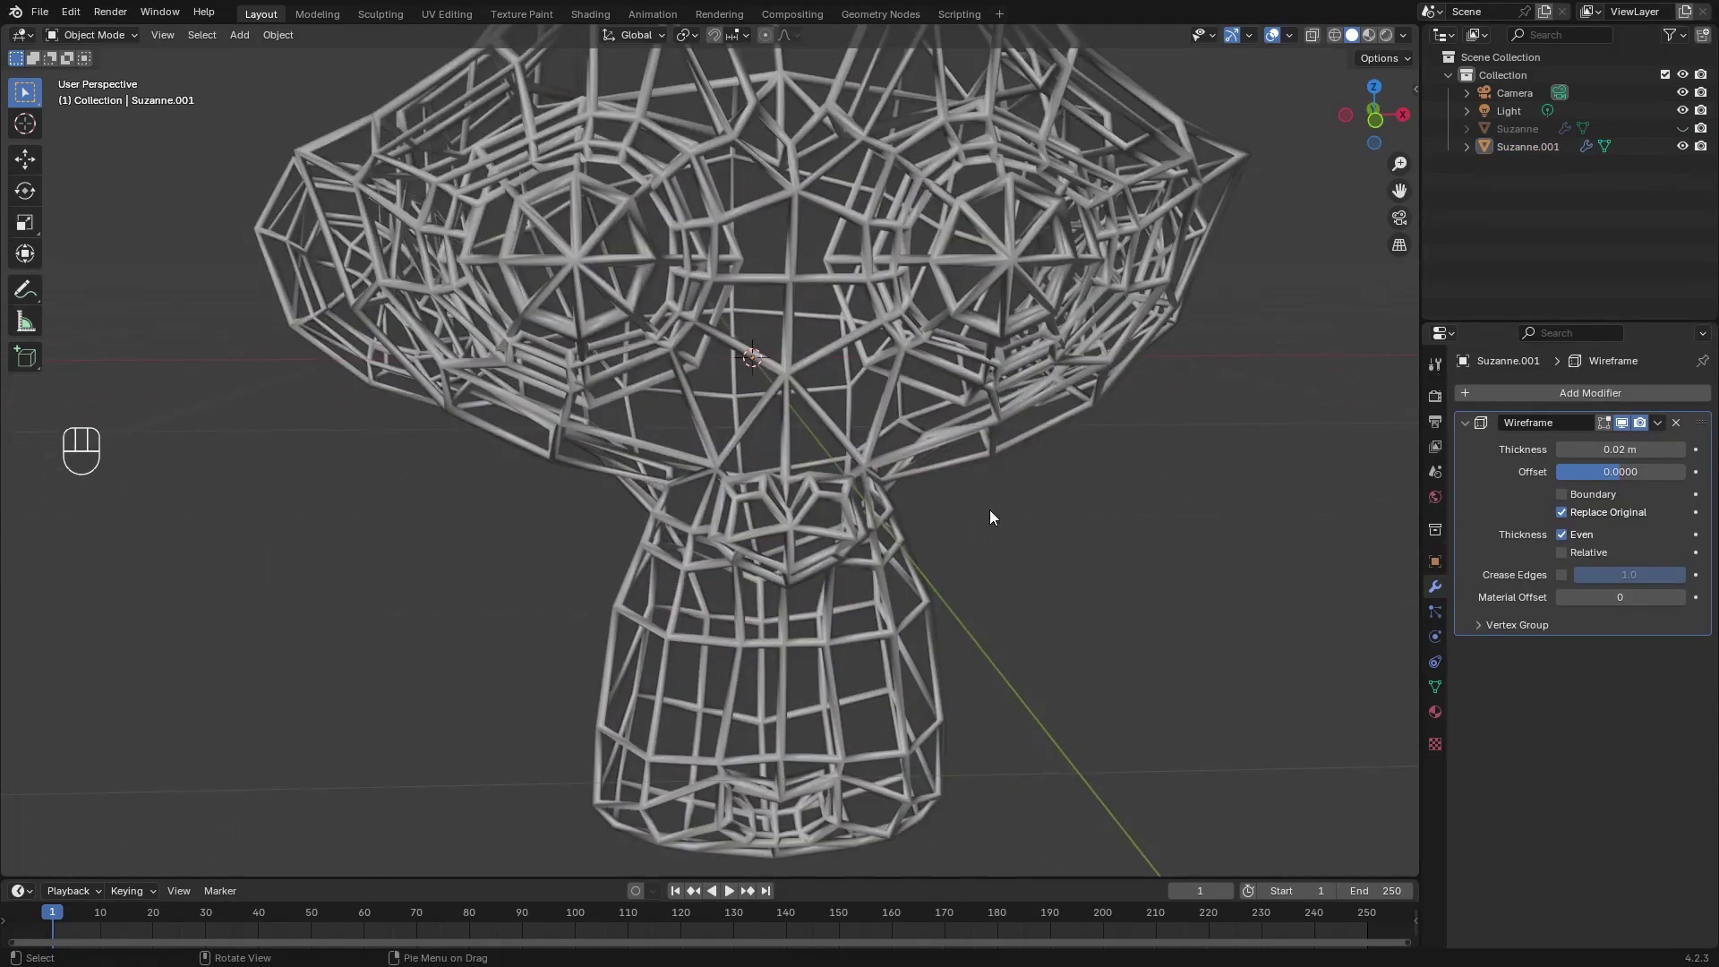
scroll(990, 508, down, 2)
middle_drag(990, 508, 840, 294)
key(z)
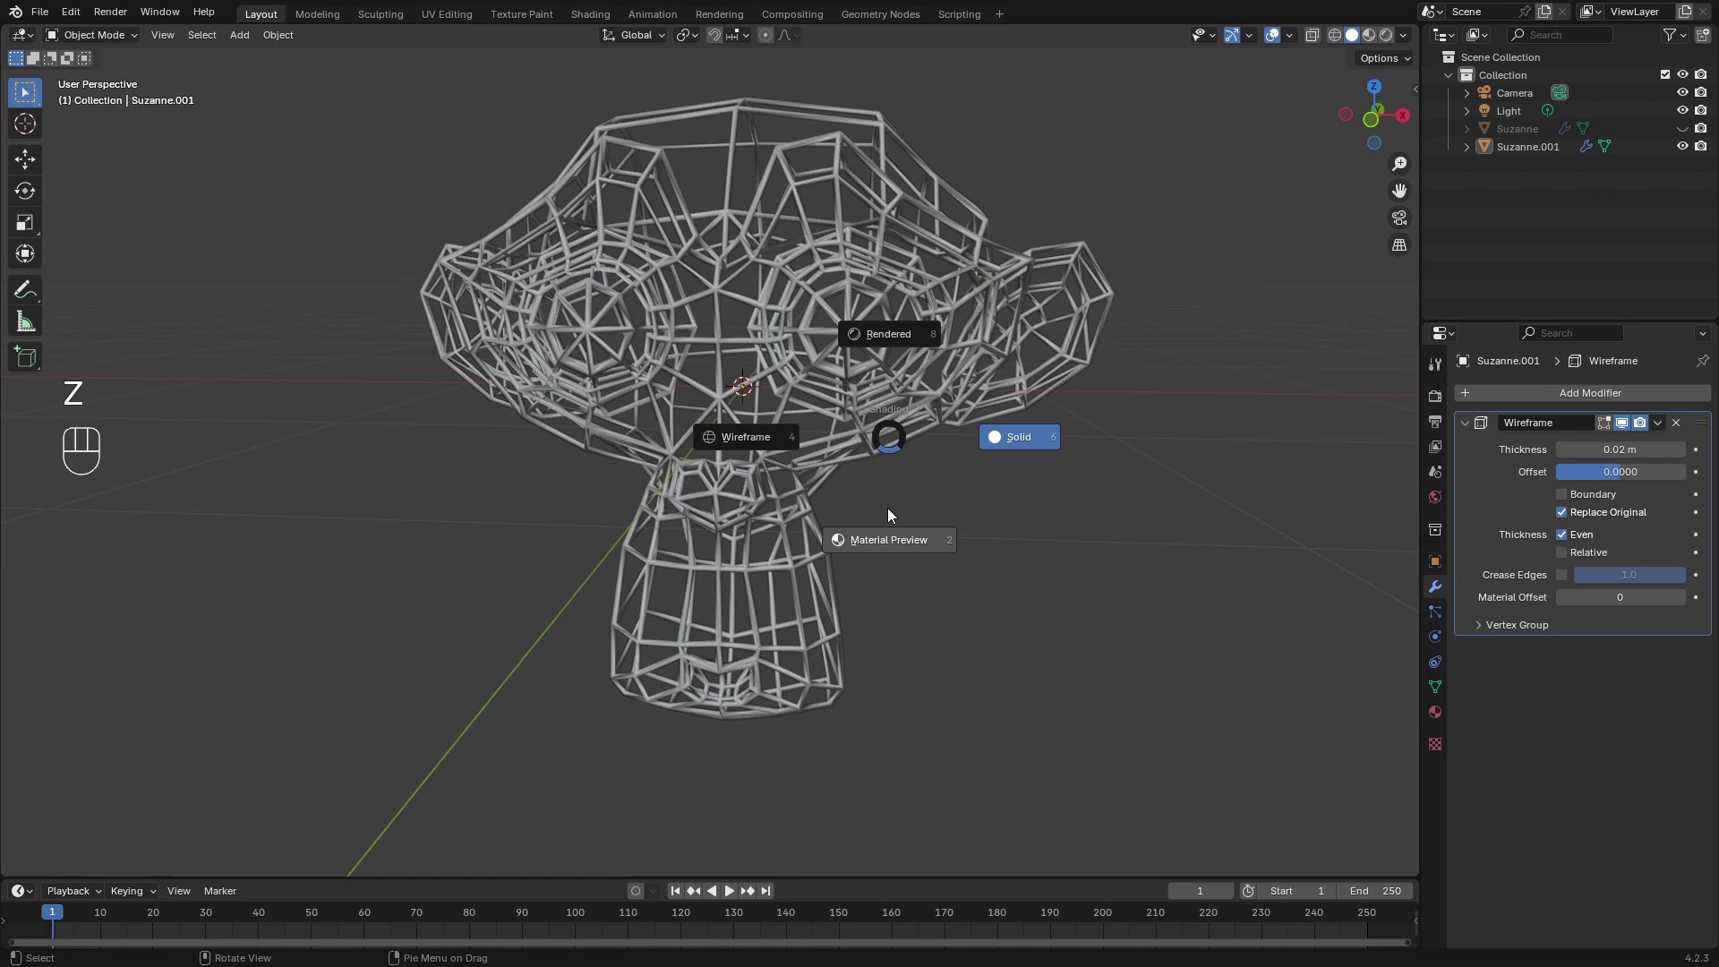
click(779, 451)
key(z)
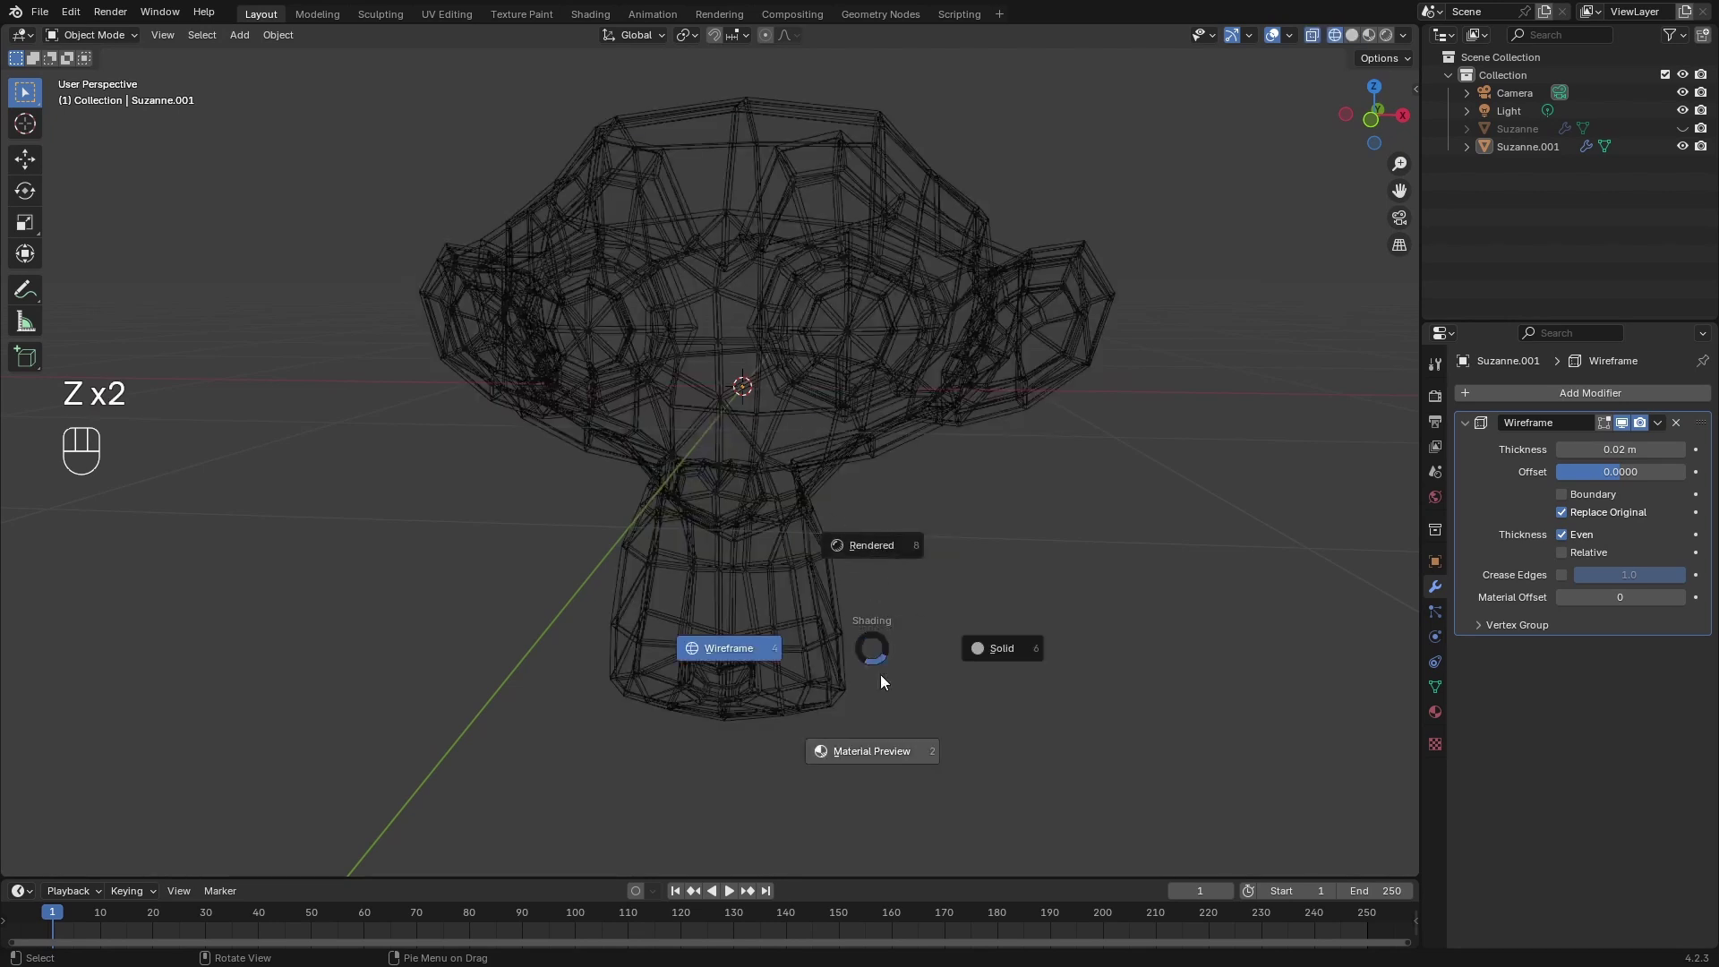
click(881, 759)
click(1681, 128)
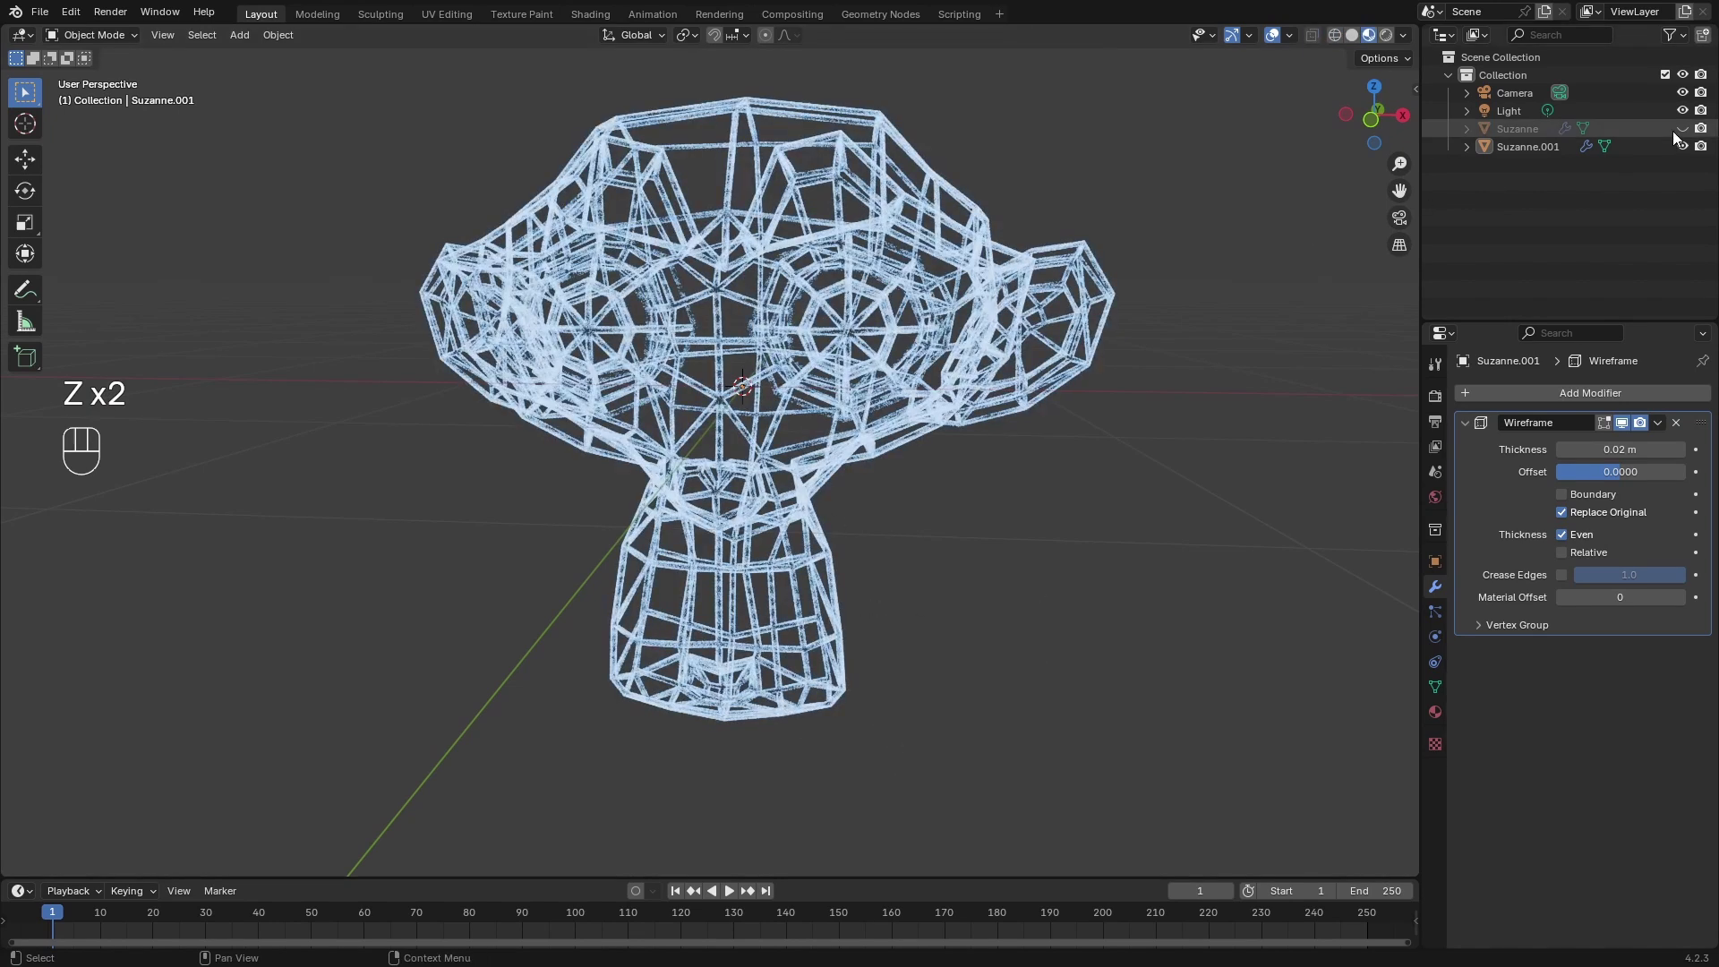
Set the Wireframe modifier's thickness to 0.005 m.
scroll(859, 453, down, 1)
middle_drag(859, 453, 926, 467)
scroll(926, 467, up, 3)
middle_drag(1030, 474, 982, 514)
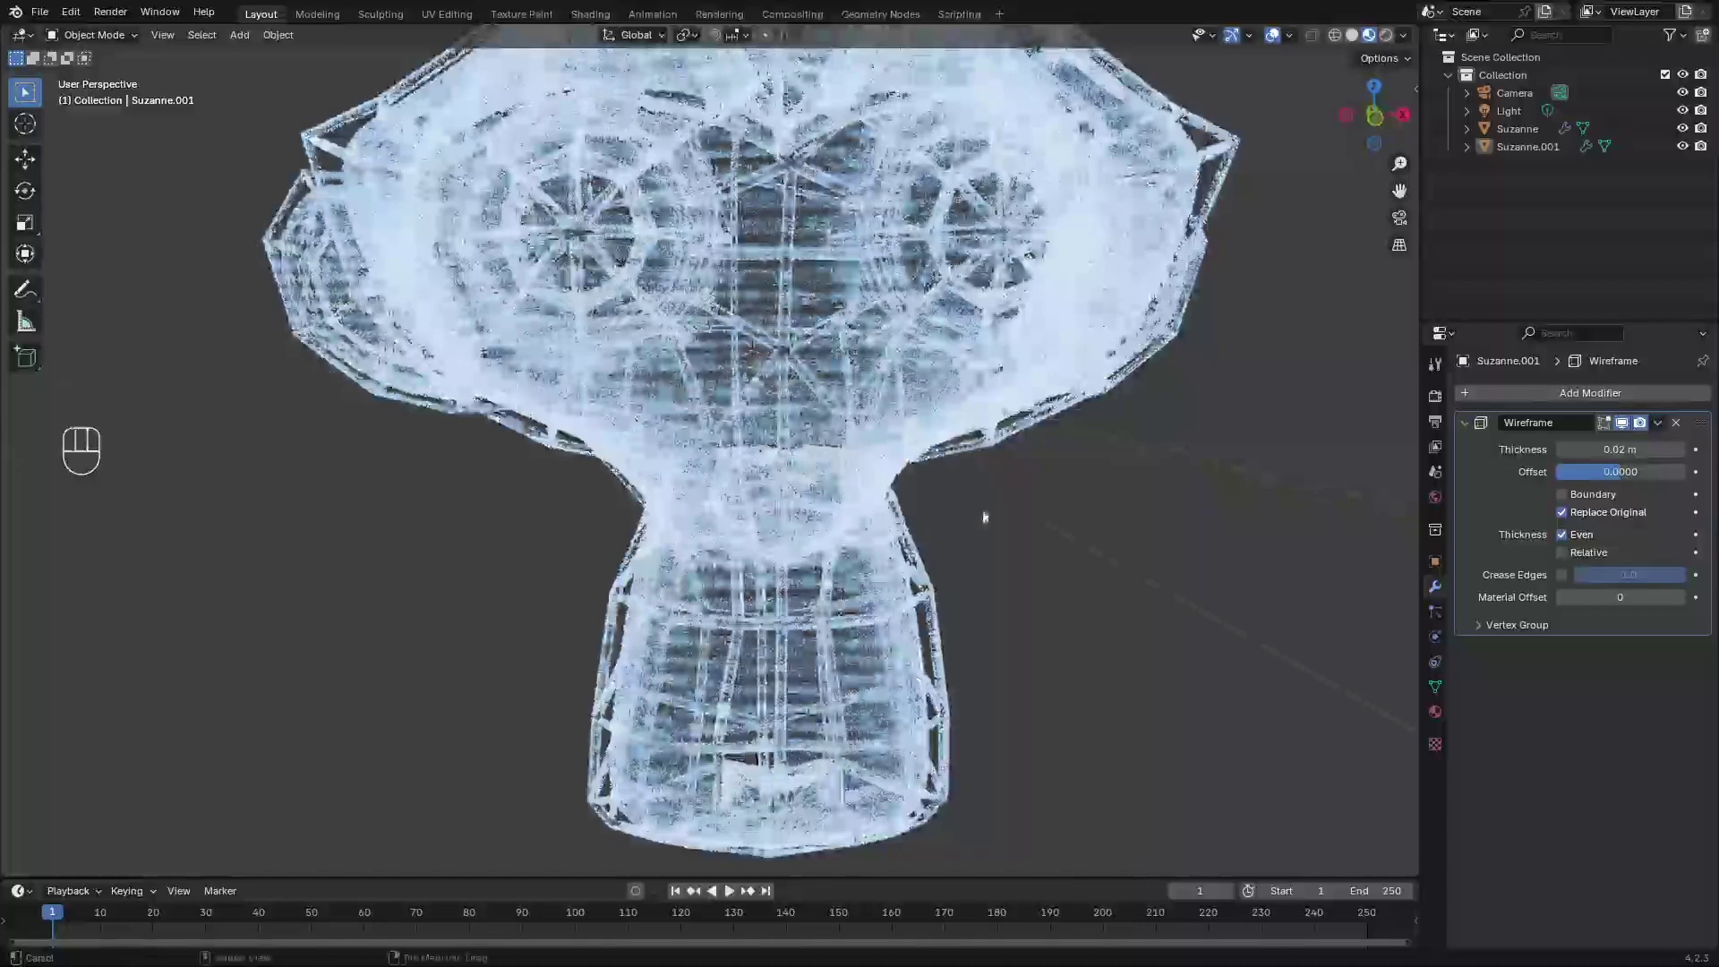
drag(1578, 448, 1550, 449)
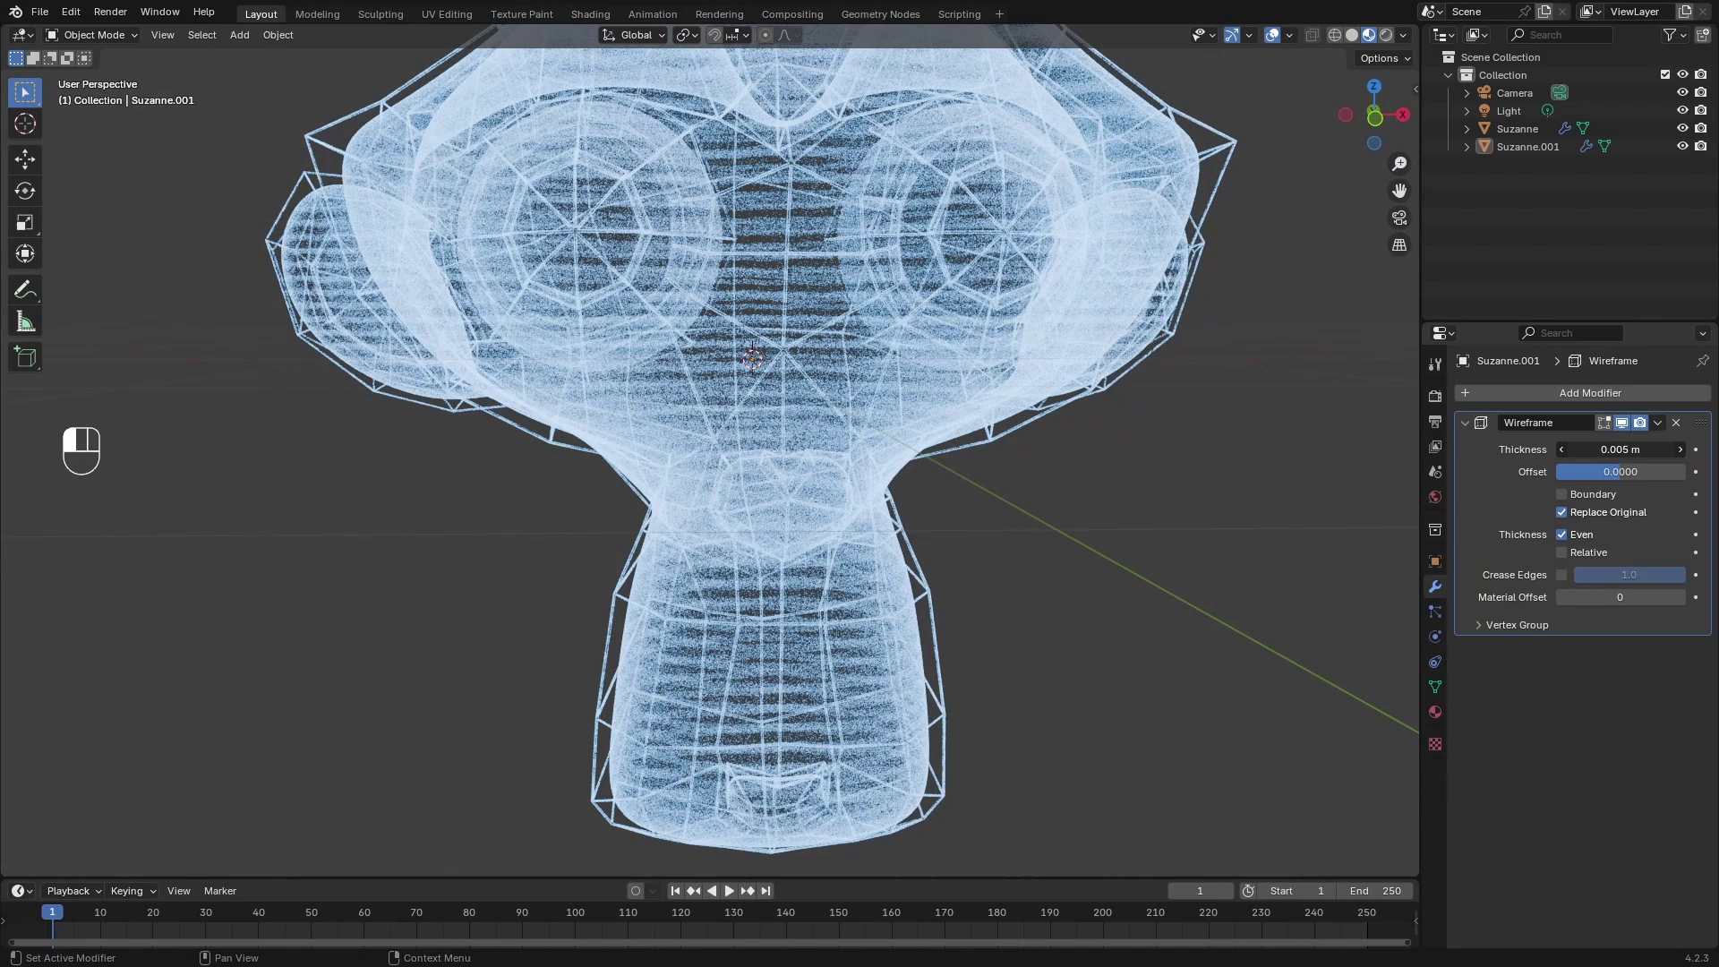
Try to scale the wireframe duplicate, Suzanne.001, to fit the original monkey.
scroll(953, 587, down, 5)
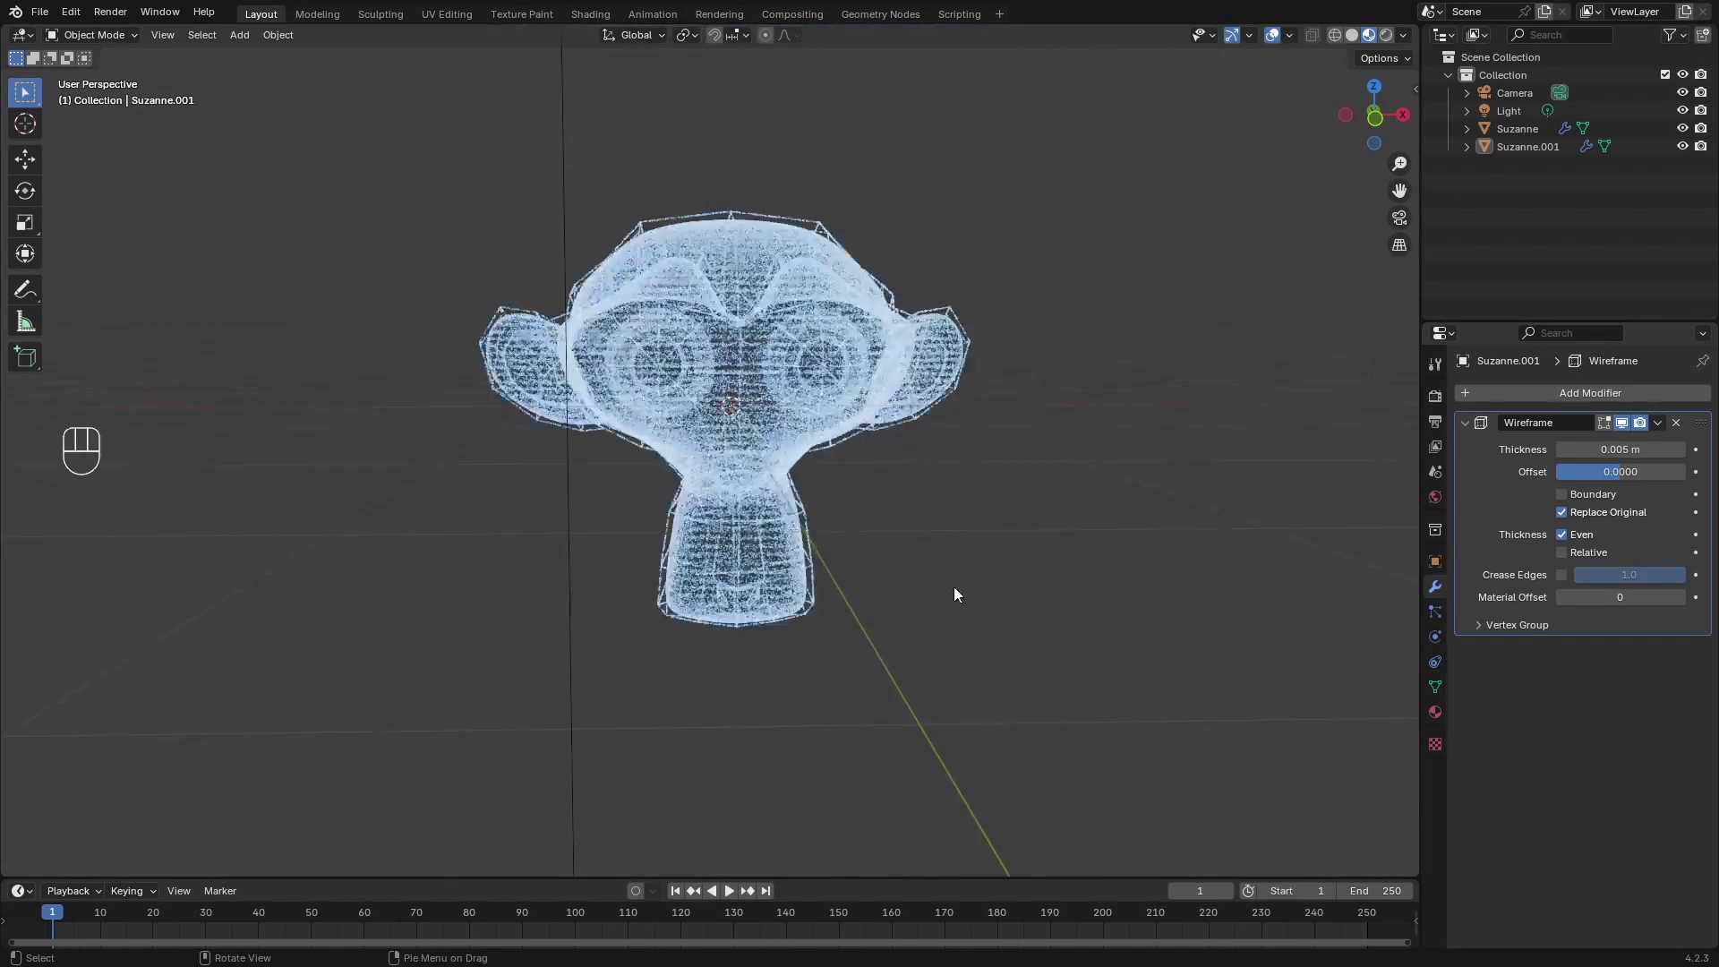
middle_drag(954, 587, 967, 582)
click(916, 439)
scroll(1043, 553, up, 4)
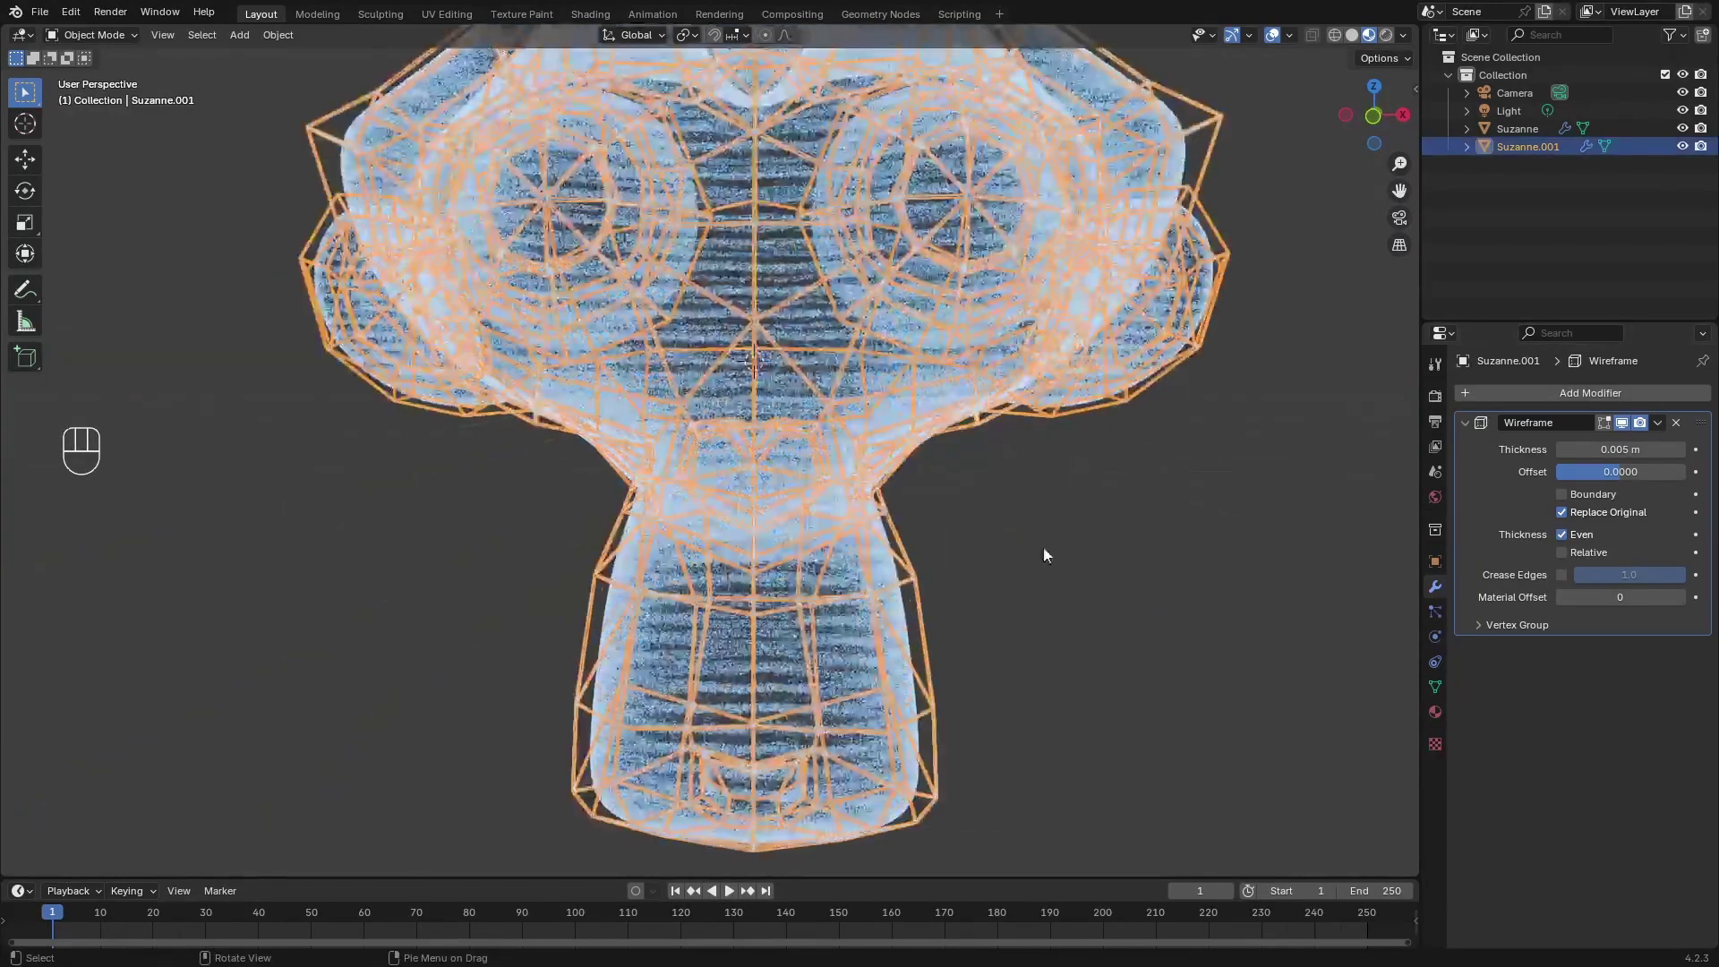
key(s)
click(1156, 587)
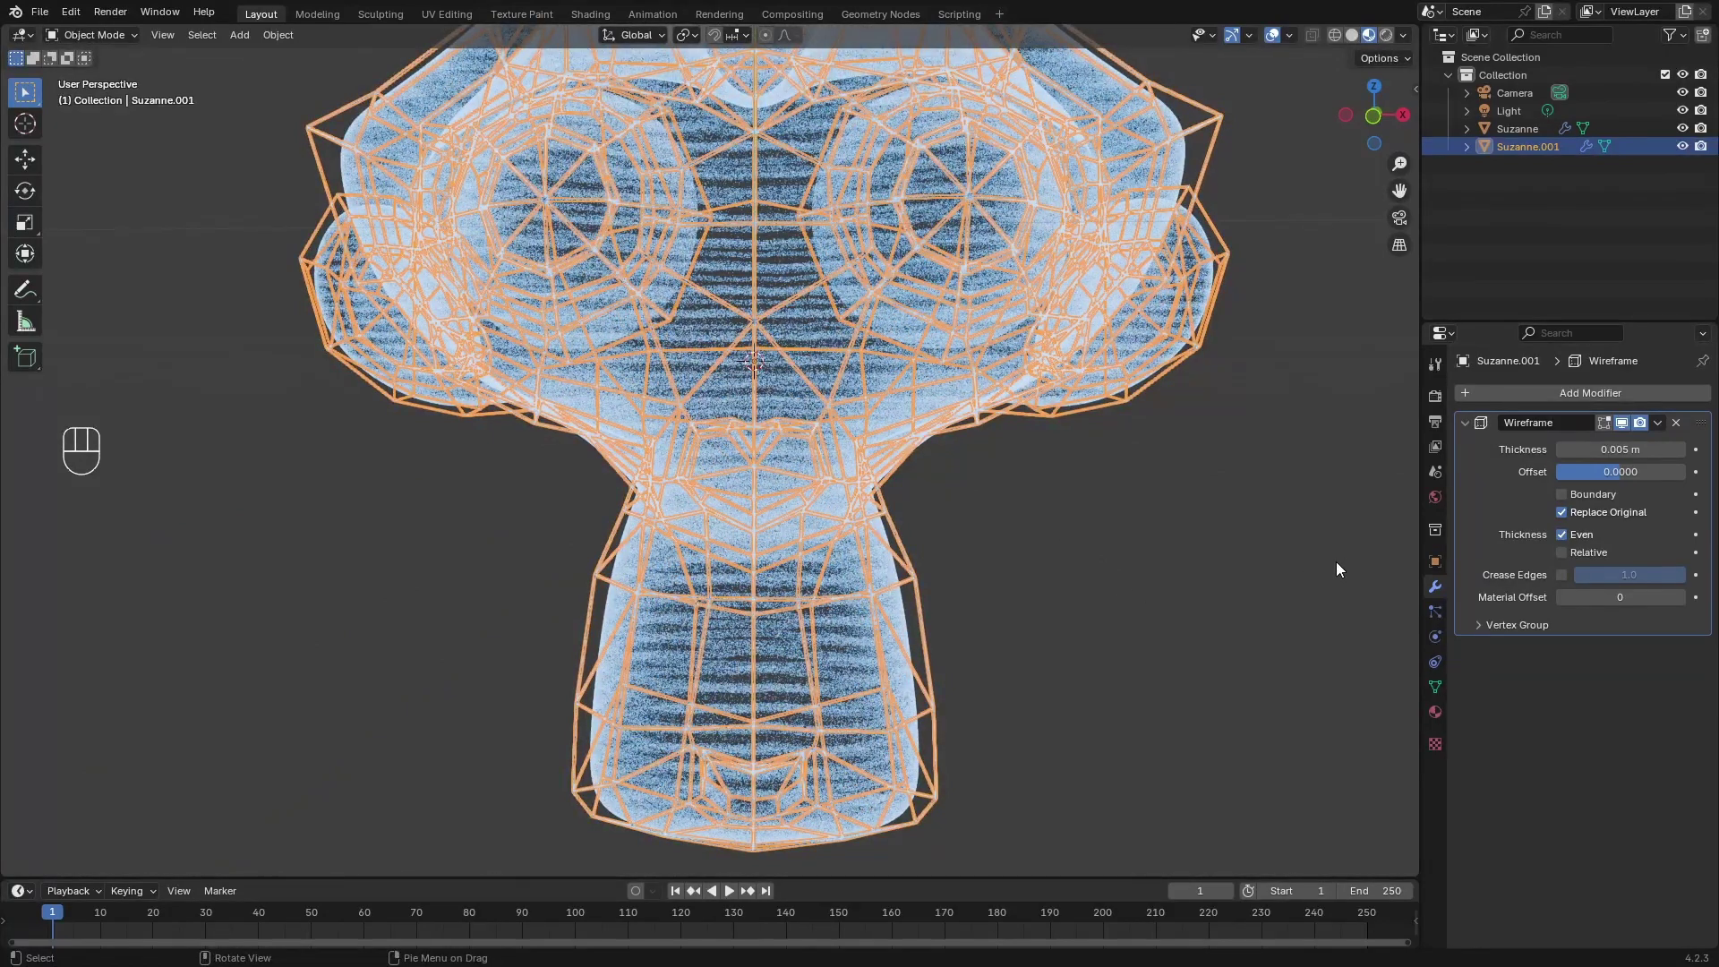
Undo the wireframe changes on the duplicate monkey back to the point where it still has its Subdivision modifier.
key(ctrl+z)
key(ctrl+z)
key(ctrl+z)
key(ctrl+z)
key(ctrl+z)
key(ctrl+z)
key(ctrl+z)
key(ctrl+z)
key(ctrl+z)
key(ctrl+z)
key(ctrl+z)
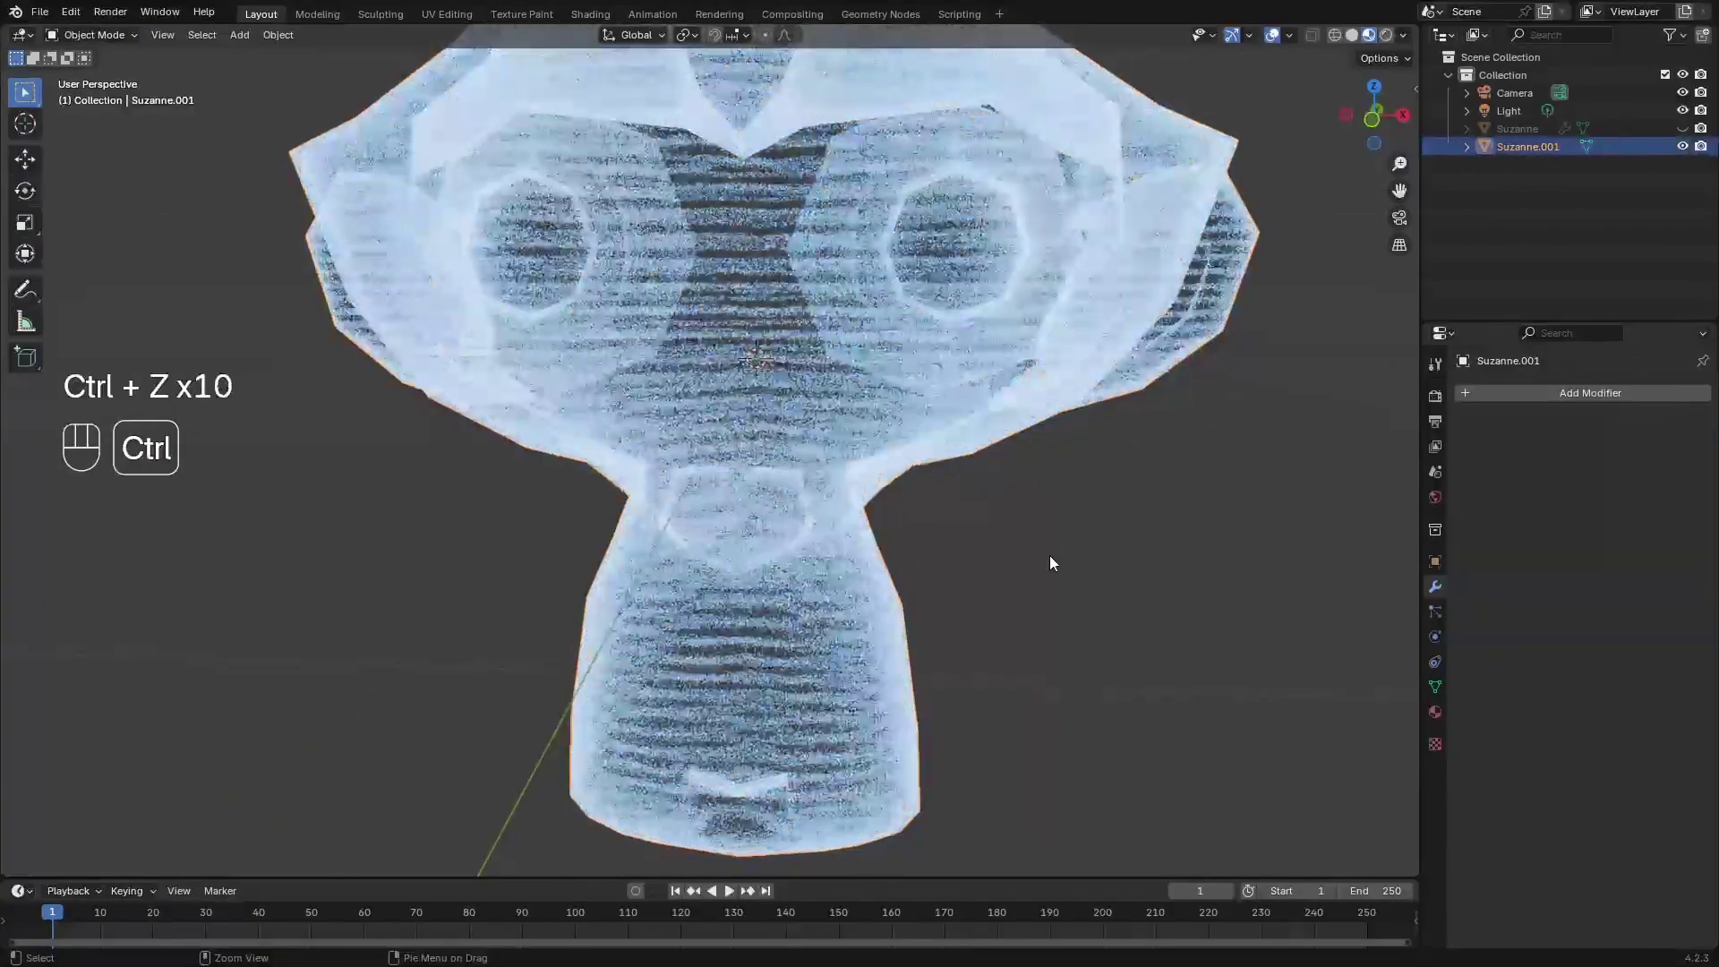
middle_drag(920, 446, 949, 453)
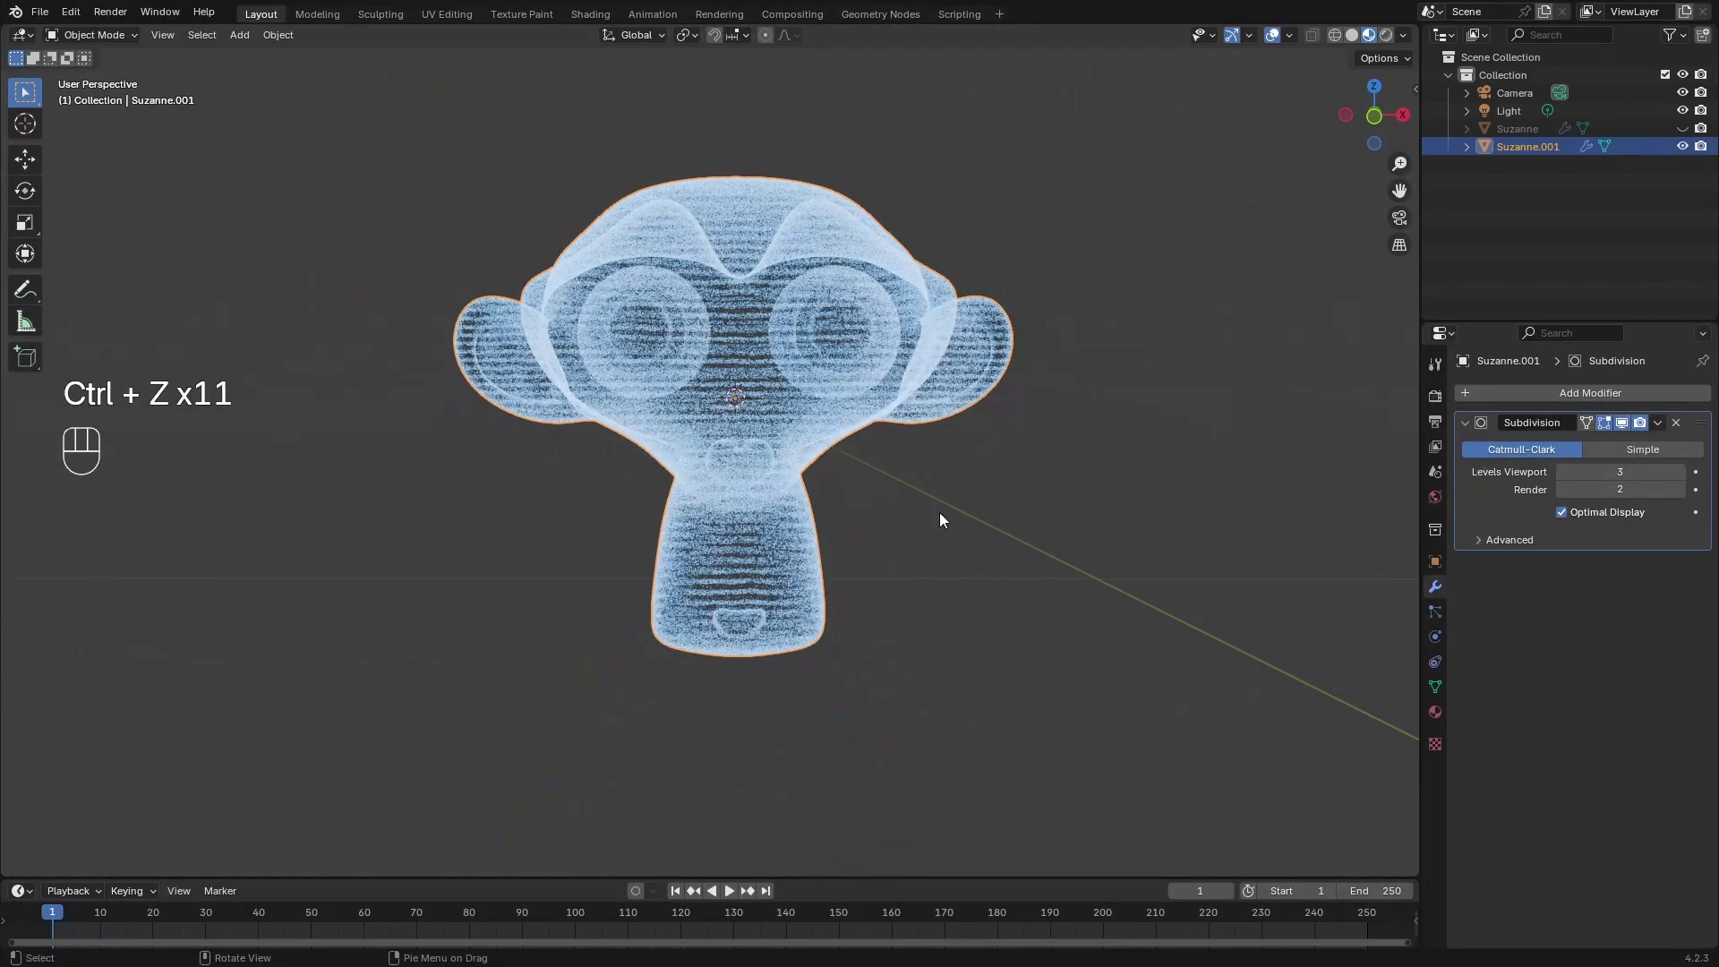
Set the duplicate monkey's Subdivision viewport level to 2 and apply the modifier.
middle_drag(938, 512, 921, 498)
scroll(931, 503, up, 2)
key(ctrl+a)
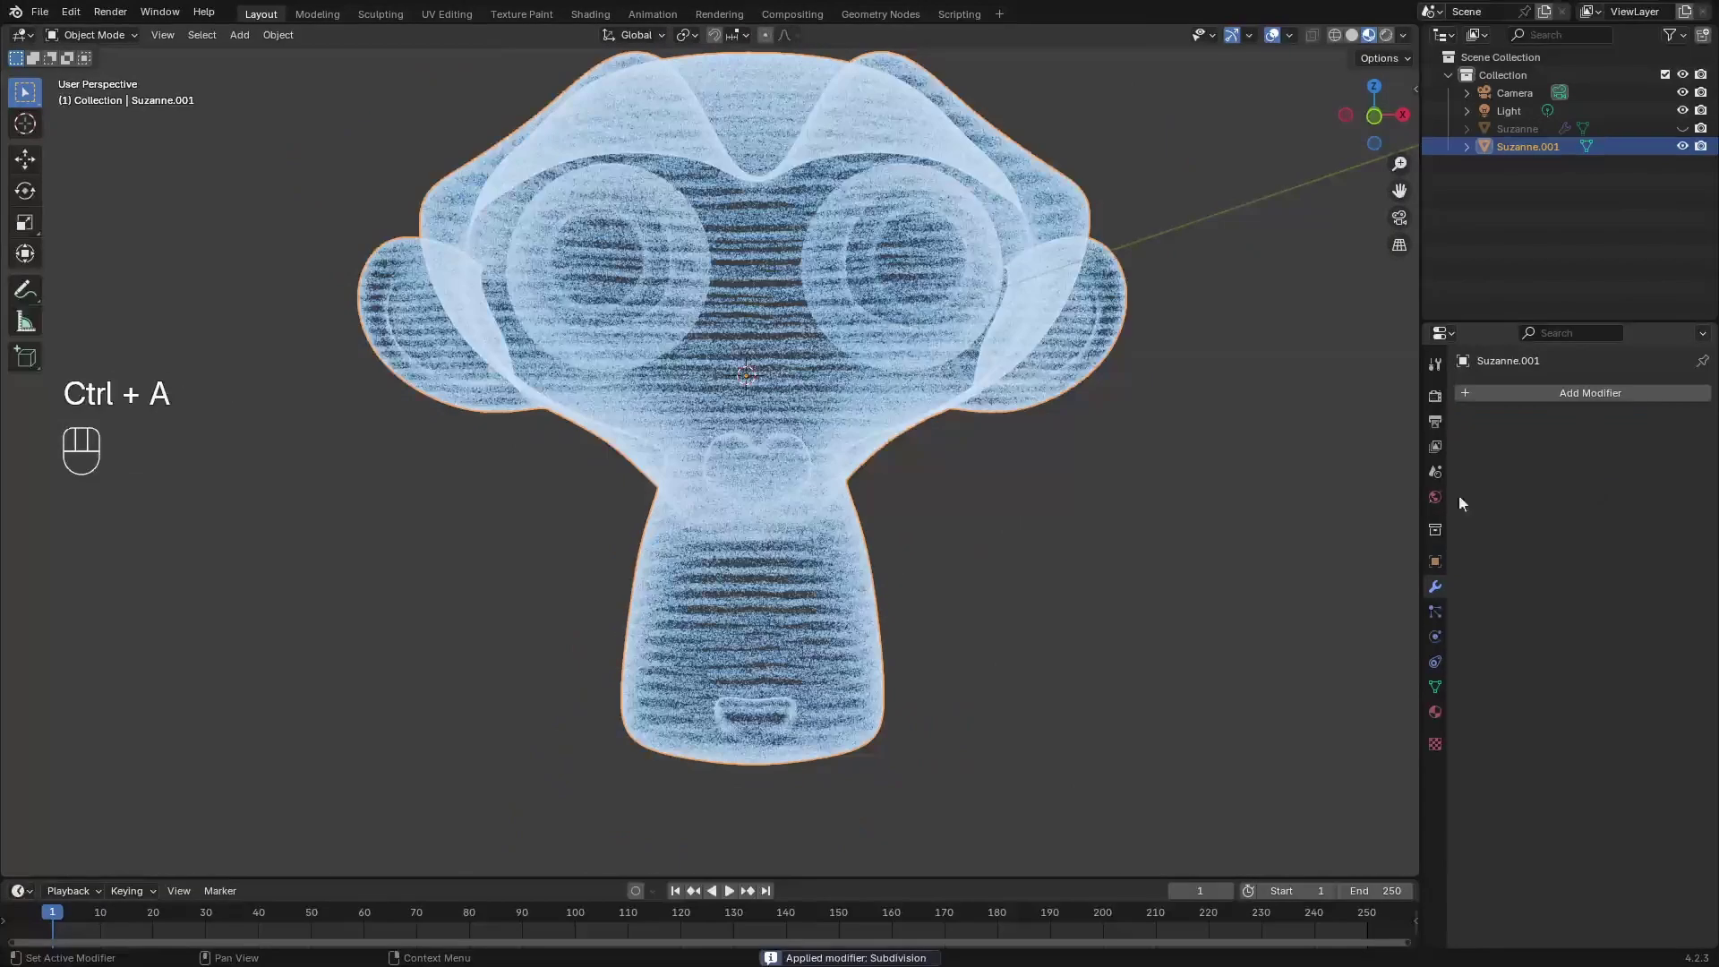
key(ctrl+z)
click(1610, 470)
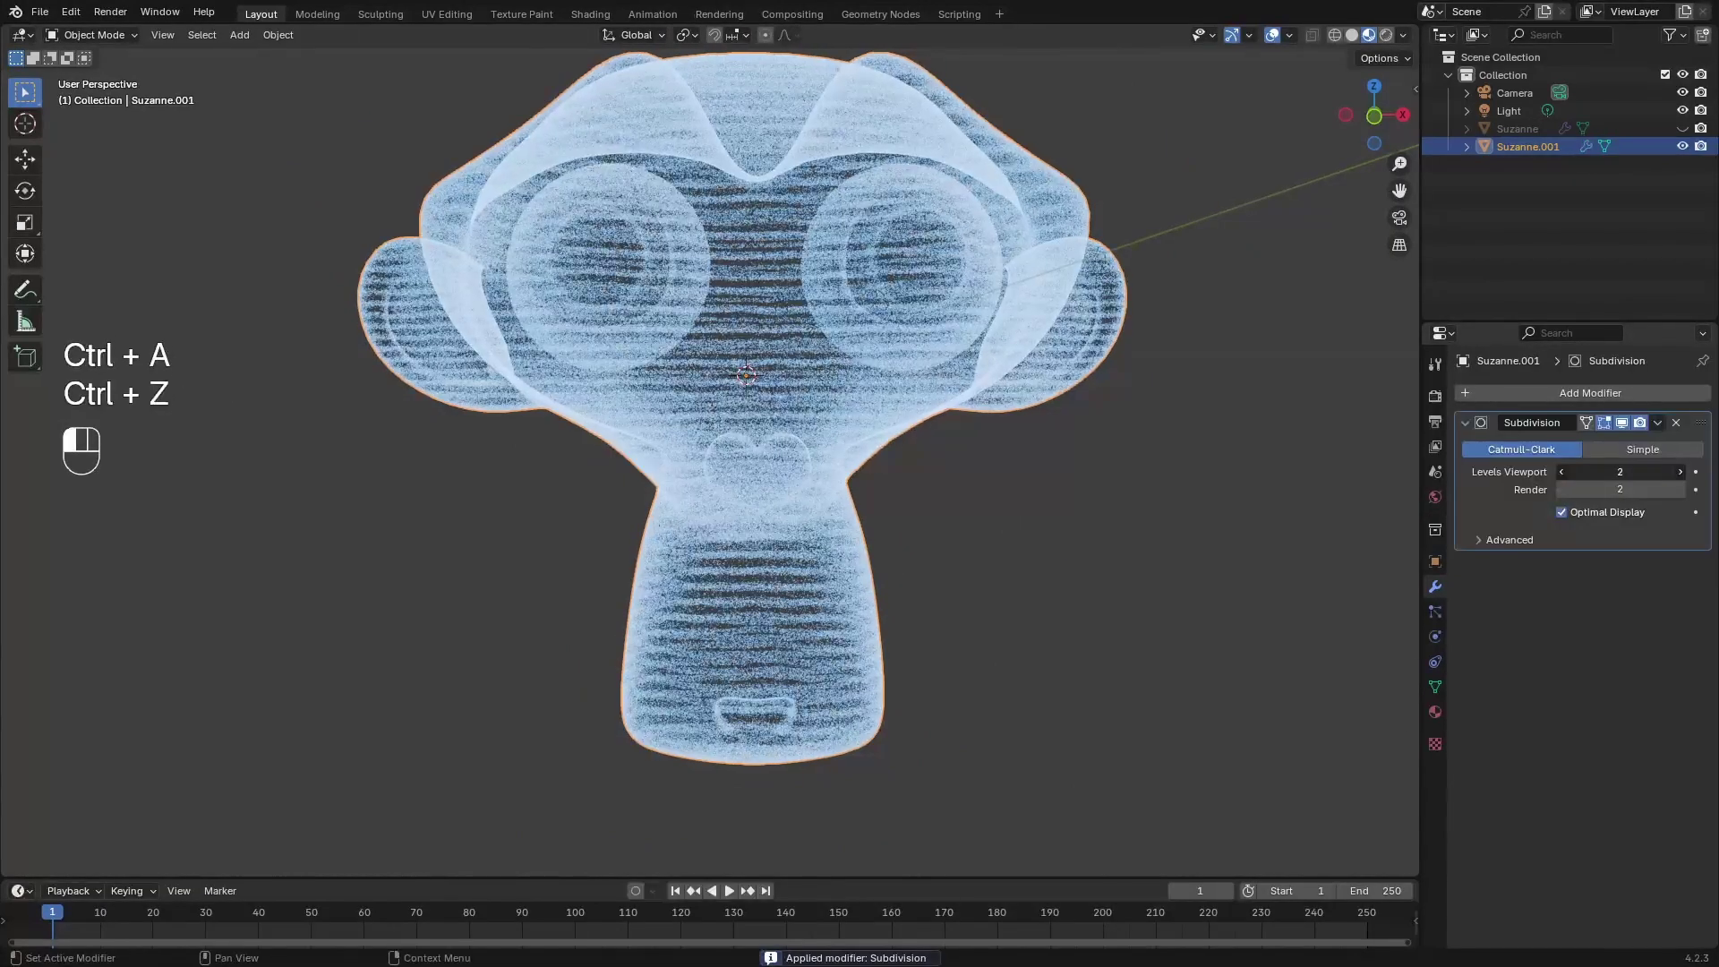
key(ctrl+a)
Add a Wireframe modifier to the subdivided duplicate monkey and deselect it.
click(1486, 396)
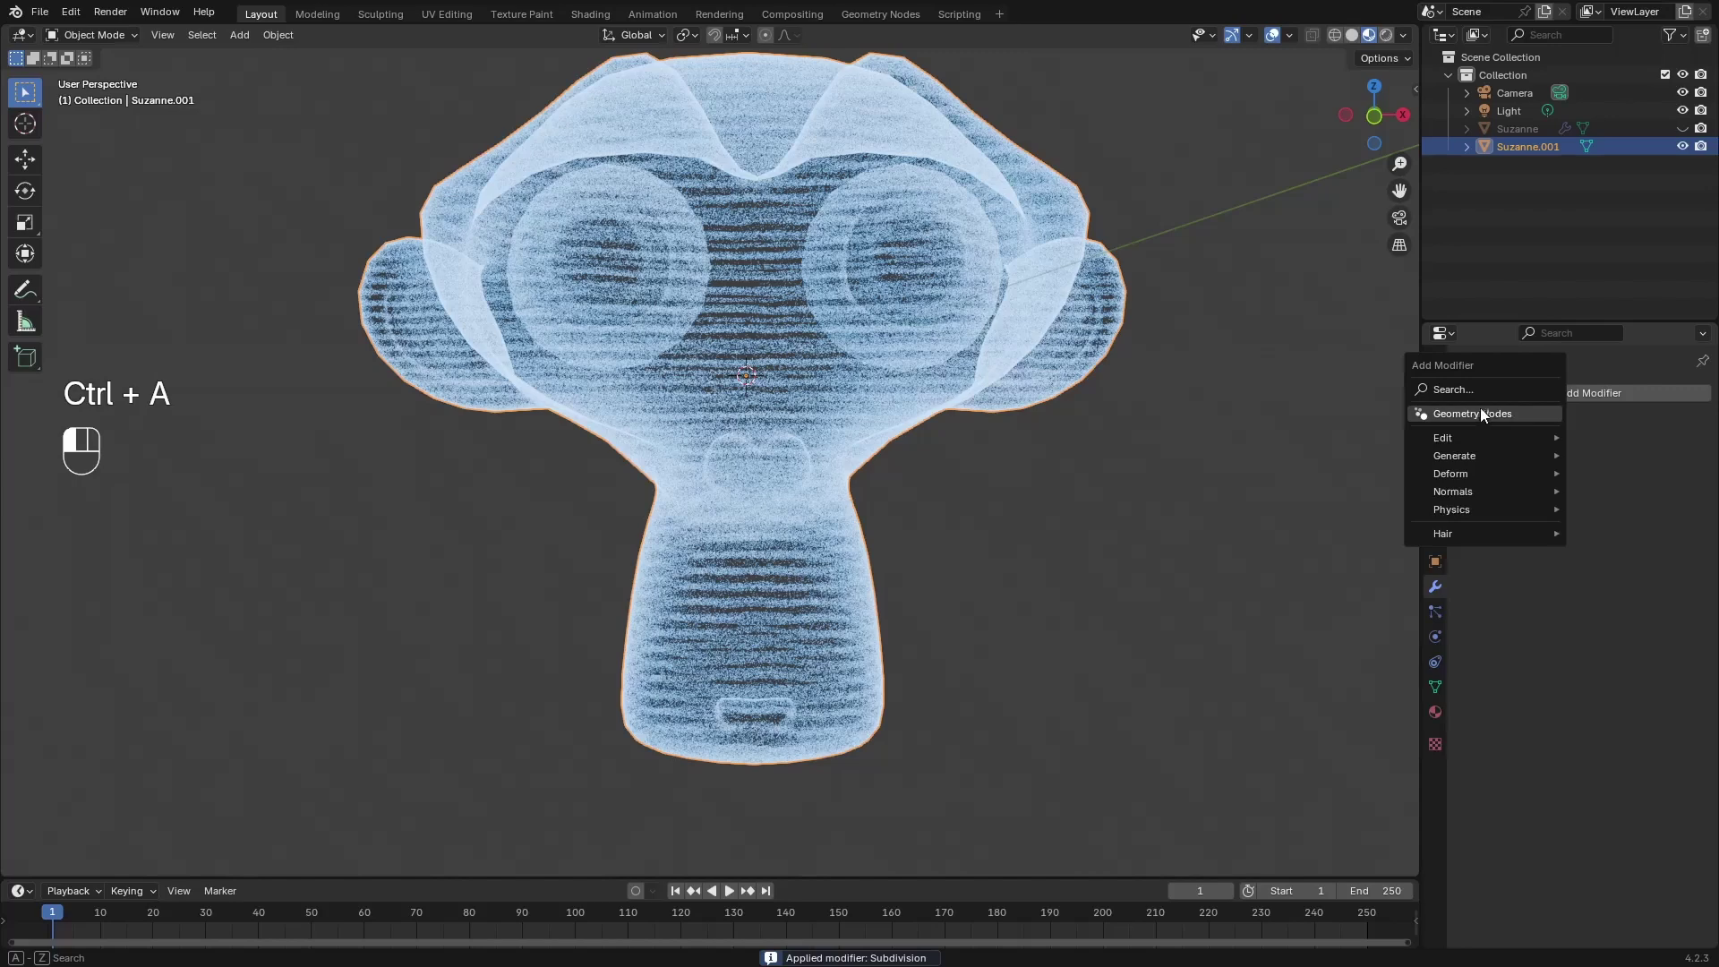
text(wire)
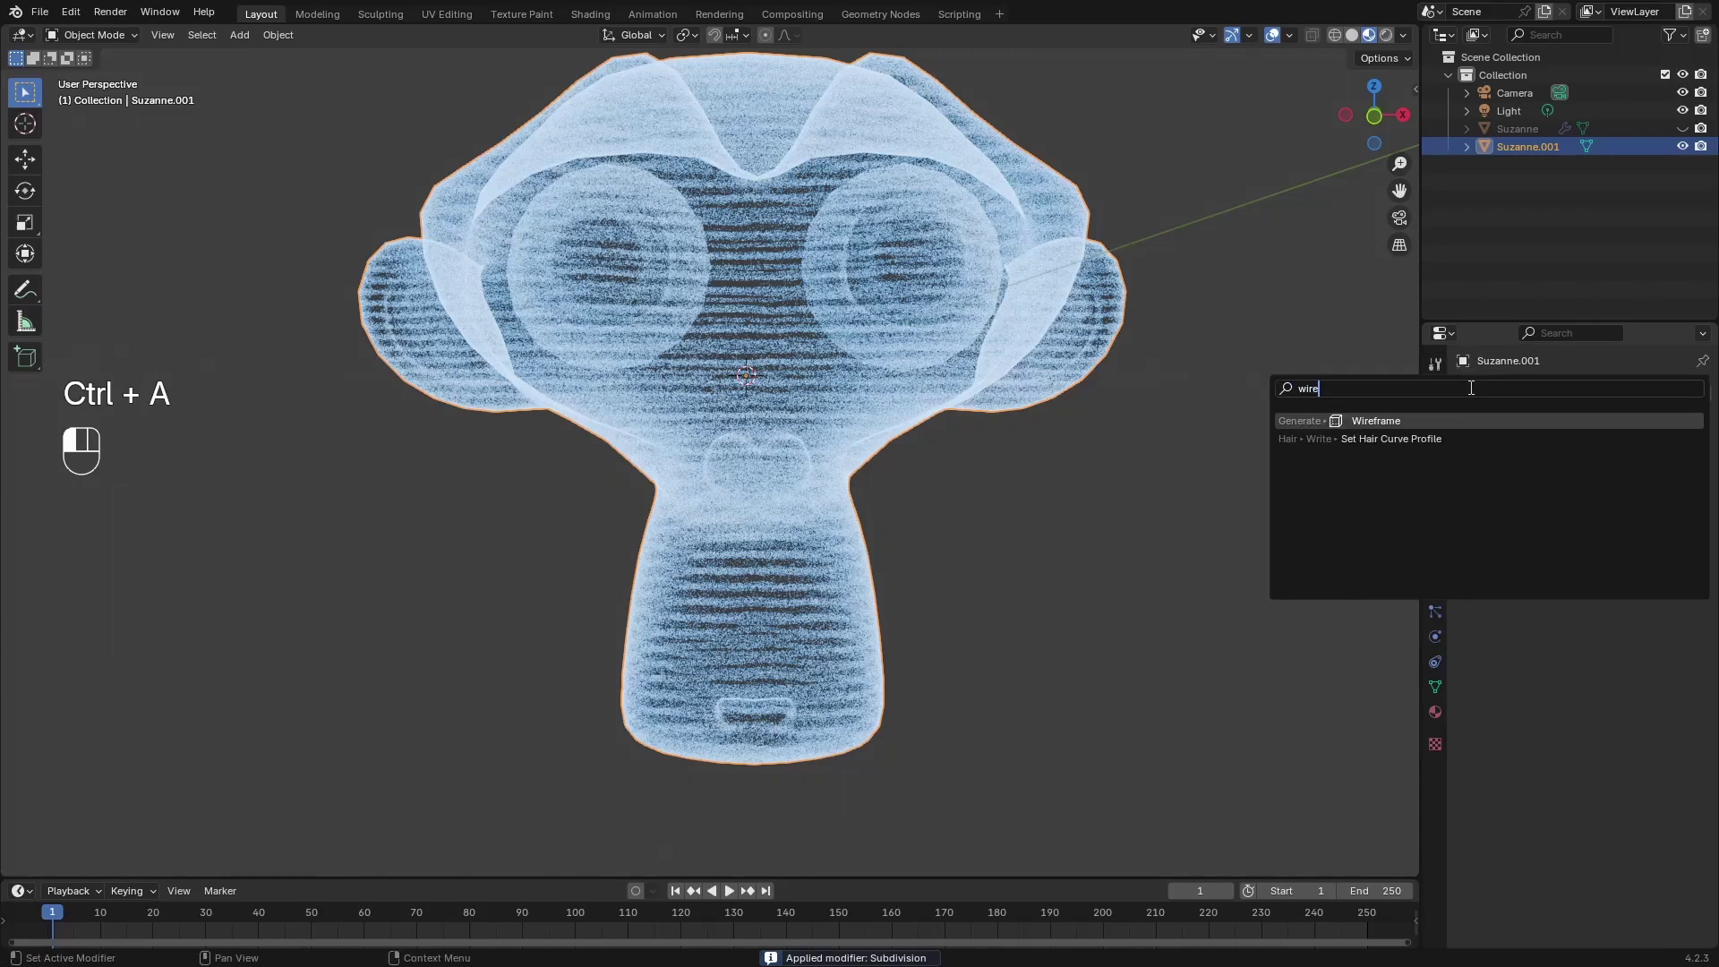
click(1561, 416)
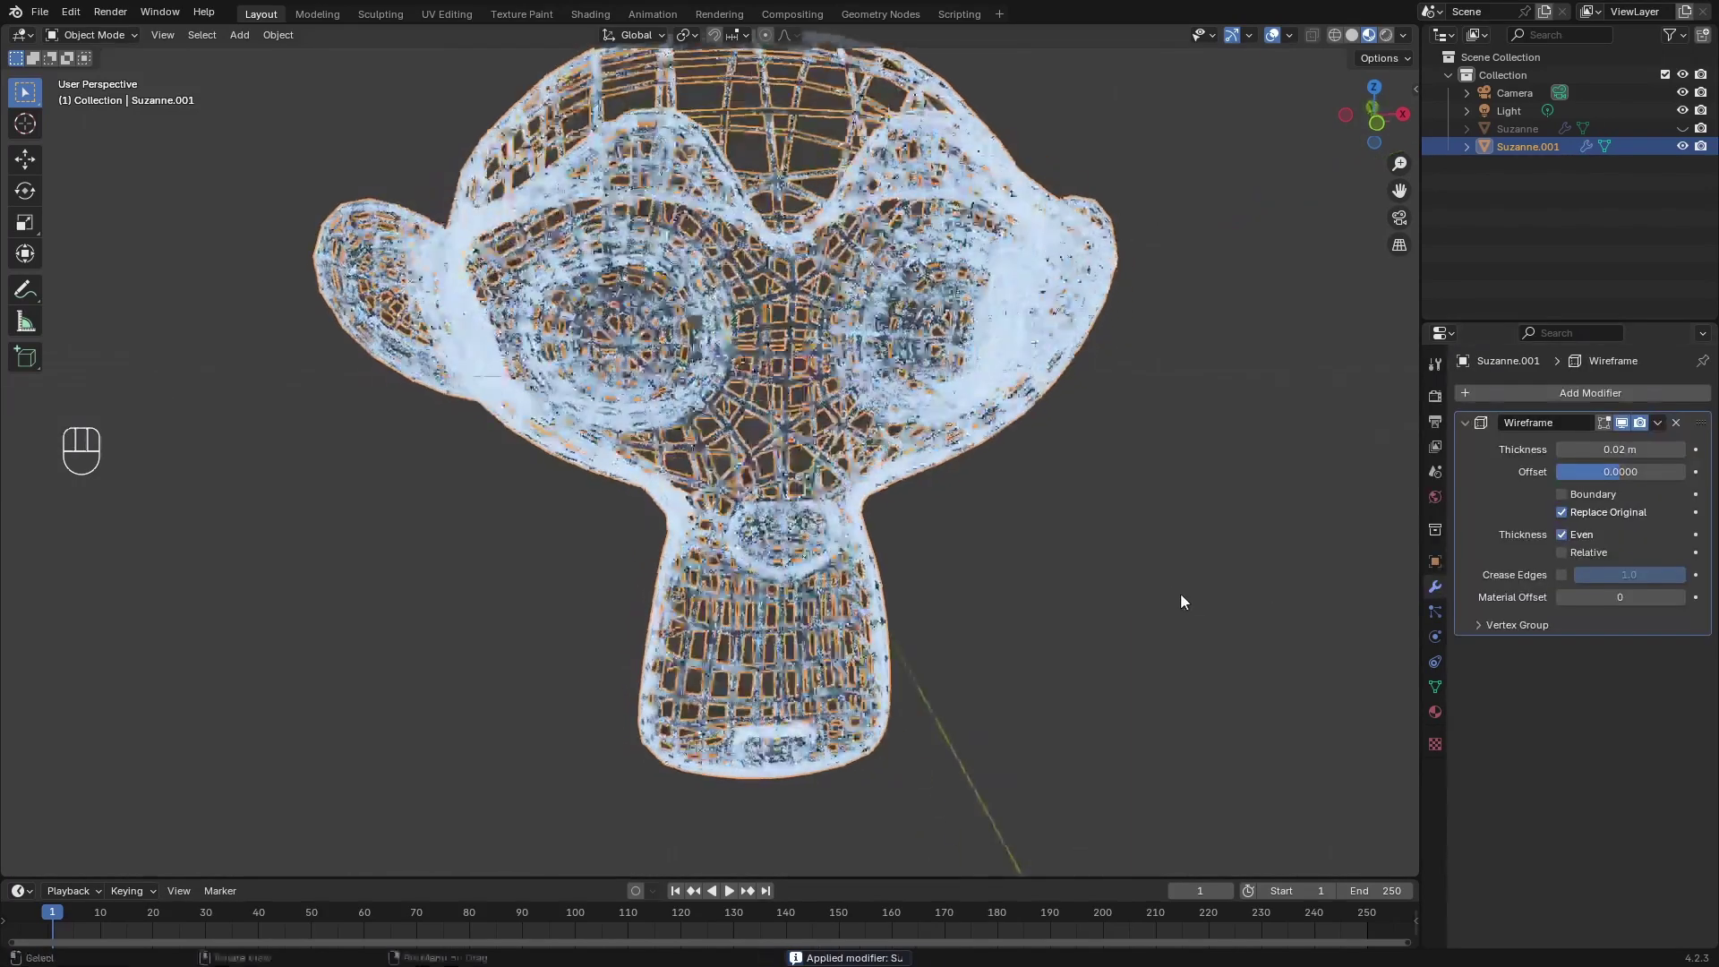
click(1180, 593)
Thin the duplicate's wireframe by setting the Wireframe modifier's thickness to 0.003 m.
middle_drag(1112, 603, 1127, 495)
scroll(1127, 495, up, 2)
drag(1622, 449, 1562, 449)
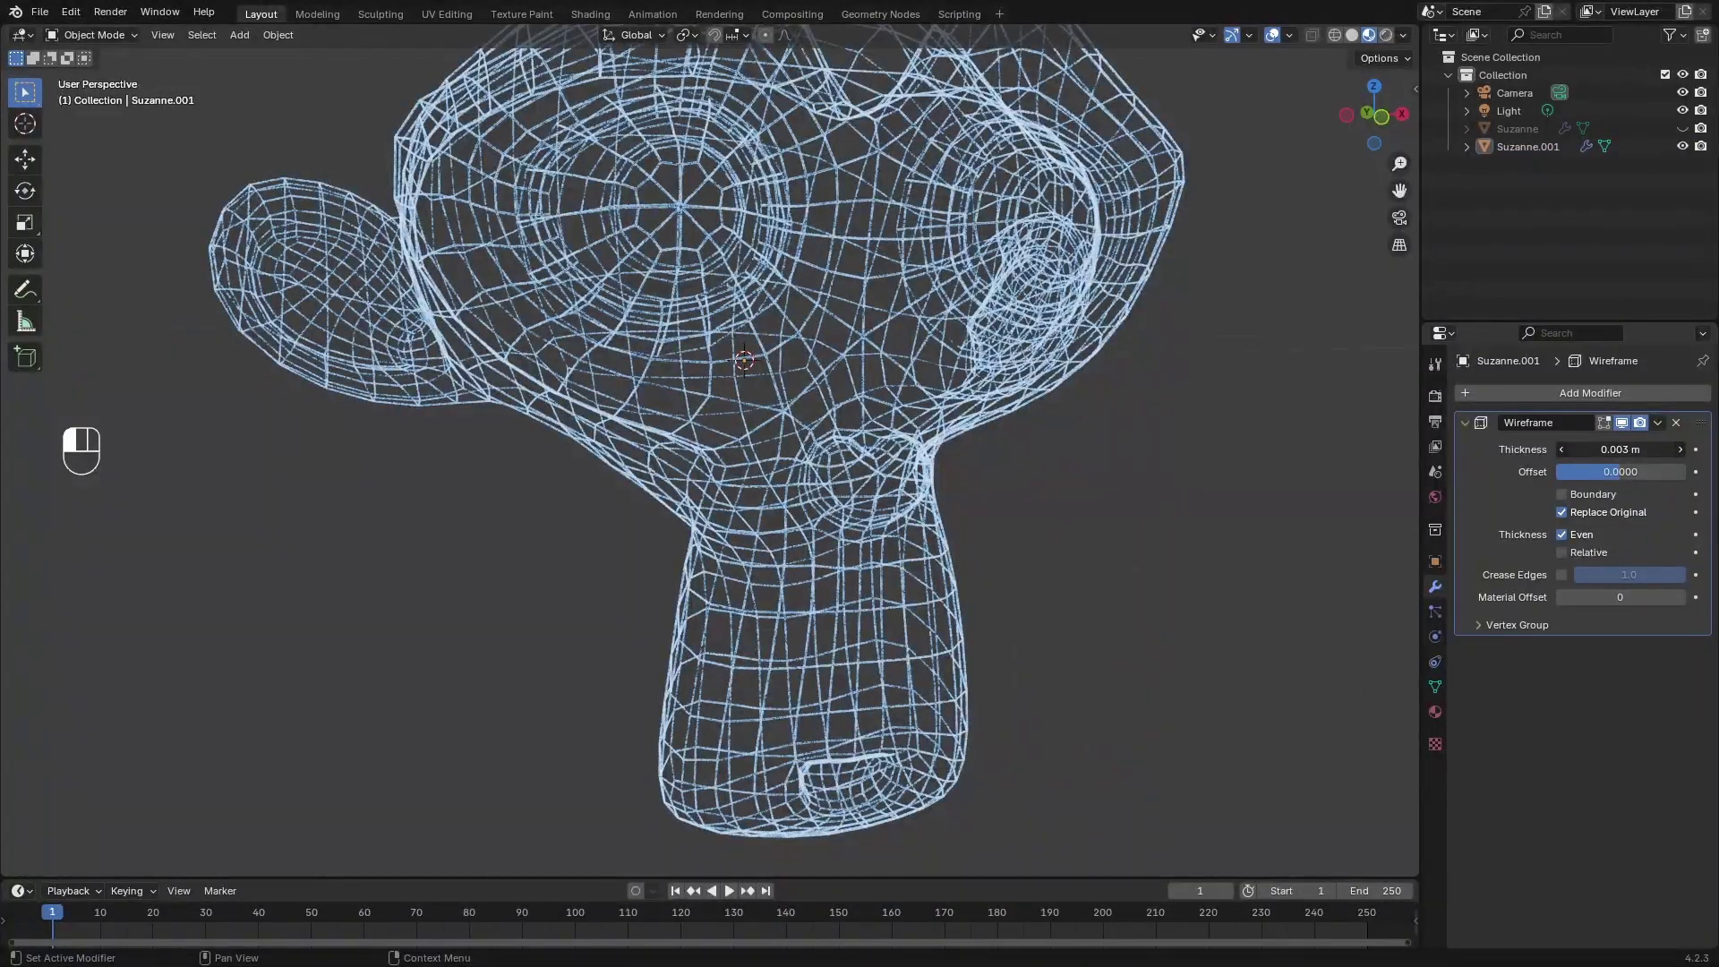
scroll(978, 501, up, 3)
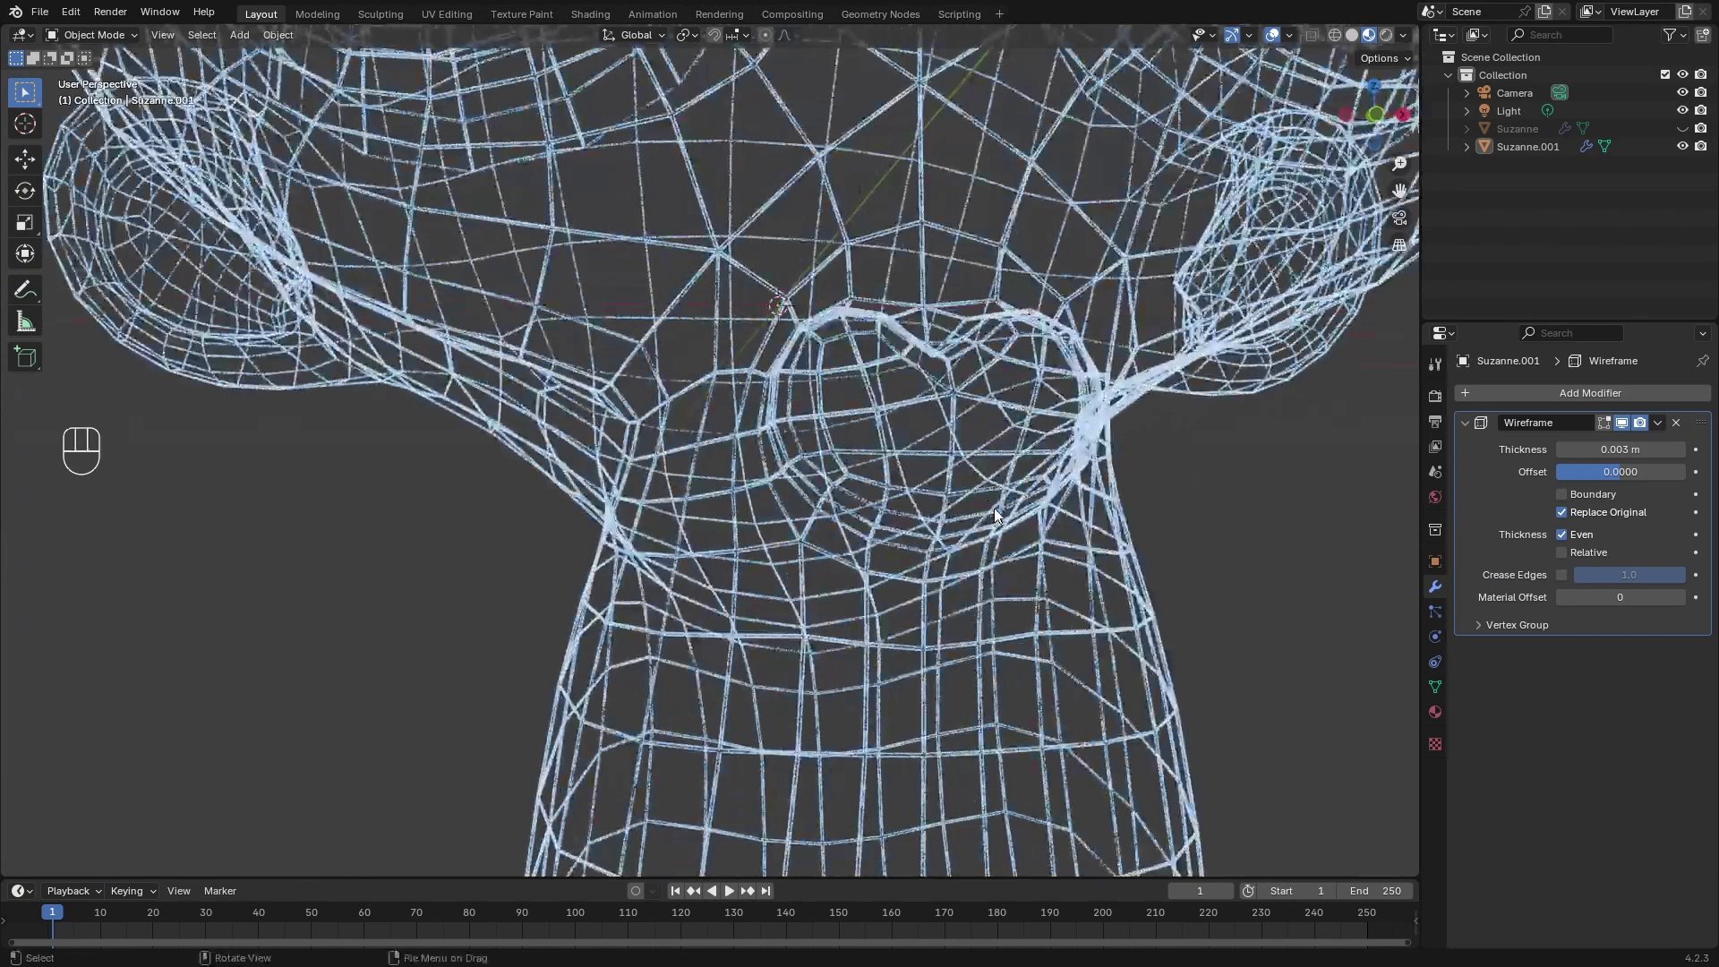
mouse_move(1620, 449)
mouse_down()
mouse_move(1585, 450)
mouse_move(1611, 449)
mouse_up()
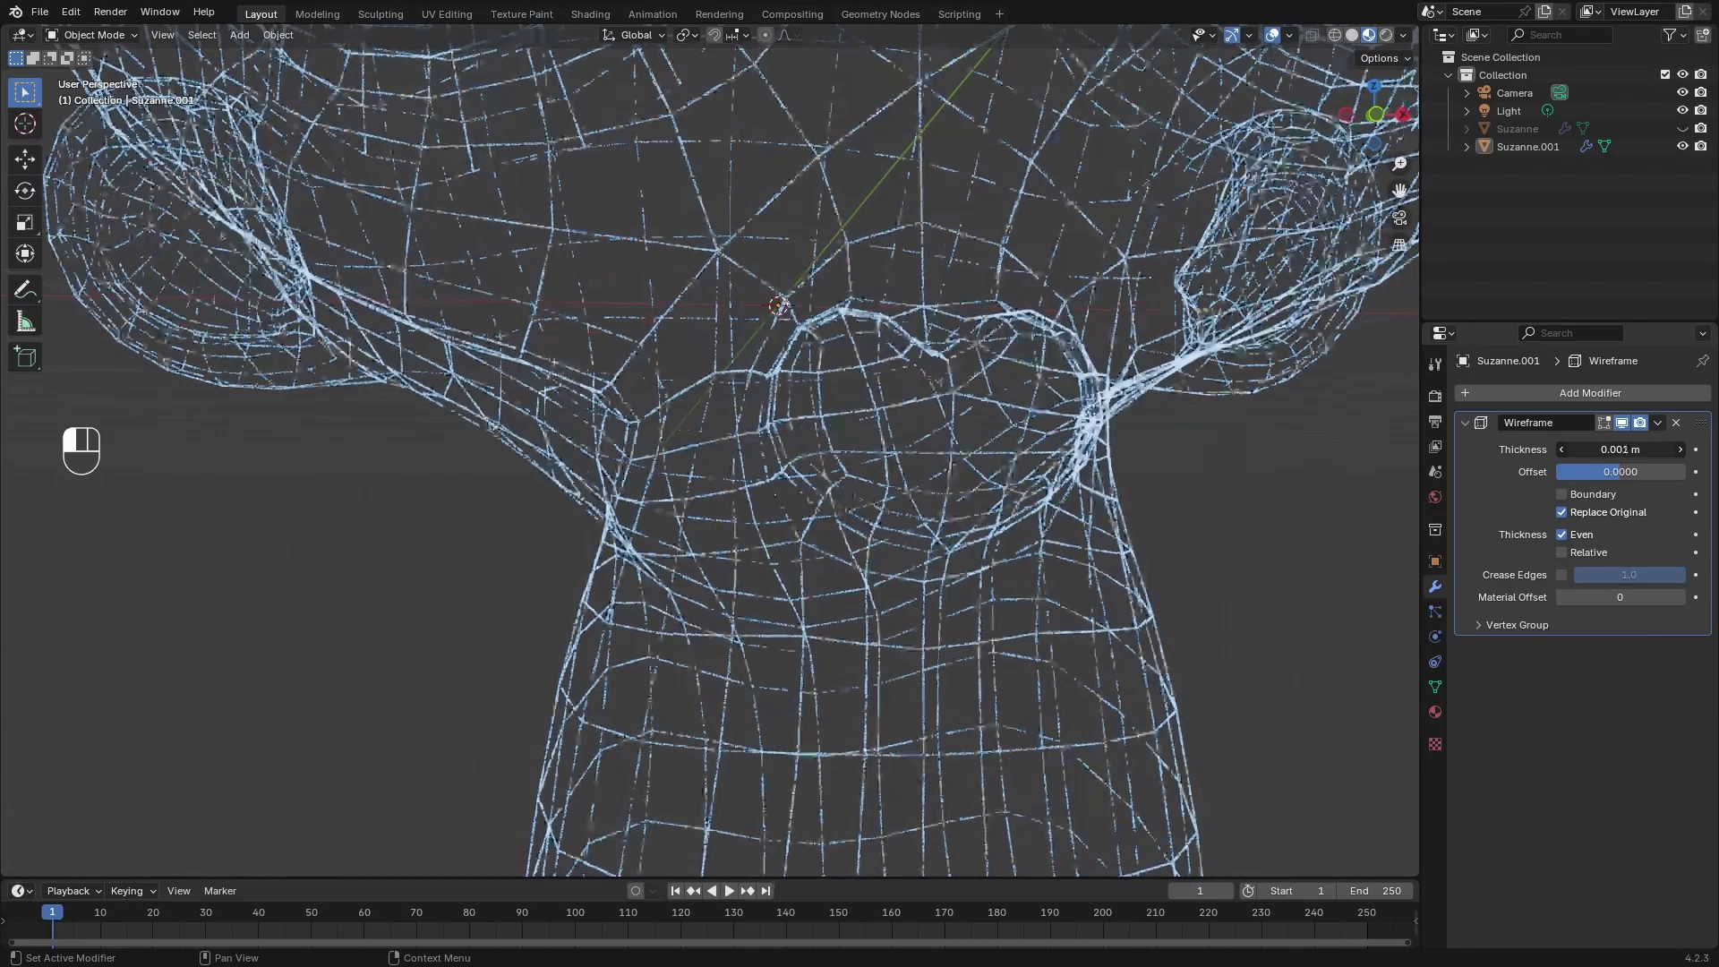
scroll(1014, 570, down, 6)
middle_drag(1014, 562, 1008, 600)
scroll(997, 576, up, 2)
scroll(1008, 600, down, 1)
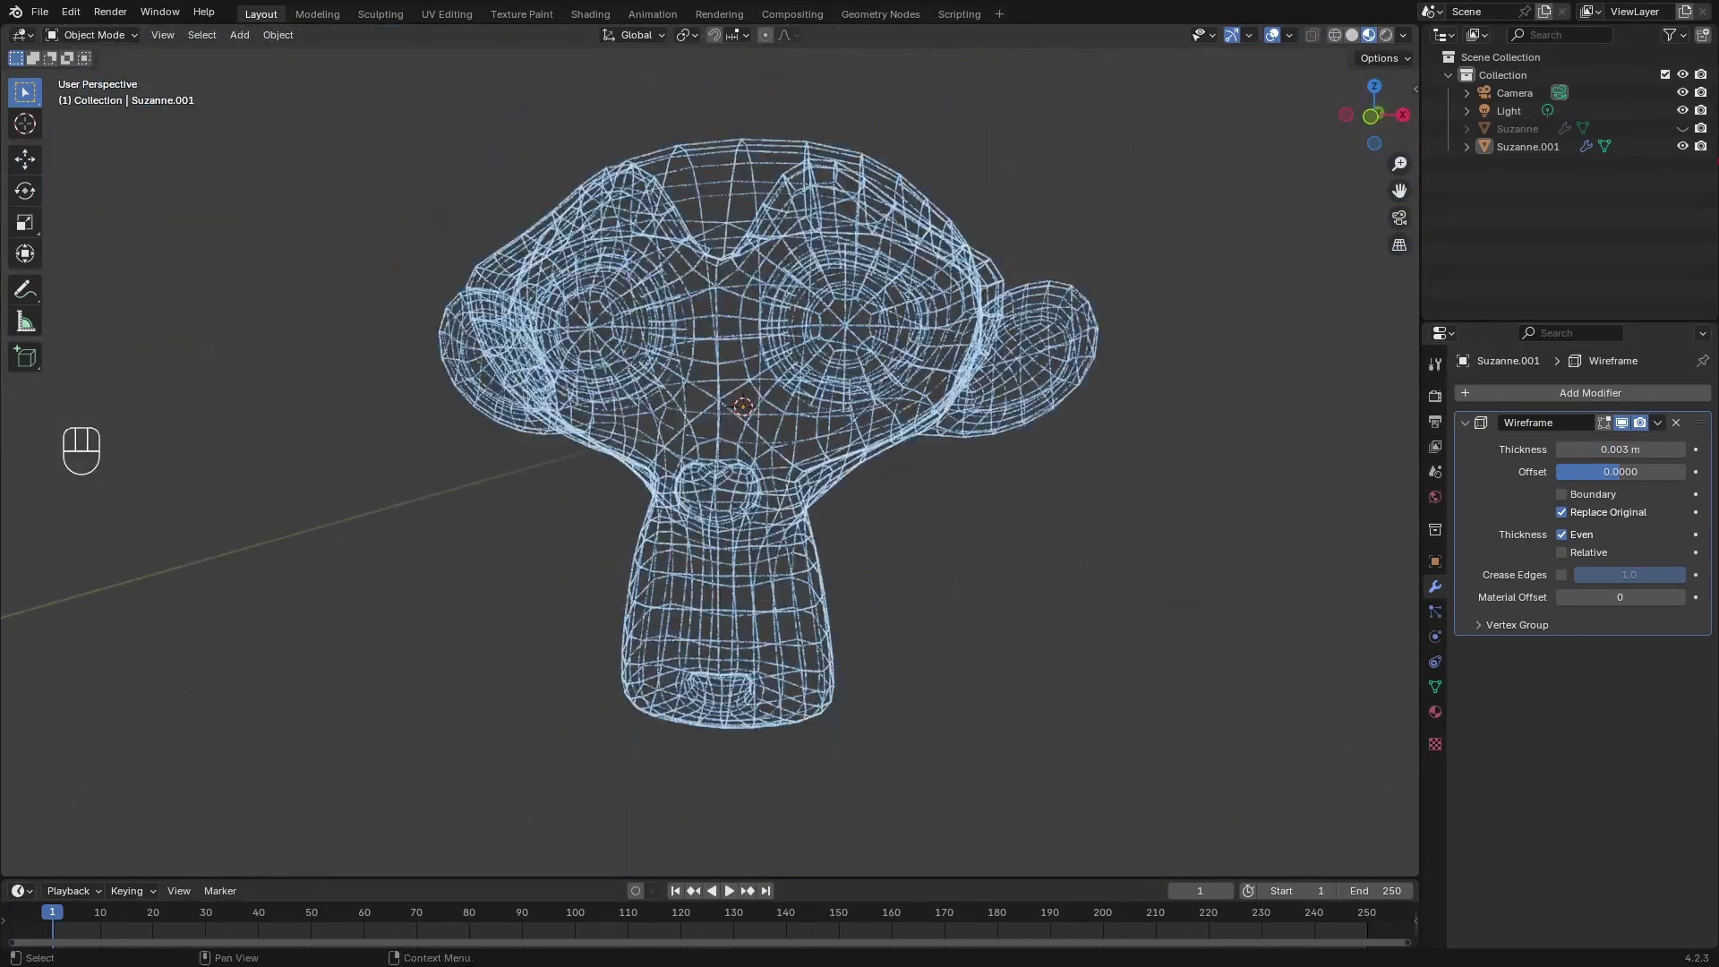
Unhide the original Suzanne and inspect it together with the wireframe copy.
click(1682, 128)
middle_drag(1152, 358, 974, 555)
scroll(1009, 544, up, 2)
scroll(1003, 548, down, 3)
scroll(974, 555, up, 1)
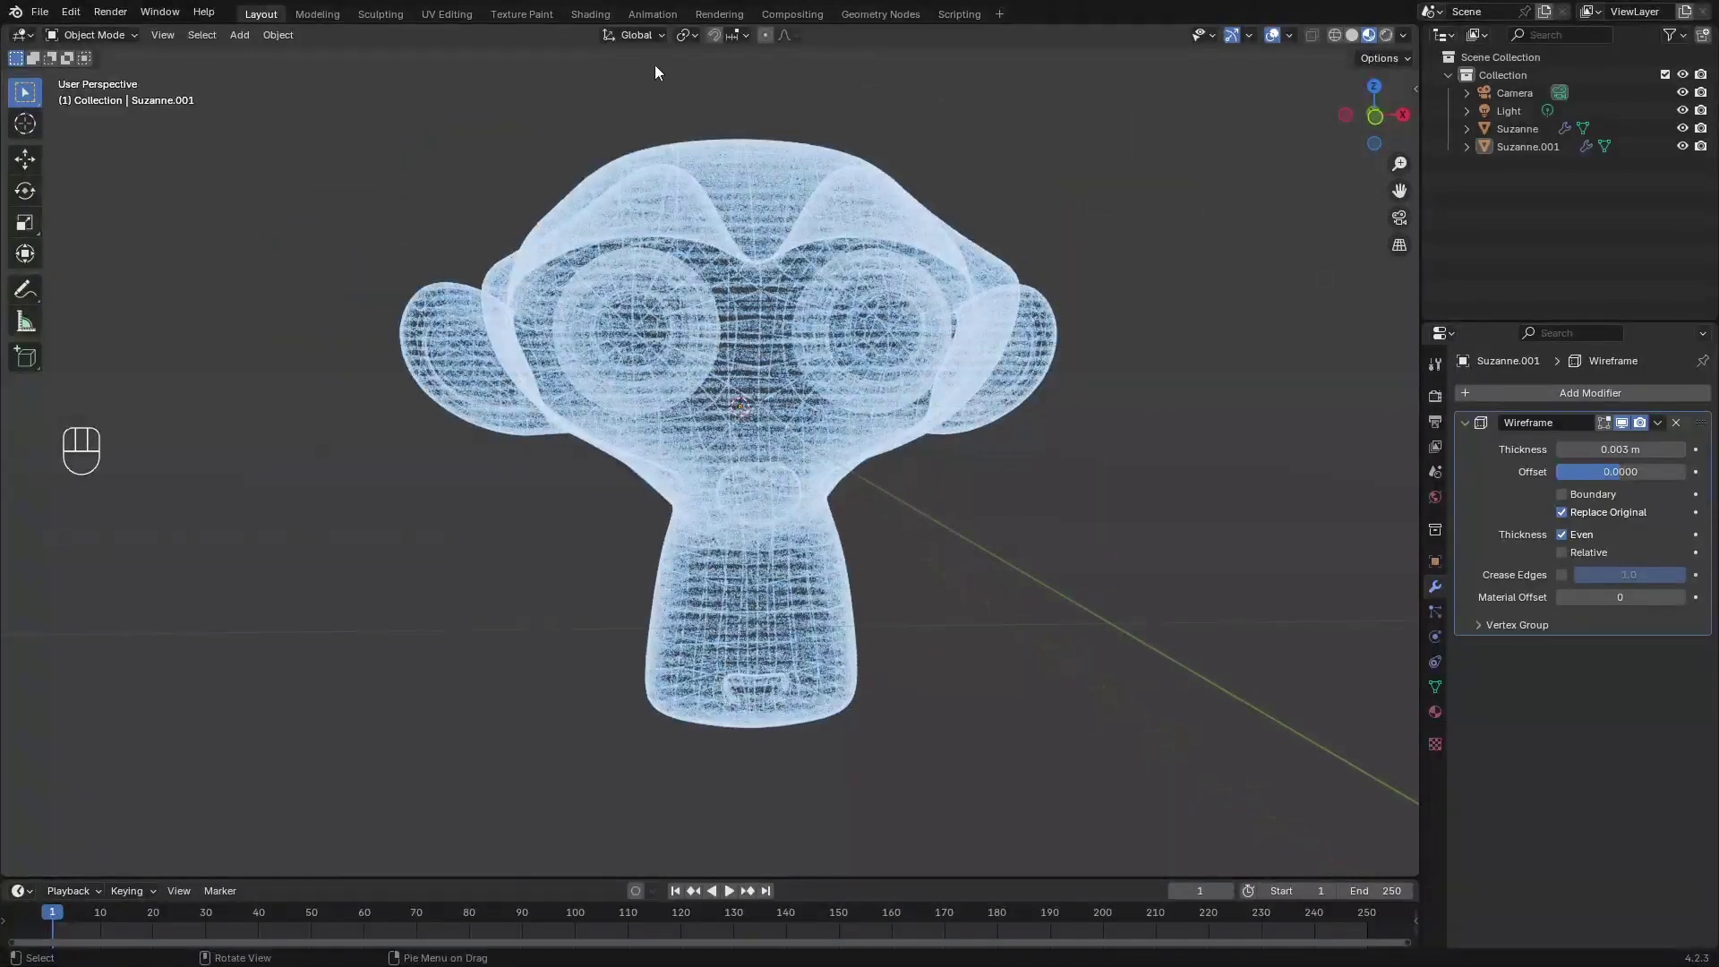
Switch to the Shading workspace and view the hologram from the front.
click(590, 13)
mouse_move(743, 379)
middle_down()
mouse_move(791, 381)
mouse_move(807, 334)
mouse_move(791, 349)
mouse_move(816, 373)
middle_up()
scroll(791, 381, up, 2)
scroll(808, 334, down, 2)
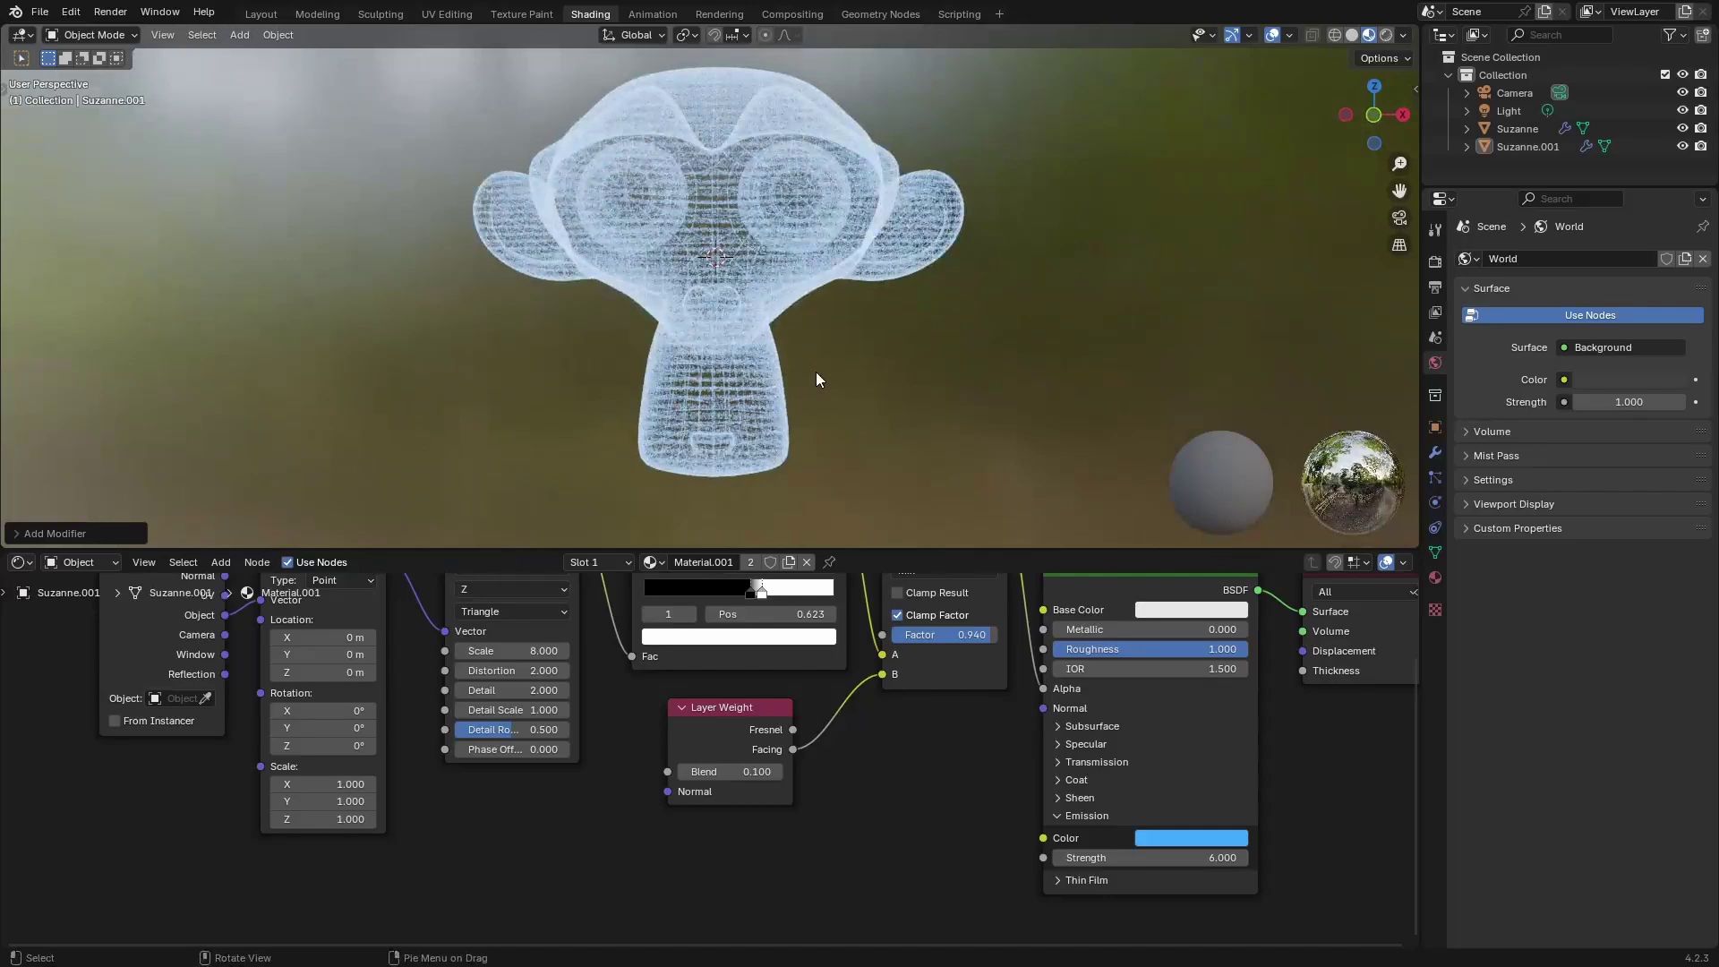
middle_drag(761, 296, 867, 367)
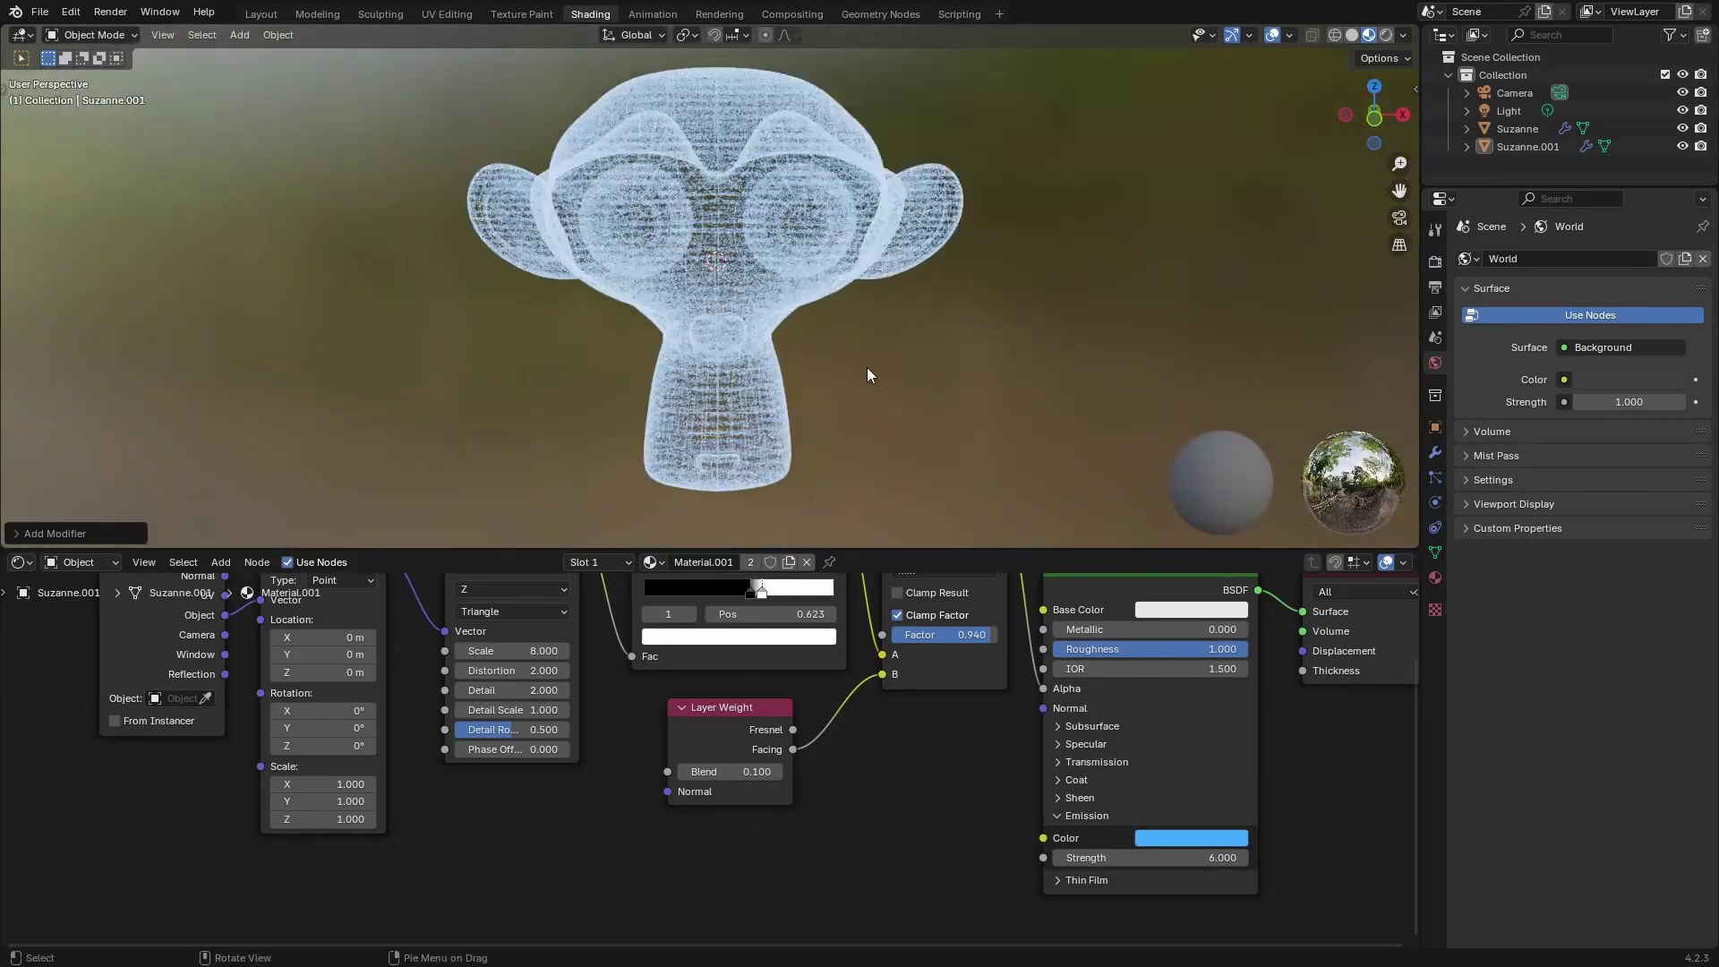
Try to add a particle system to the wireframe copy, Suzanne.001.
click(1434, 477)
click(1702, 258)
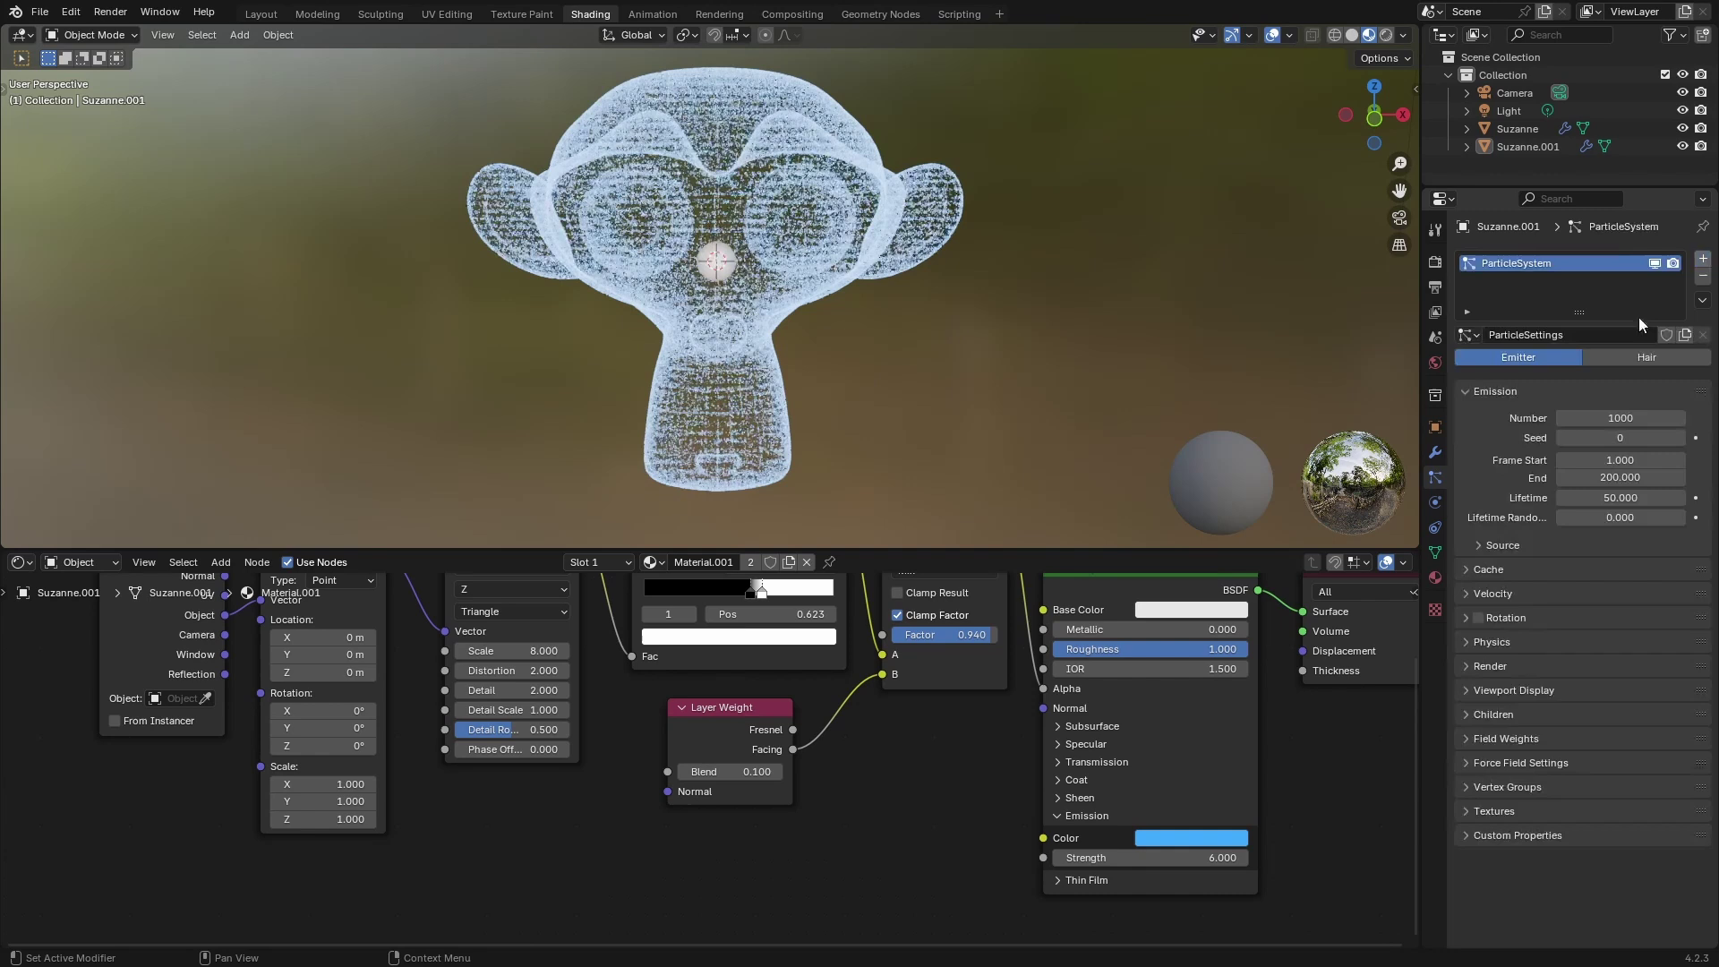
middle_drag(859, 315, 840, 313)
key(ctrl+z)
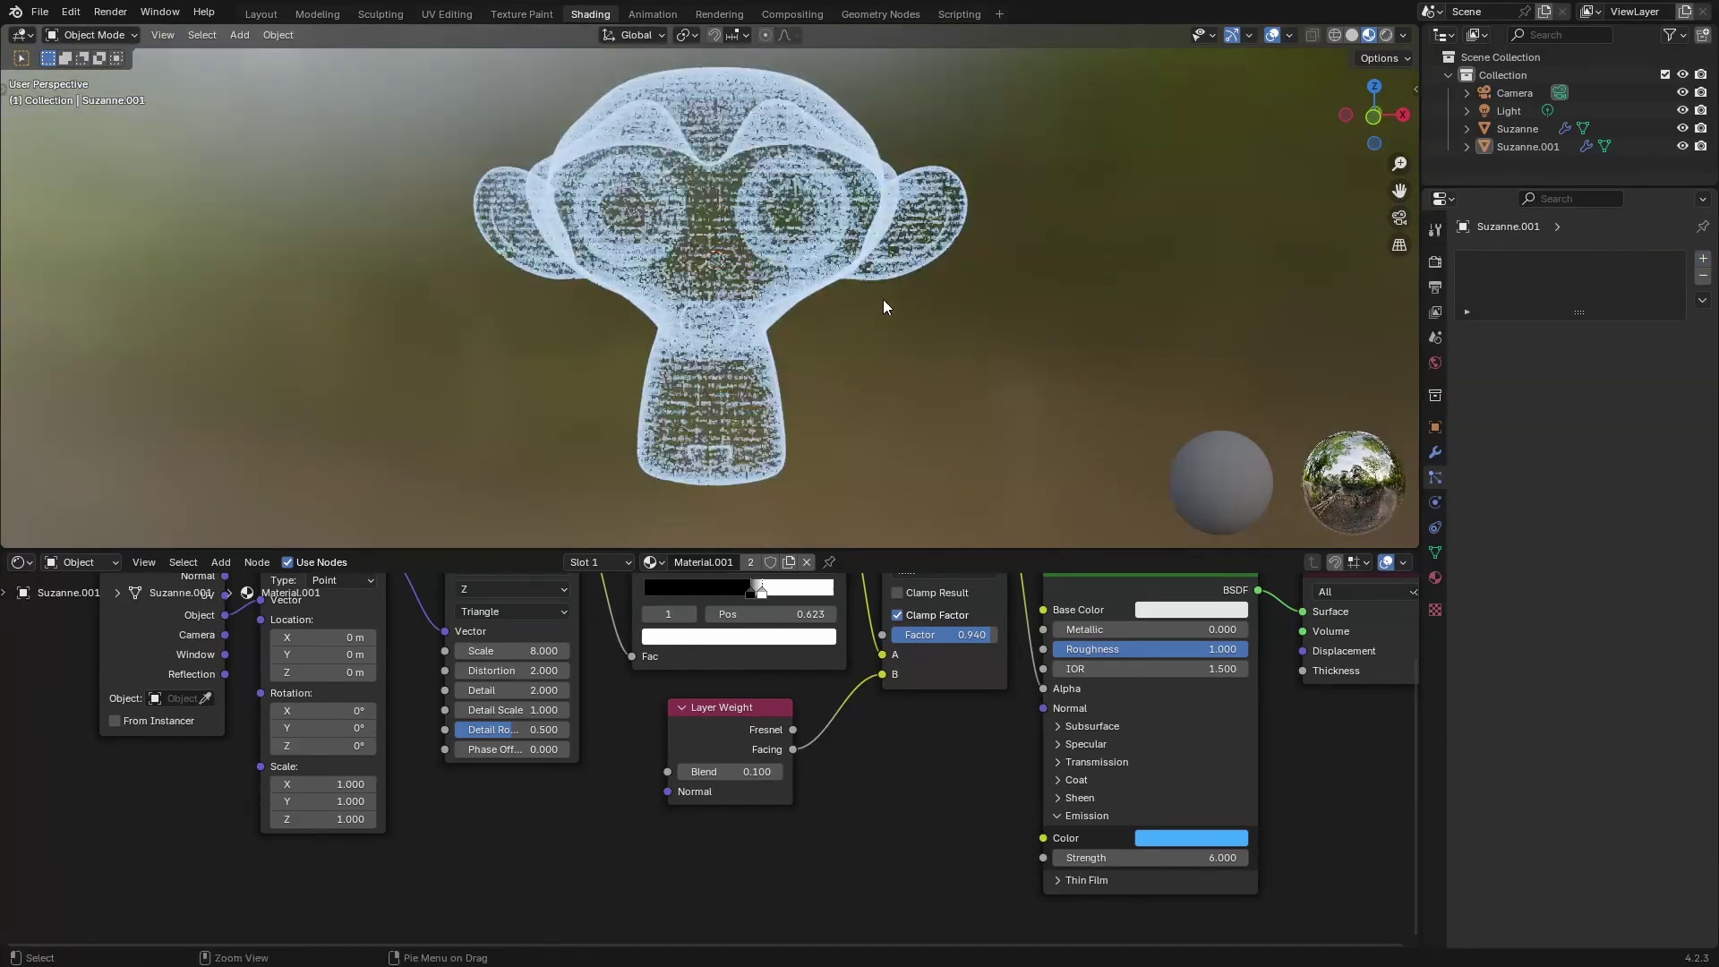
Add a particle system to the original Suzanne and set its seed to 2.
click(945, 206)
click(1512, 128)
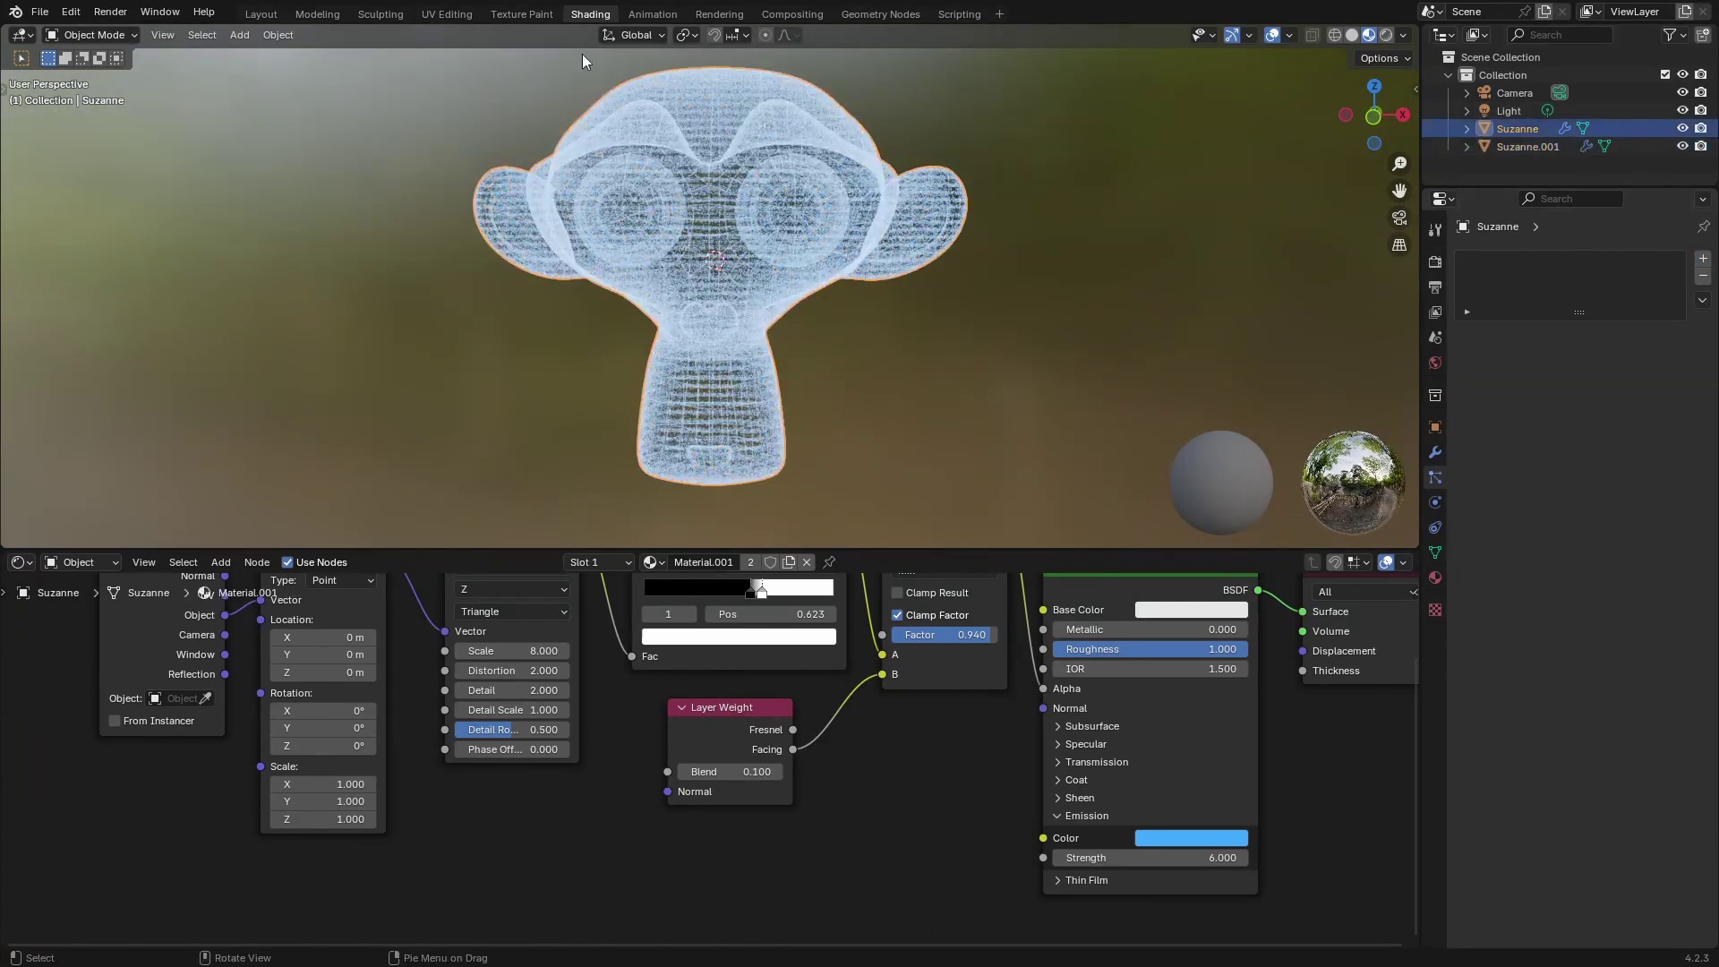
click(1702, 258)
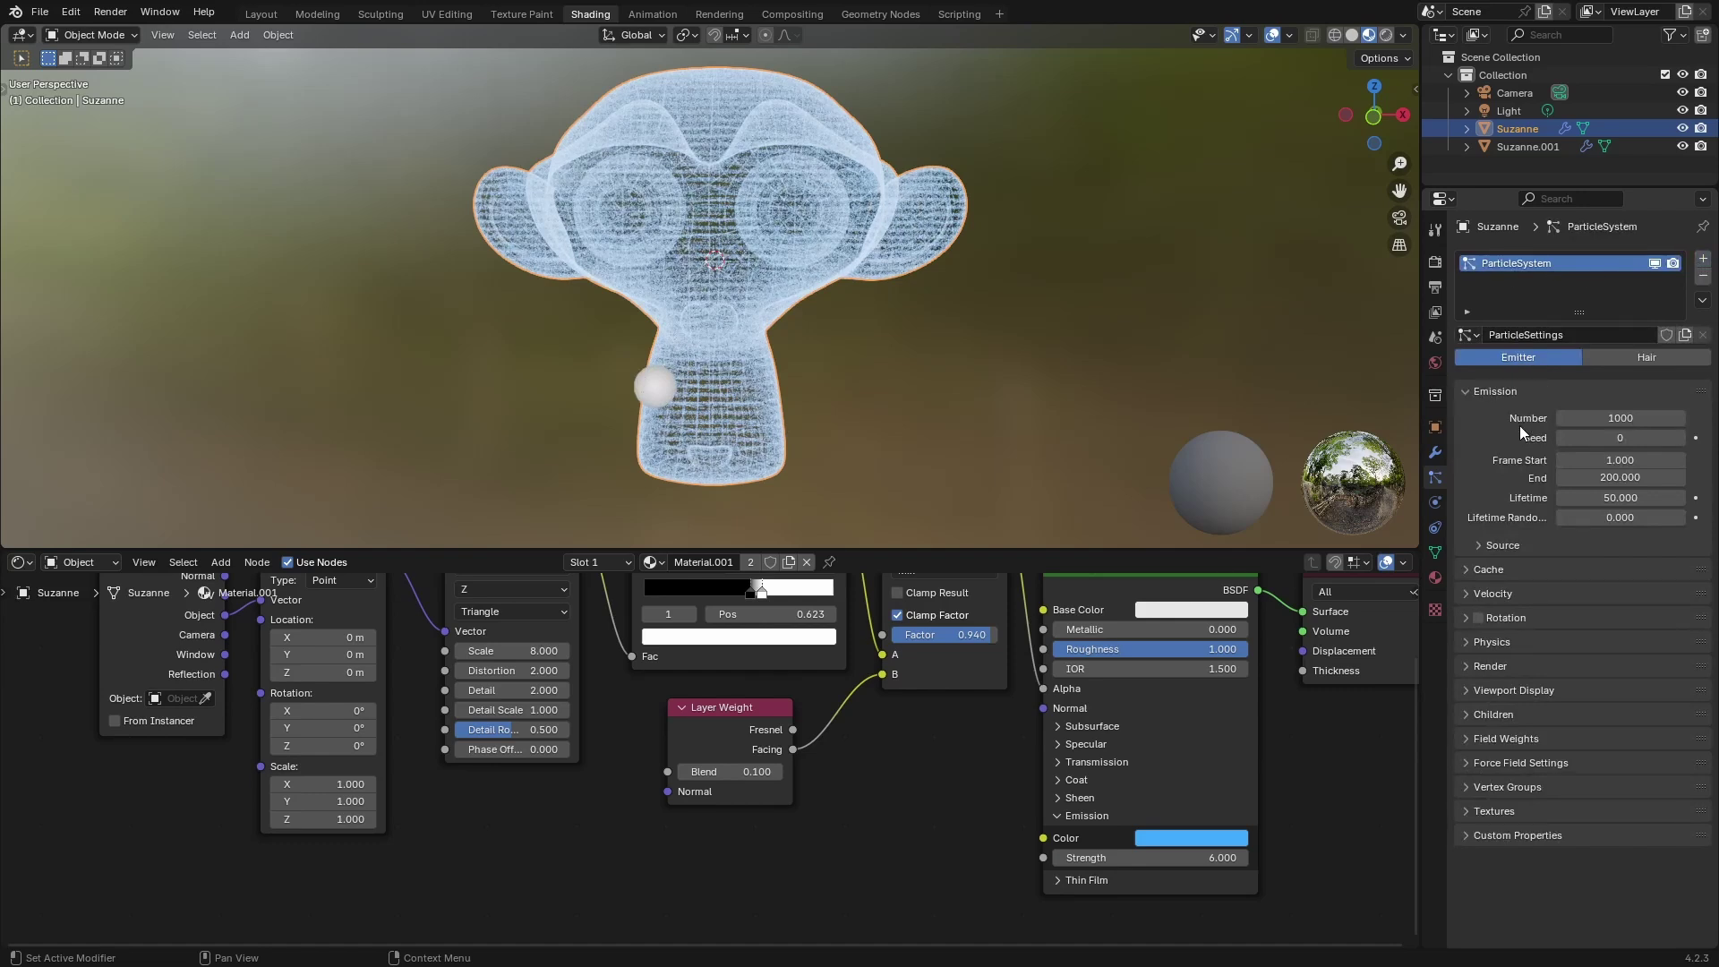
click(1619, 438)
text(2)
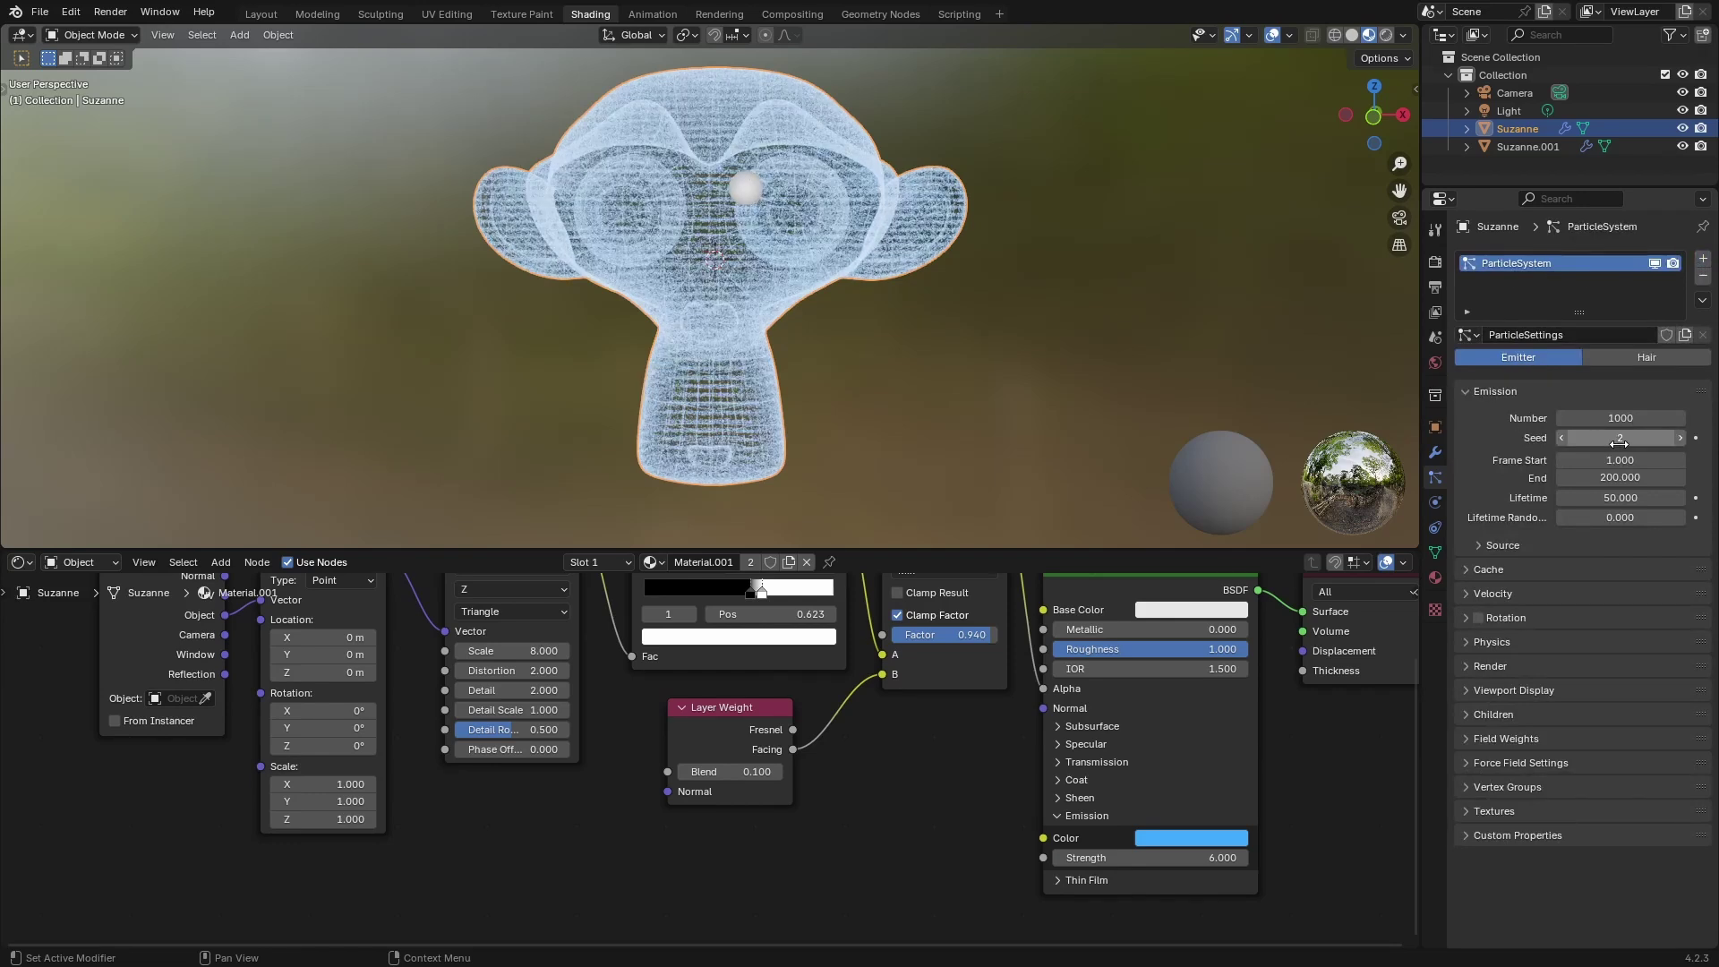
key(Return)
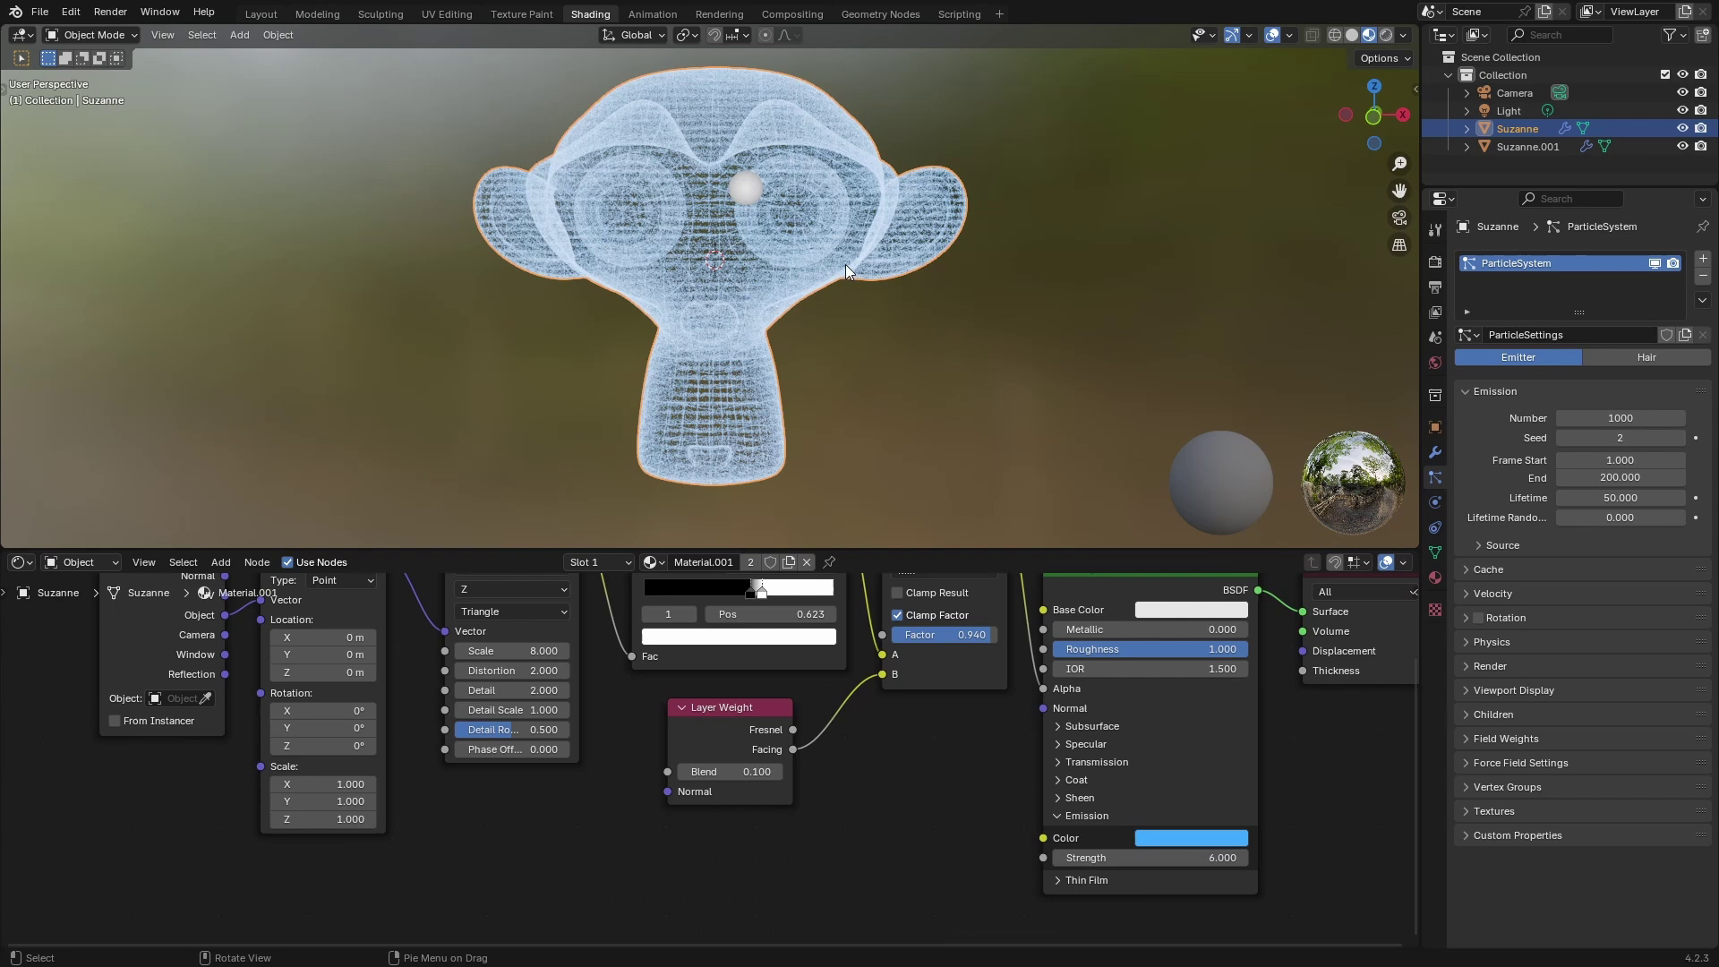
Set the particle system's gravity field weight to 0 and play the animation to check the emission.
click(1513, 738)
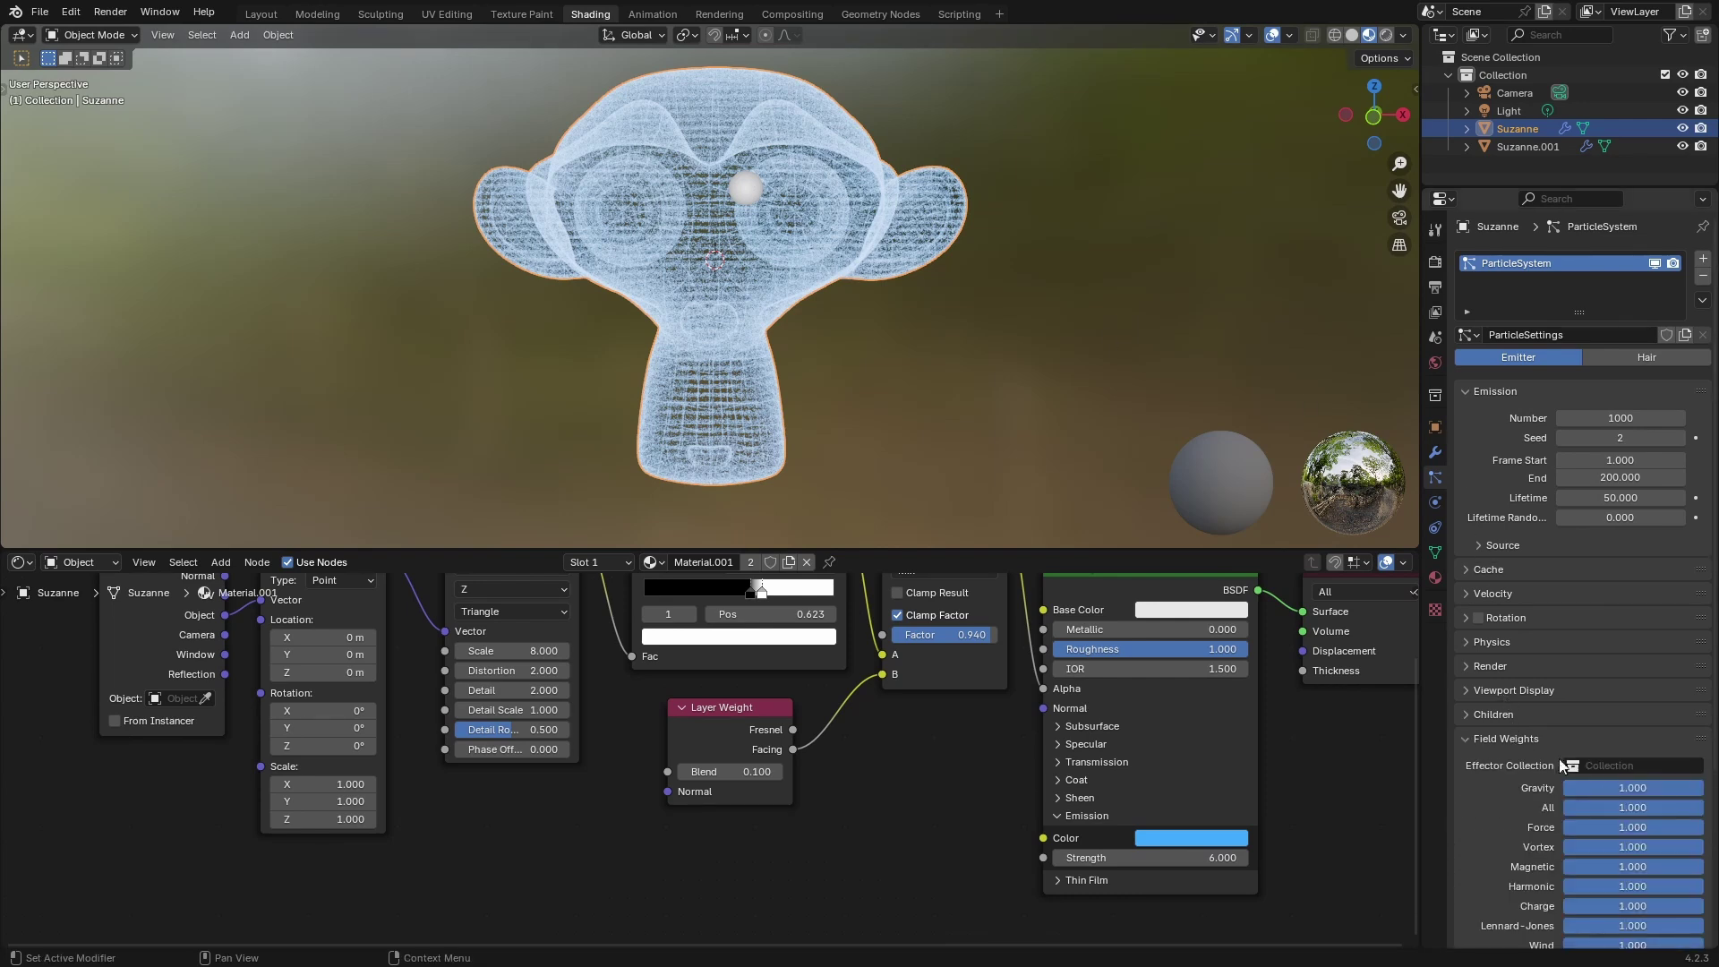
drag(1637, 788, 1497, 787)
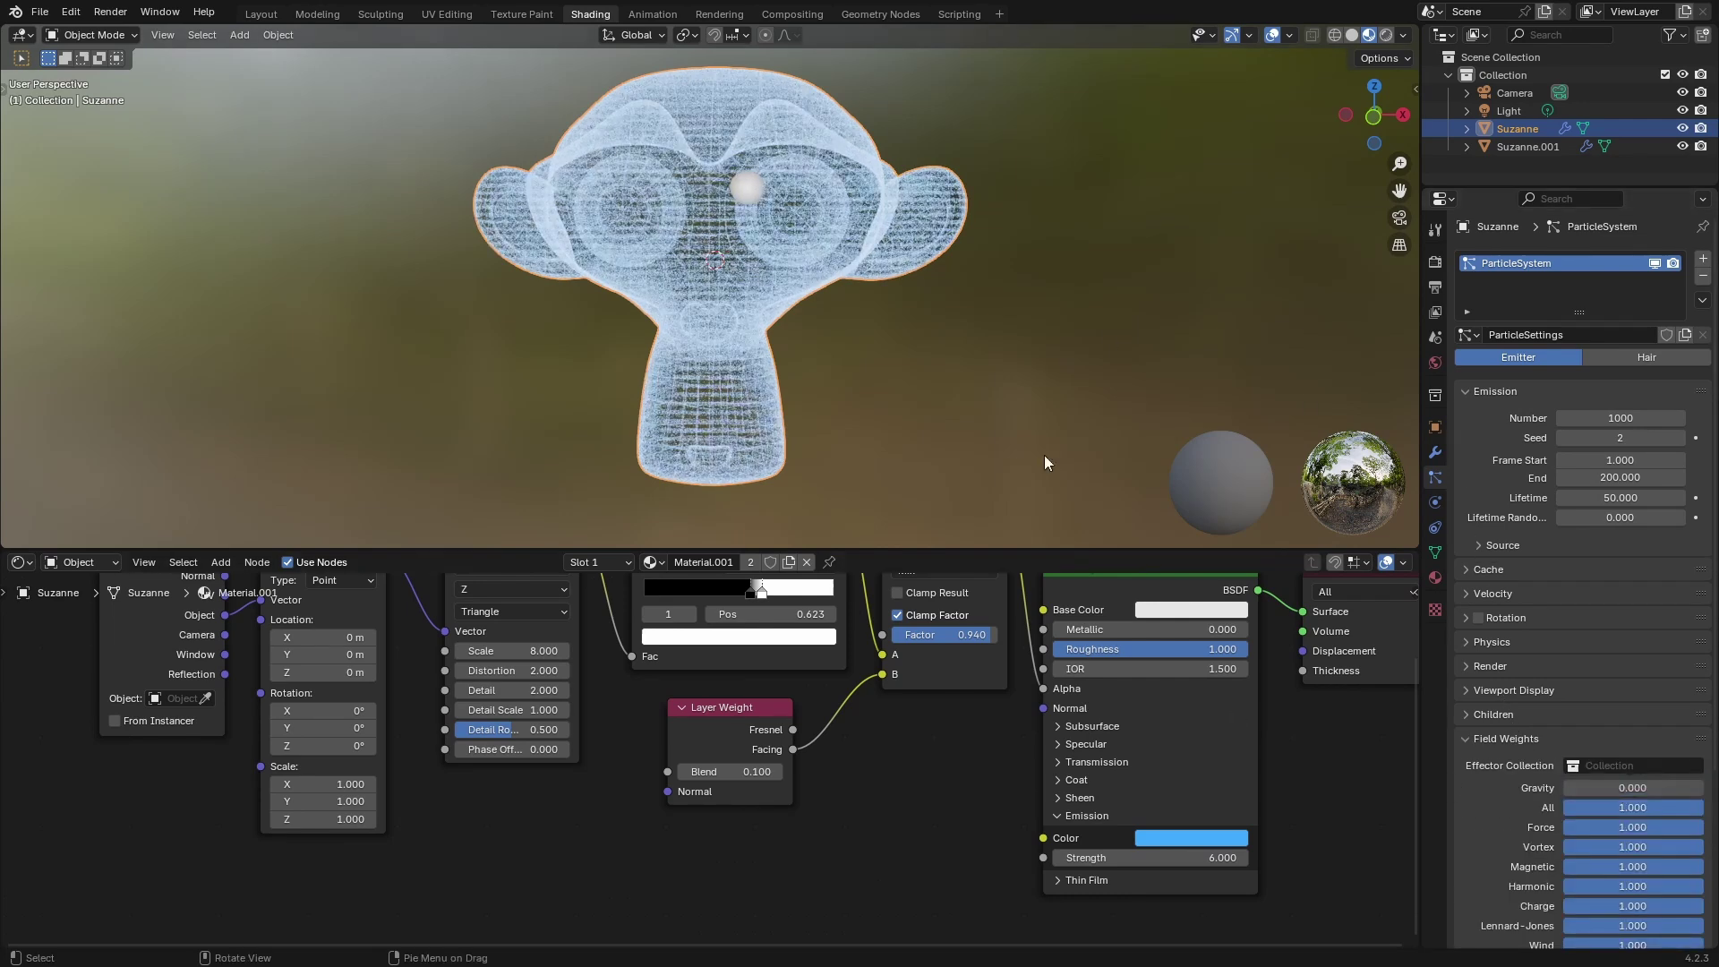
key(space)
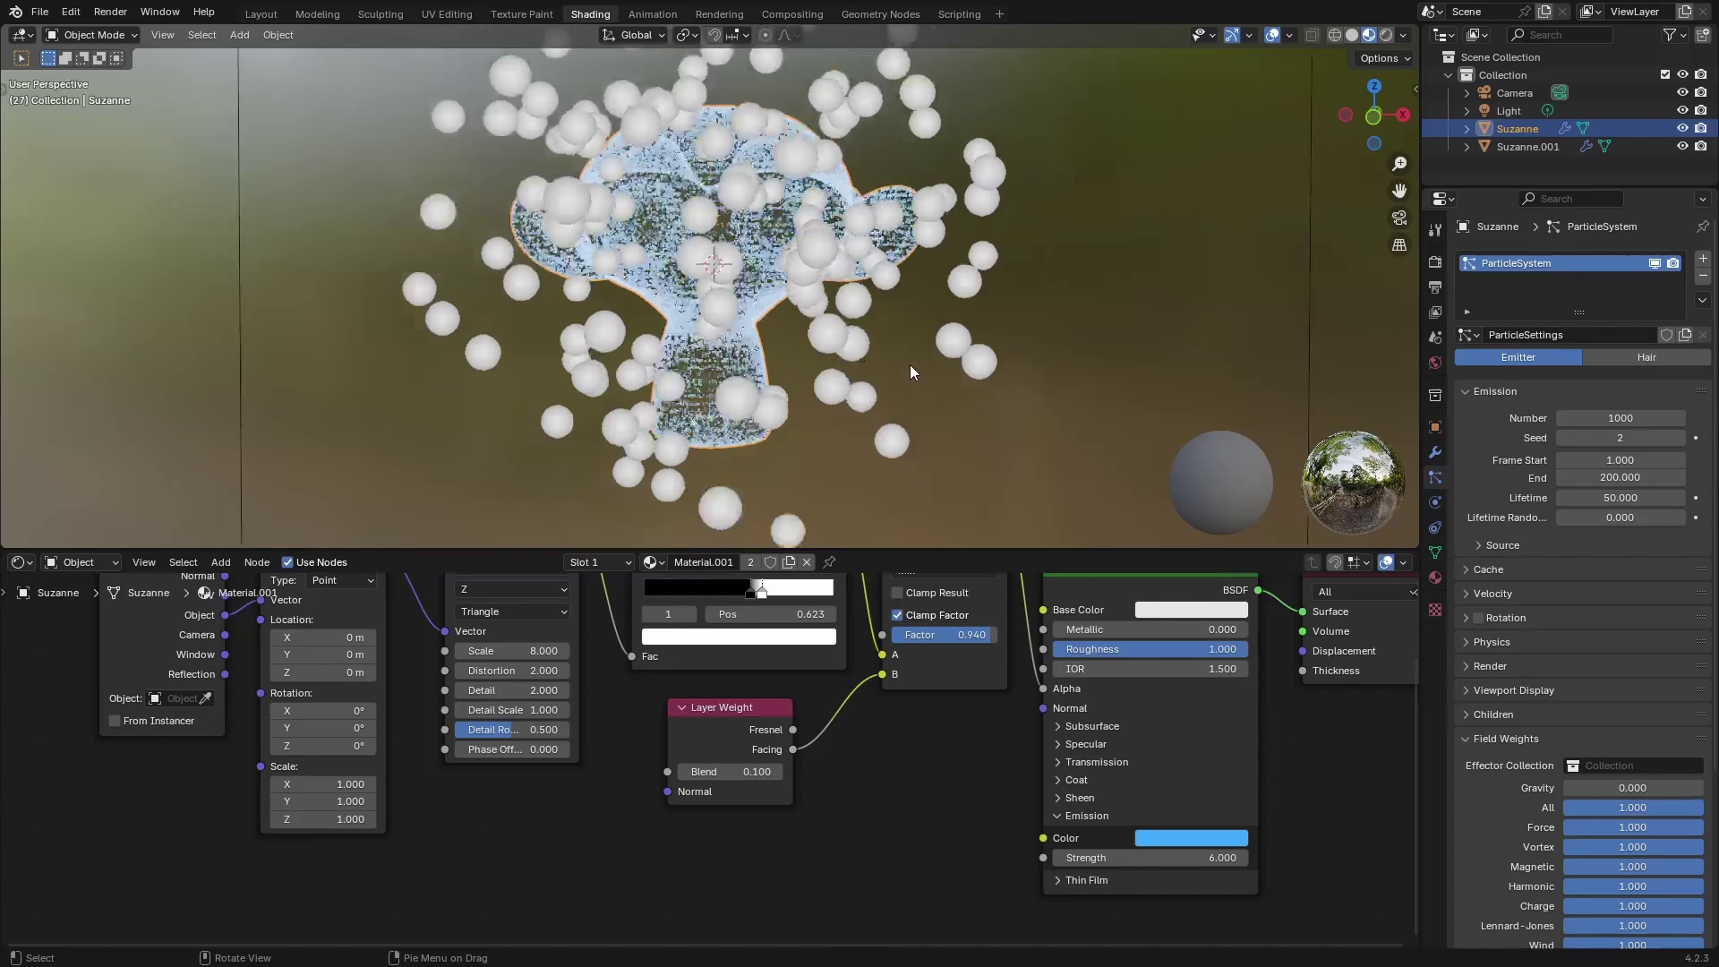
middle_drag(910, 363, 792, 389)
scroll(836, 387, up, 3)
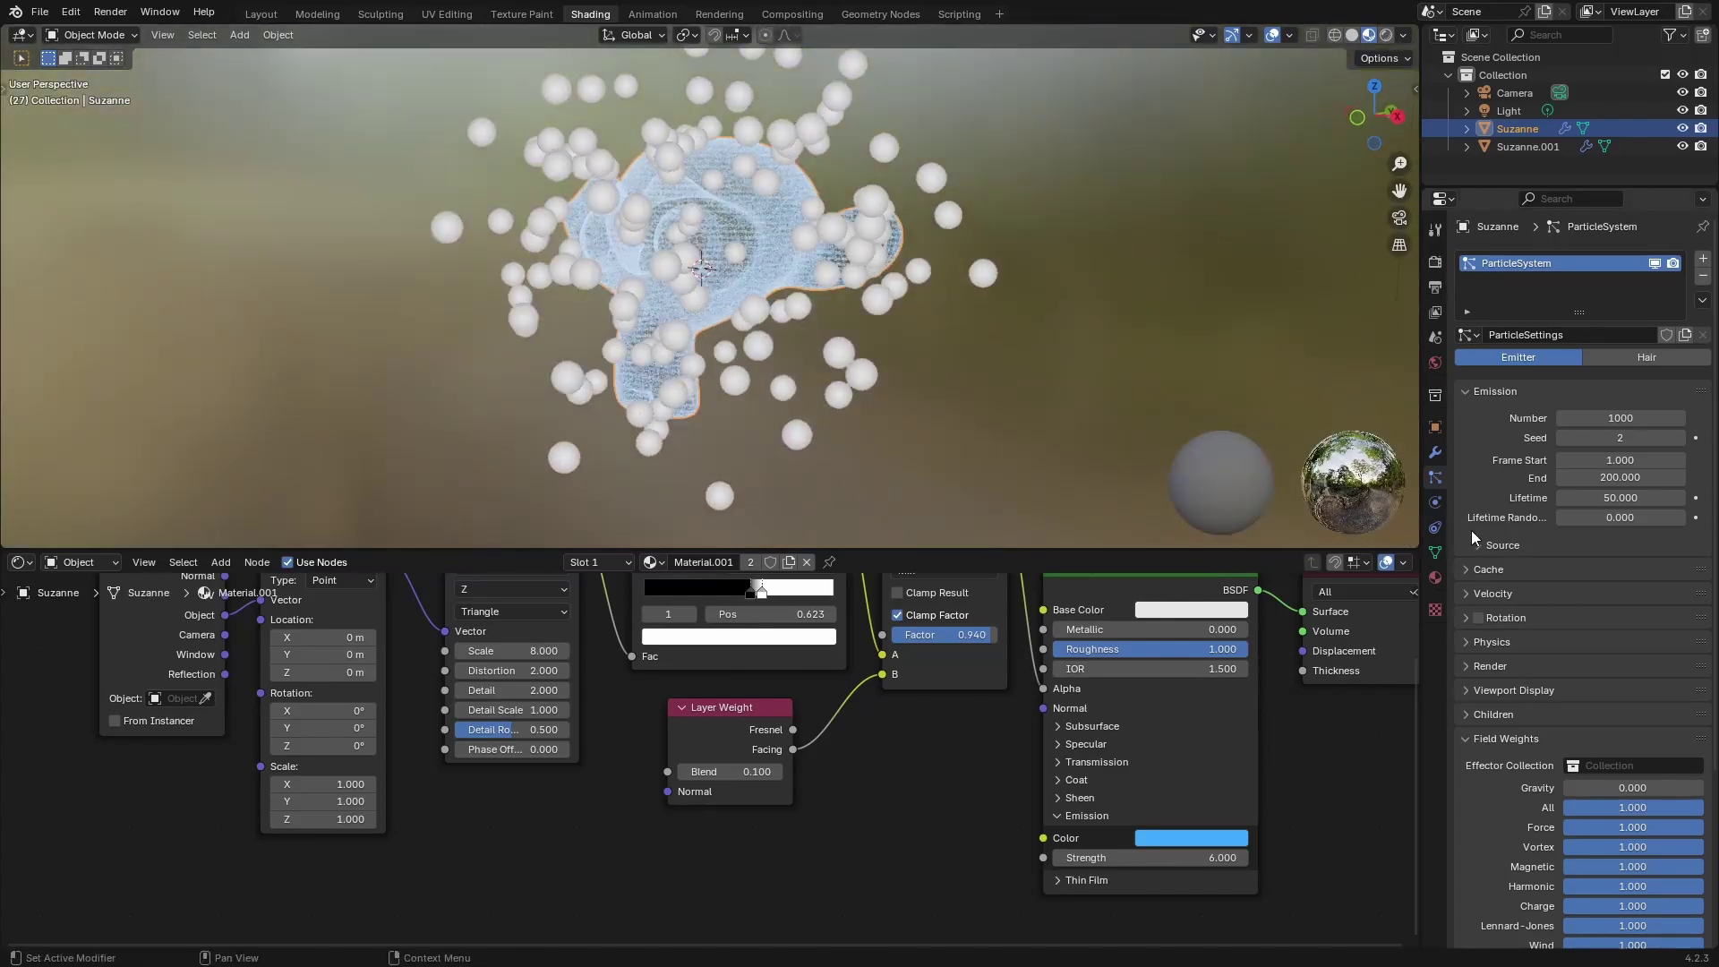
Set the particles' normal velocity to 0.2 m/s and play the animation to check their spread.
click(1500, 591)
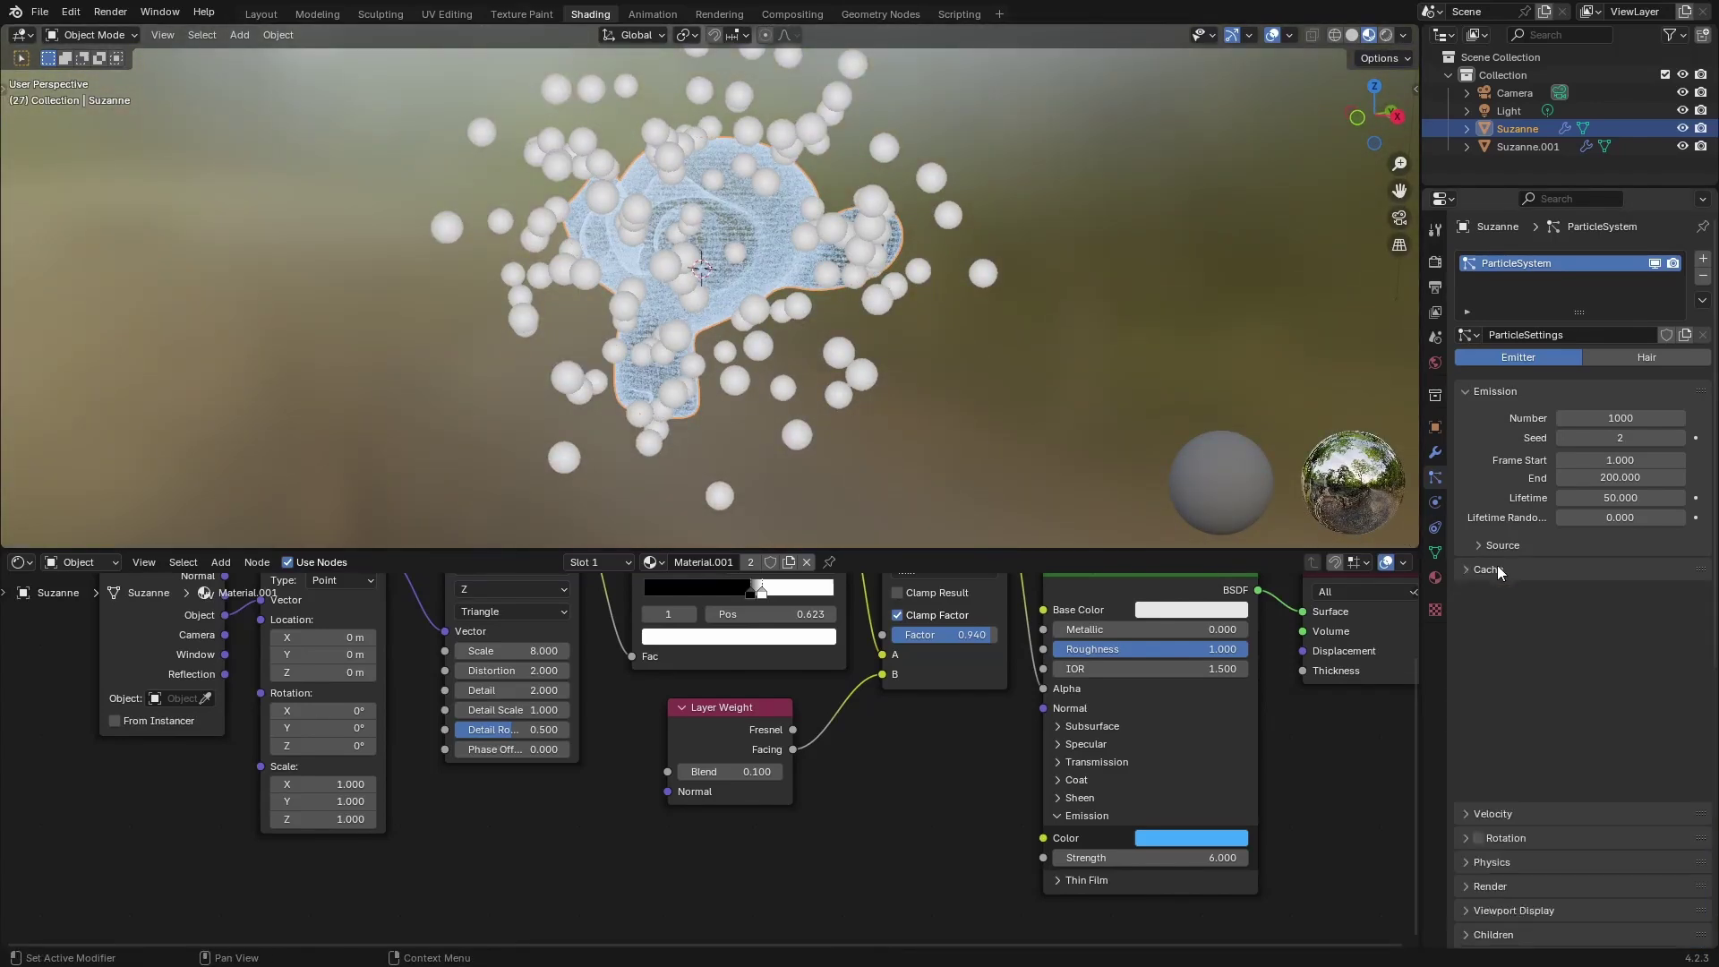
click(1632, 619)
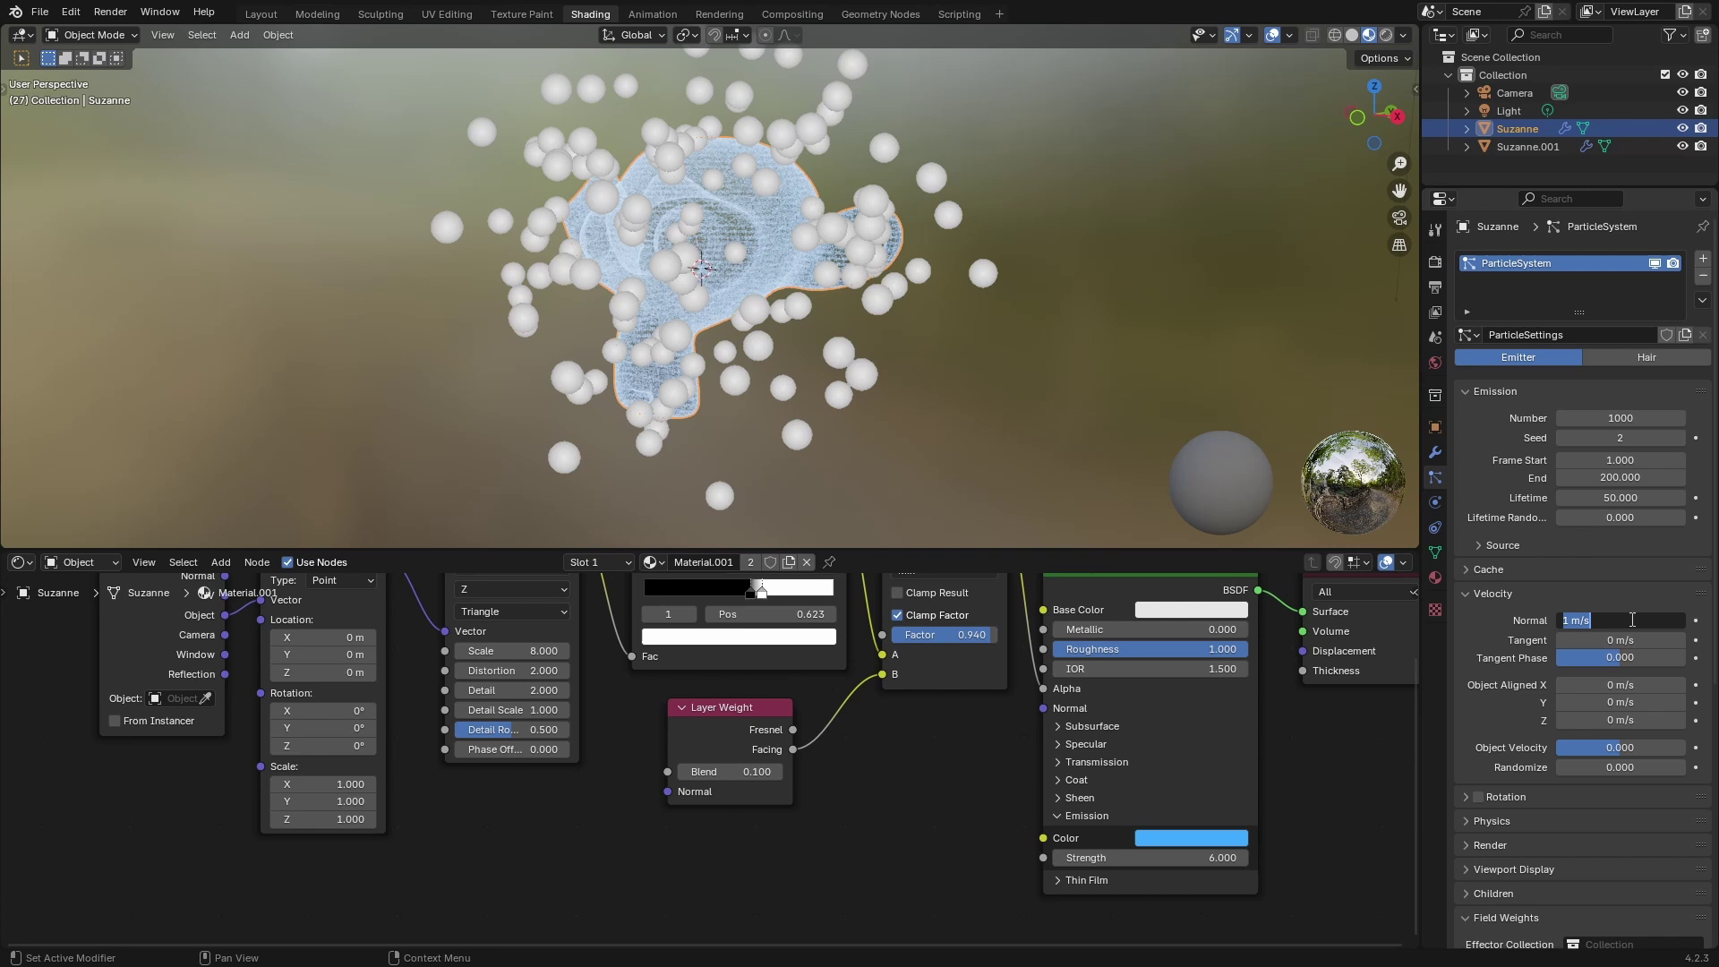
text(0.2)
key(Return)
key(space)
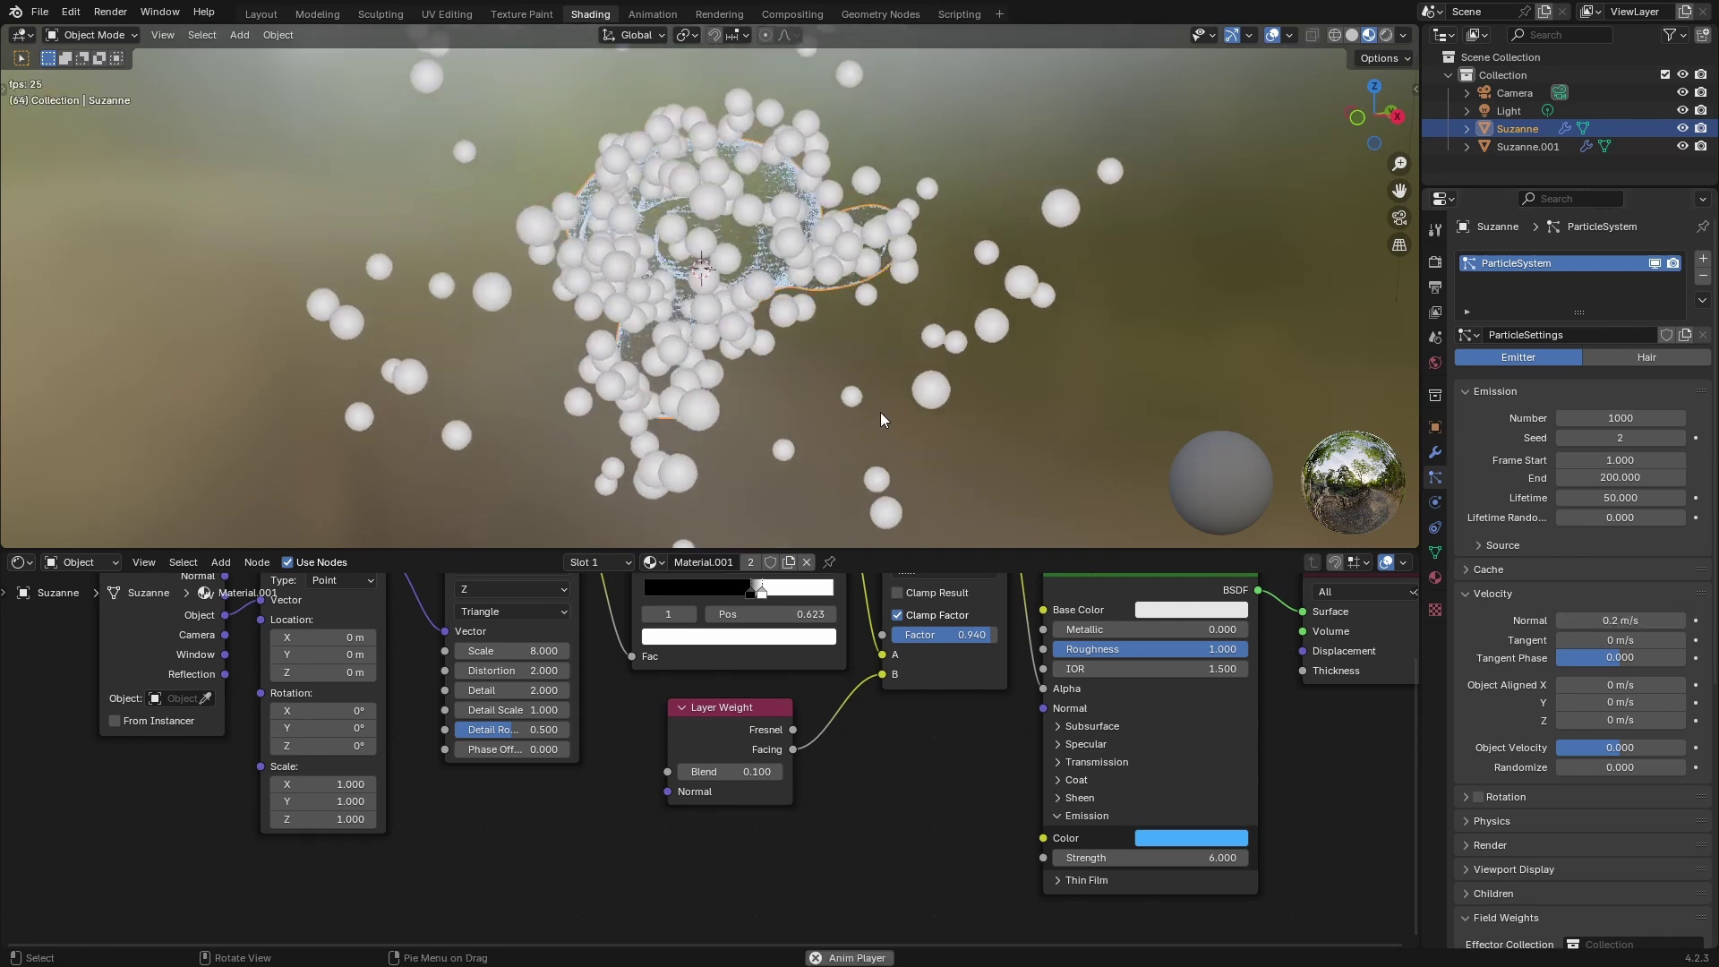
mouse_move(879, 412)
middle_down()
mouse_move(910, 403)
mouse_move(856, 410)
middle_up()
key(space)
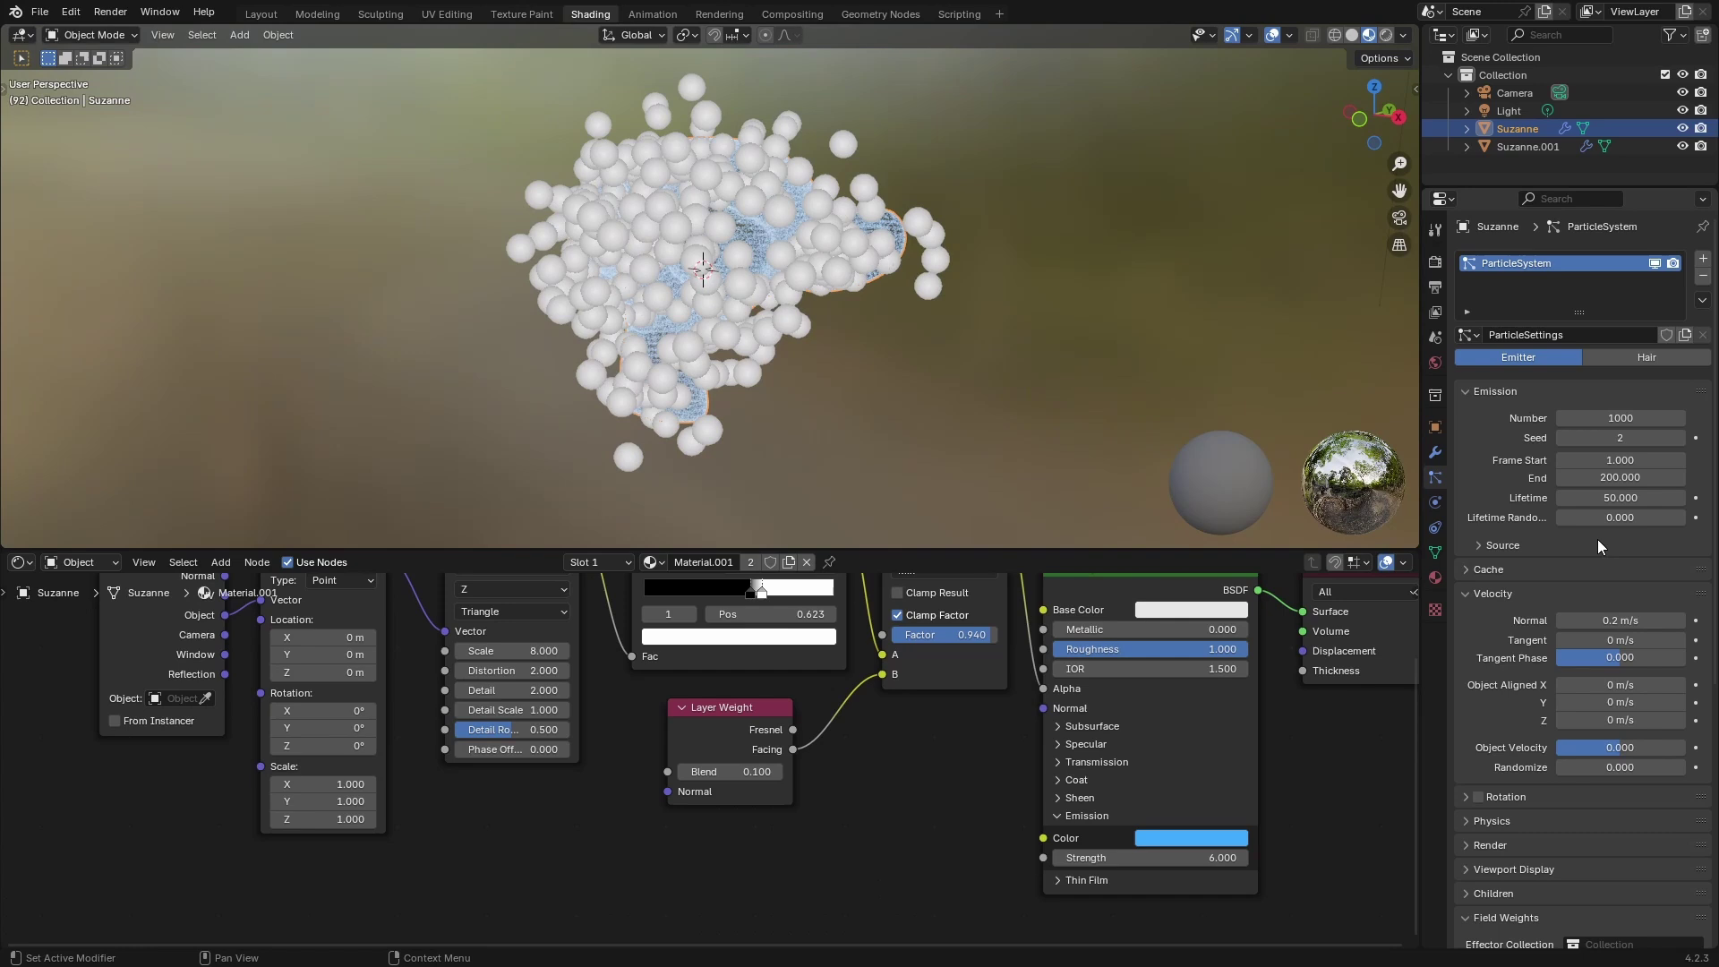
Set the particles' lifetime randomness to 1.000 and play back the animation.
drag(1597, 518, 1686, 517)
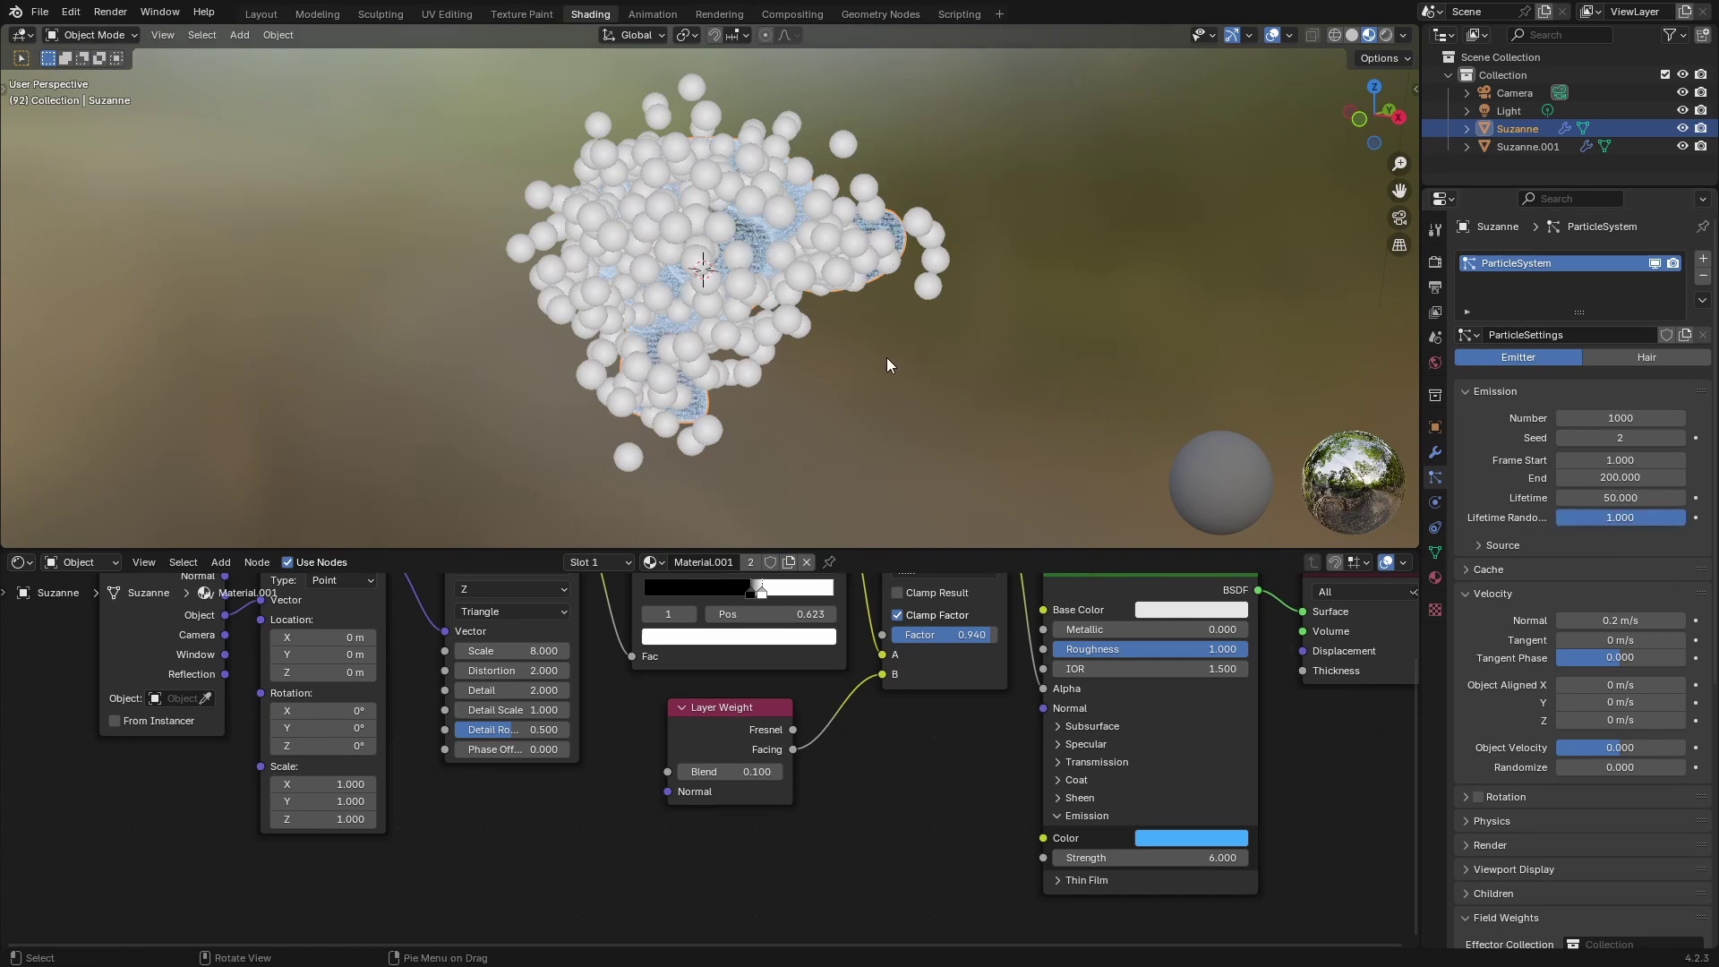
key(space)
middle_drag(850, 395, 888, 391)
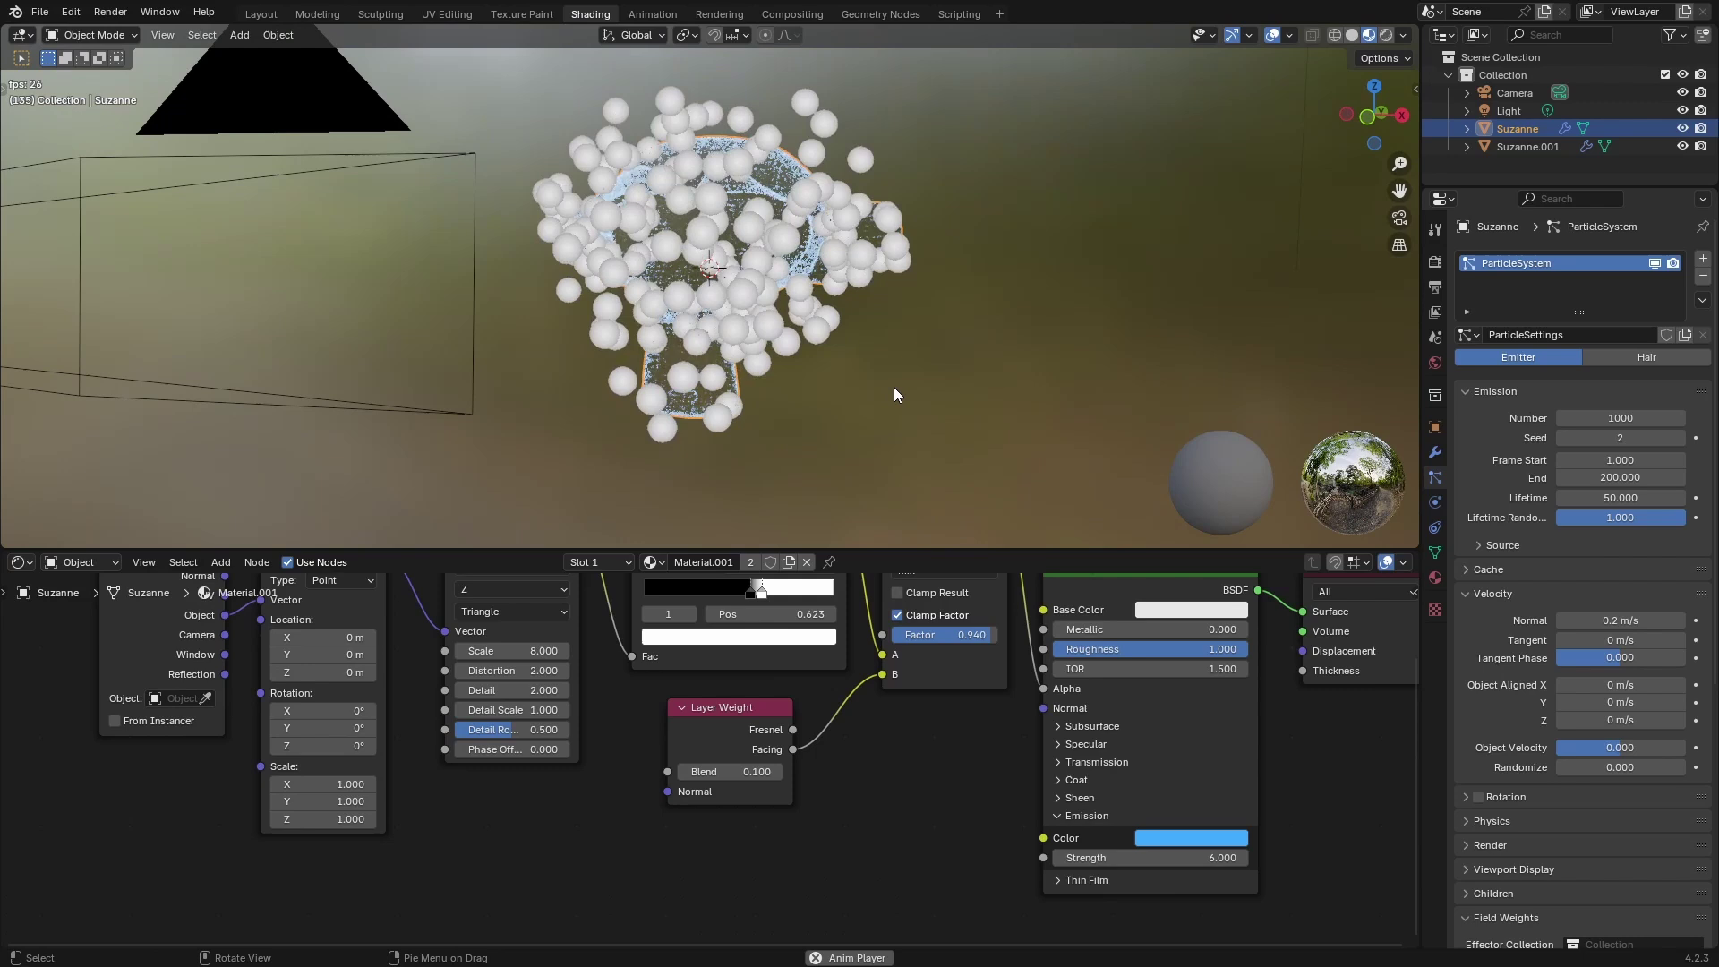
key(space)
Set Suzanne's particle system to render its particles as Object instead of halos.
scroll(1576, 711, down, 4)
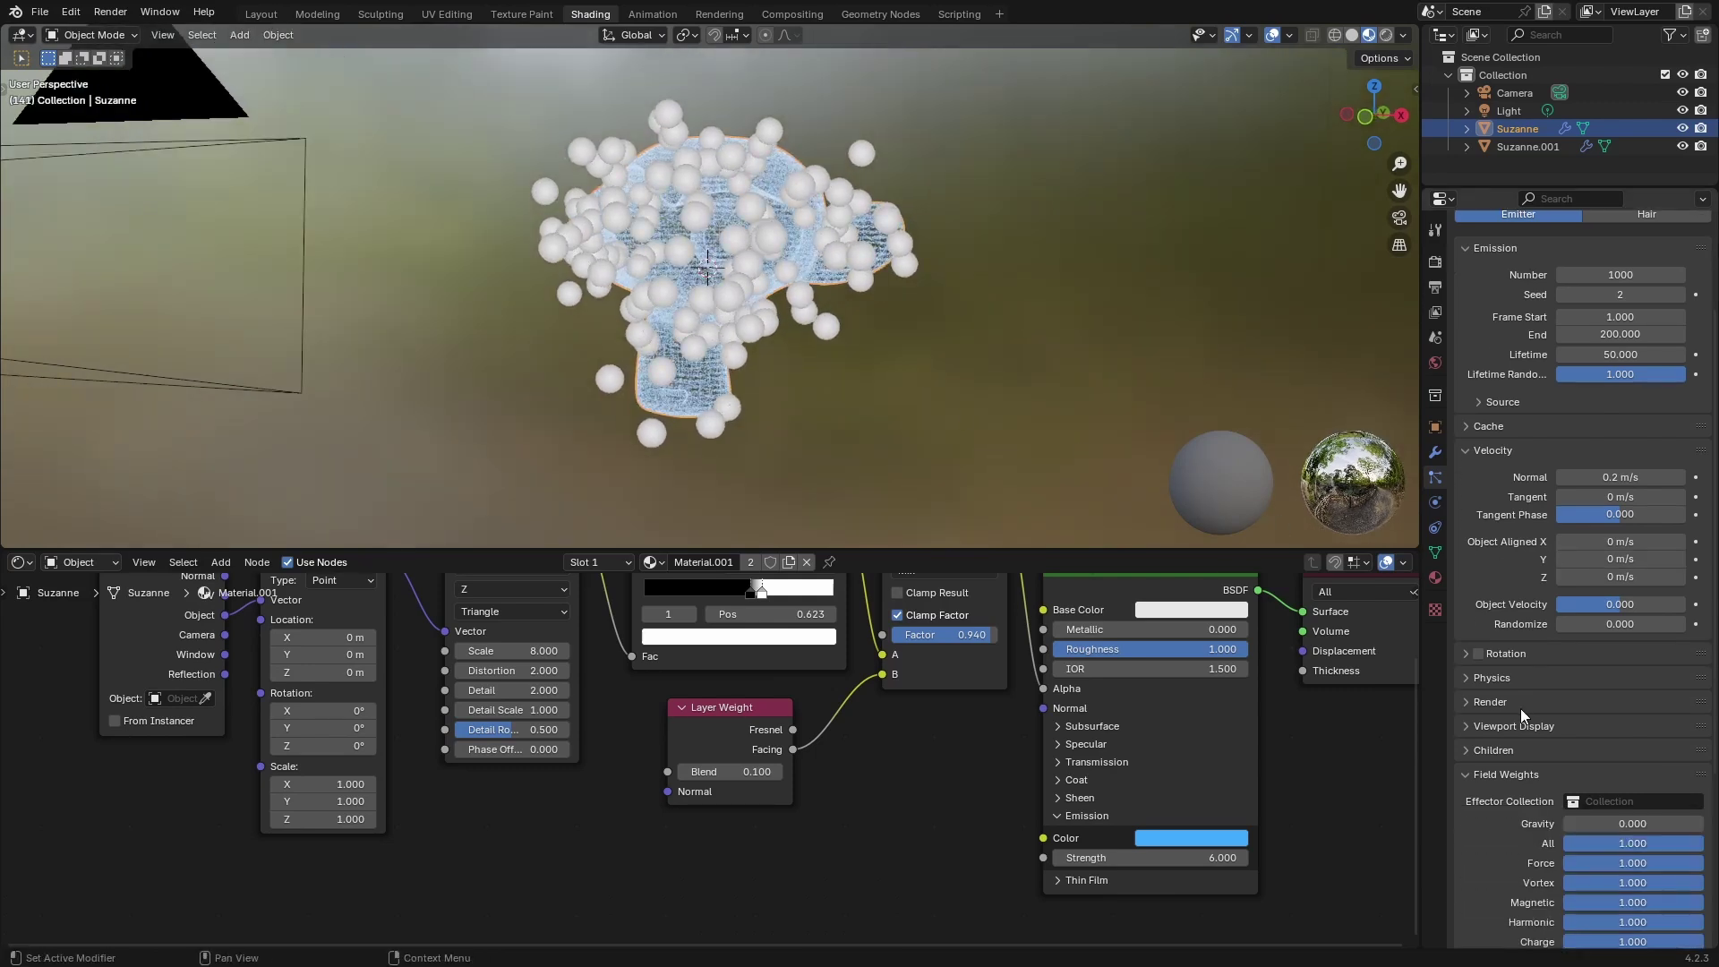
click(1472, 678)
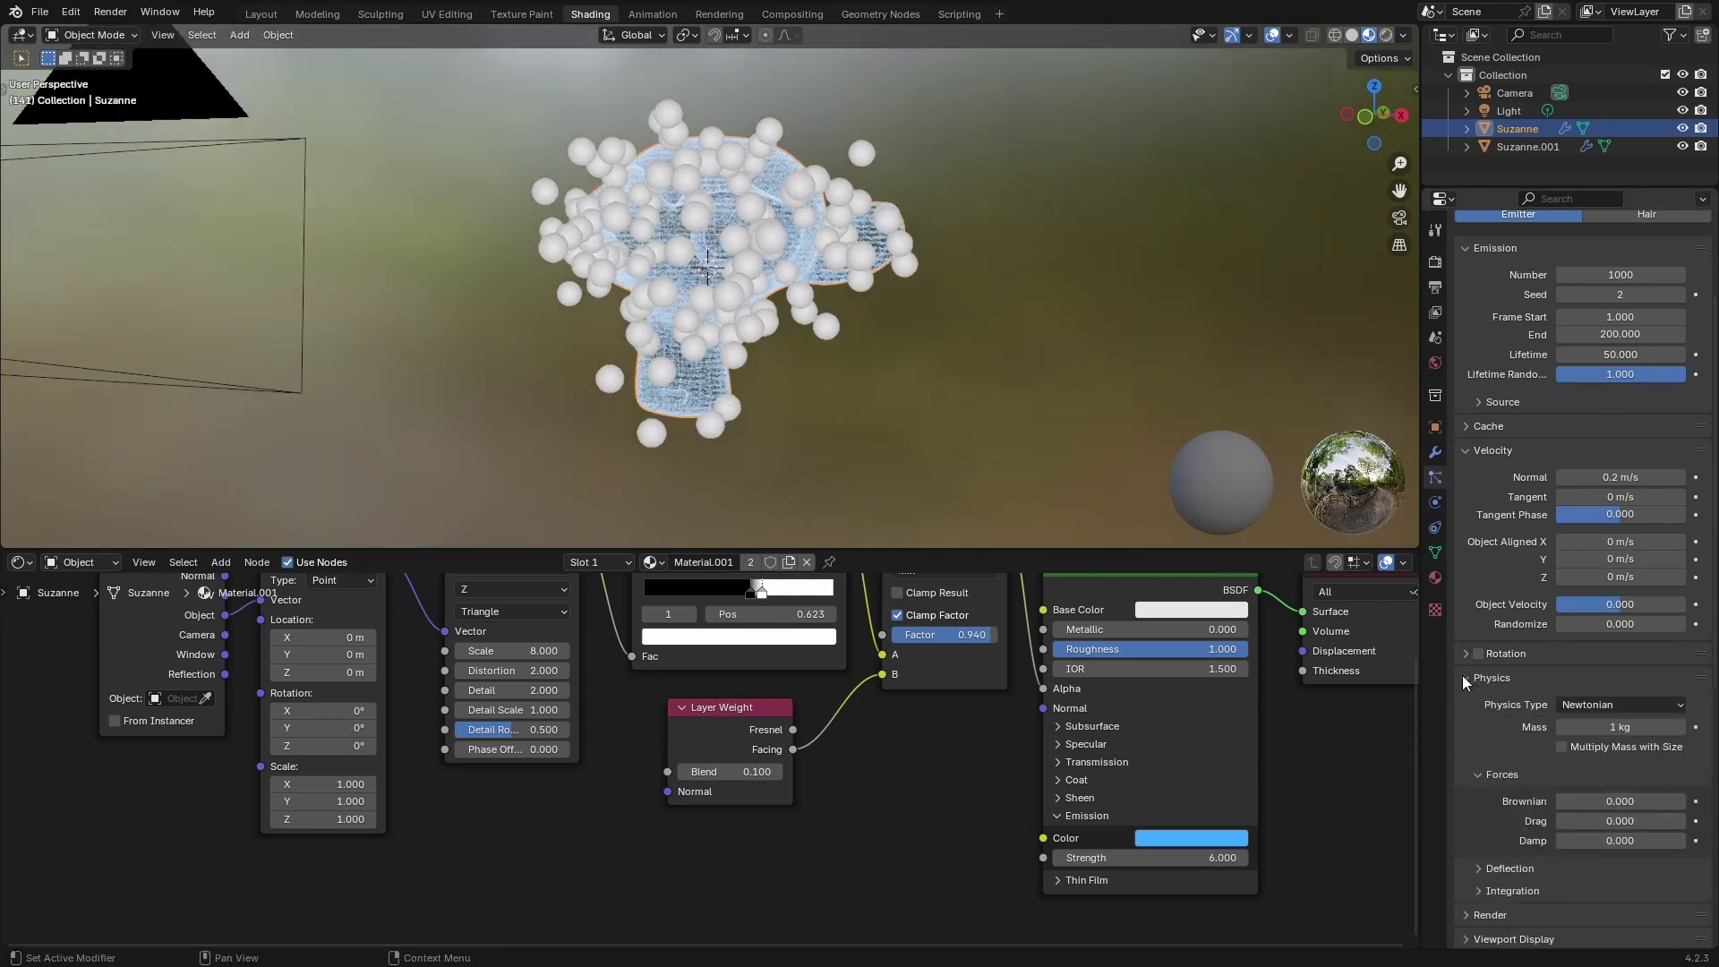
click(1462, 676)
click(1468, 701)
scroll(1495, 751, down, 2)
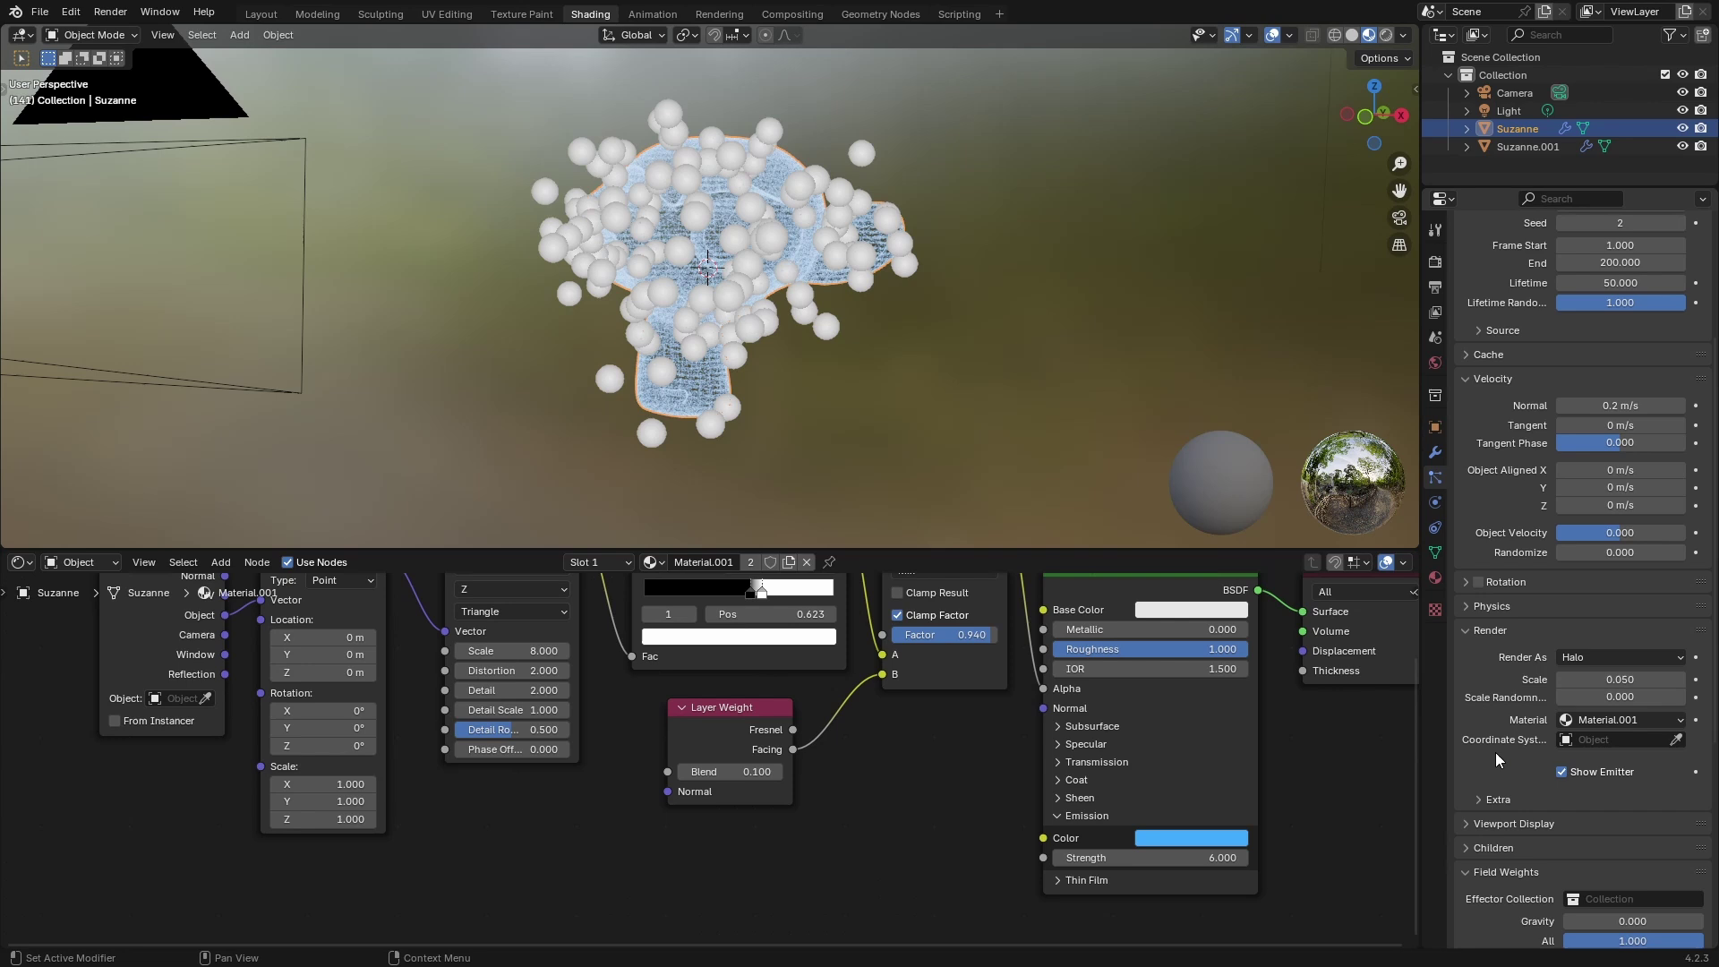
scroll(1495, 759, down, 3)
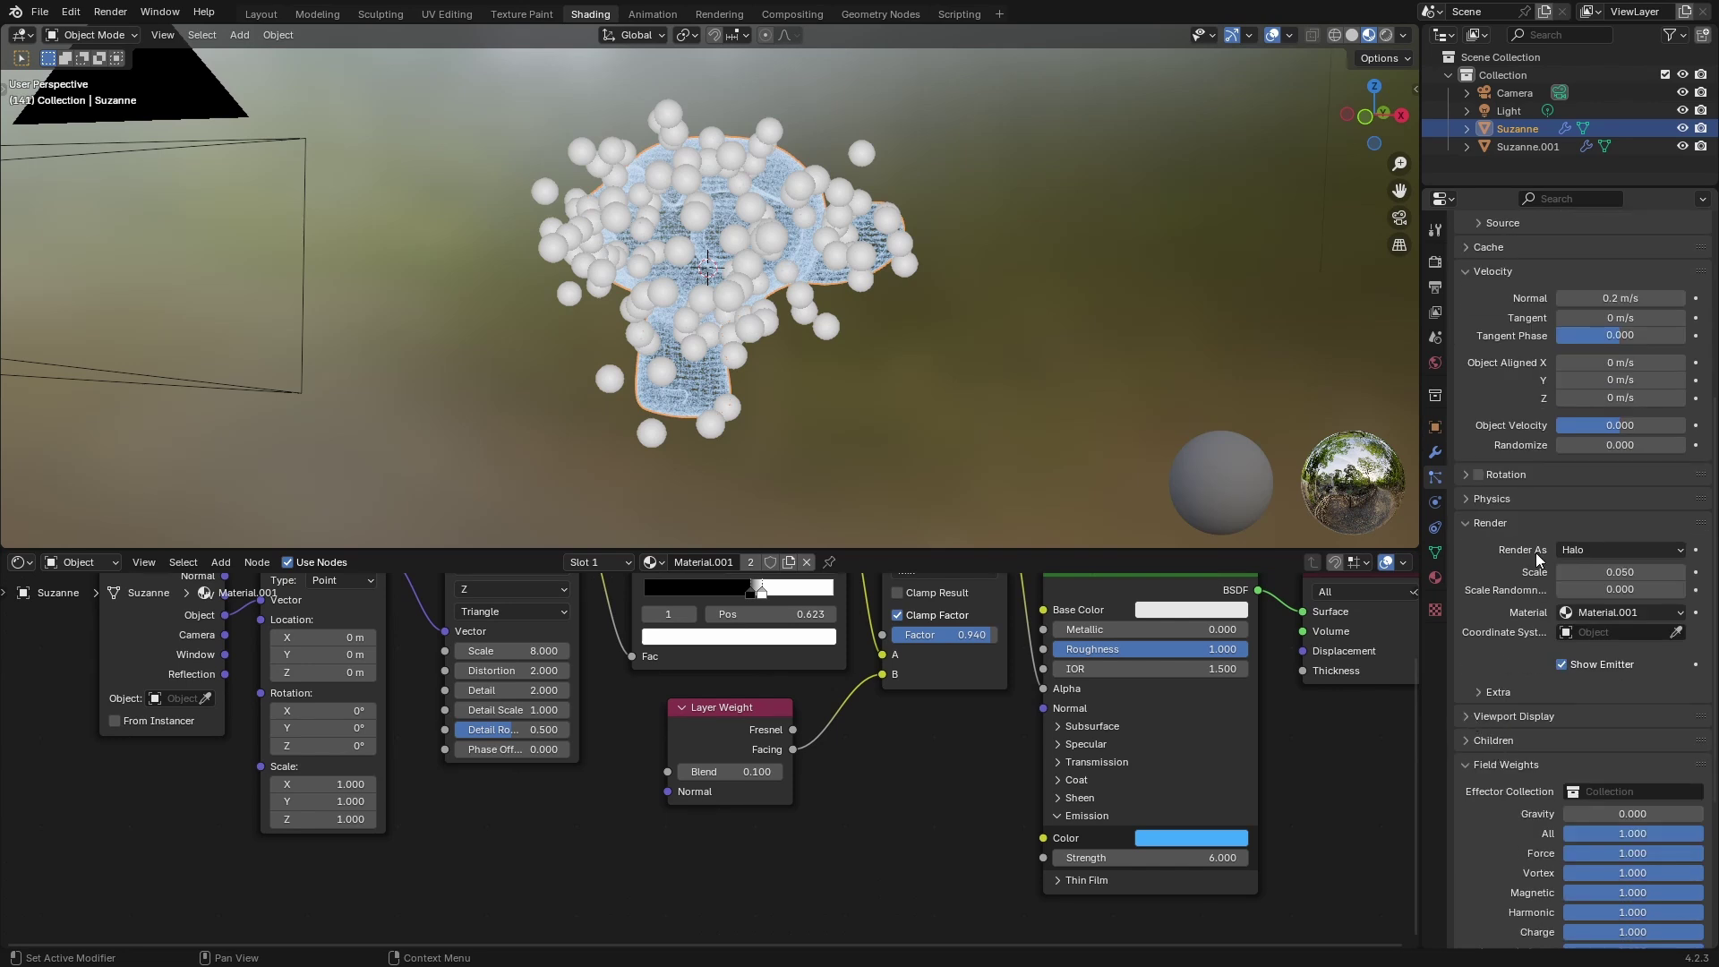
click(1586, 548)
click(1597, 550)
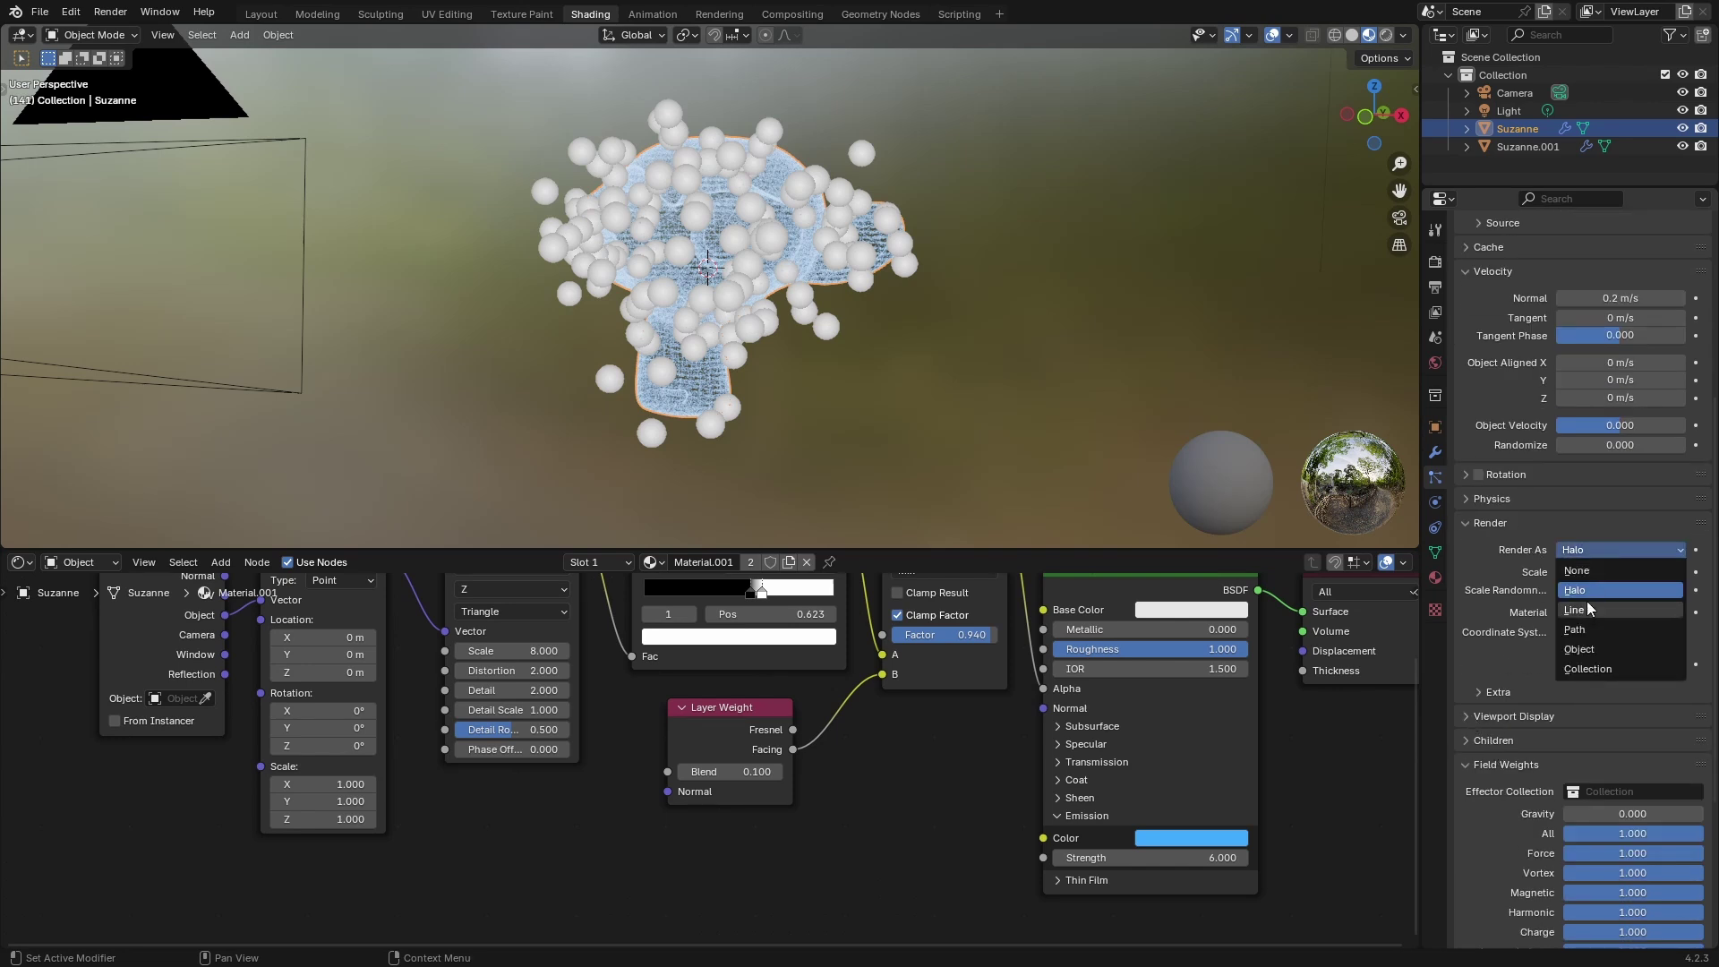
click(1591, 649)
scroll(967, 385, up, 2)
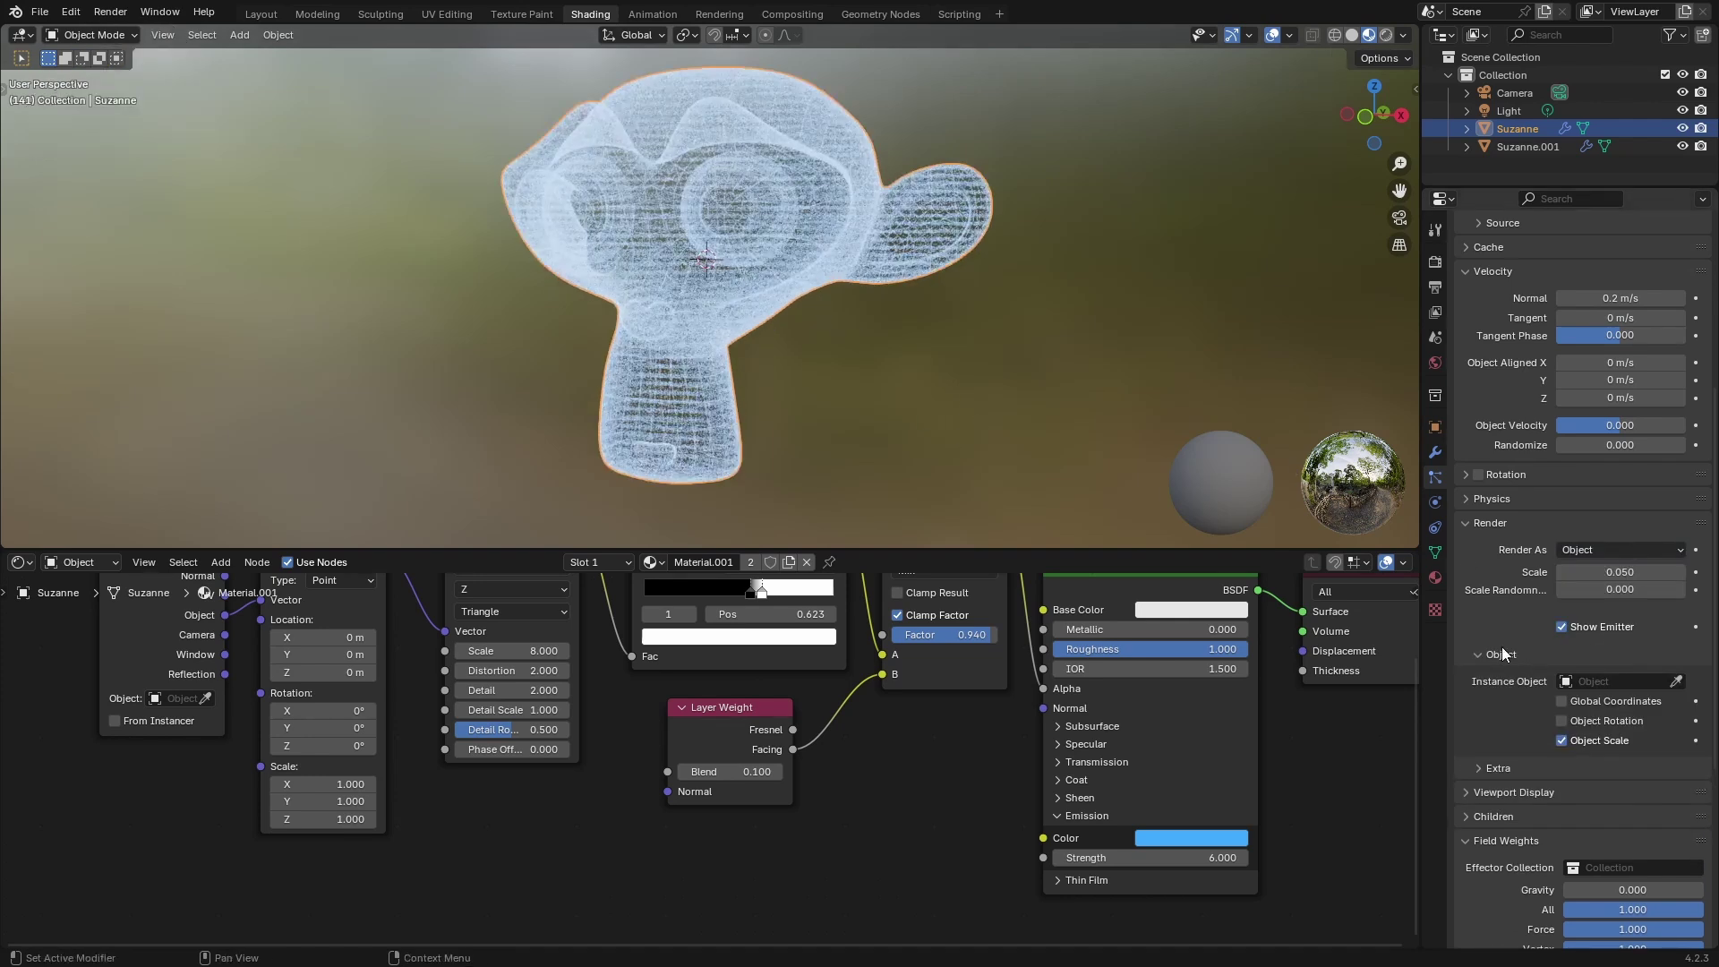
Add an ico sphere mesh at the scene's centre.
key(shift+a)
mouse_move(963, 383)
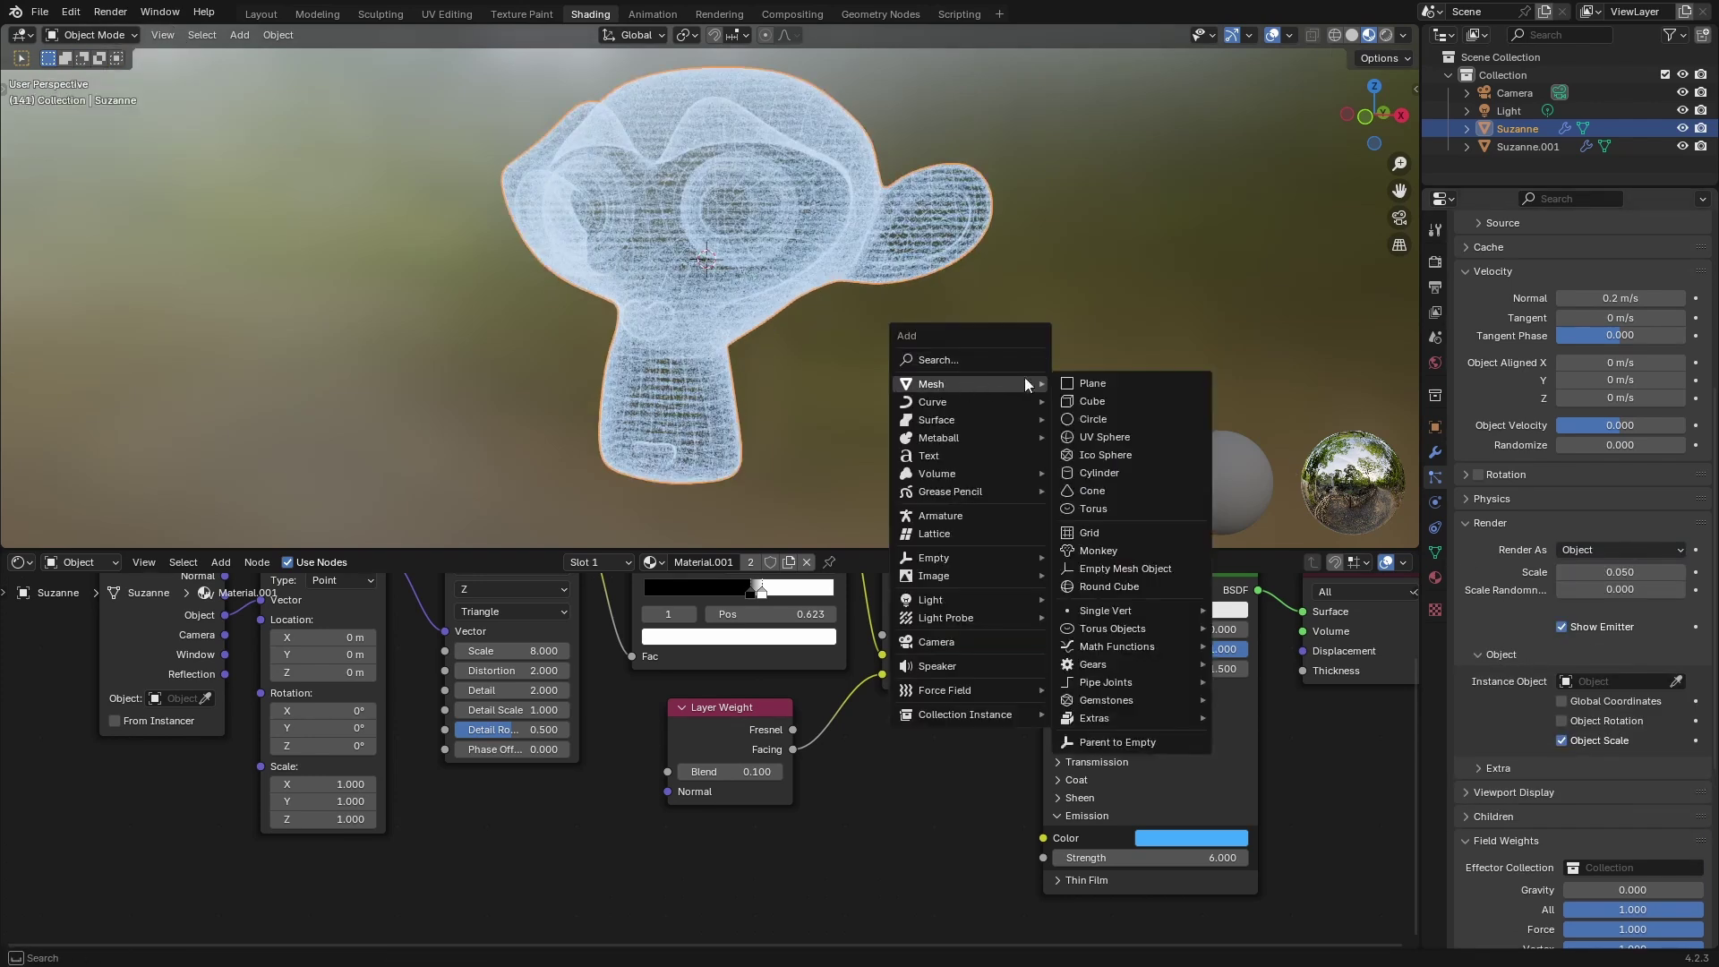
click(1124, 453)
scroll(926, 345, down, 5)
middle_drag(926, 345, 877, 368)
scroll(781, 314, up, 3)
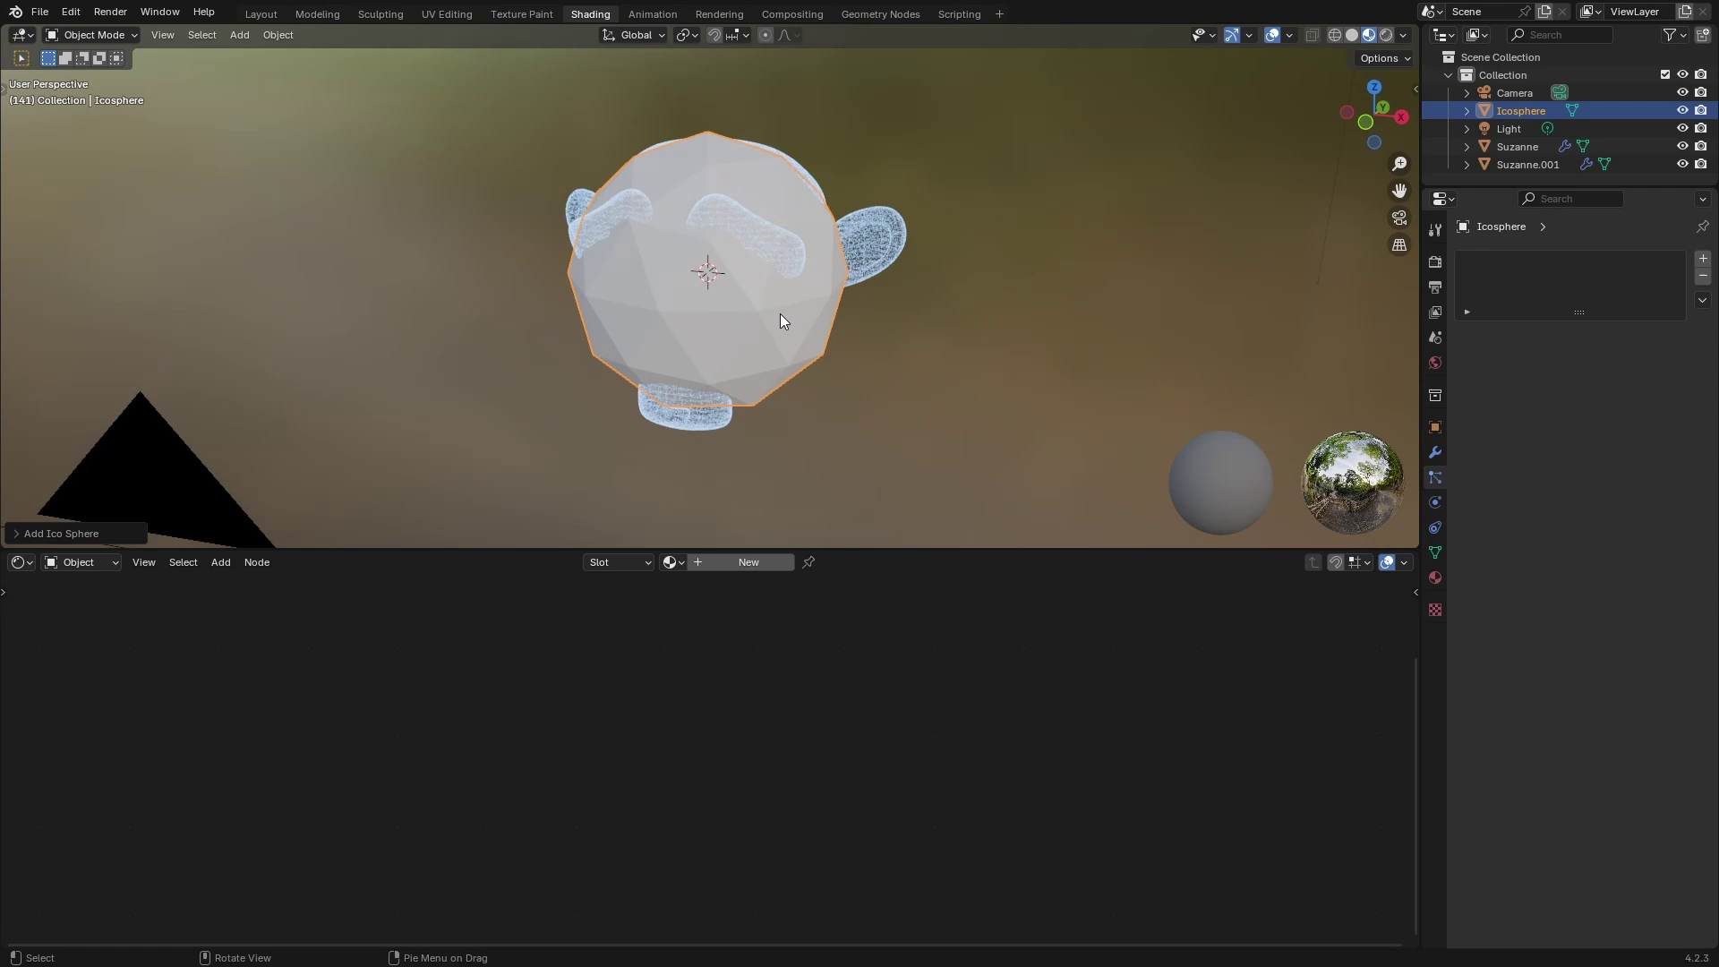
Subdivide the whole icosphere with one cut and a smoothness of 1.000, and return to Object Mode.
key(Tab)
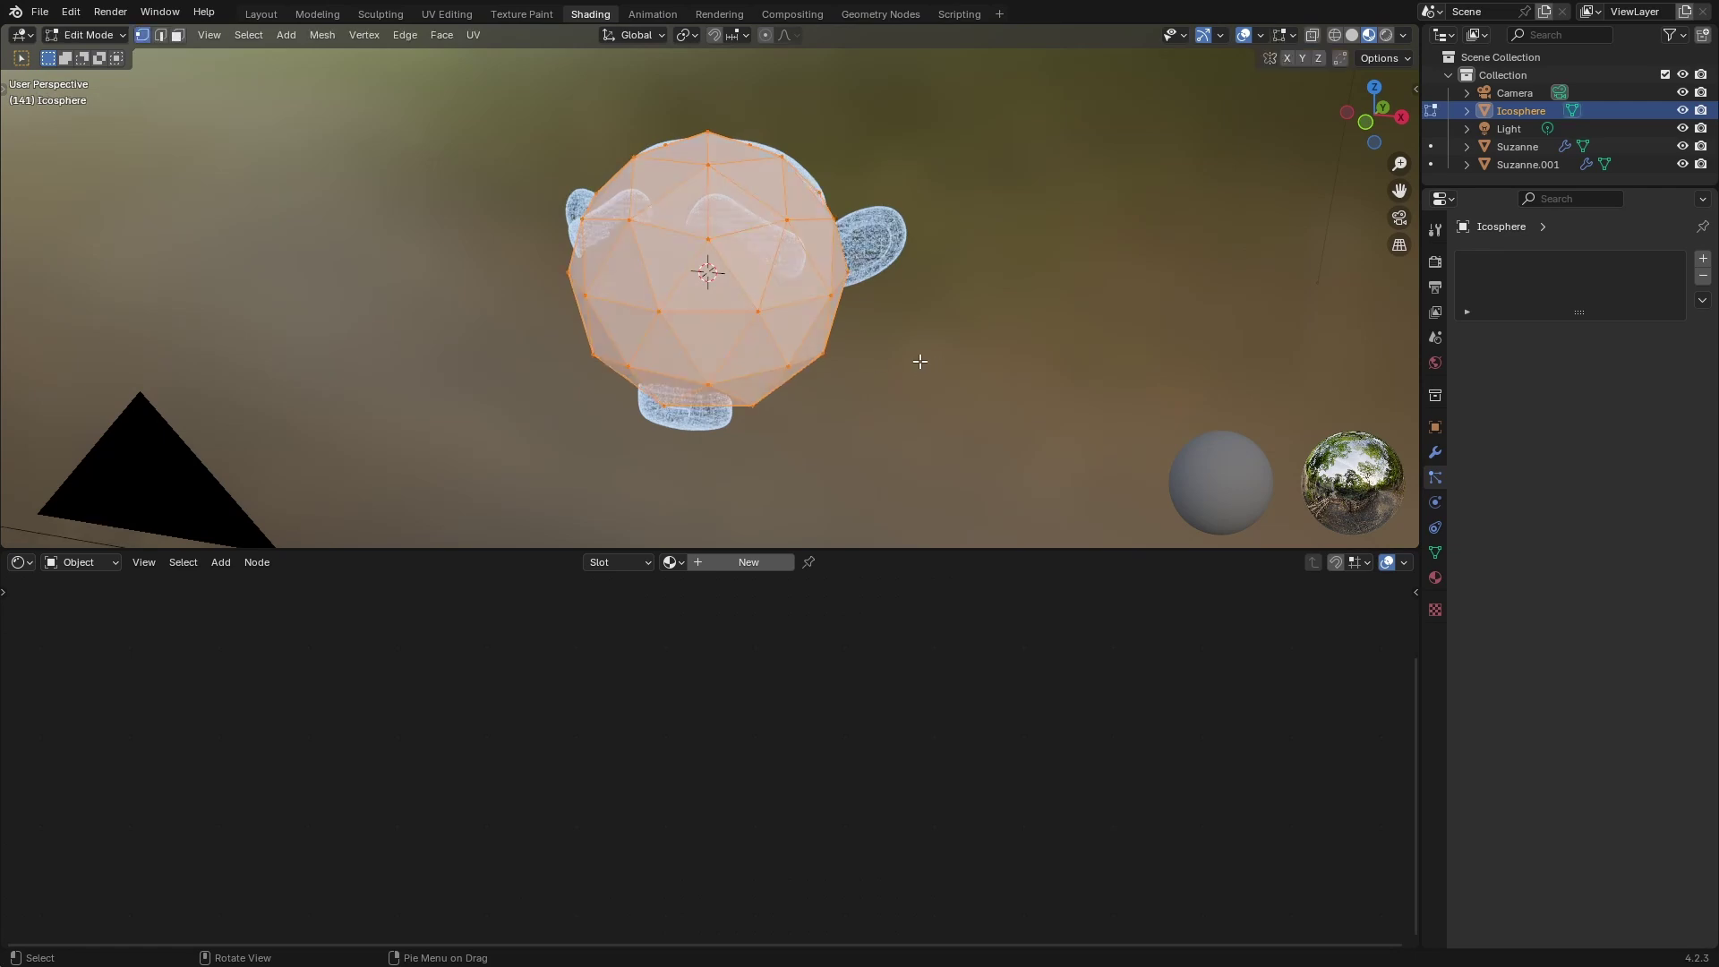
key(ctrl)
right_drag(791, 292, 716, 356)
click(805, 397)
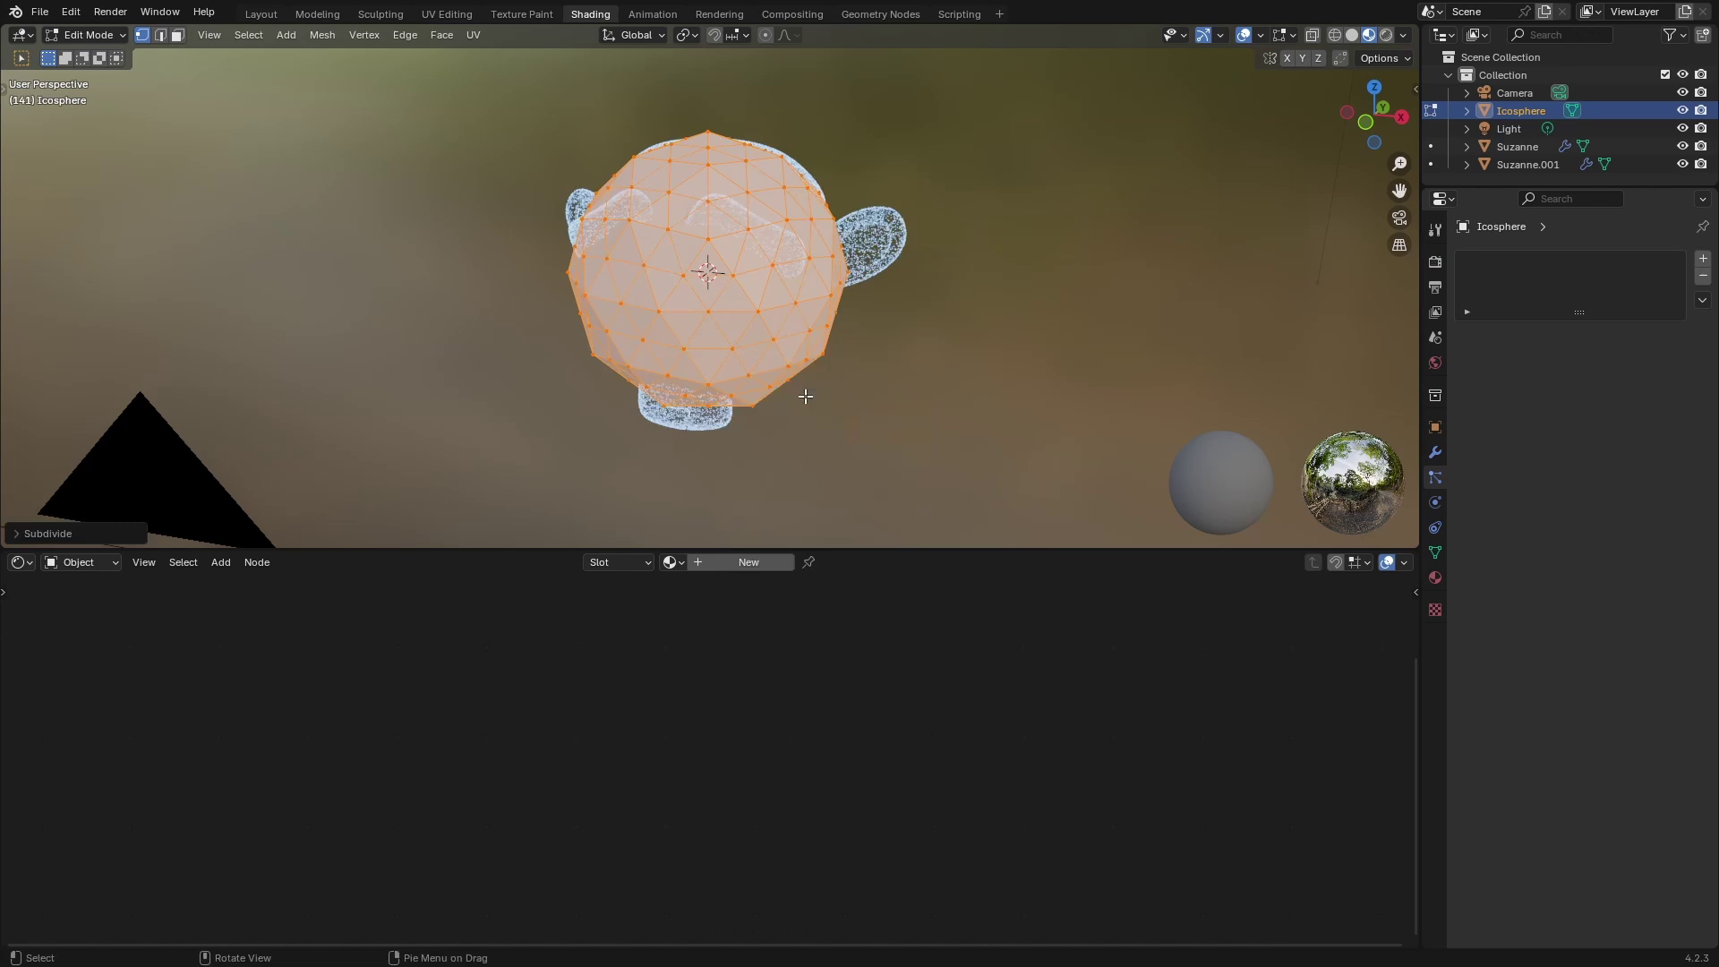
click(49, 540)
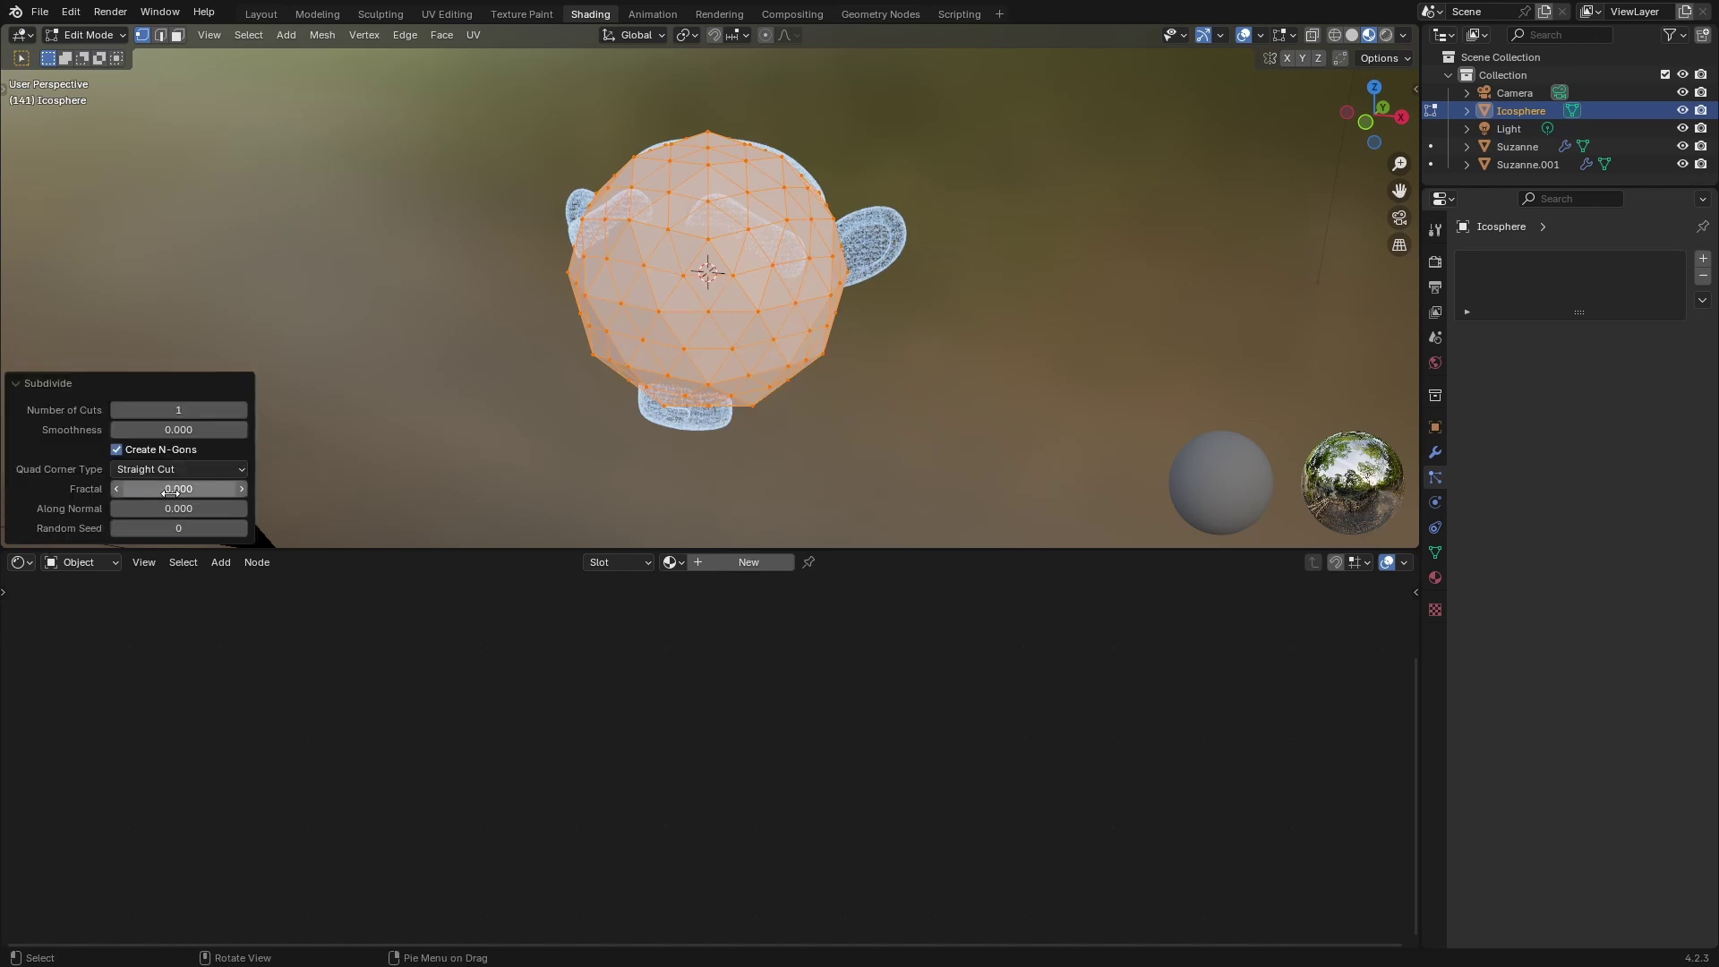
drag(215, 426, 376, 425)
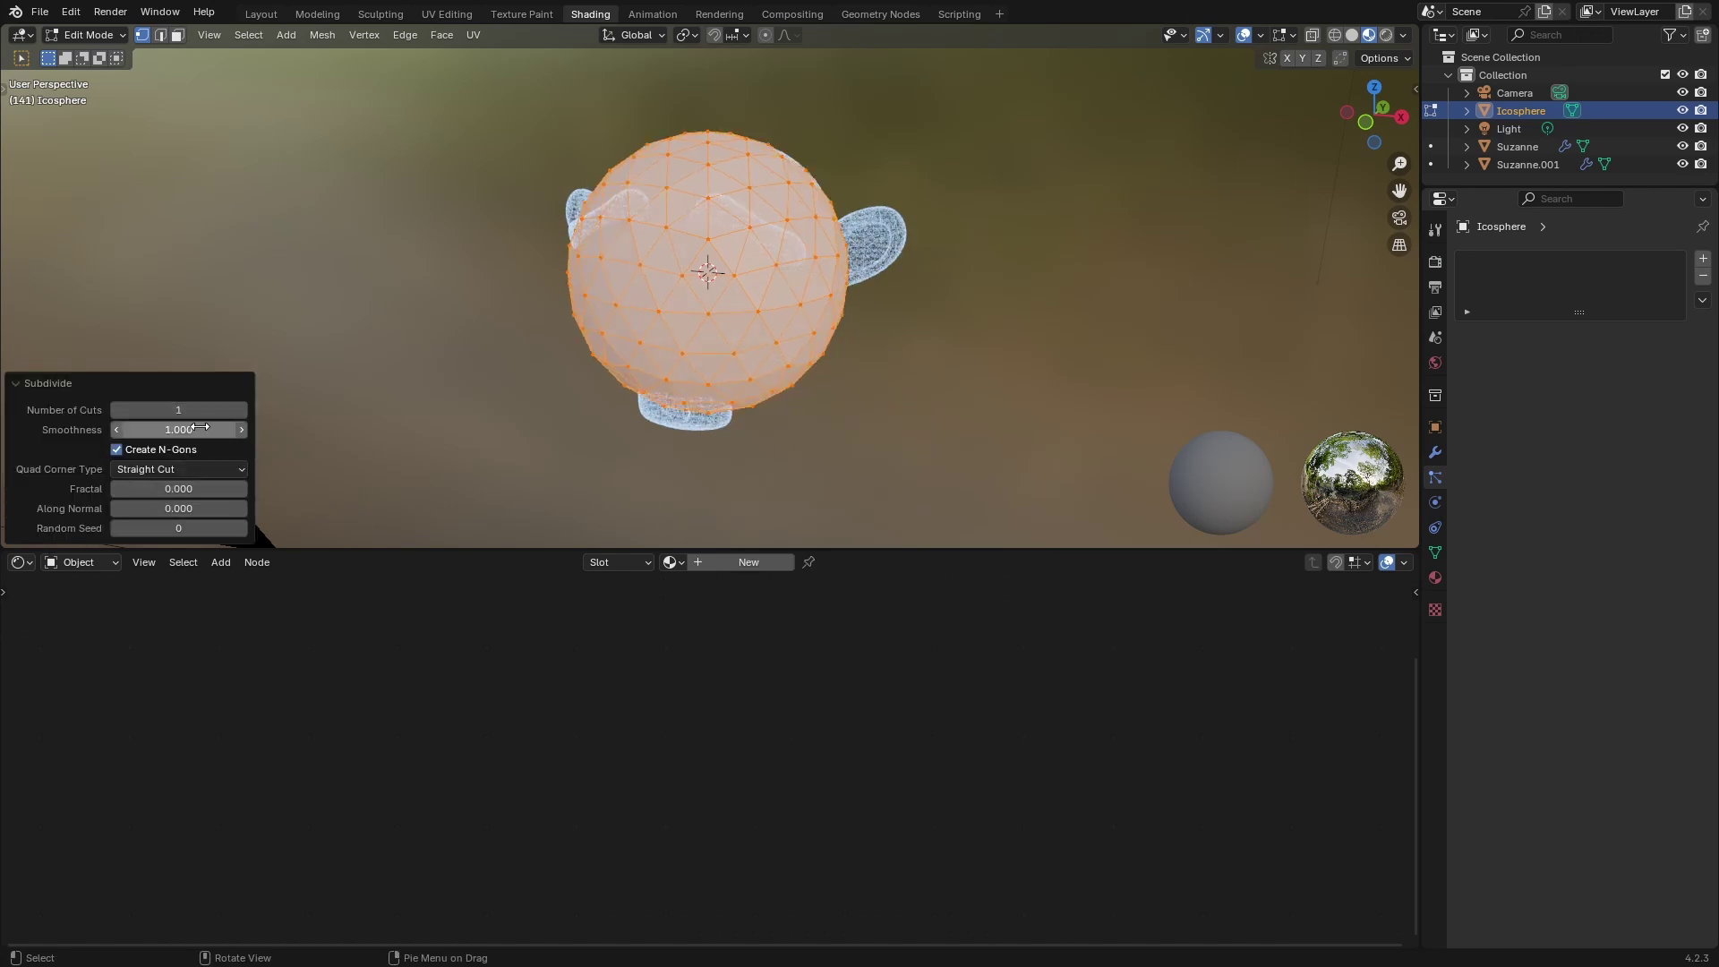
key(Tab)
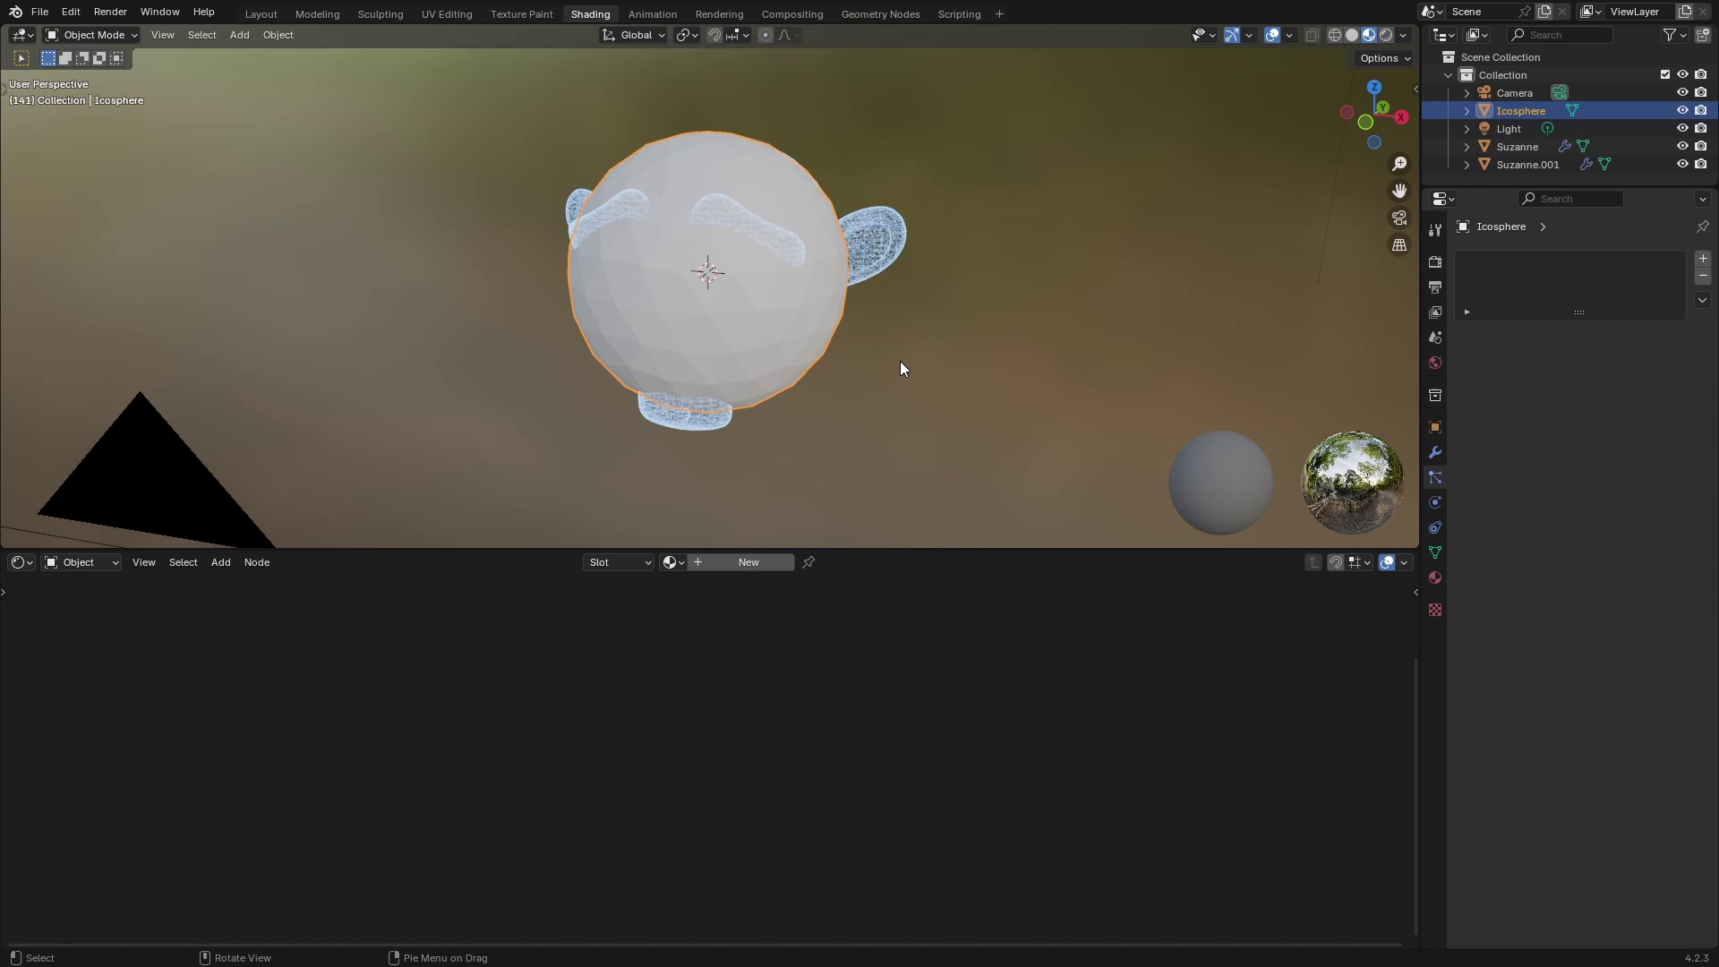
Apply Shade Smooth to the icosphere.
key(ctrl+Tab)
click(712, 397)
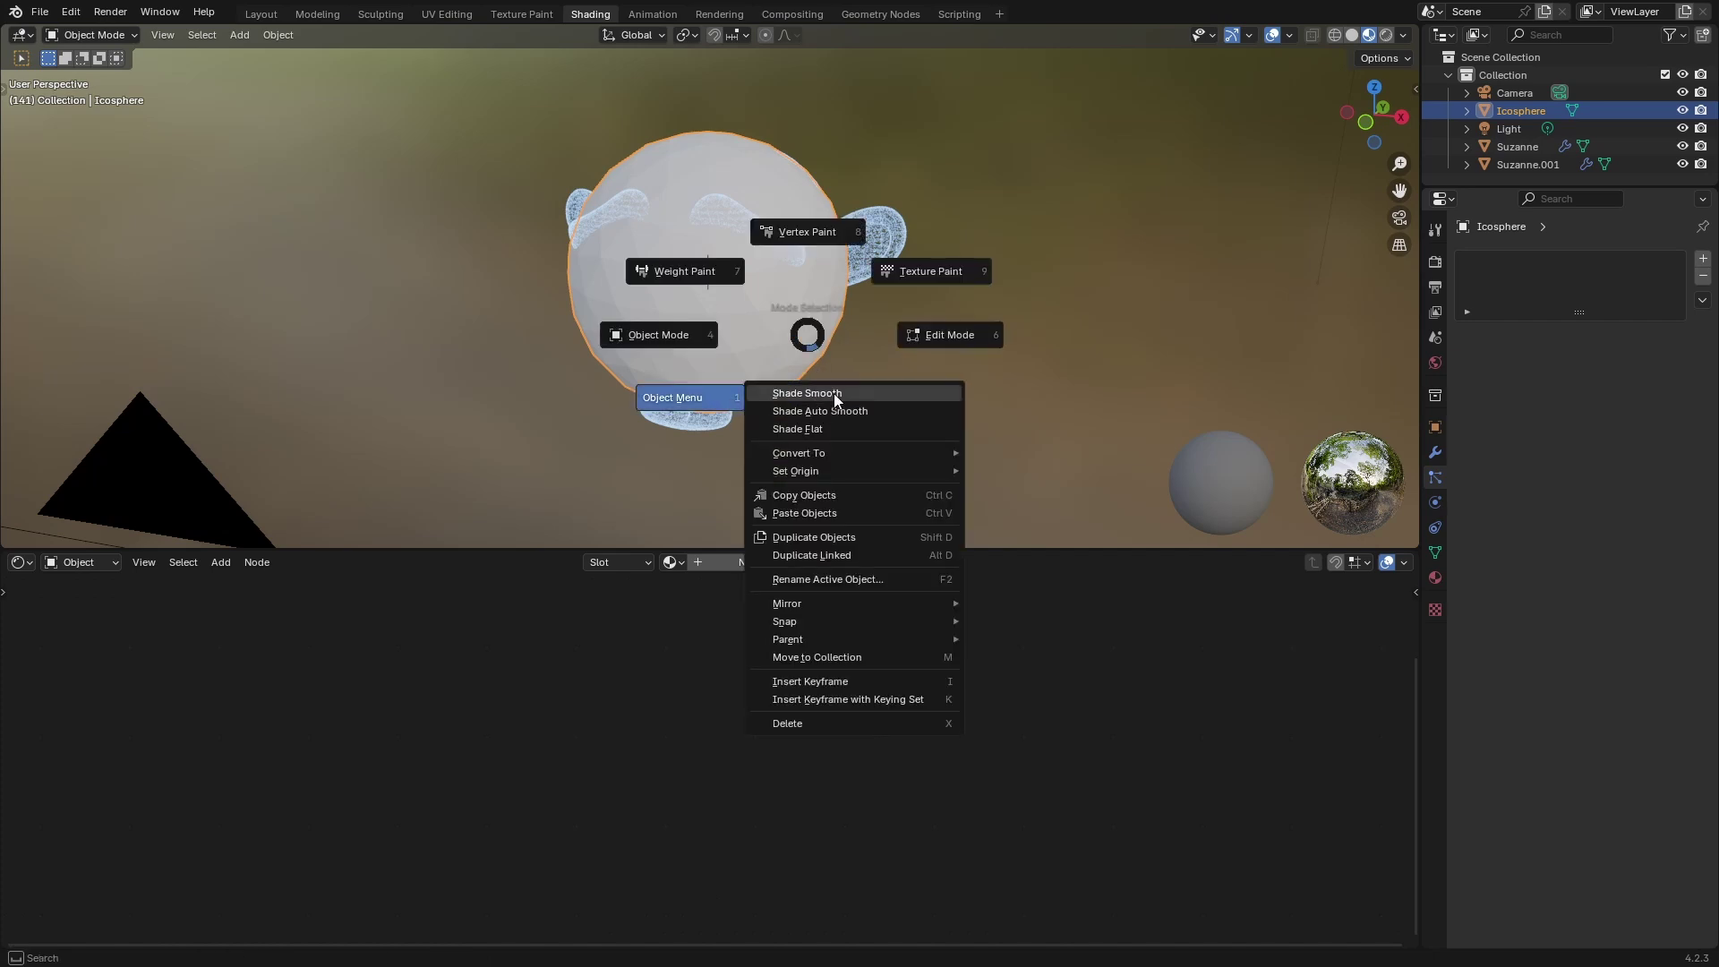
click(837, 394)
Move the icosphere about 2.8 m along X, beside the monkey head, and scale it down to about 0.213.
key(g)
click(1325, 399)
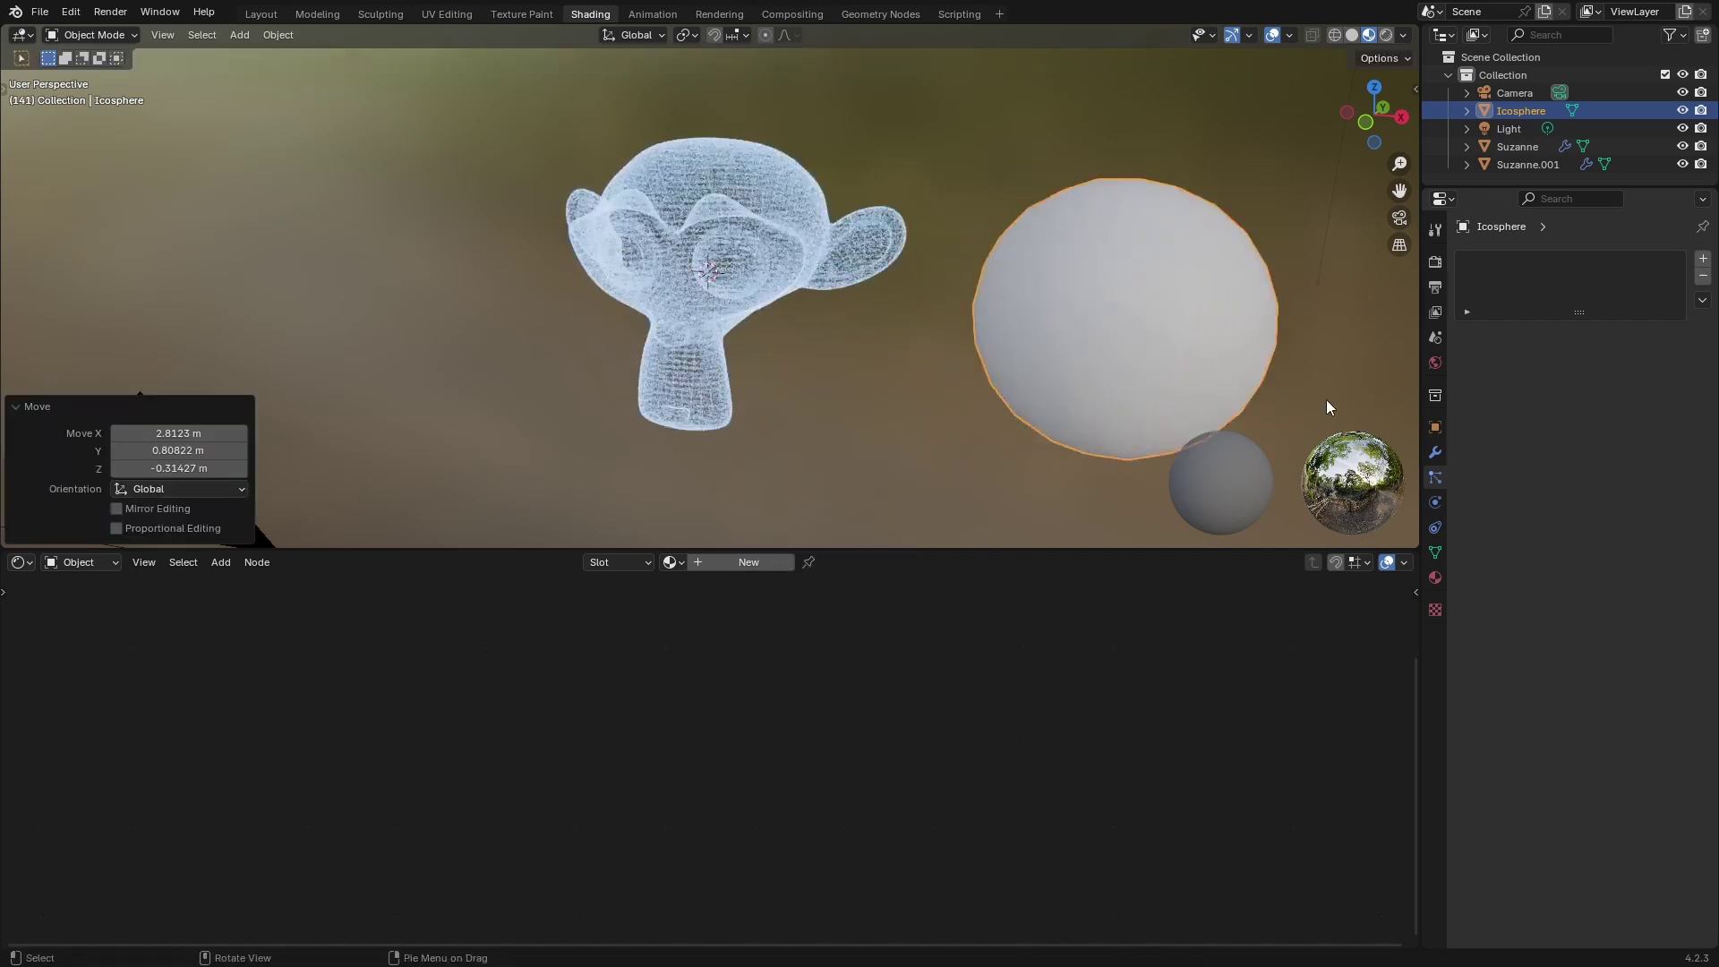
key(s)
click(1168, 328)
Select the original Suzanne and hide the wireframe copy Suzanne.001 in the viewport.
scroll(1094, 362, up, 2)
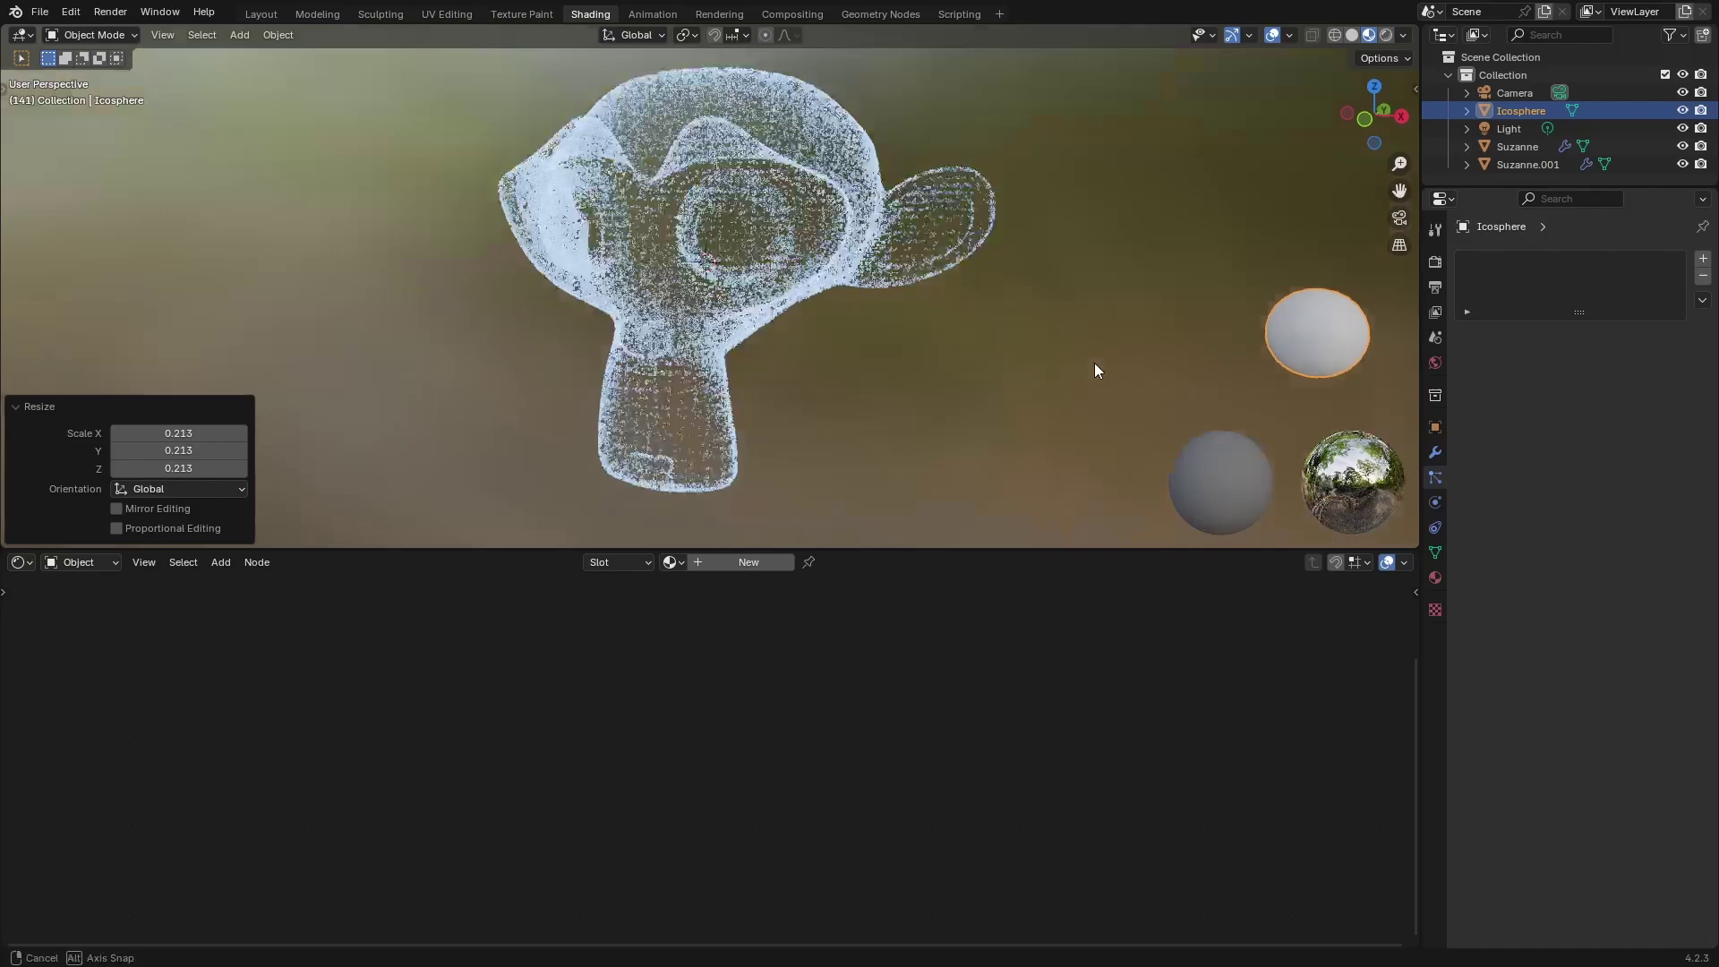
click(840, 281)
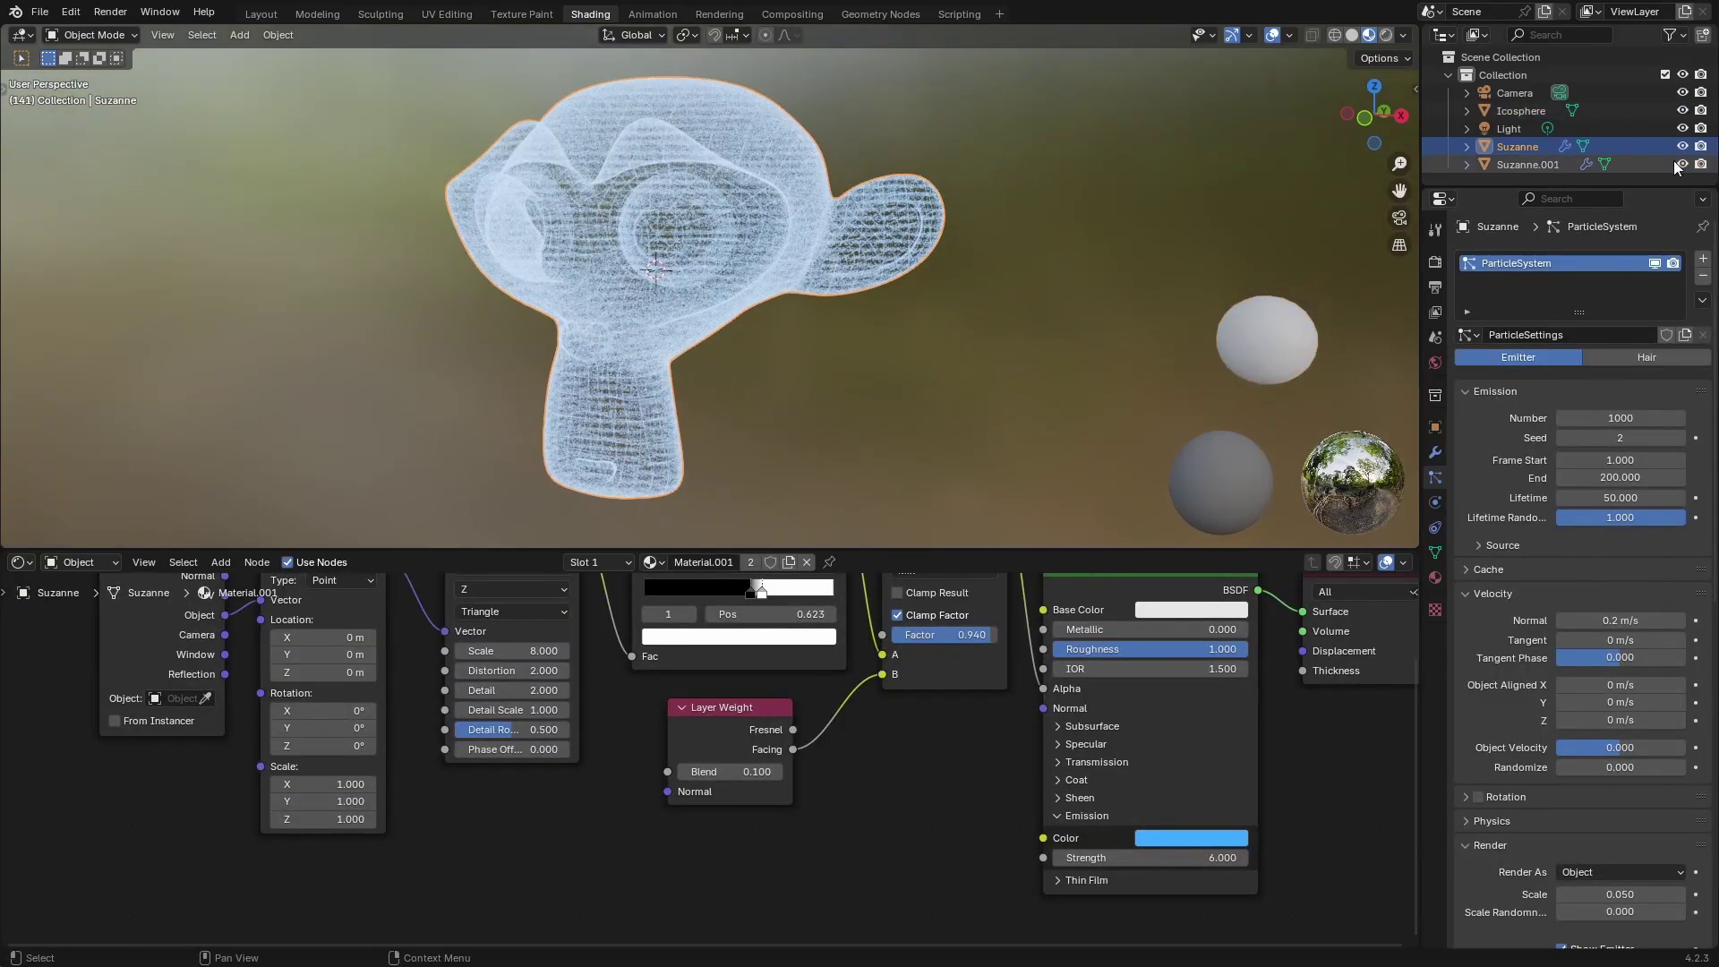
click(1680, 165)
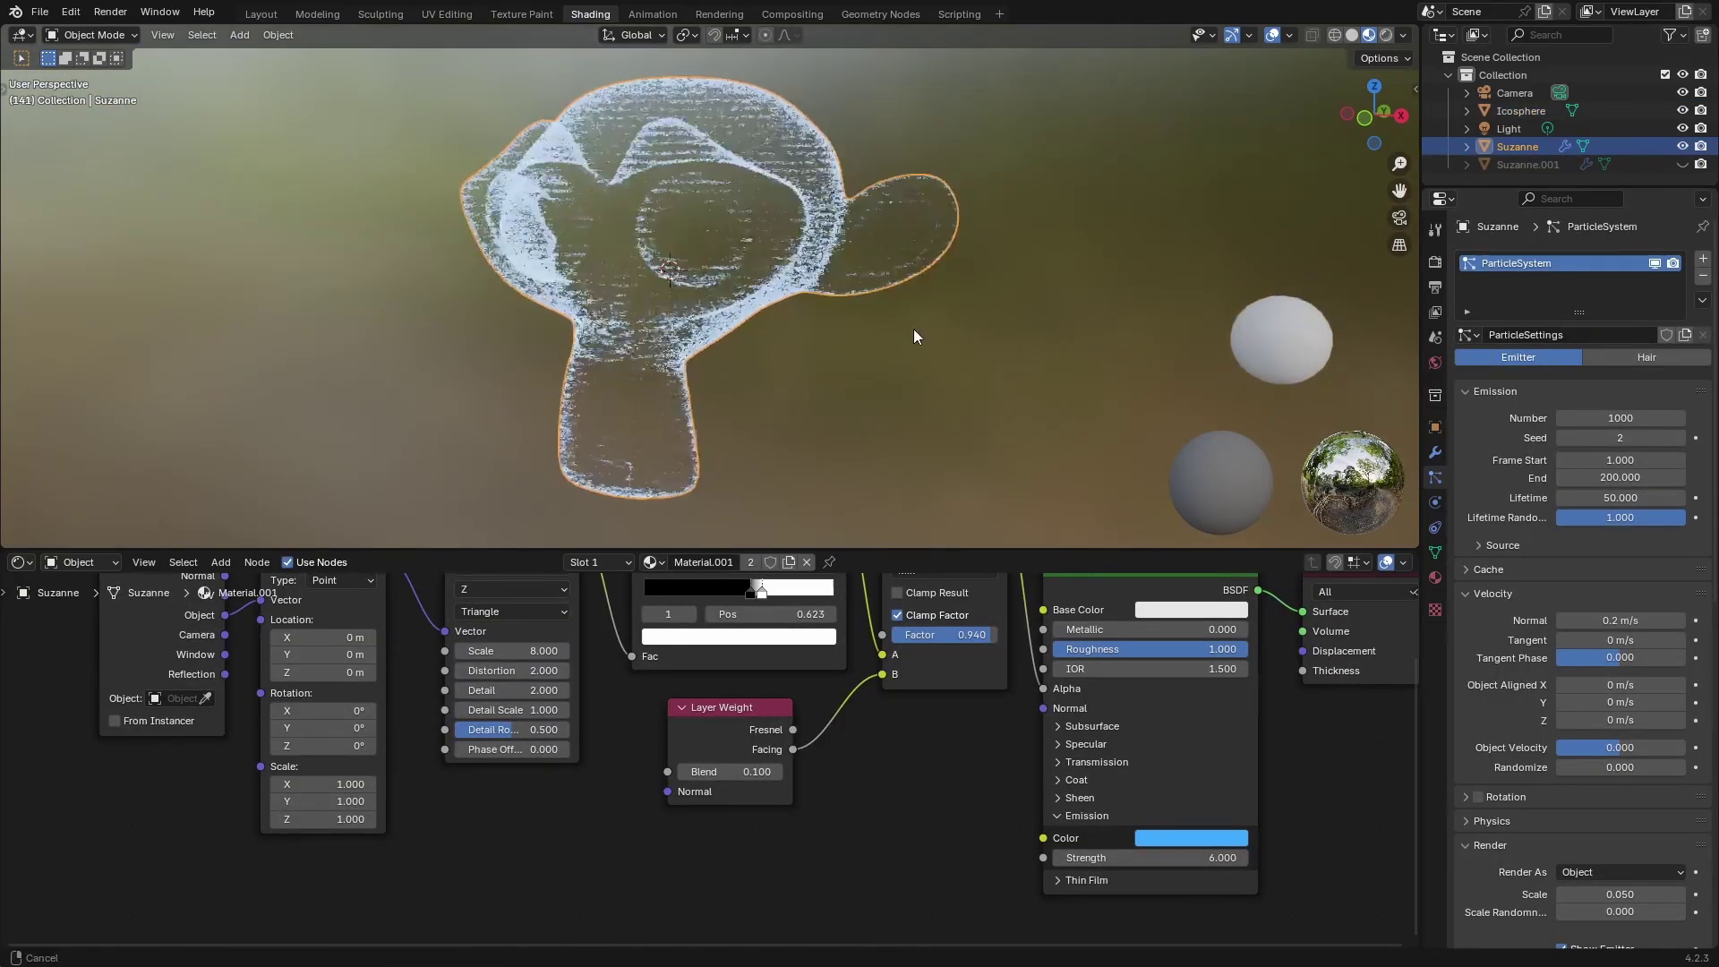
Use the Icosphere as the instance object of Suzanne's particles and set their render scale to 0.020.
scroll(1543, 627, down, 3)
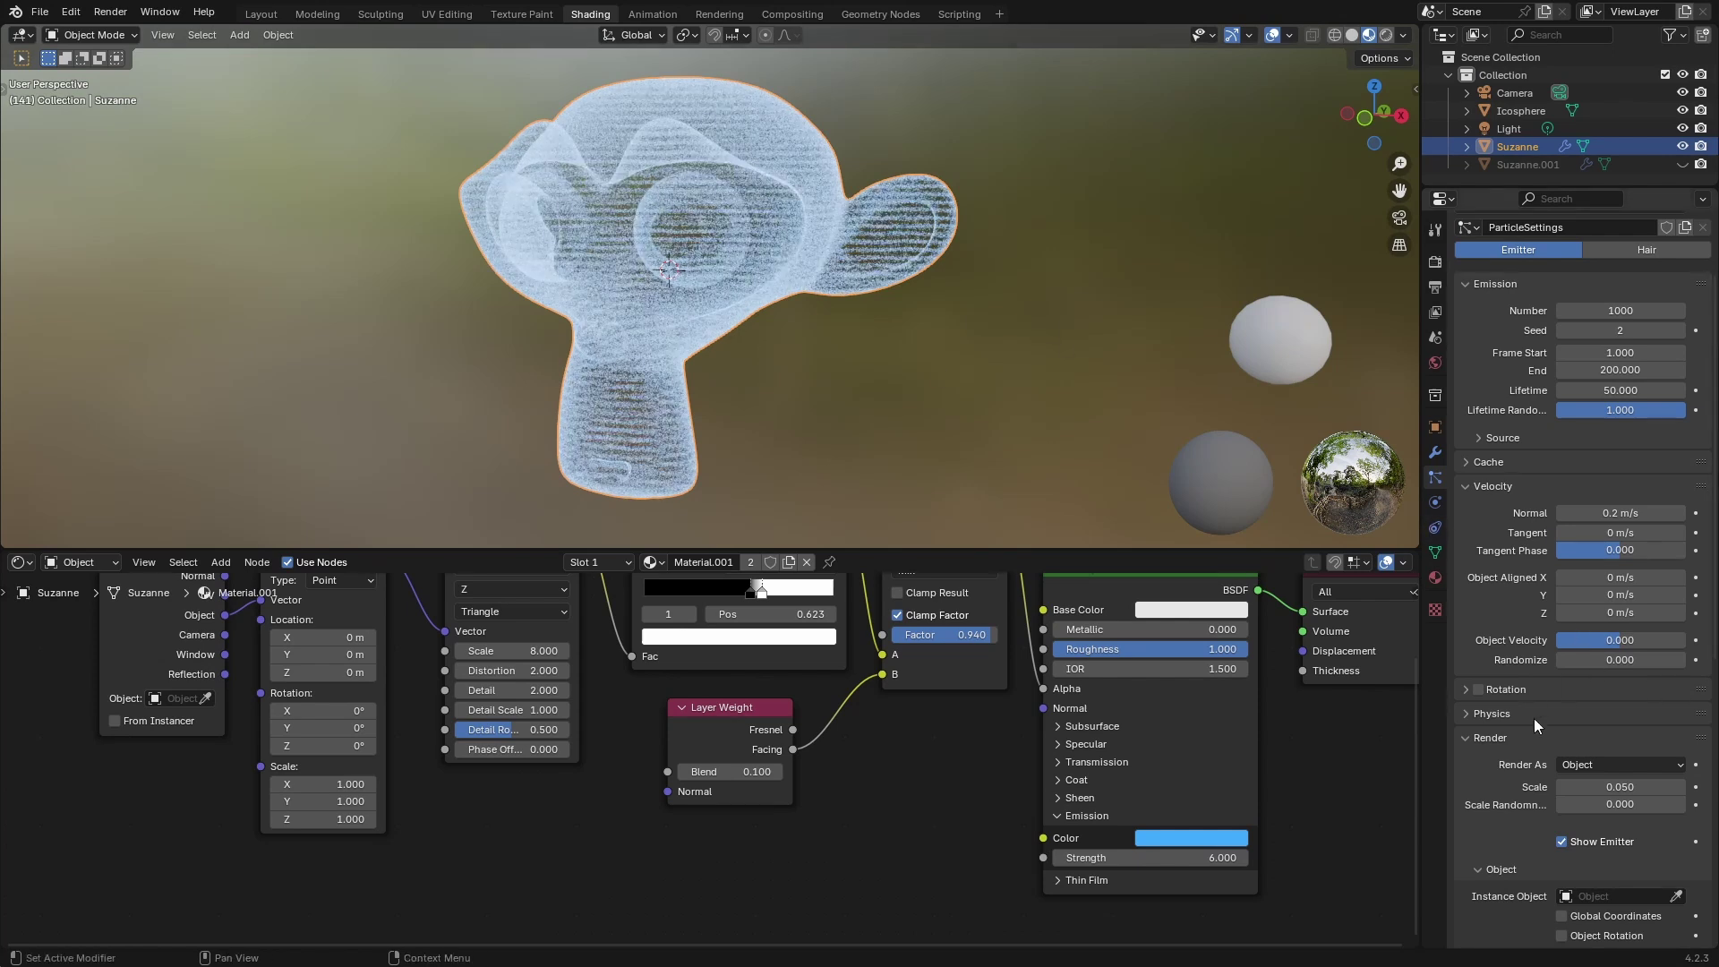
scroll(1535, 716, down, 3)
scroll(1576, 716, down, 2)
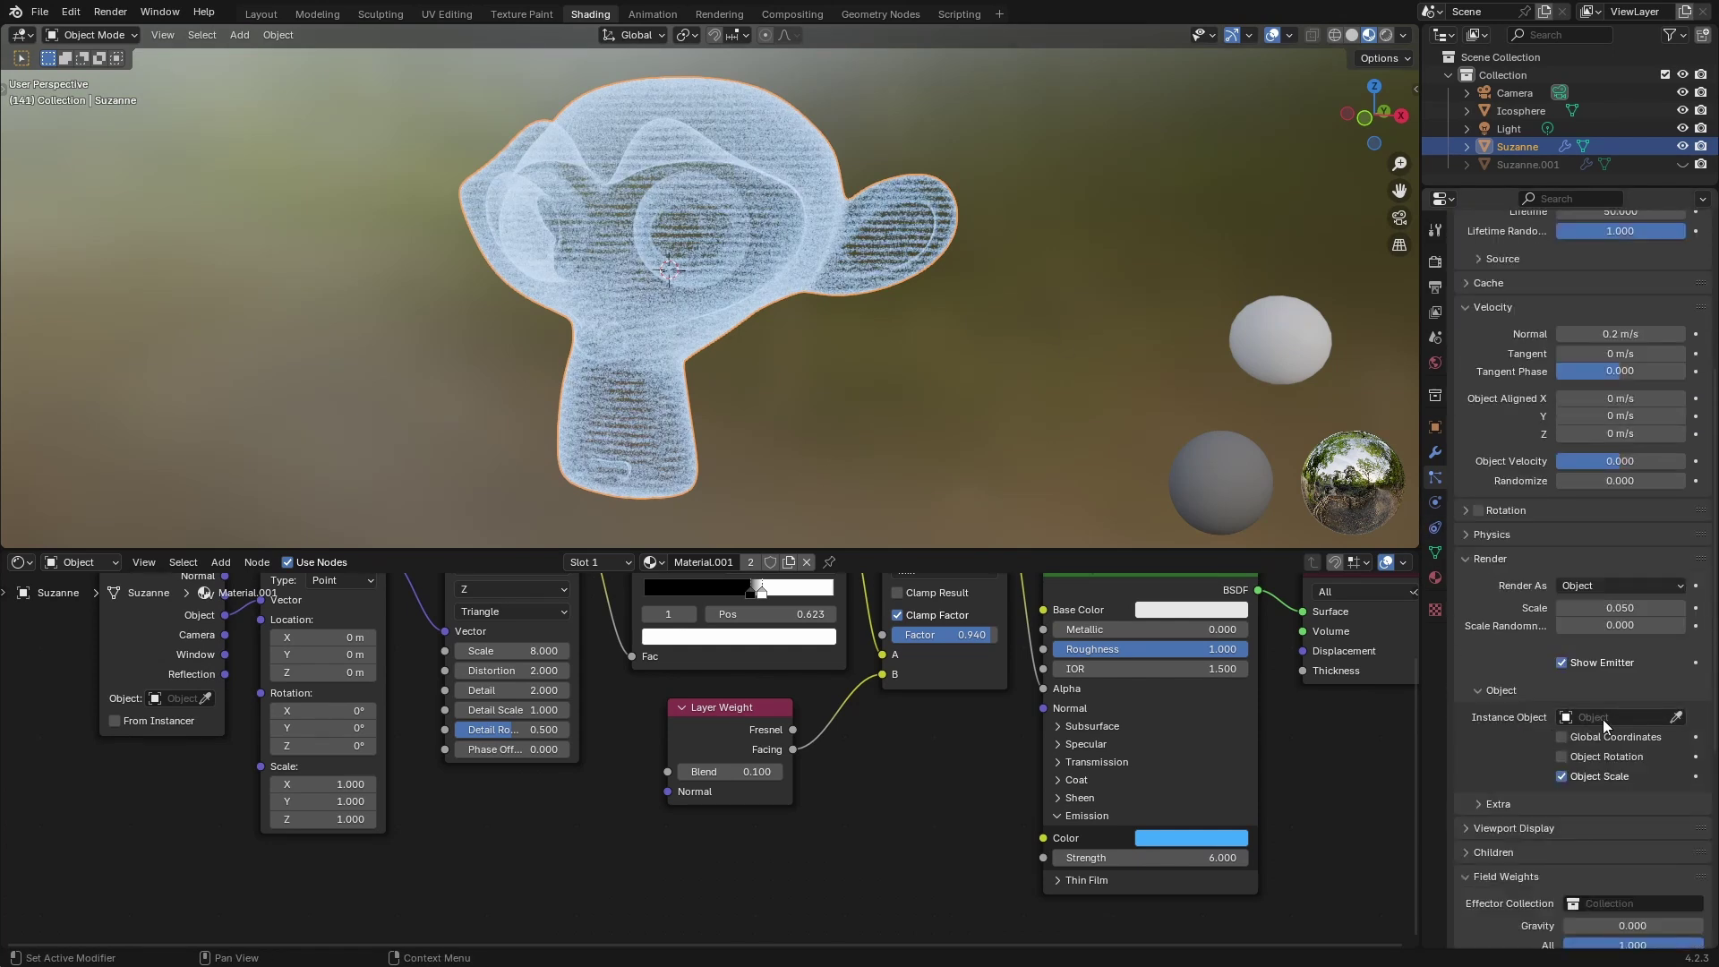
click(1606, 718)
click(1590, 757)
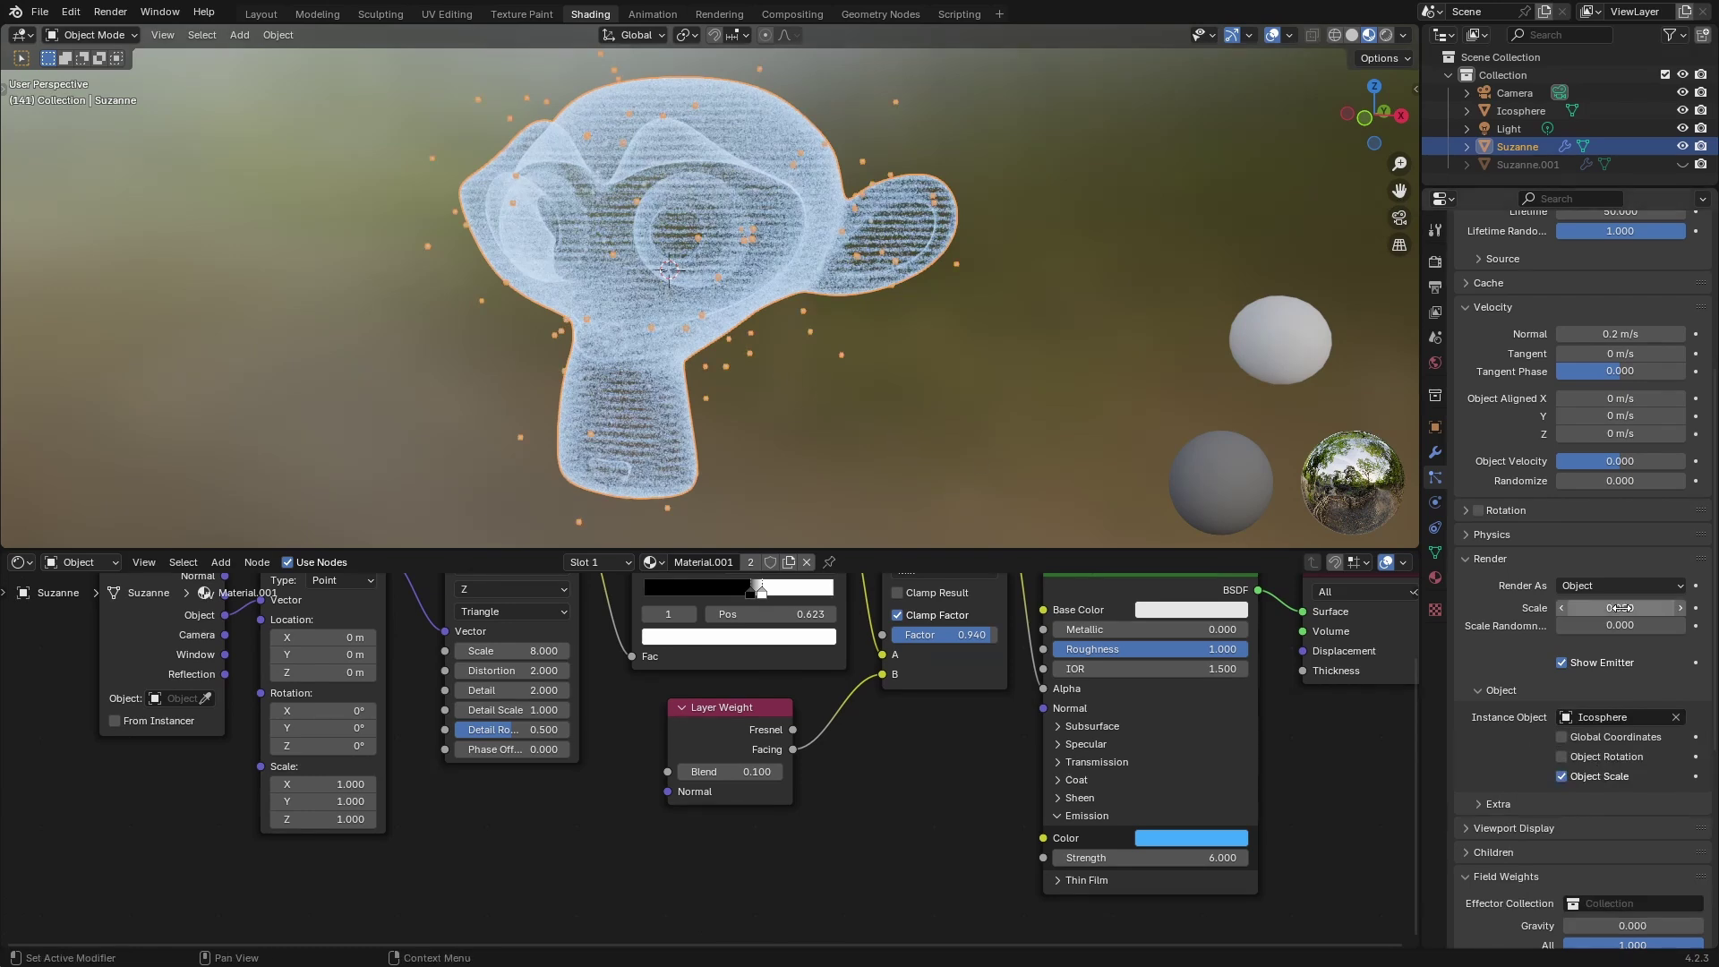
drag(1618, 603, 1583, 603)
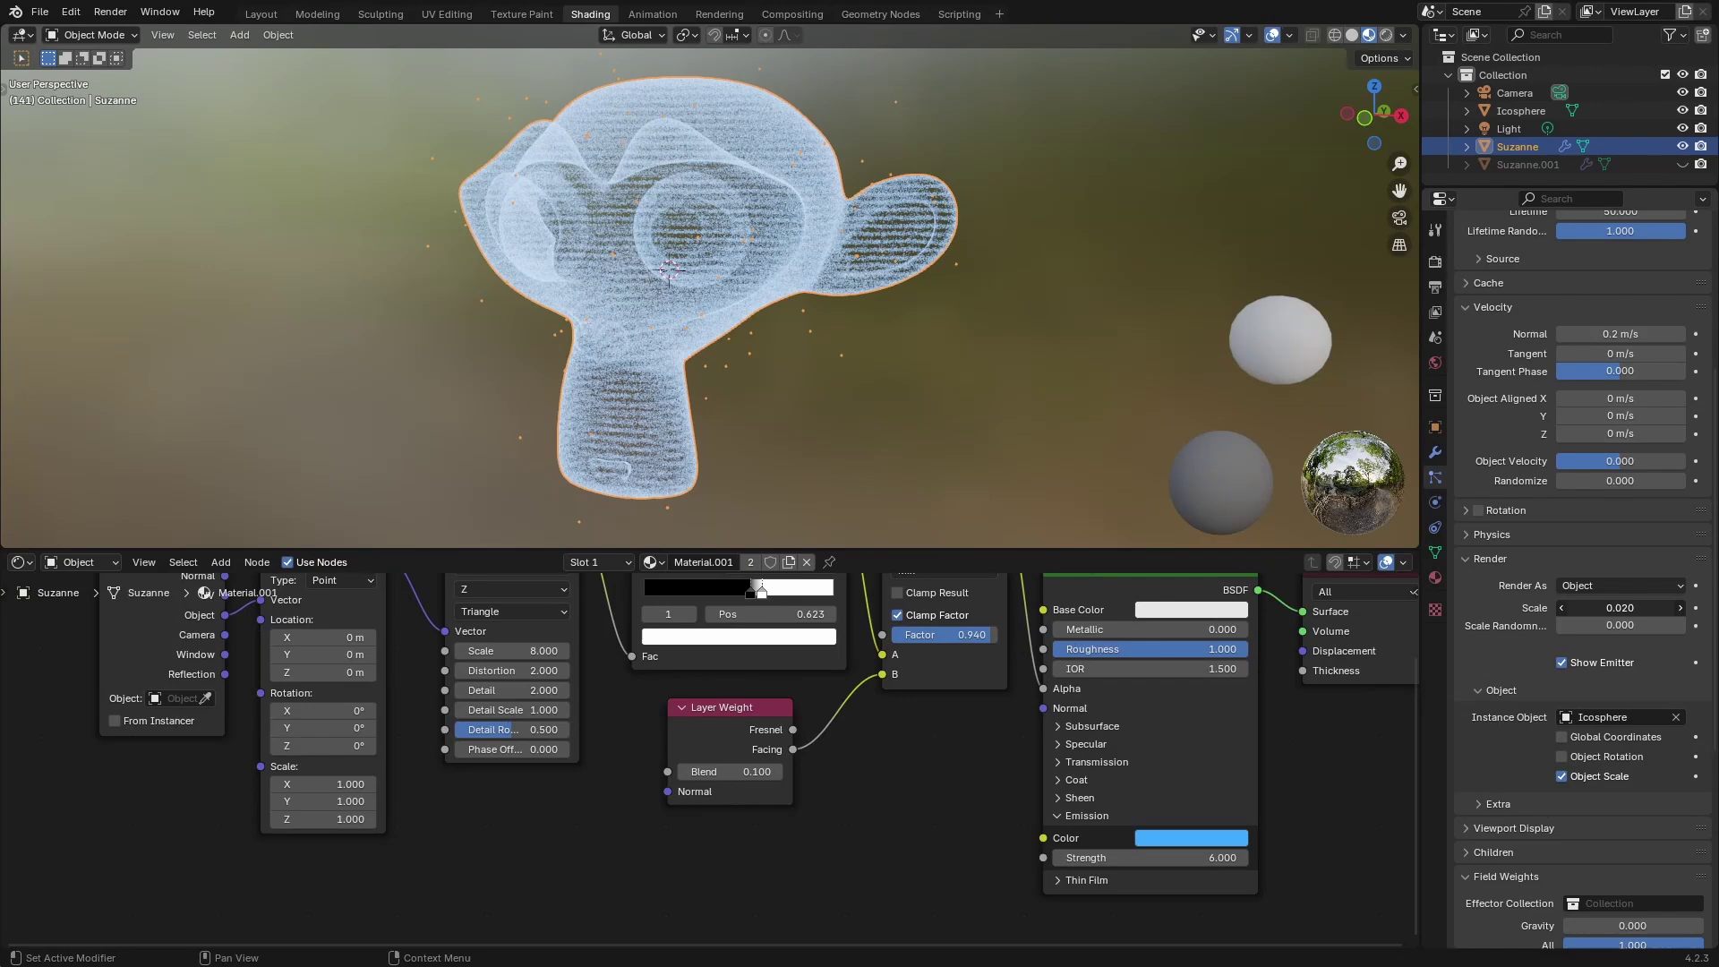
Give the icosphere a new material with an emission strength of 10 and a light blue emission color.
click(1289, 377)
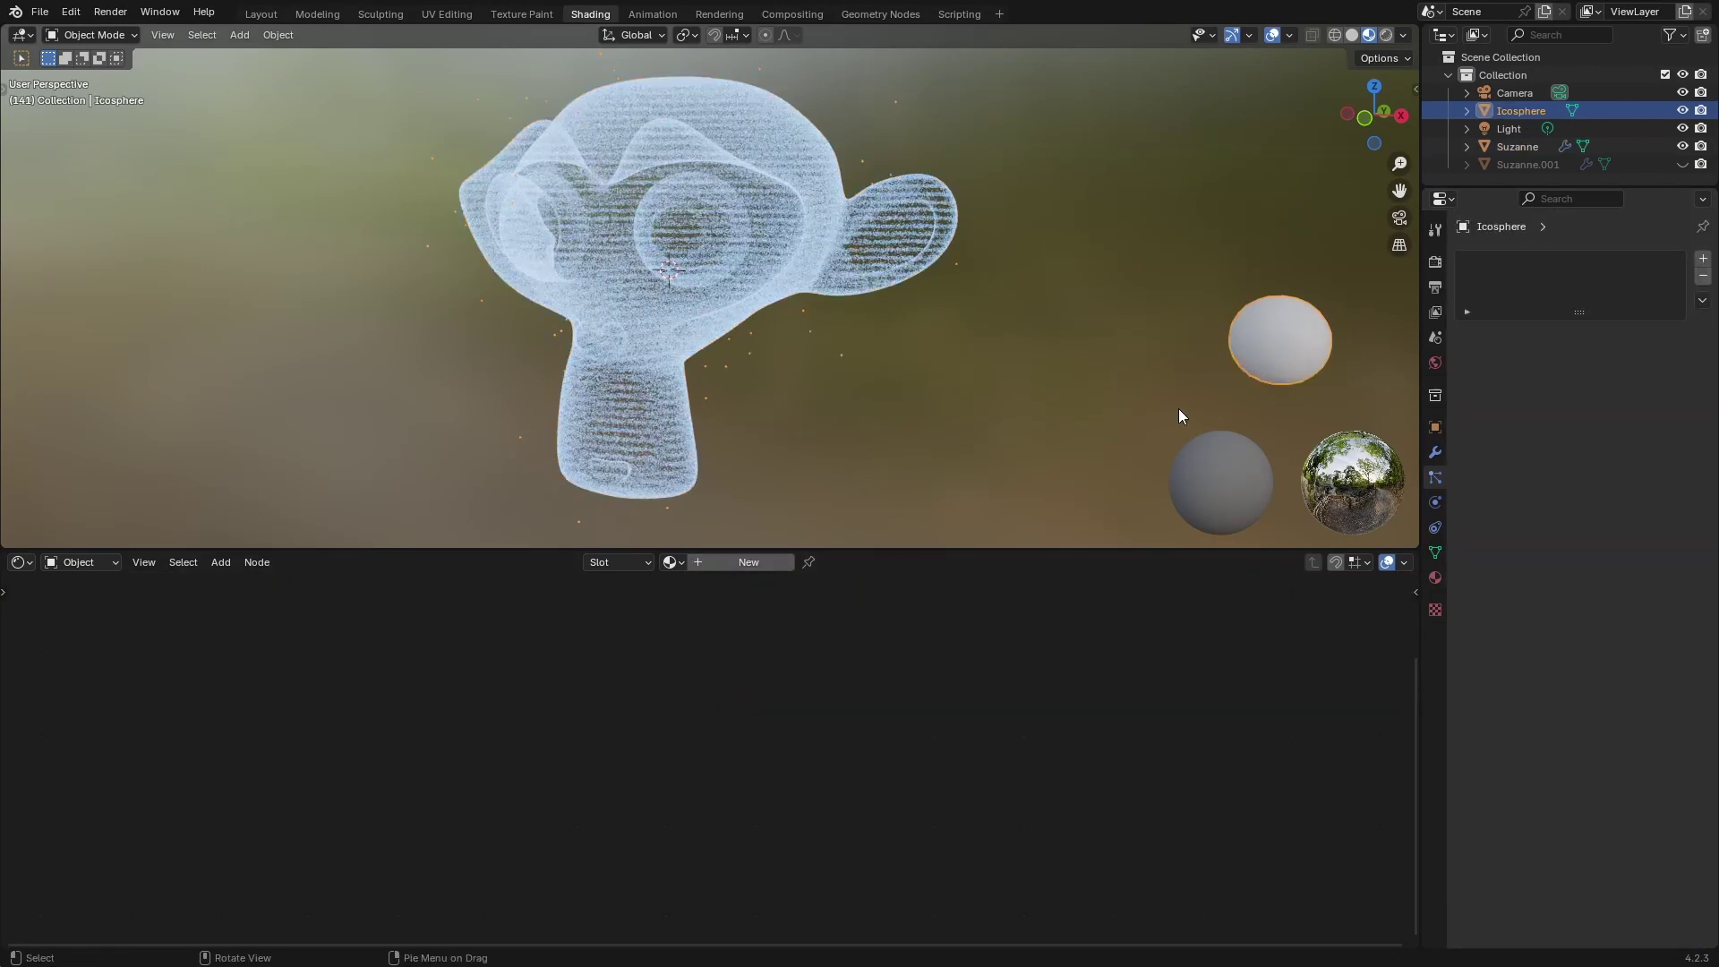
click(766, 570)
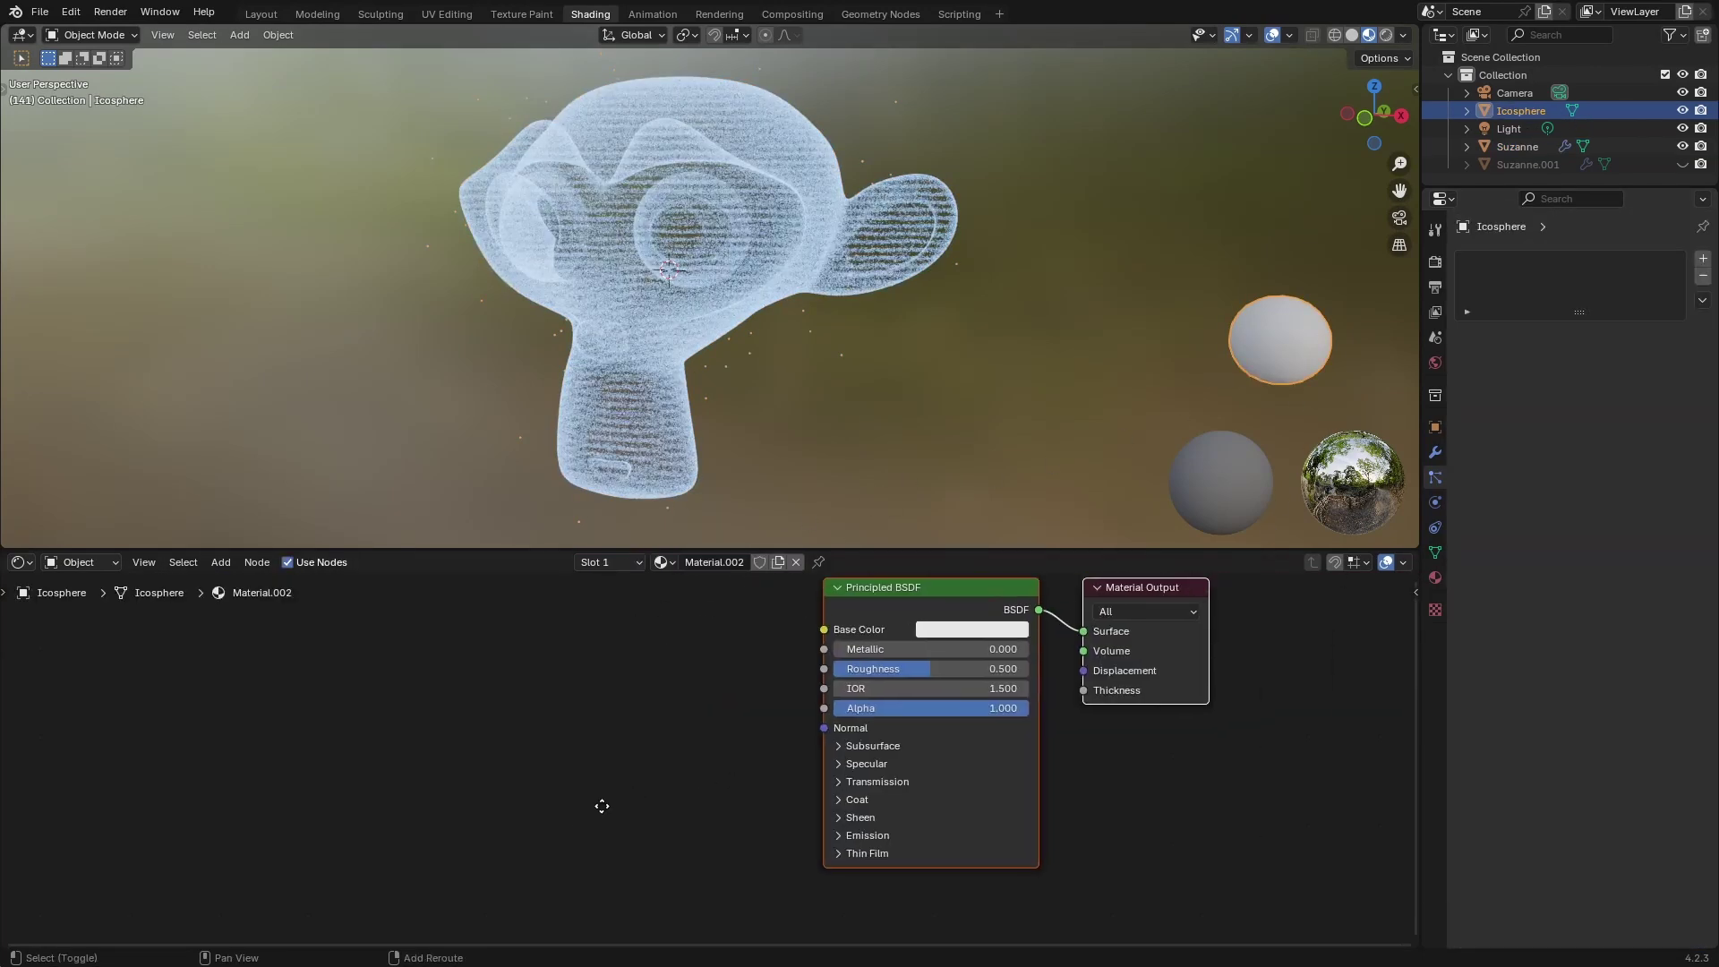
shift+middle_drag(1097, 854, 1067, 802)
click(738, 865)
click(896, 844)
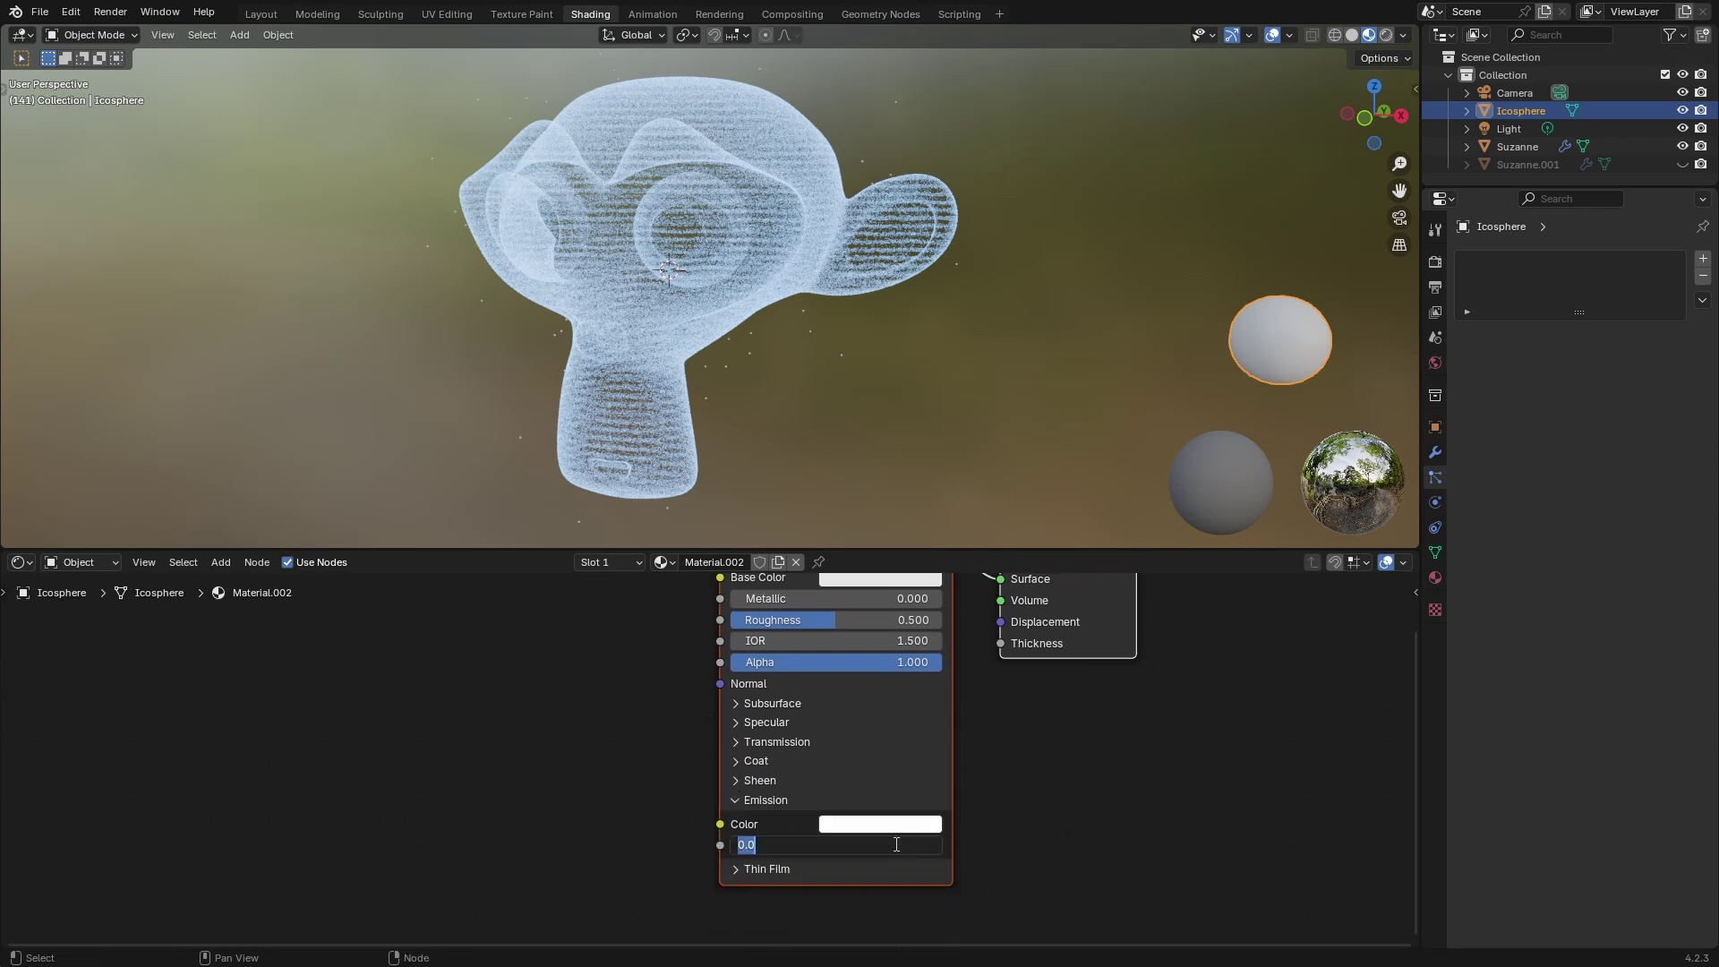
text(10)
key(Return)
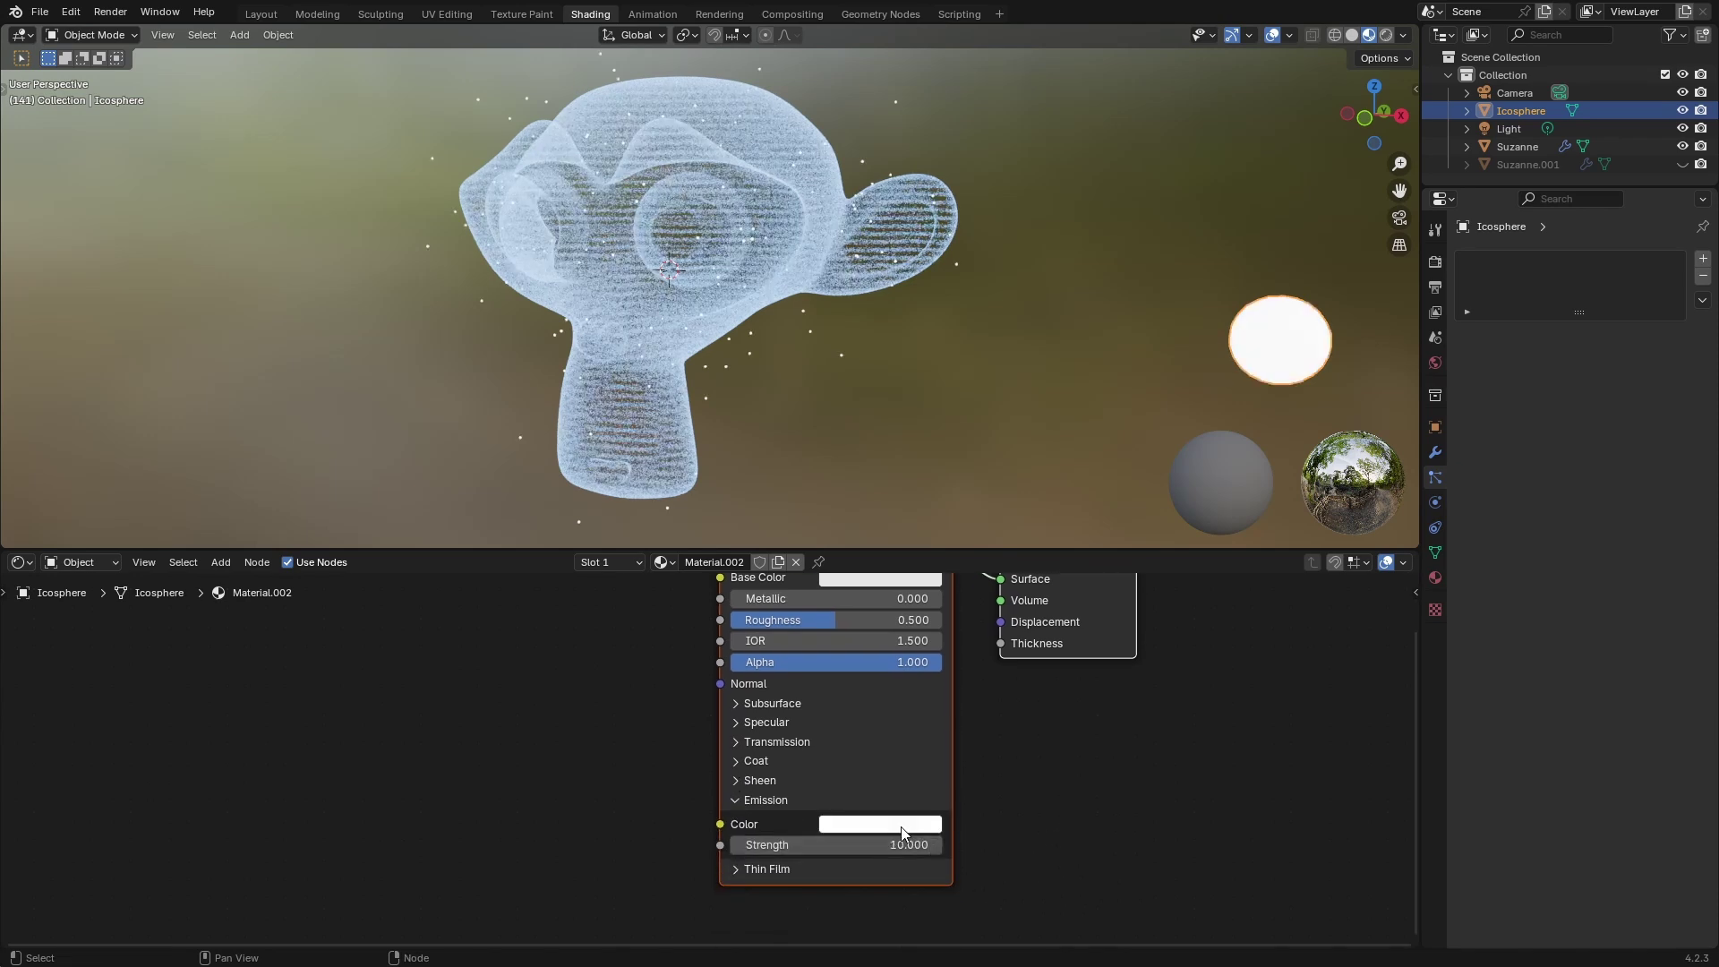
click(902, 833)
drag(947, 567, 943, 553)
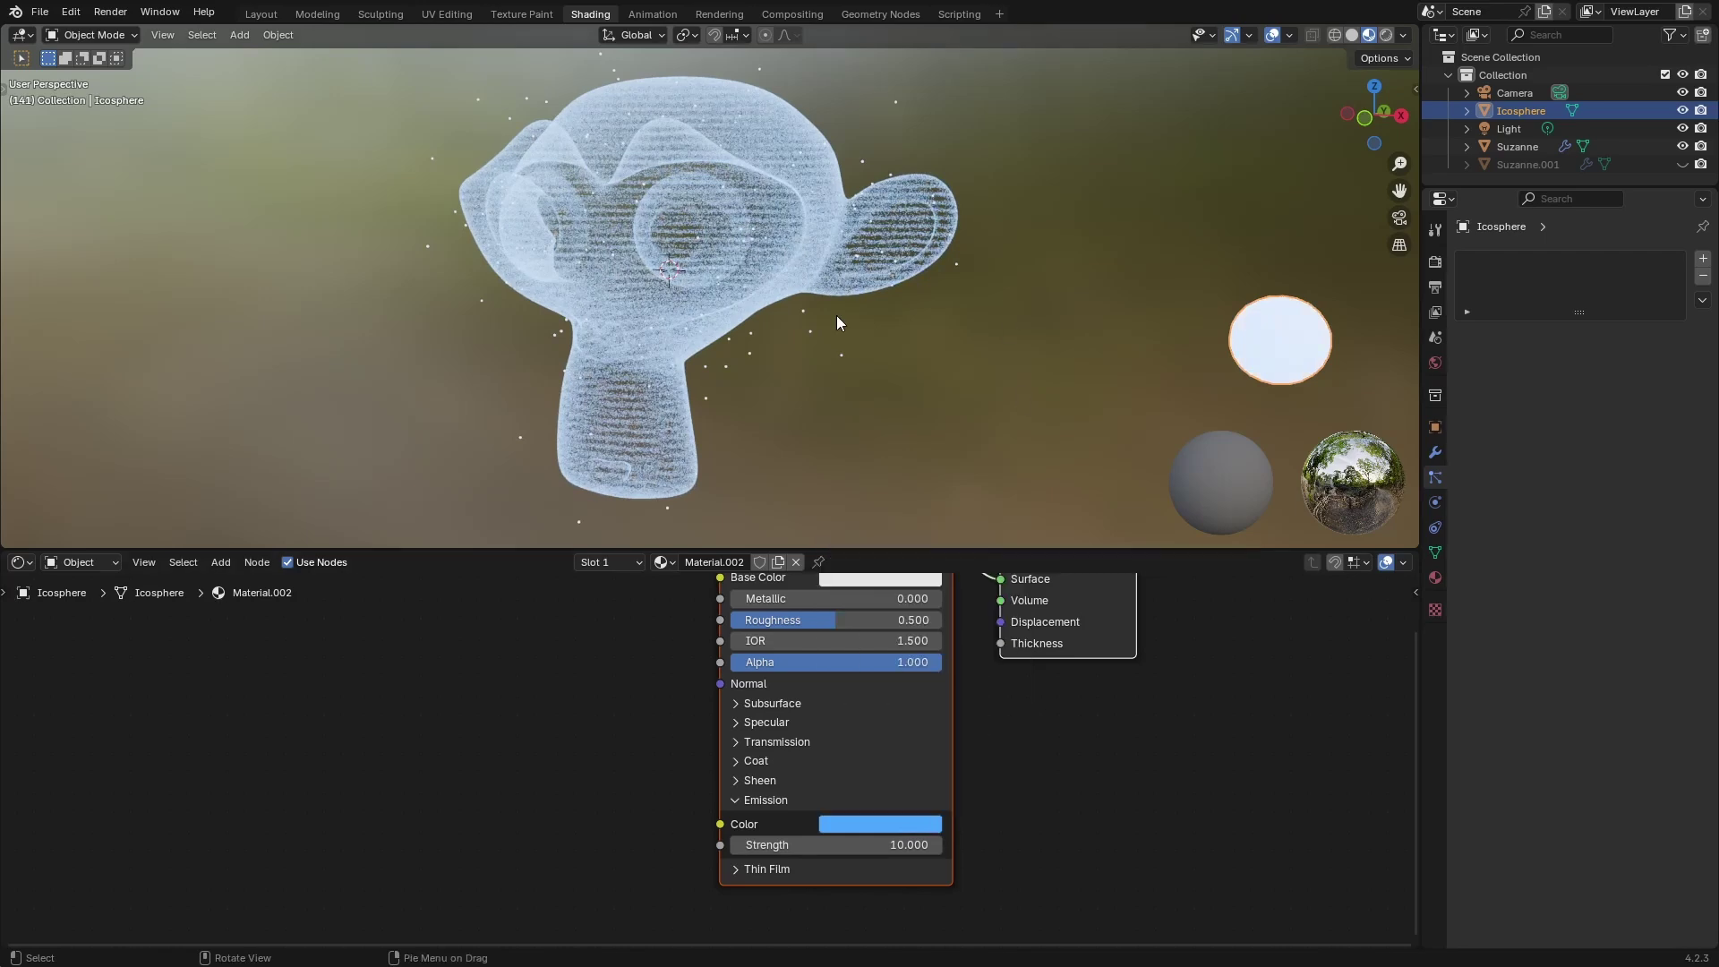
Deselect the icosphere and play the animation to check the glowing particles around the hologram.
click(1026, 429)
key(space)
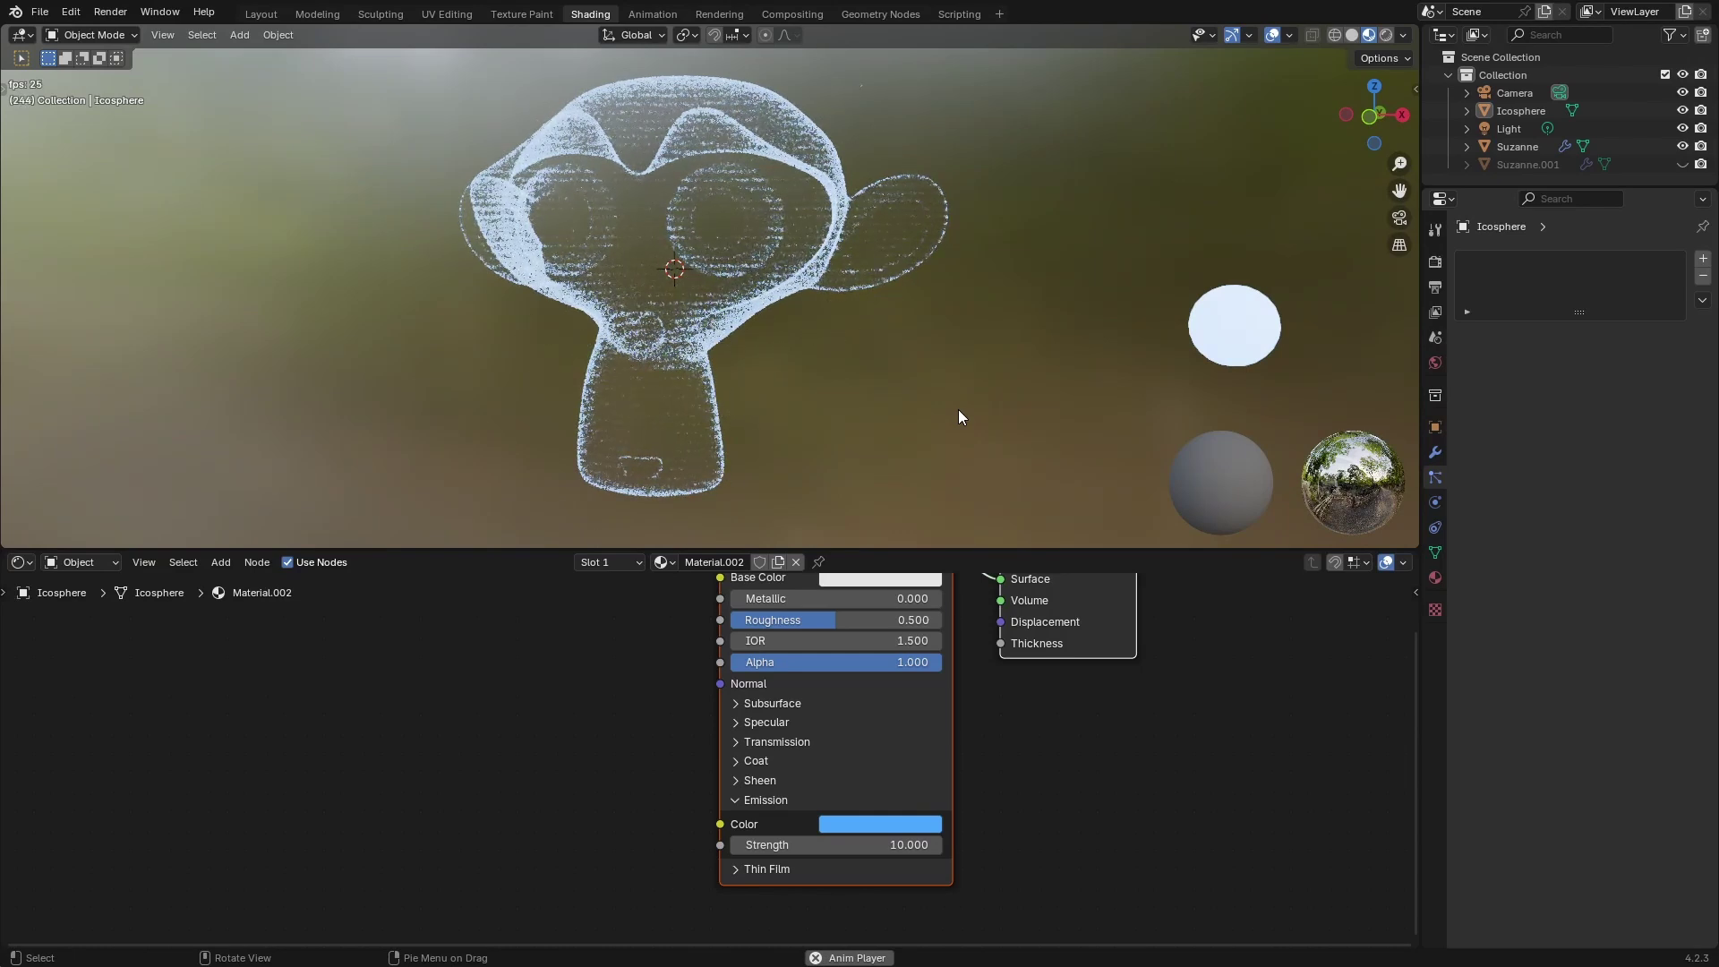
middle_drag(951, 368, 913, 440)
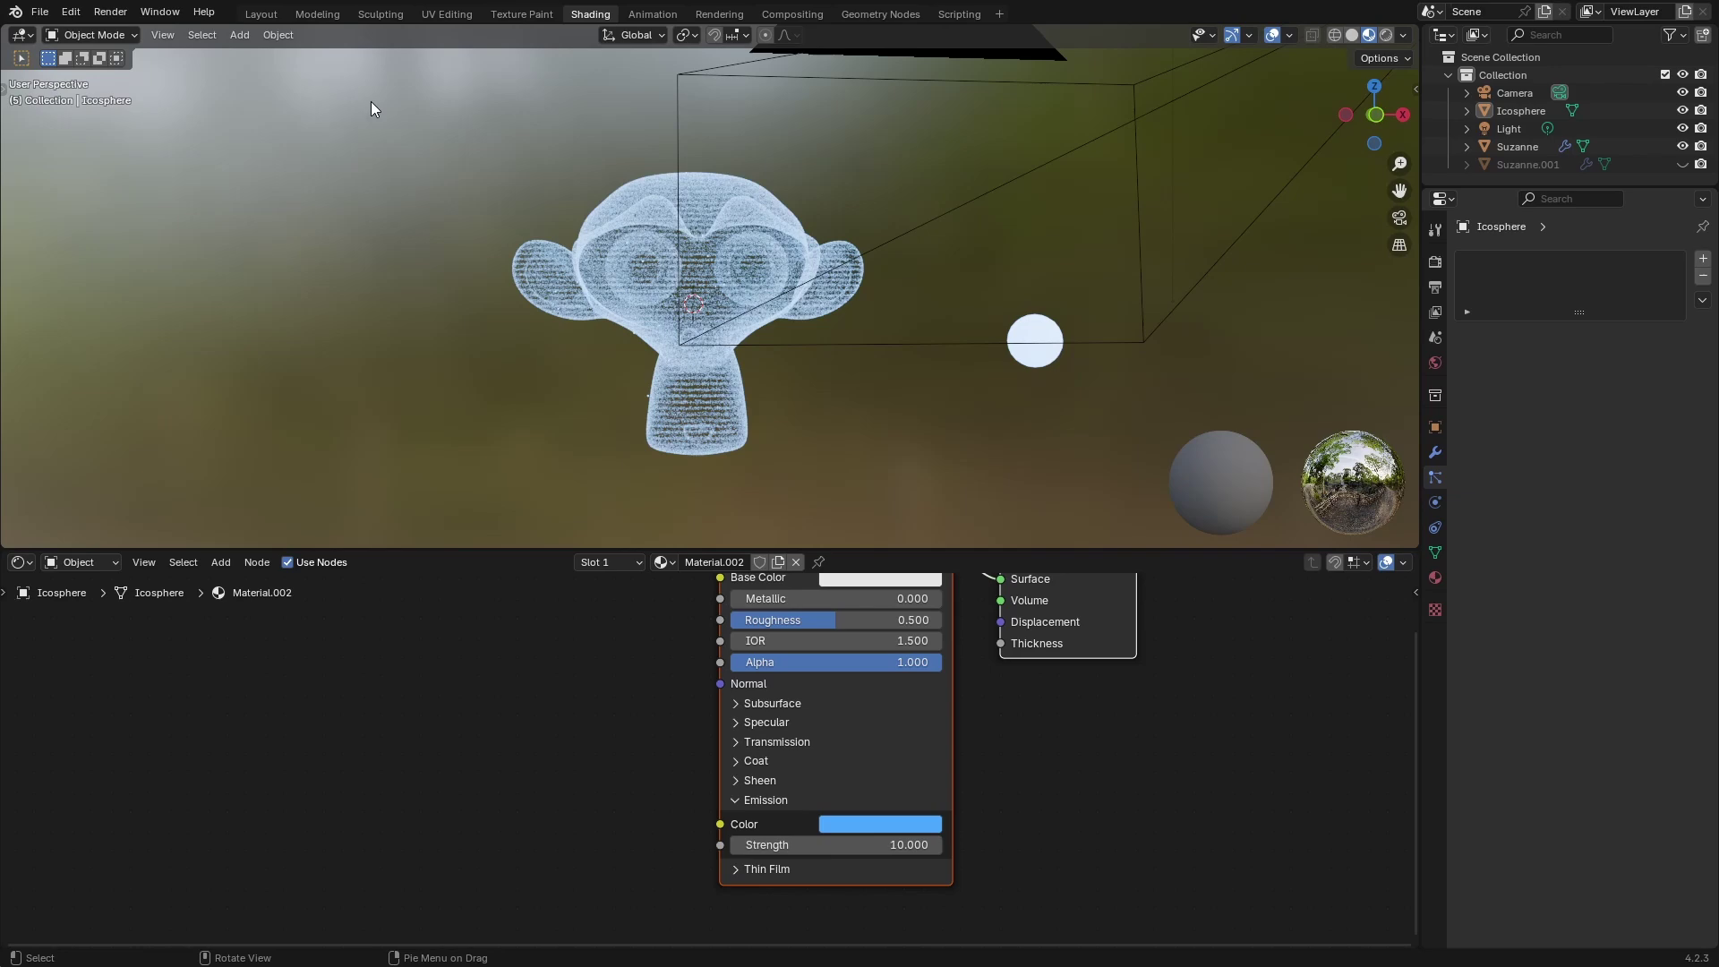
Switch to the Layout workspace and play the animation, stopping at frame 38.
click(259, 13)
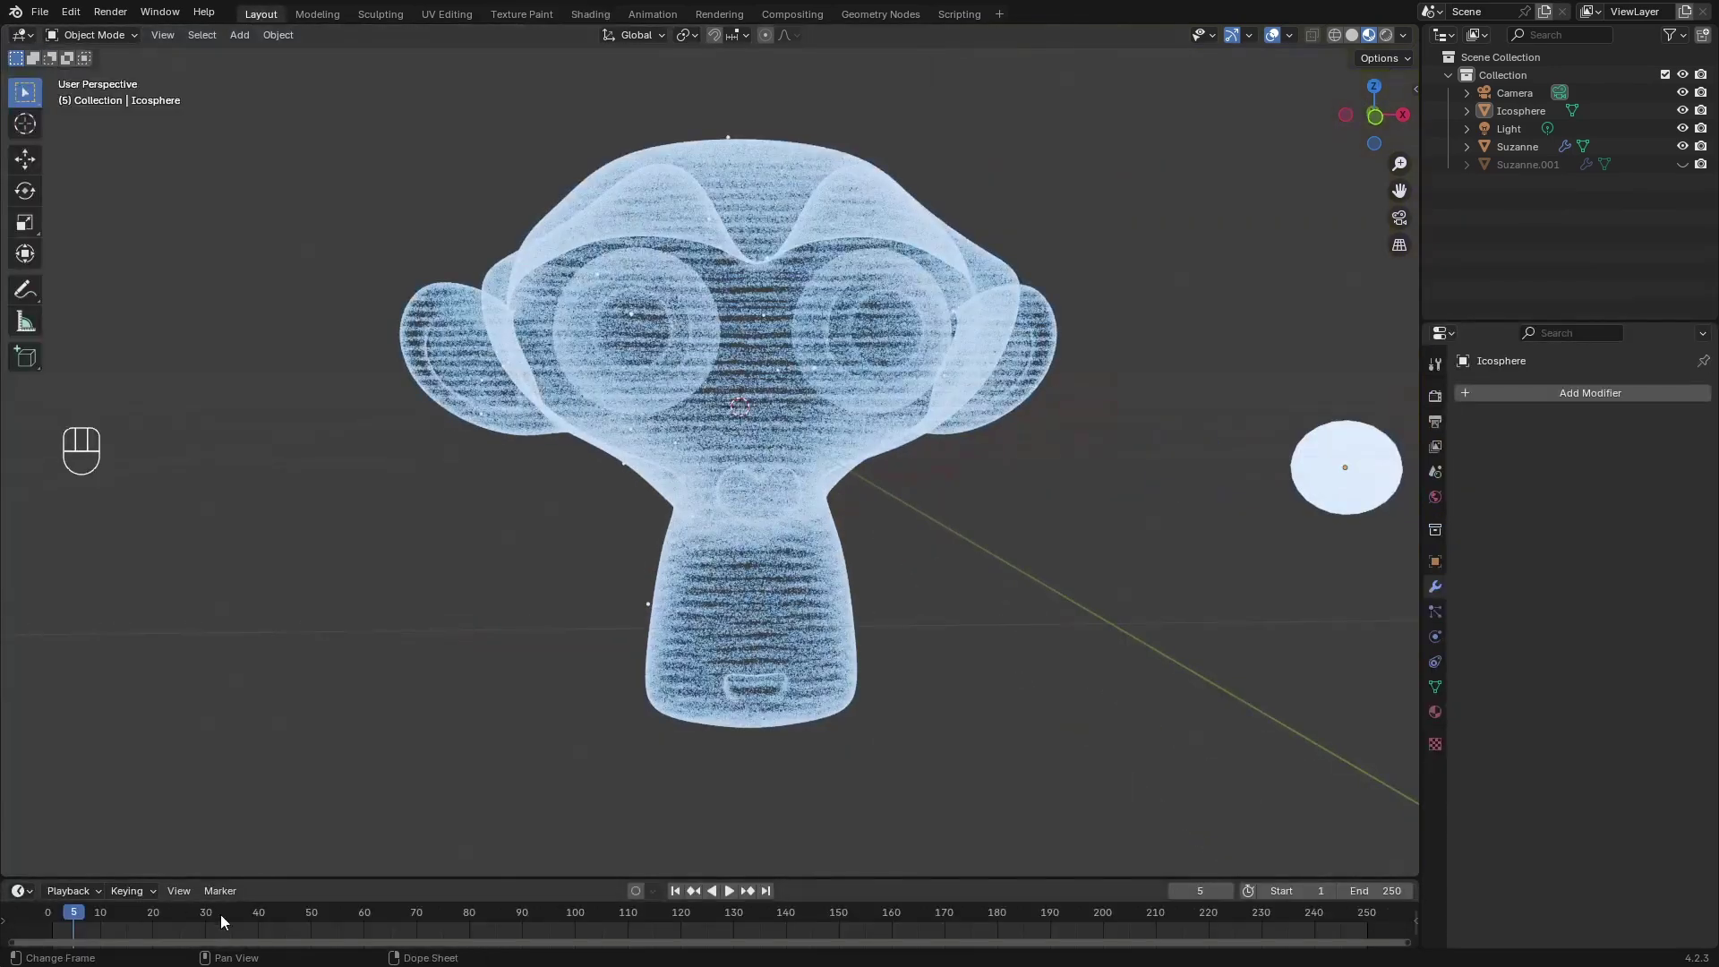
key(space)
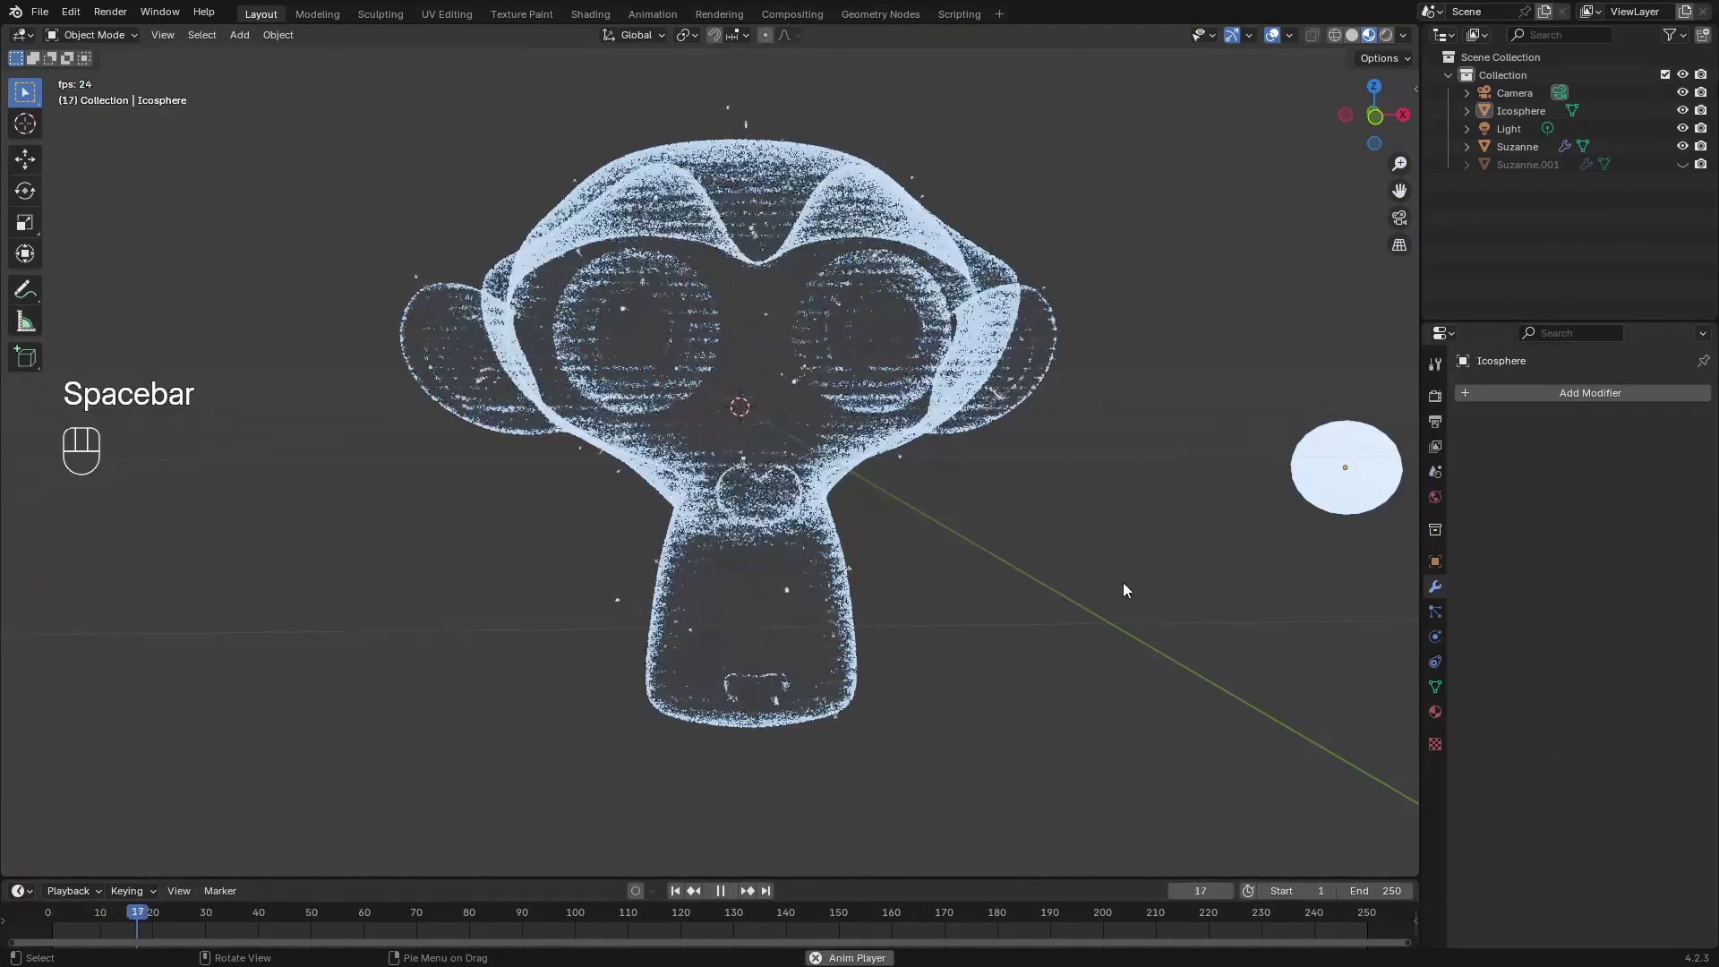
key(space)
middle_drag(1125, 604, 1087, 624)
Render the current frame, inspect the glow and particles up close, and return to the scene with Suzanne selected.
key(F12)
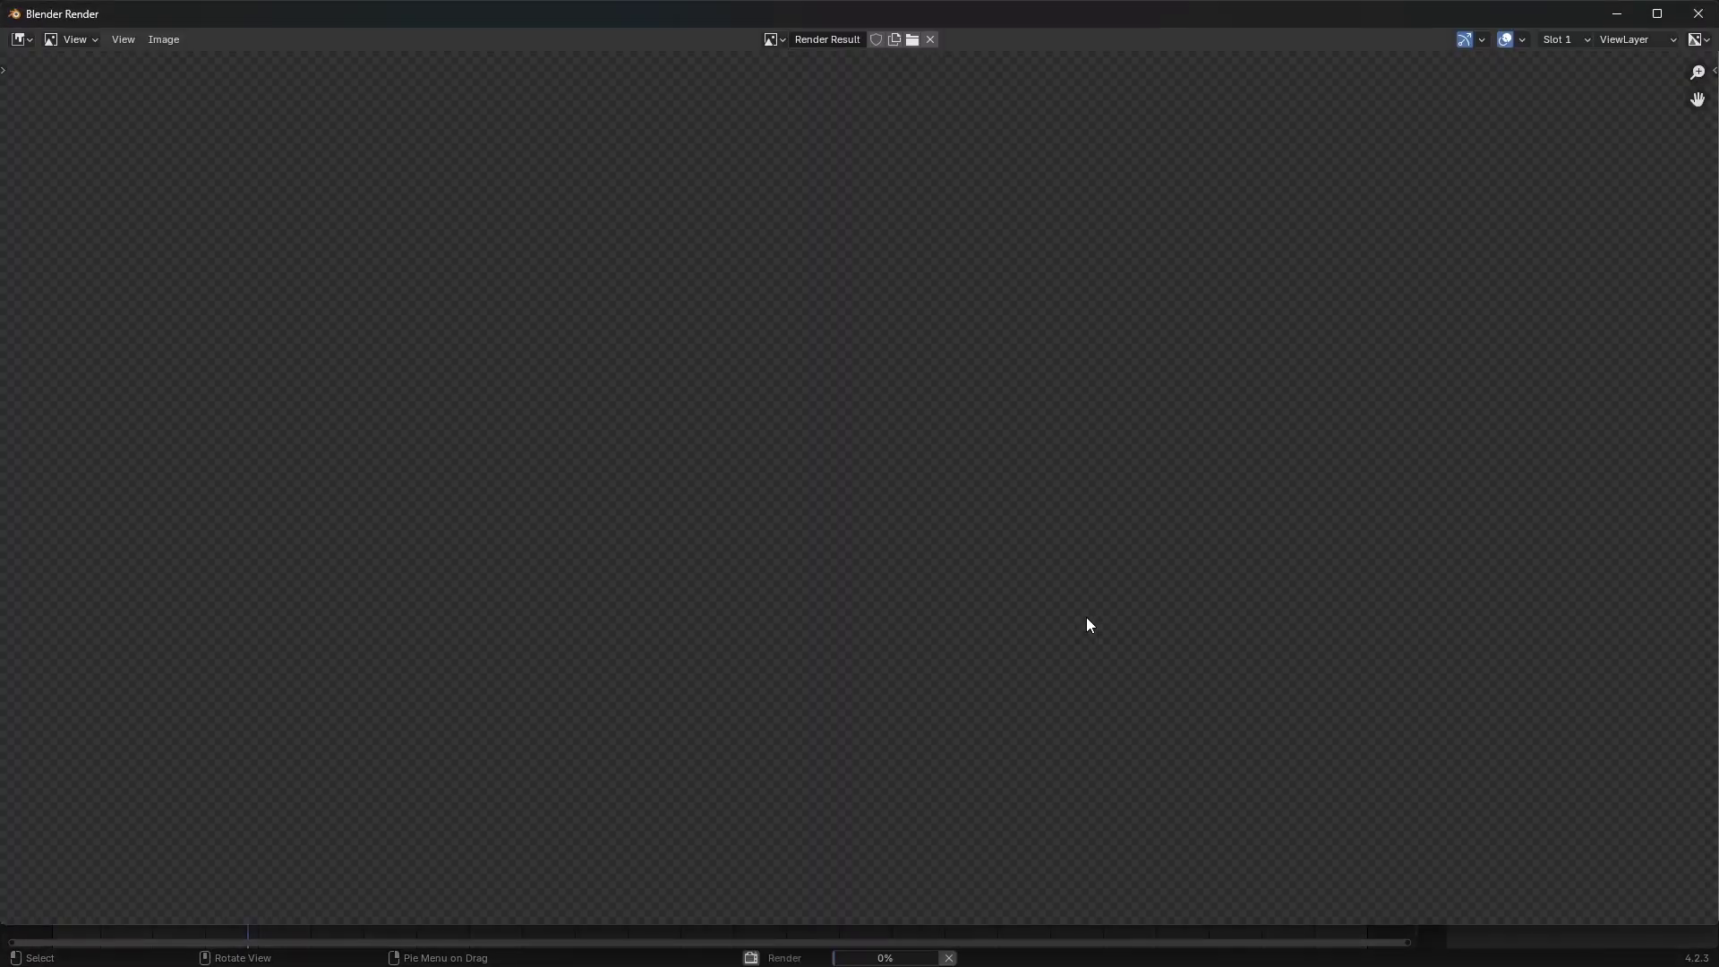
scroll(1065, 588, down, 2)
scroll(1074, 596, up, 1)
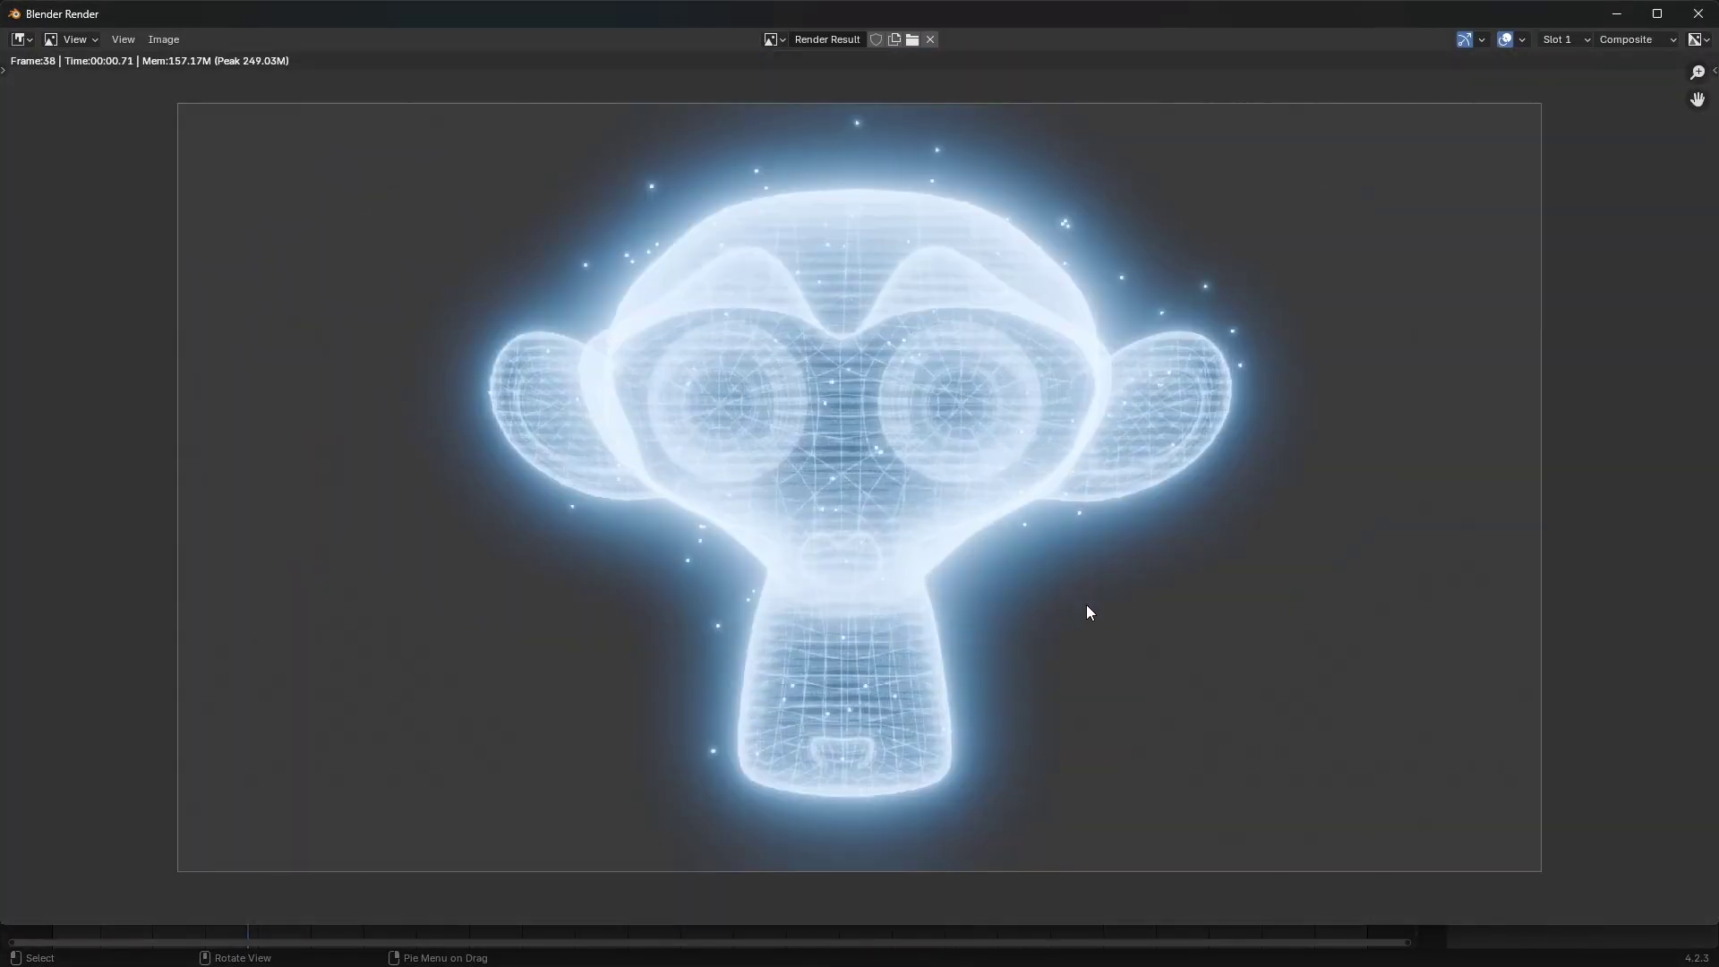
scroll(1028, 584, up, 1)
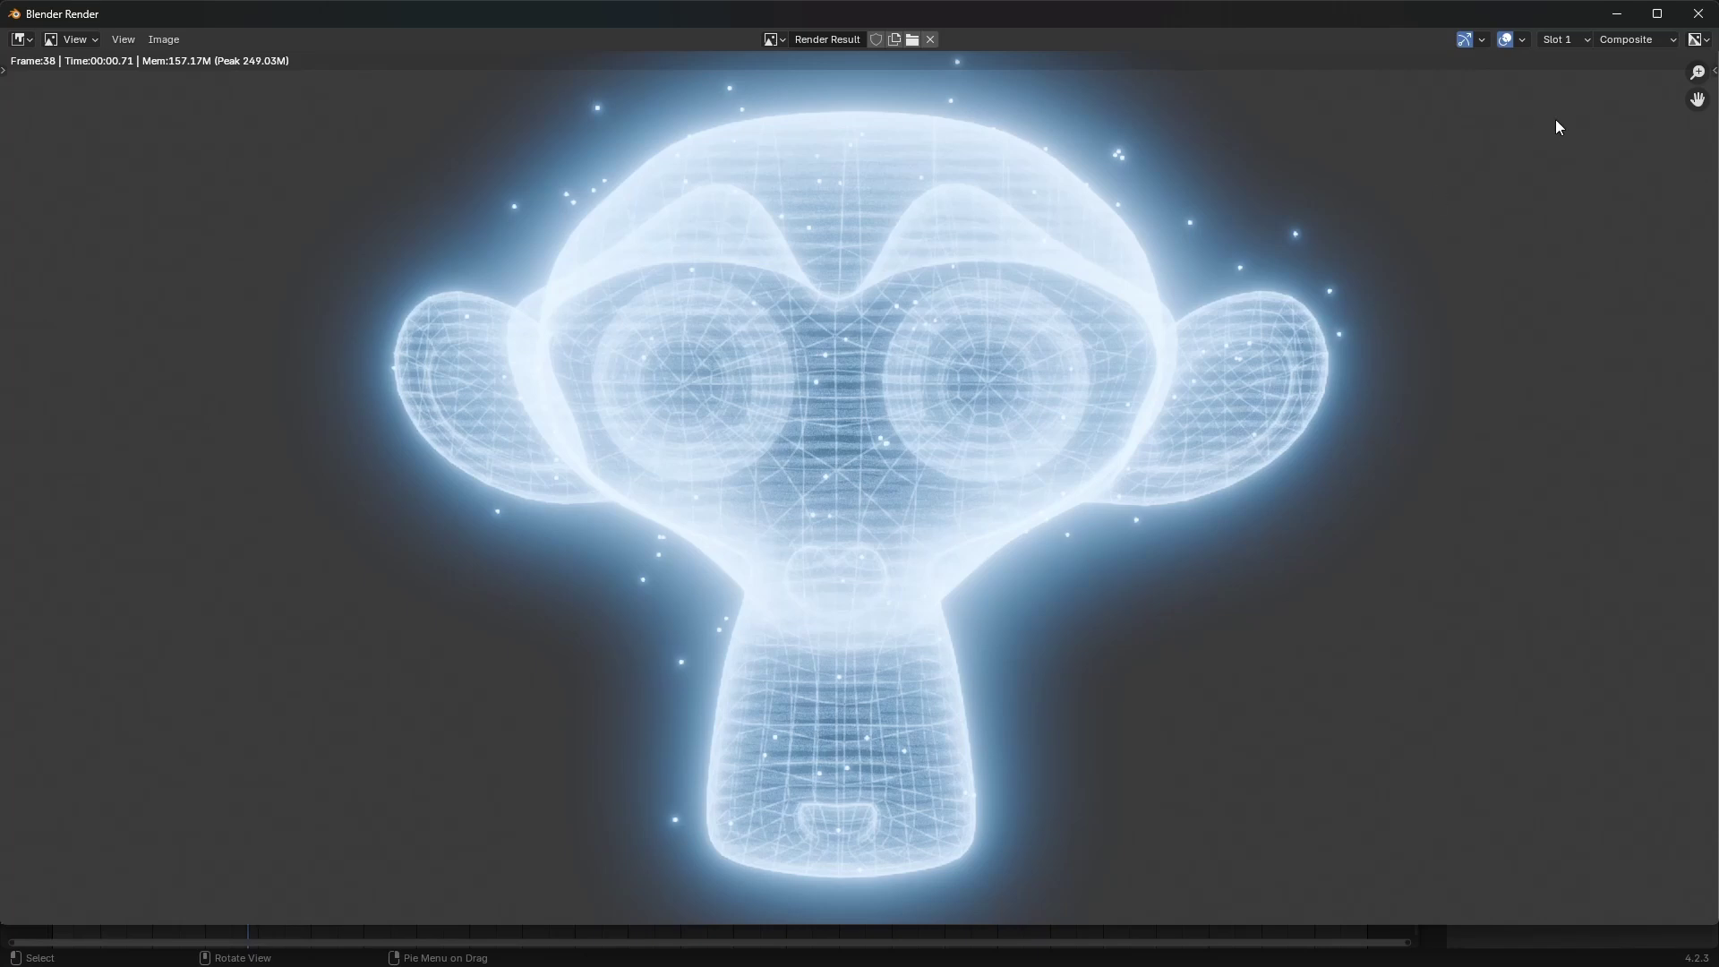
click(1698, 13)
click(871, 348)
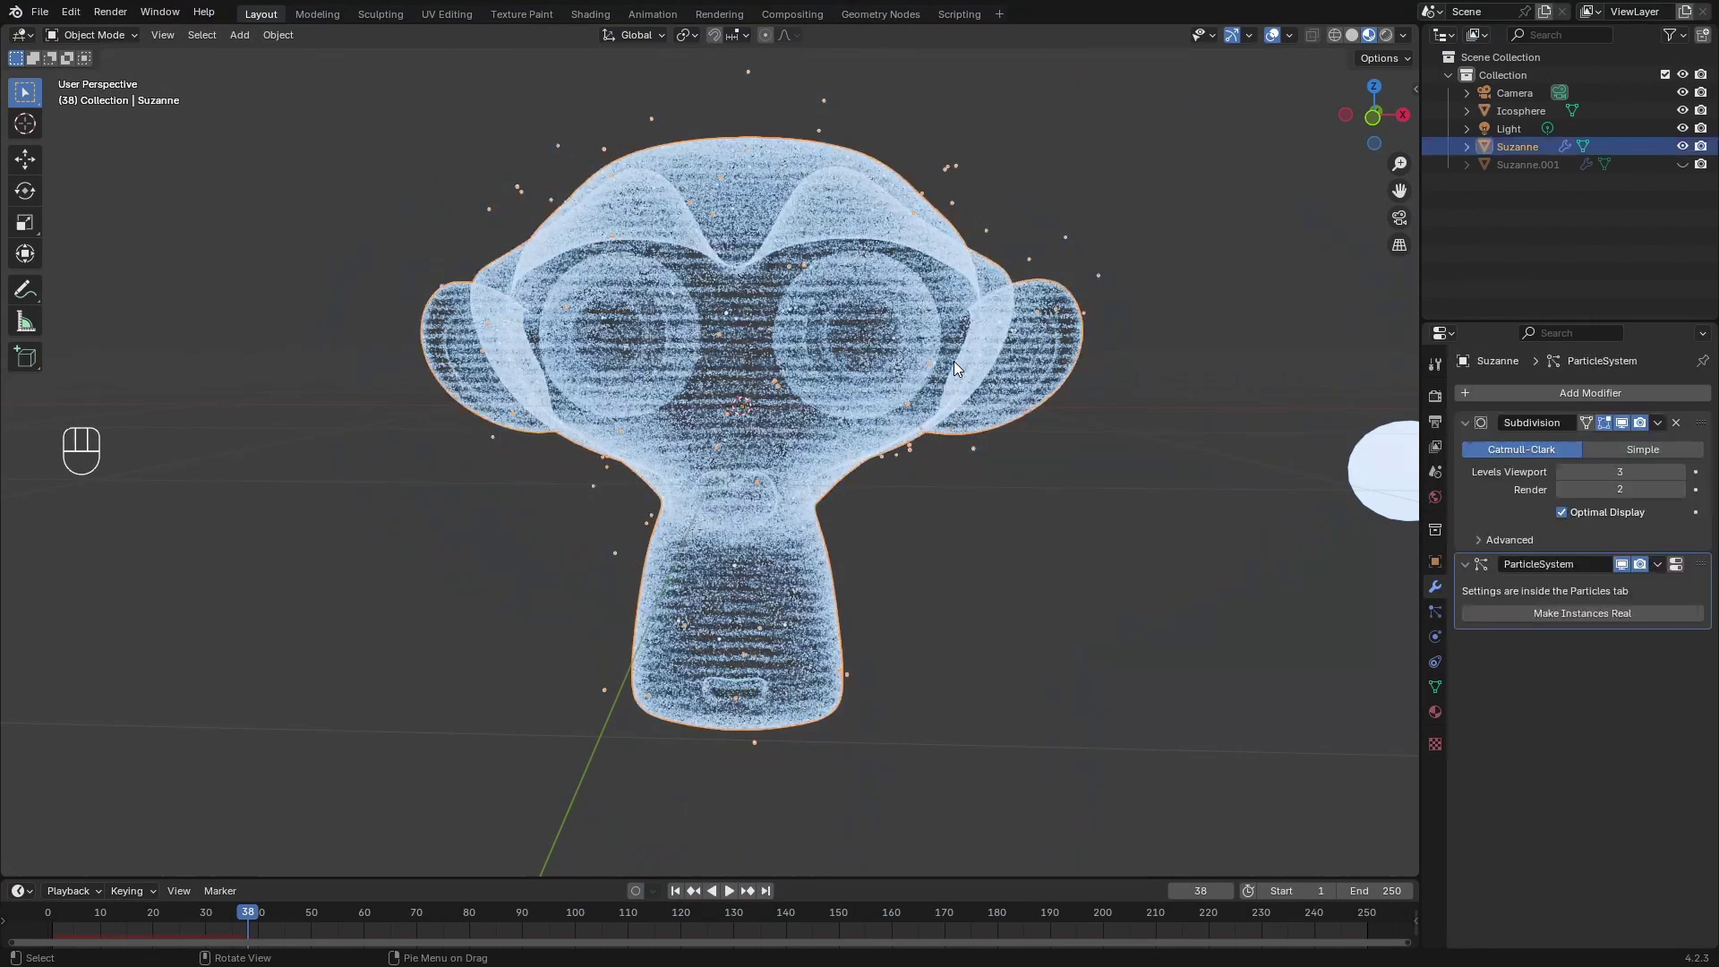
In the Compositing workspace, set the Glare node's bloom size to 4.
click(808, 16)
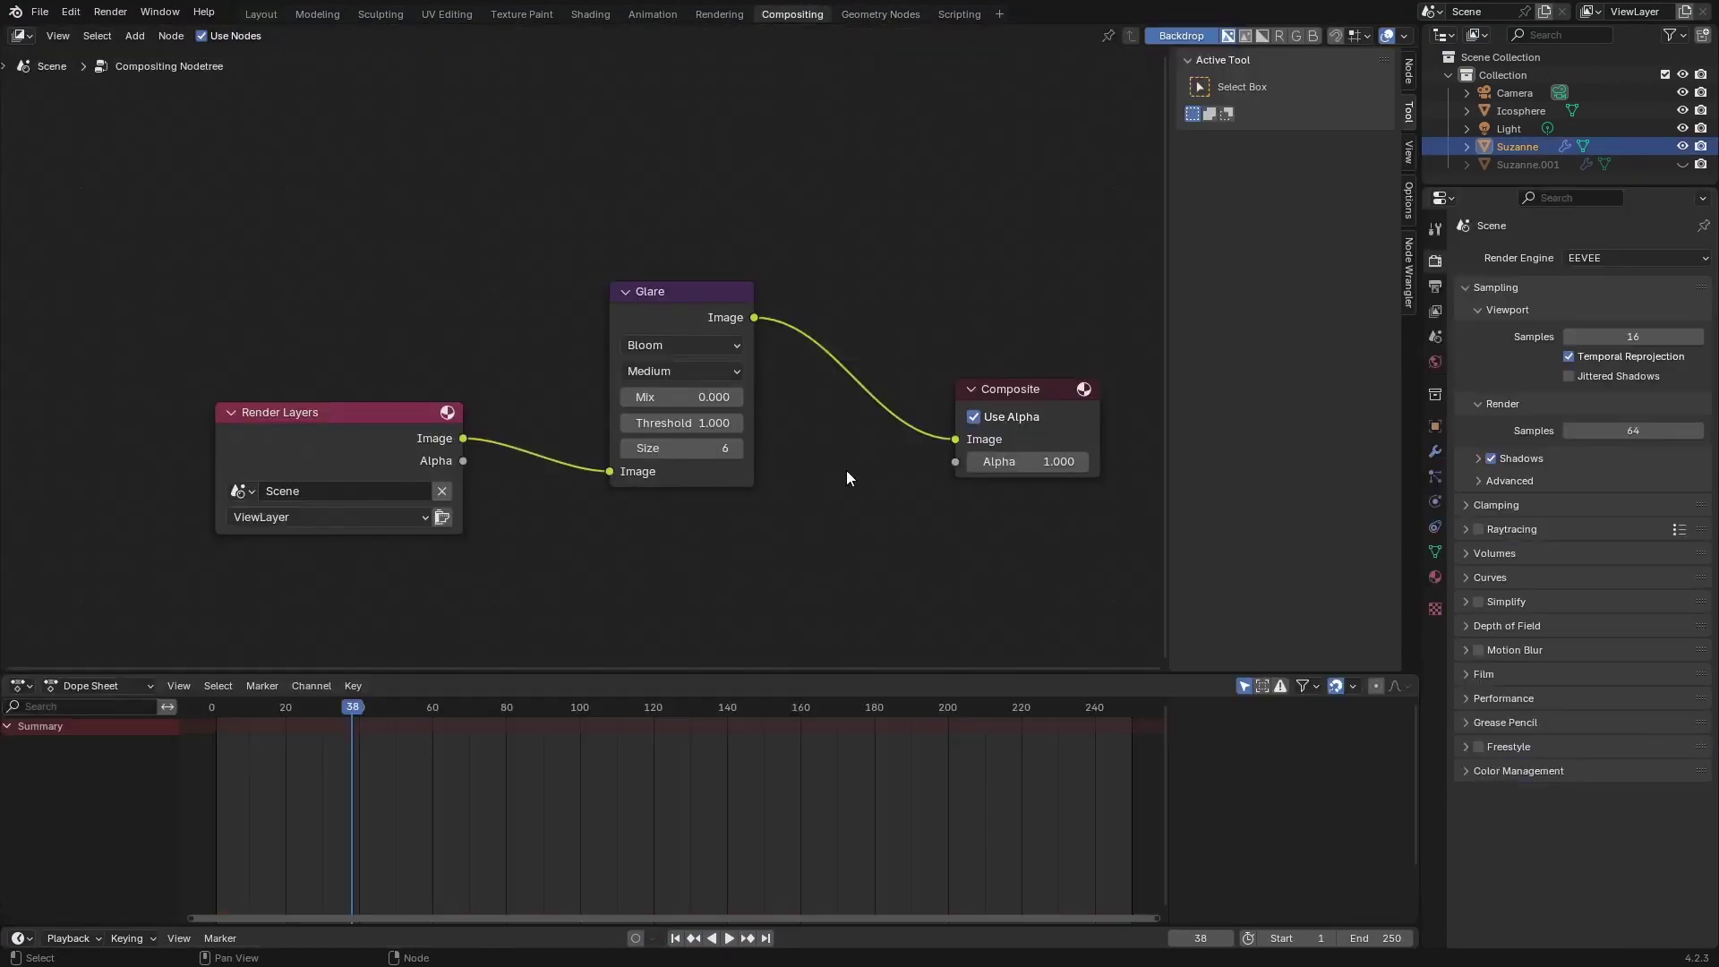
click(692, 445)
text(4)
key(Return)
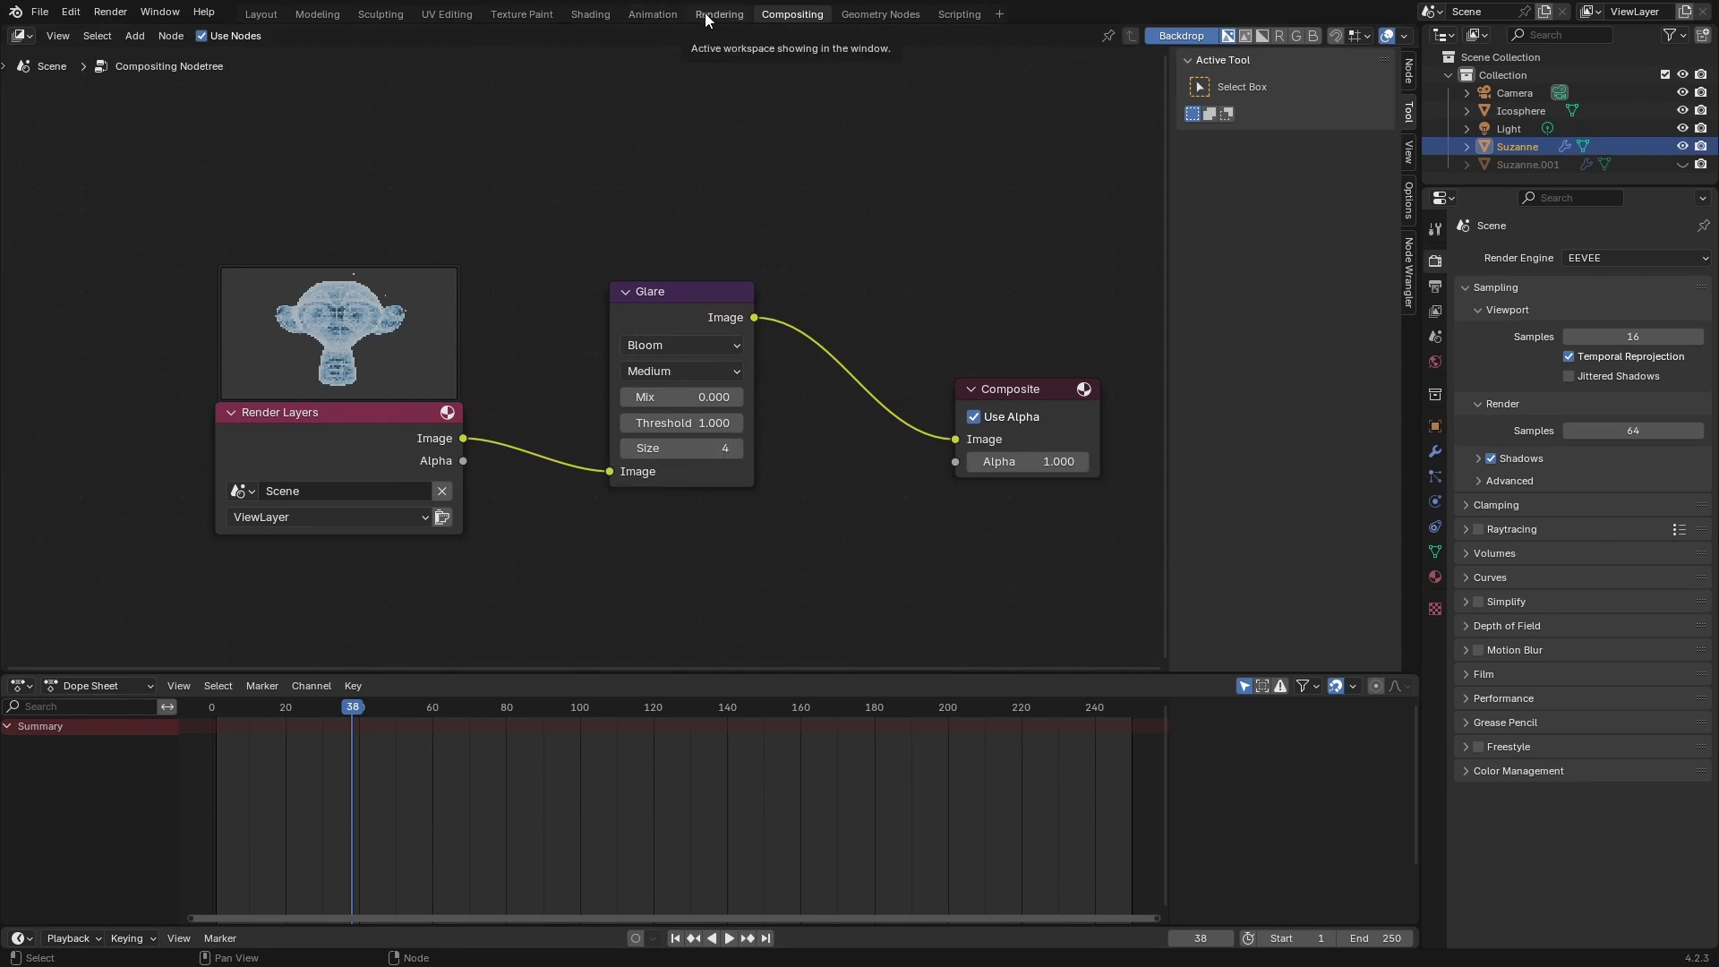
In the Shading workspace, set the emission strength of Suzanne's hologram material to 5.
click(589, 14)
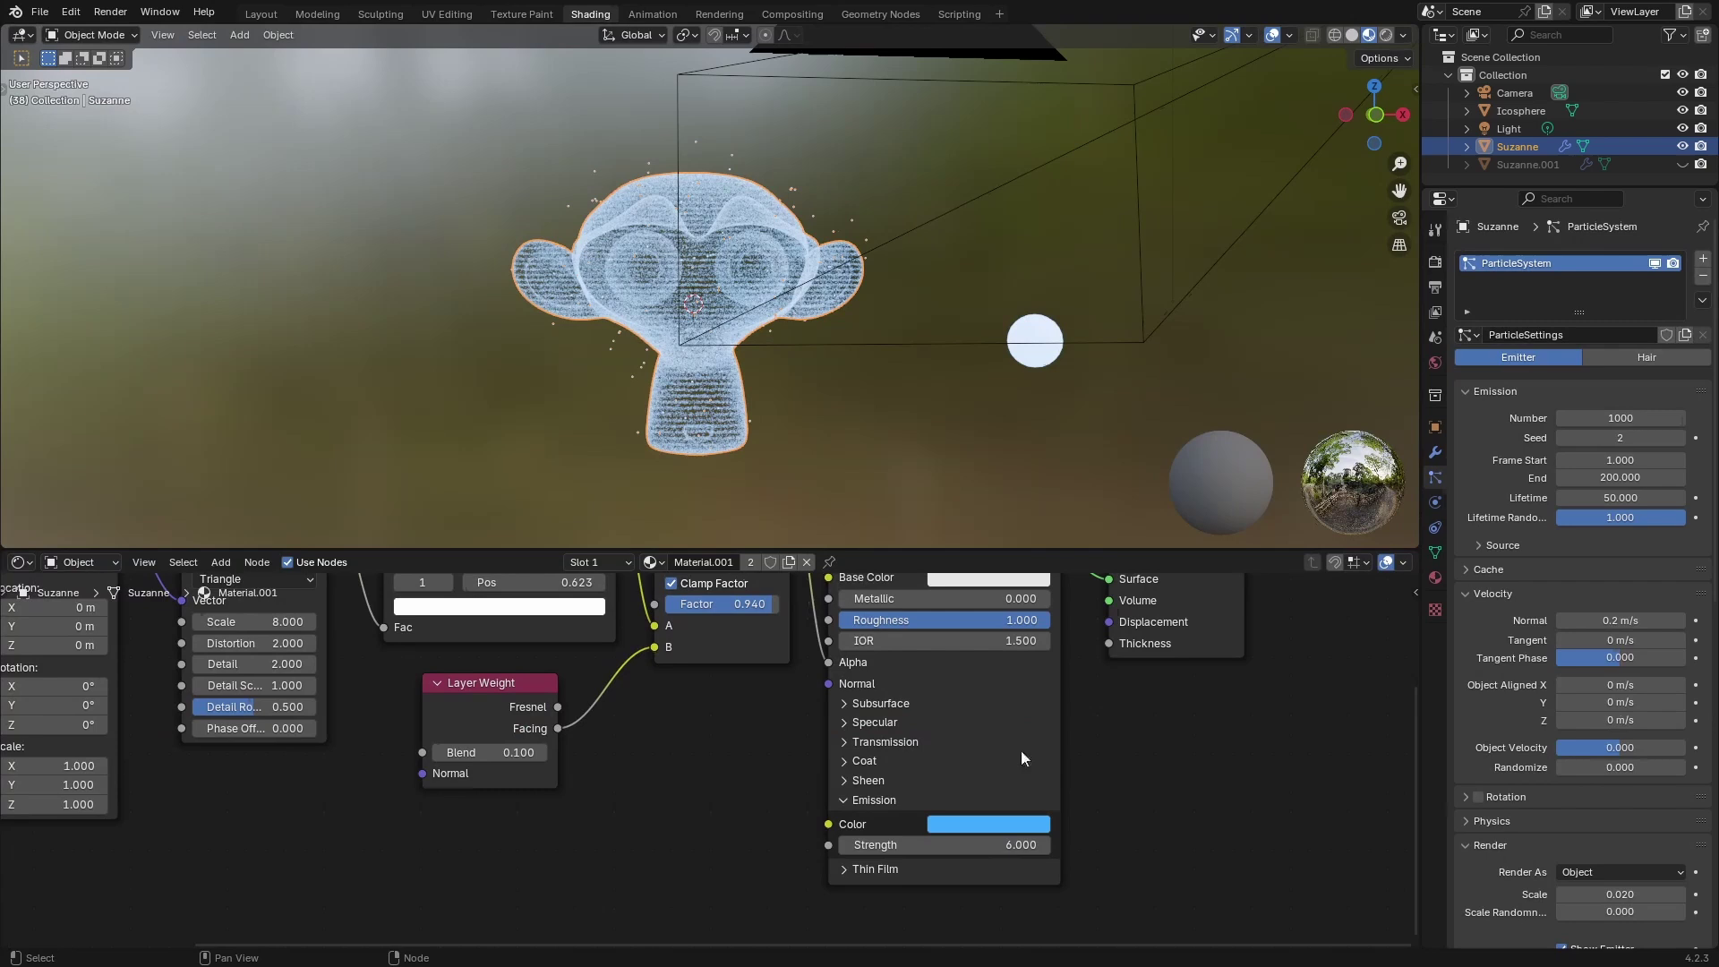
click(1011, 845)
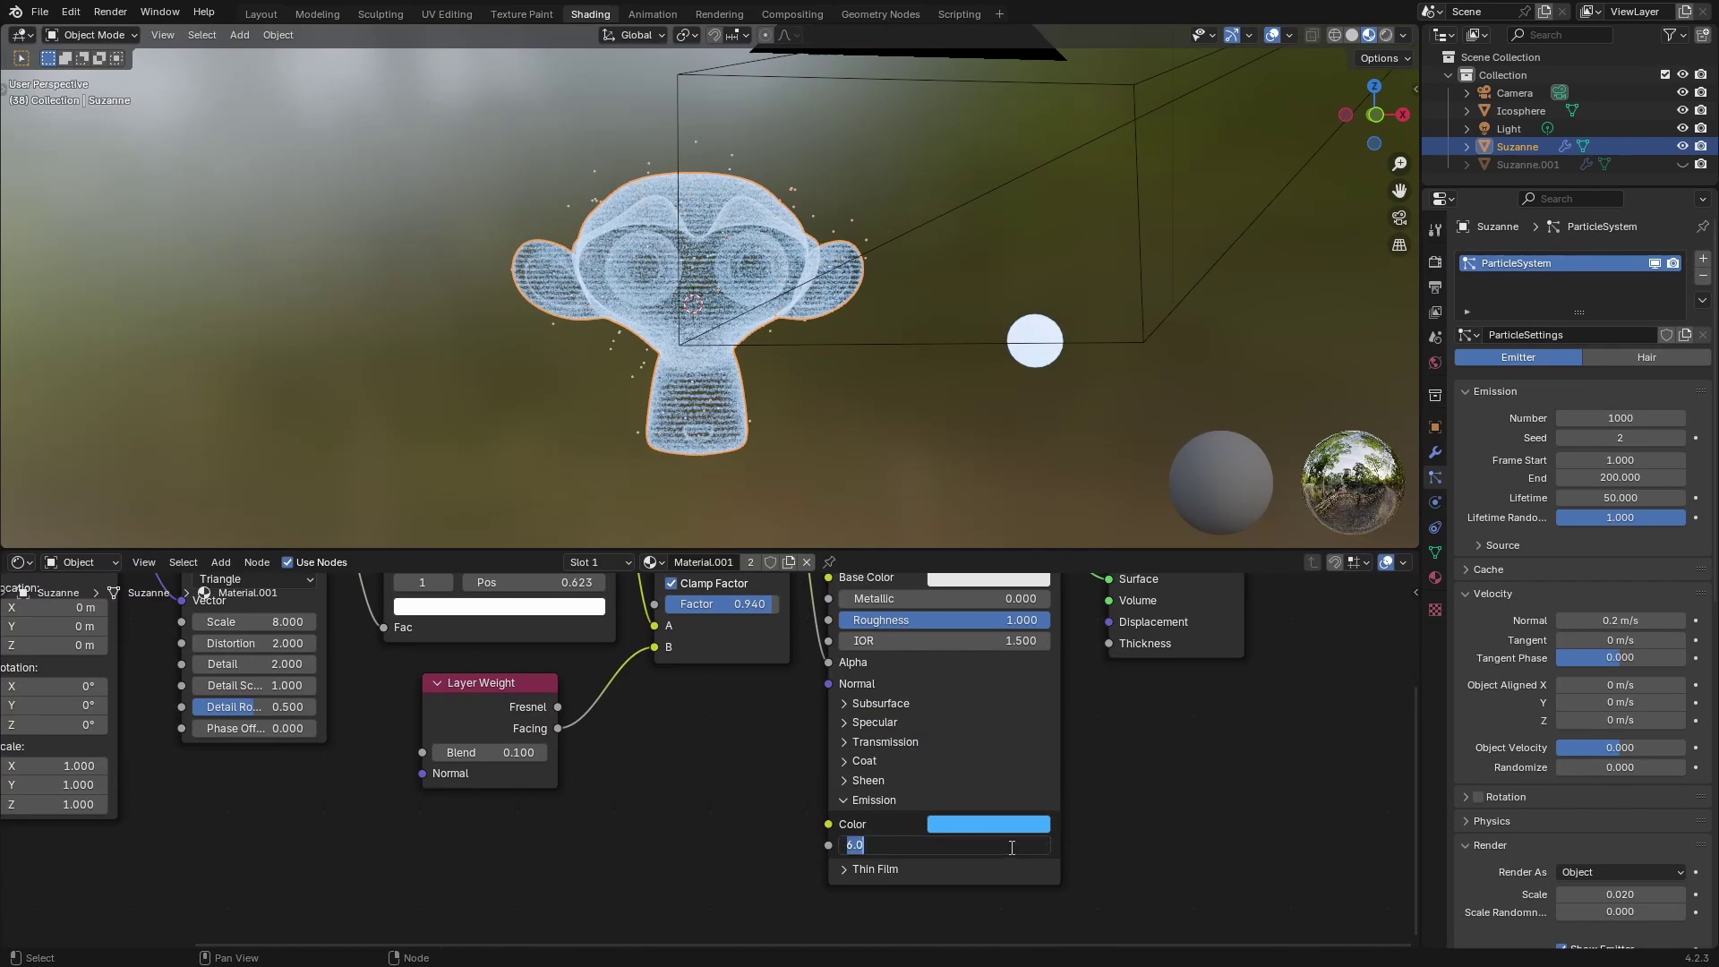
key(Return)
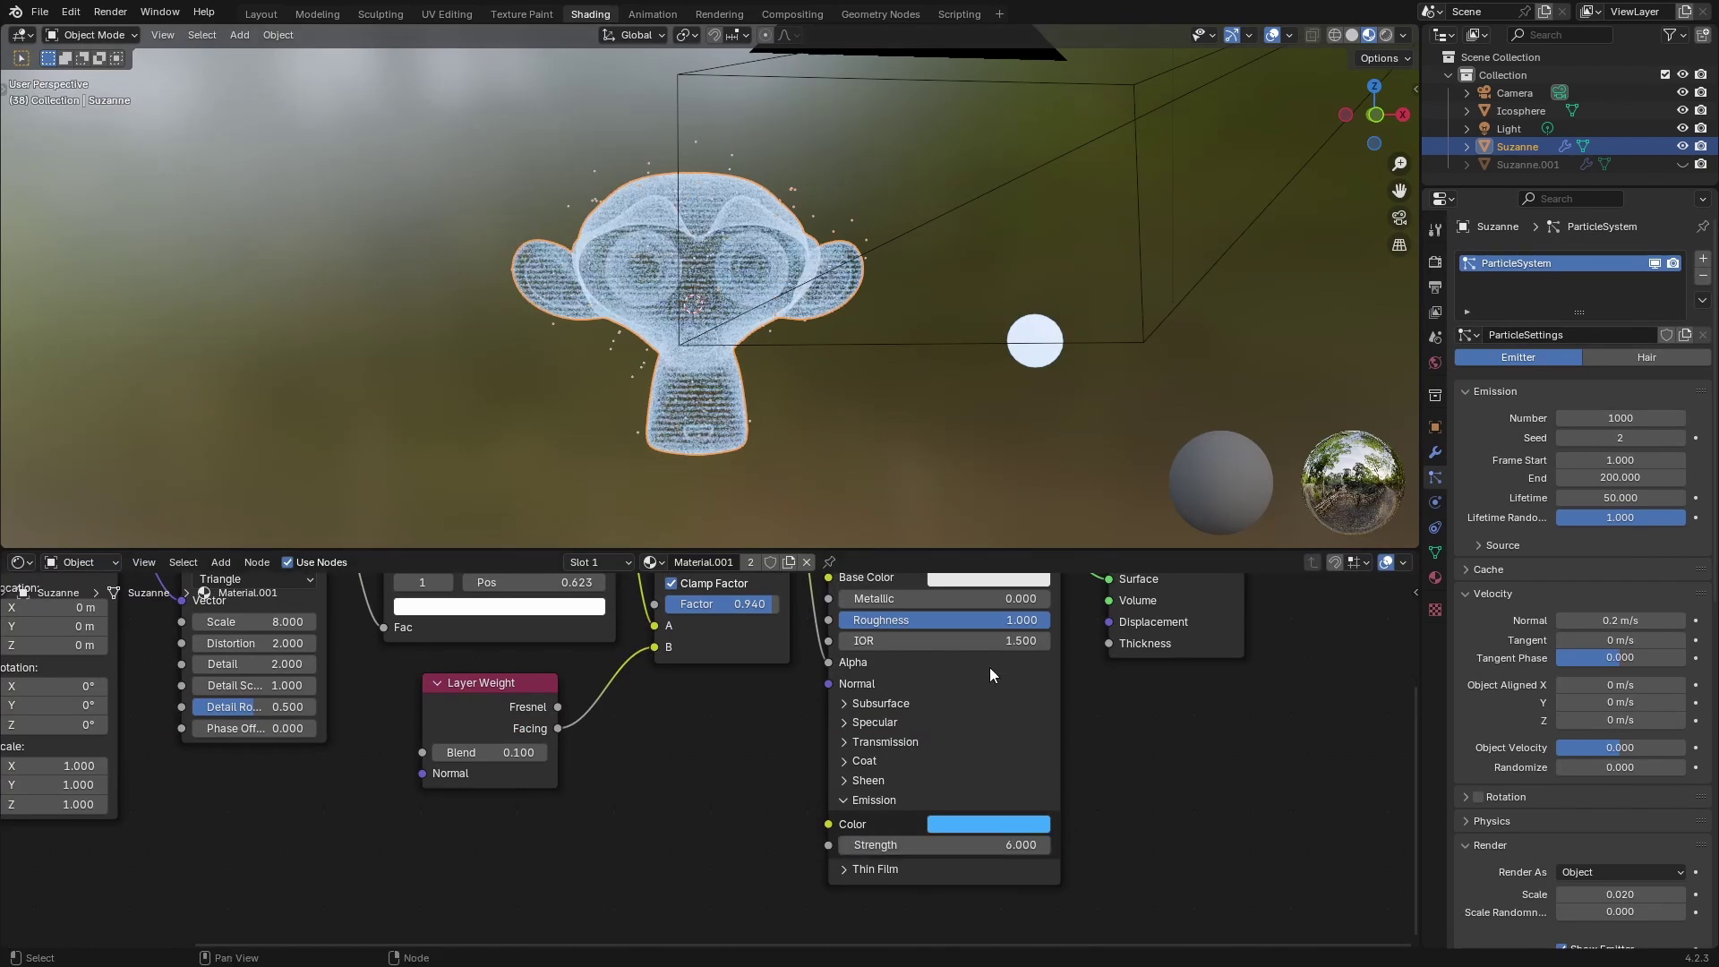
click(967, 845)
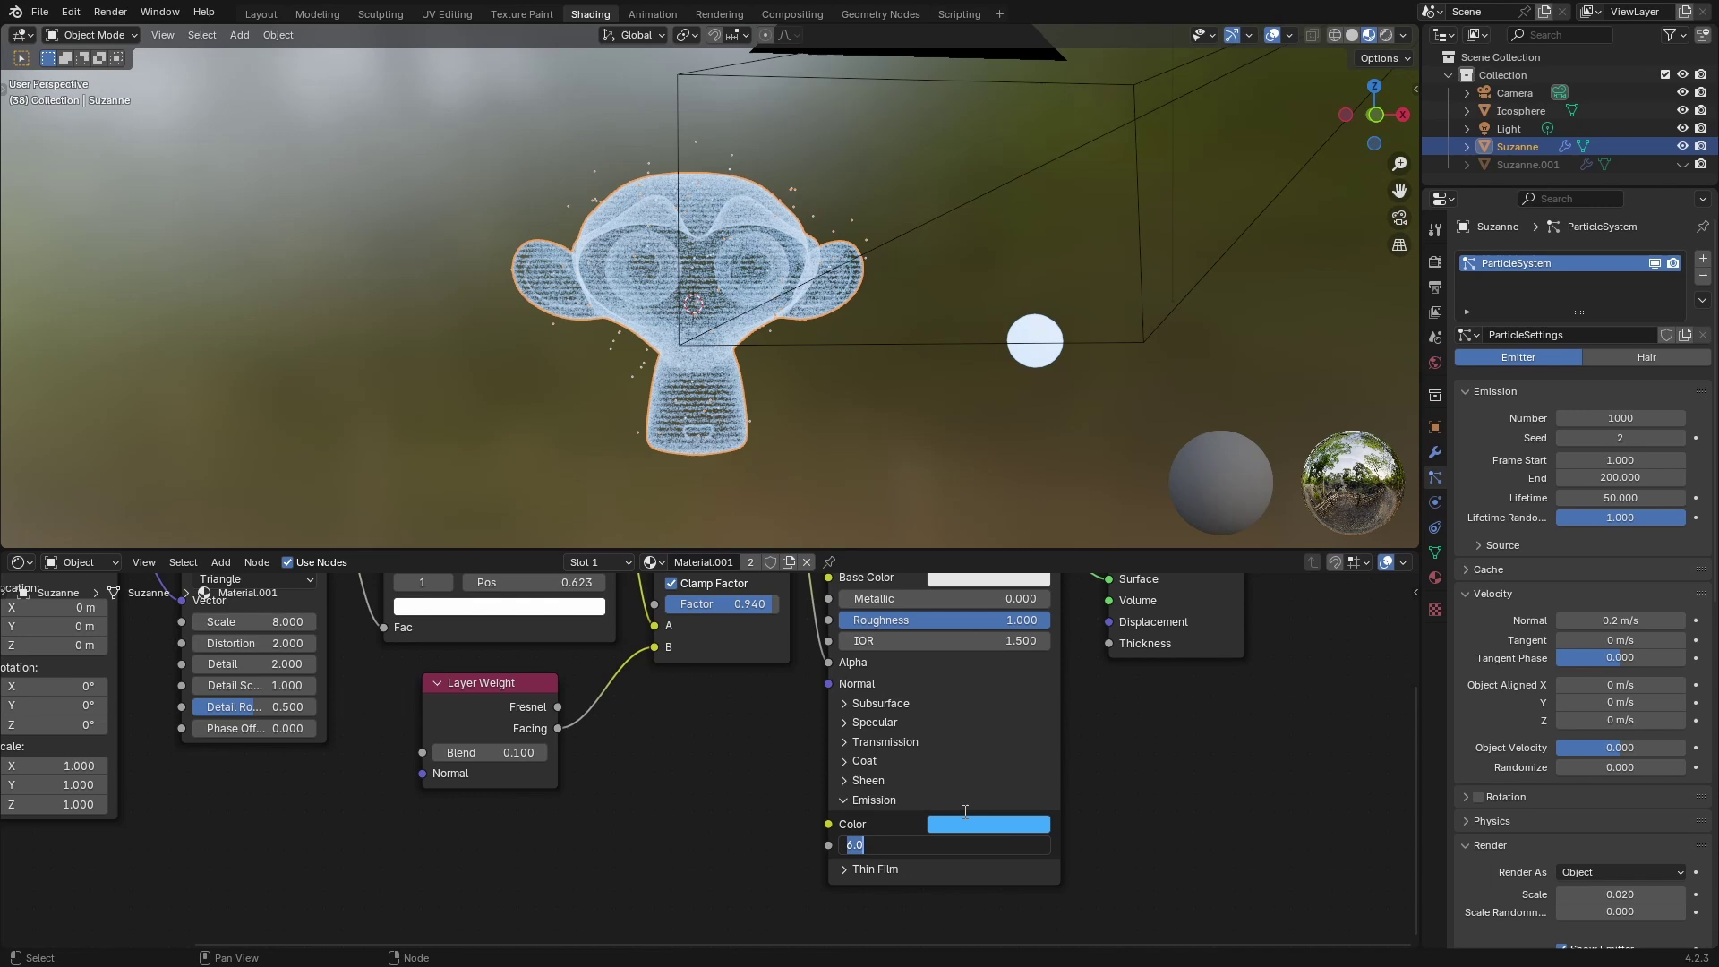
key(BackSpace)
text(5)
key(Return)
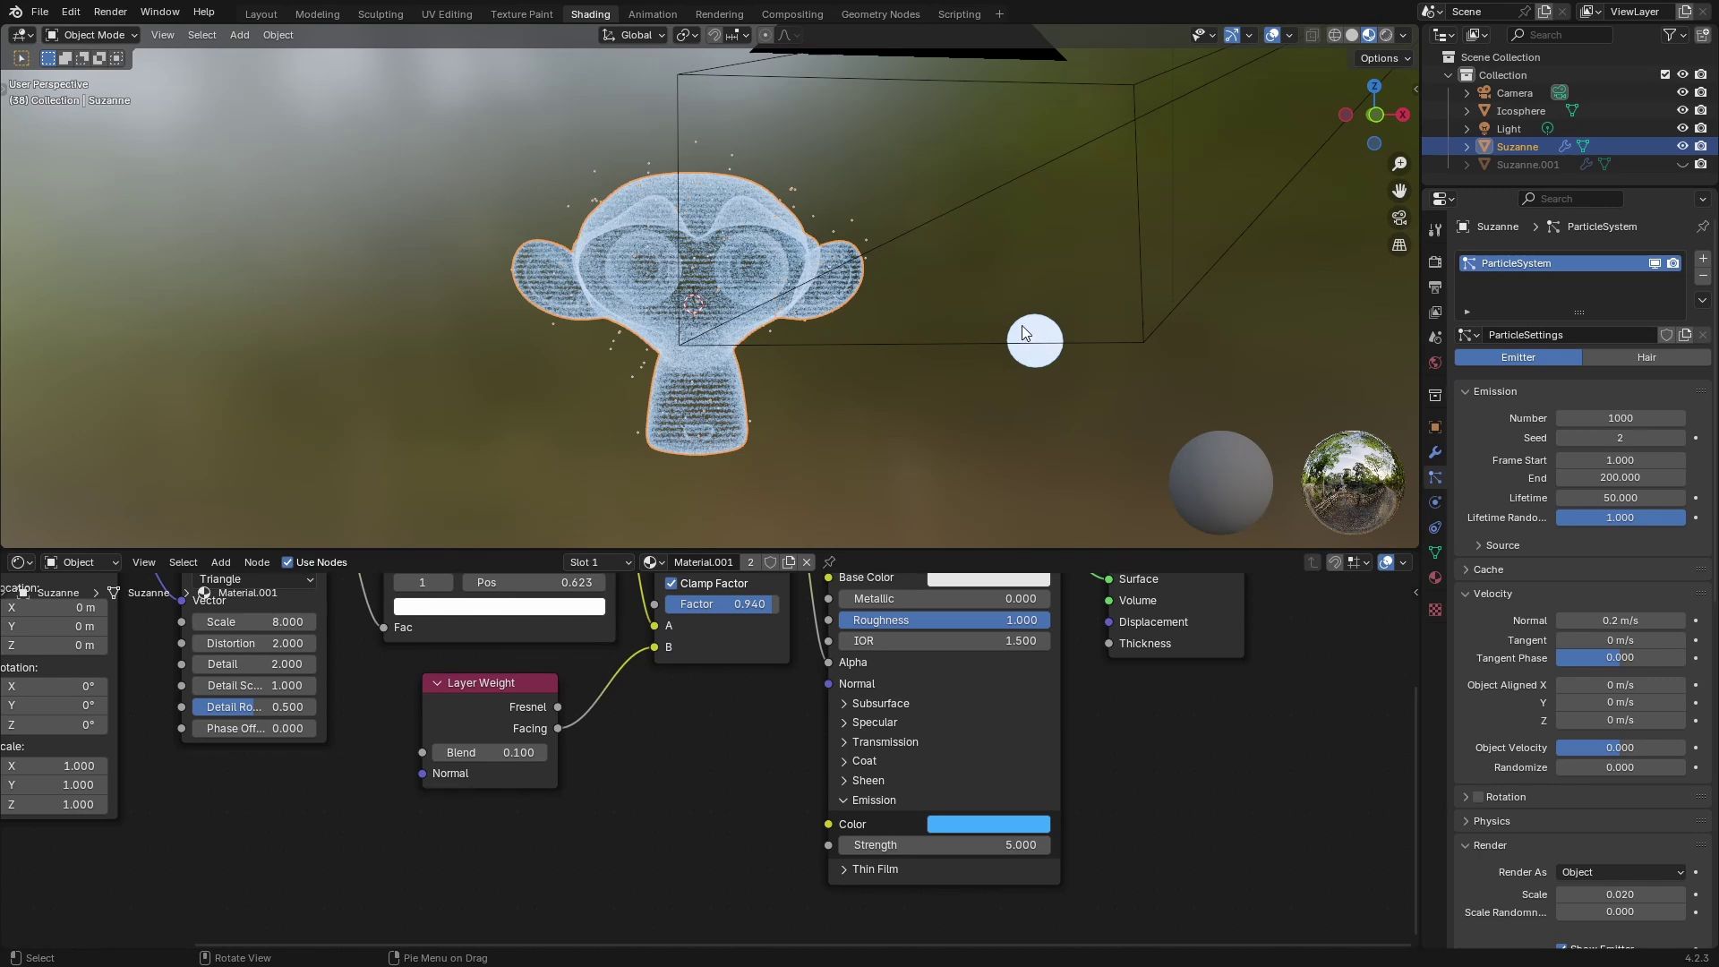
Set the render scale of Suzanne's icosphere particles to 0.01 and deselect the monkey.
click(808, 266)
click(861, 304)
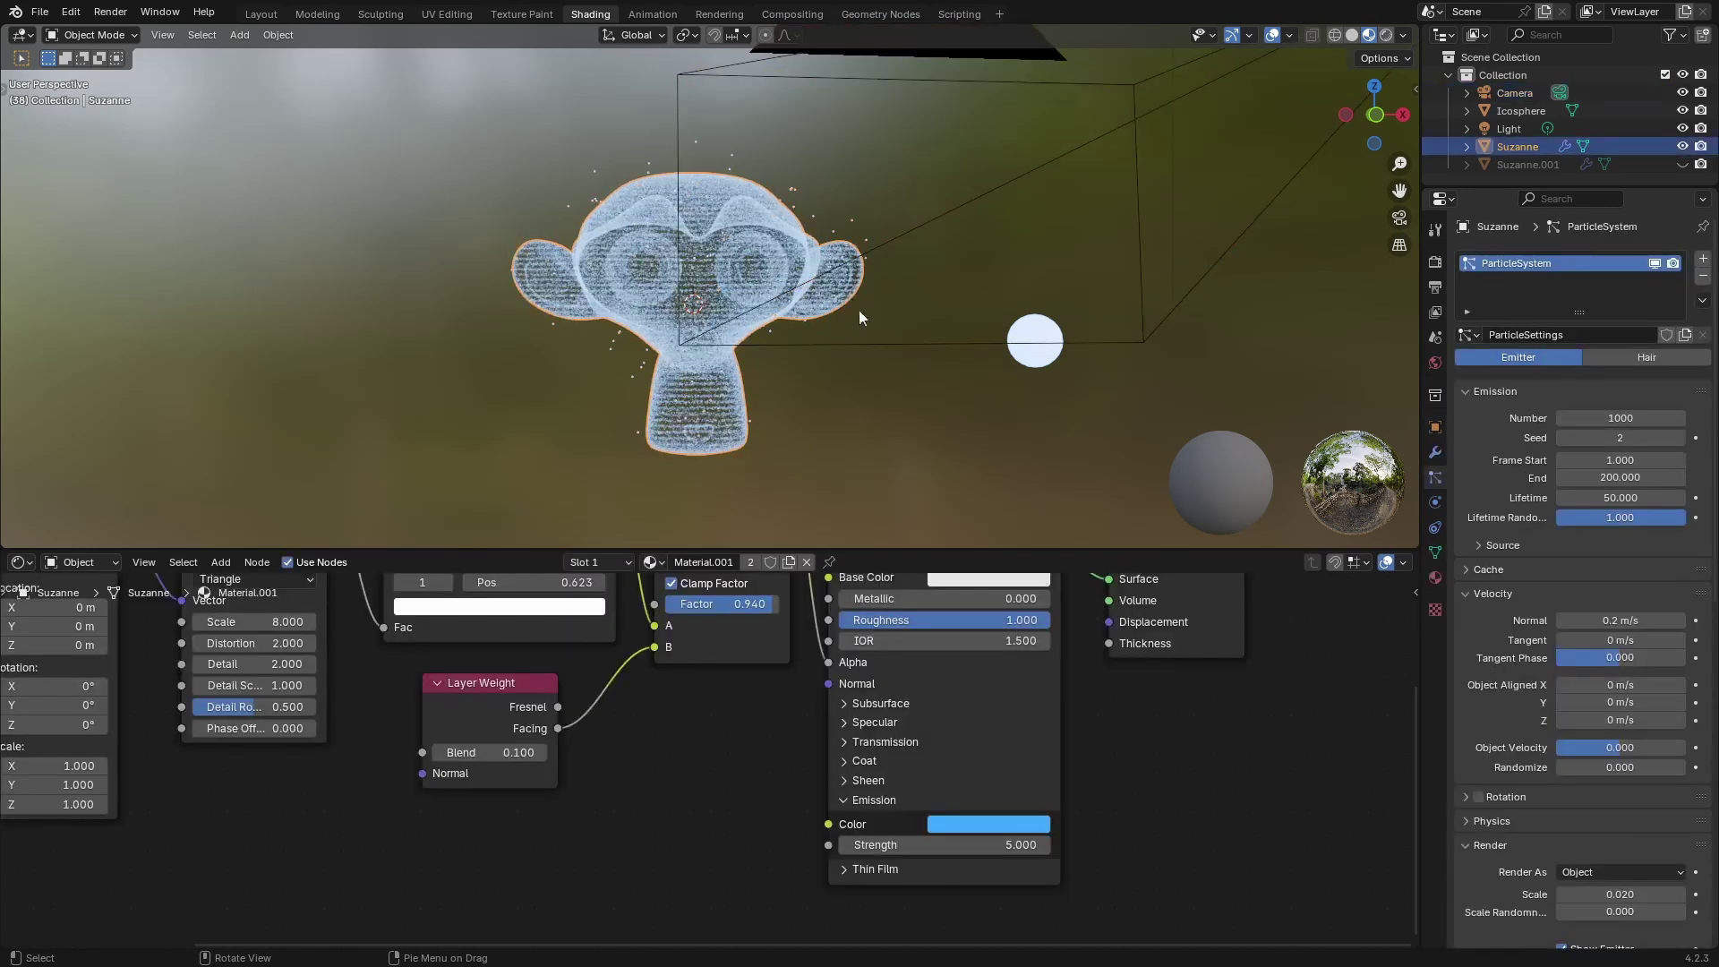
scroll(1512, 698, down, 8)
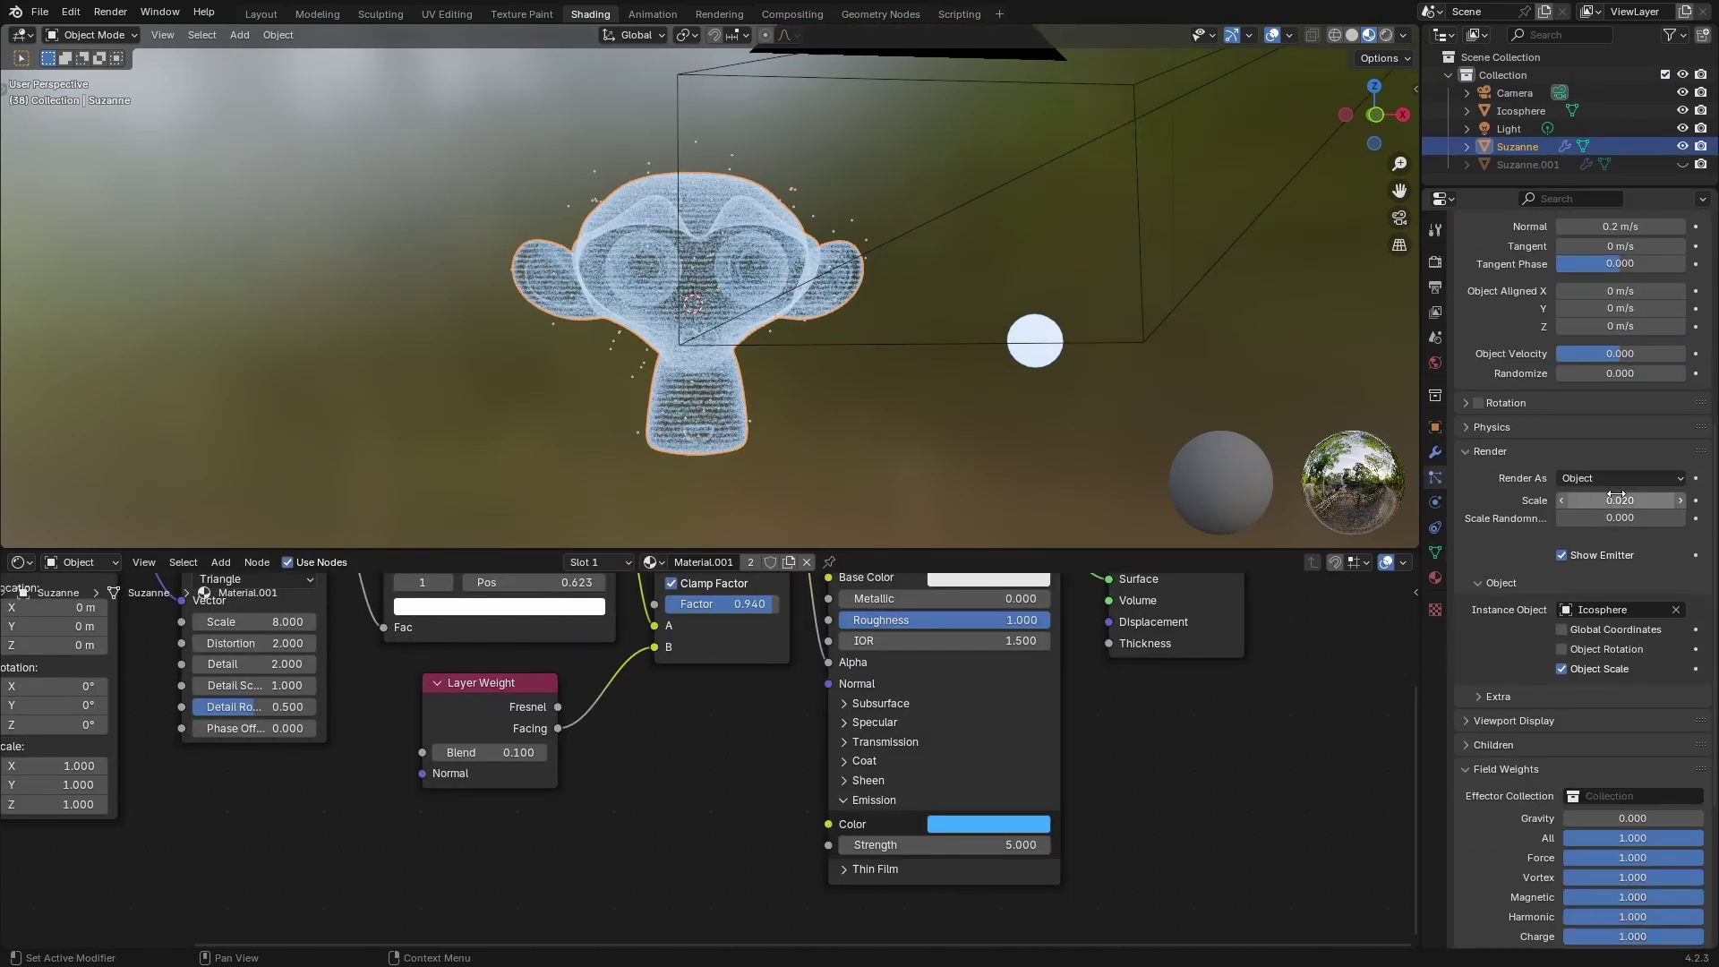
click(1634, 498)
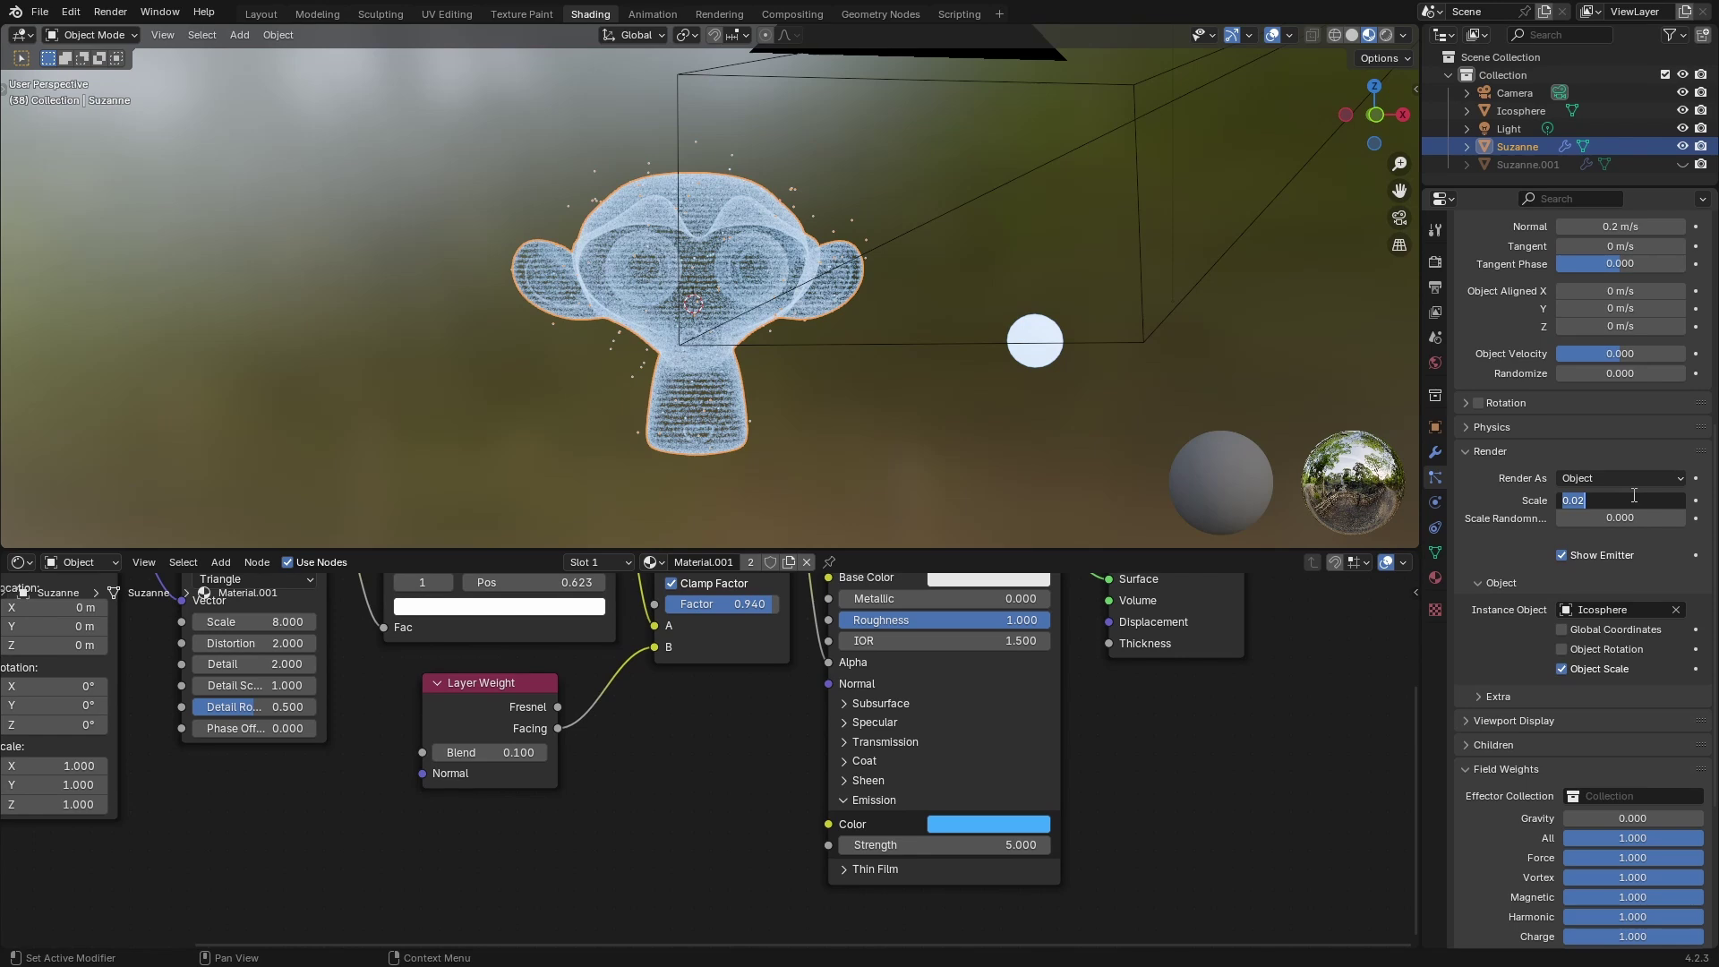
text(.01)
key(Return)
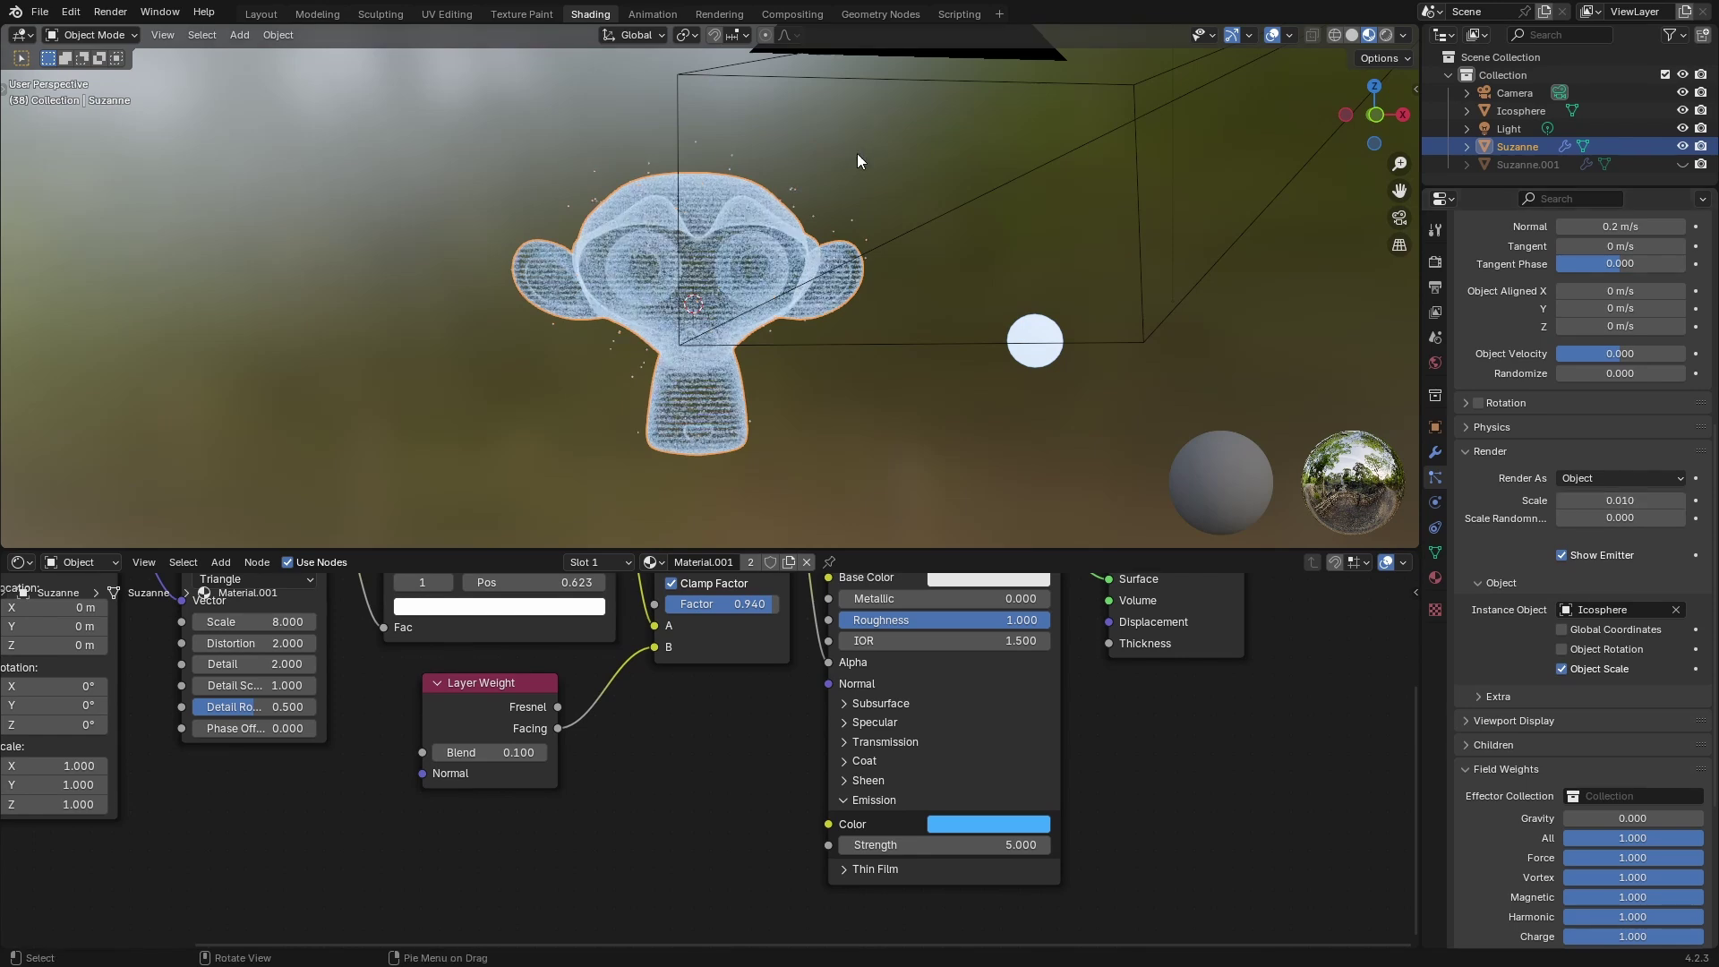
key(alt+a)
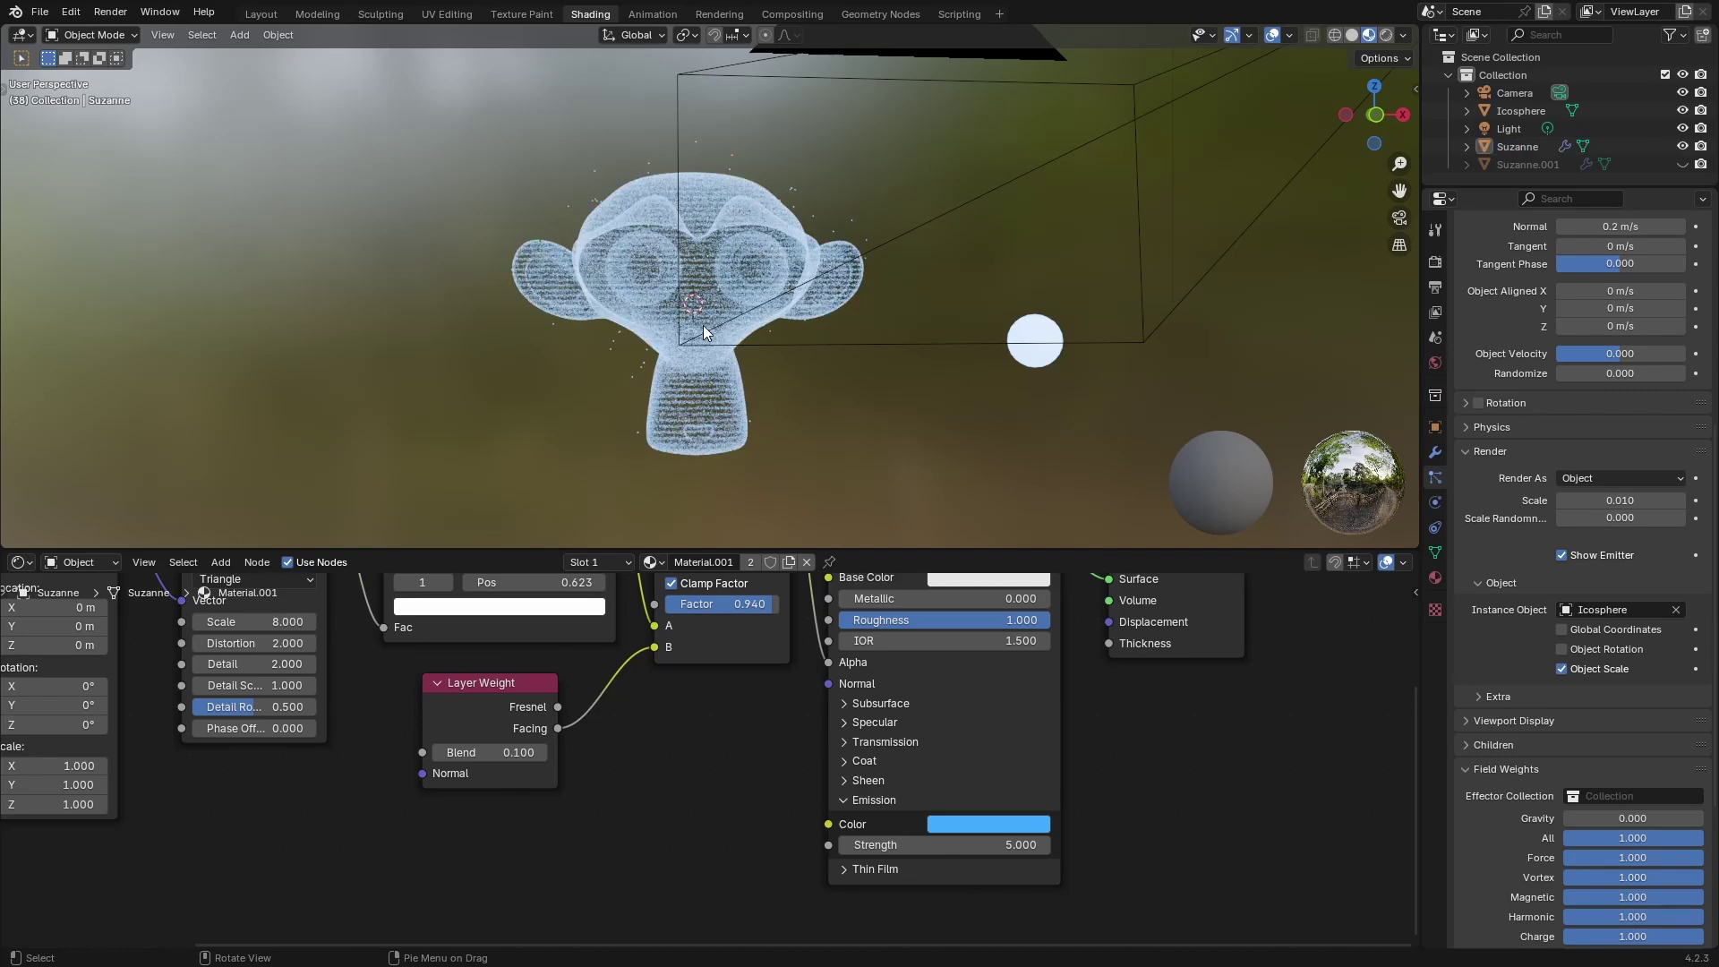
Render the current frame, inspect the reduced glow and smaller particles up close, and close the render.
scroll(704, 333, up, 2)
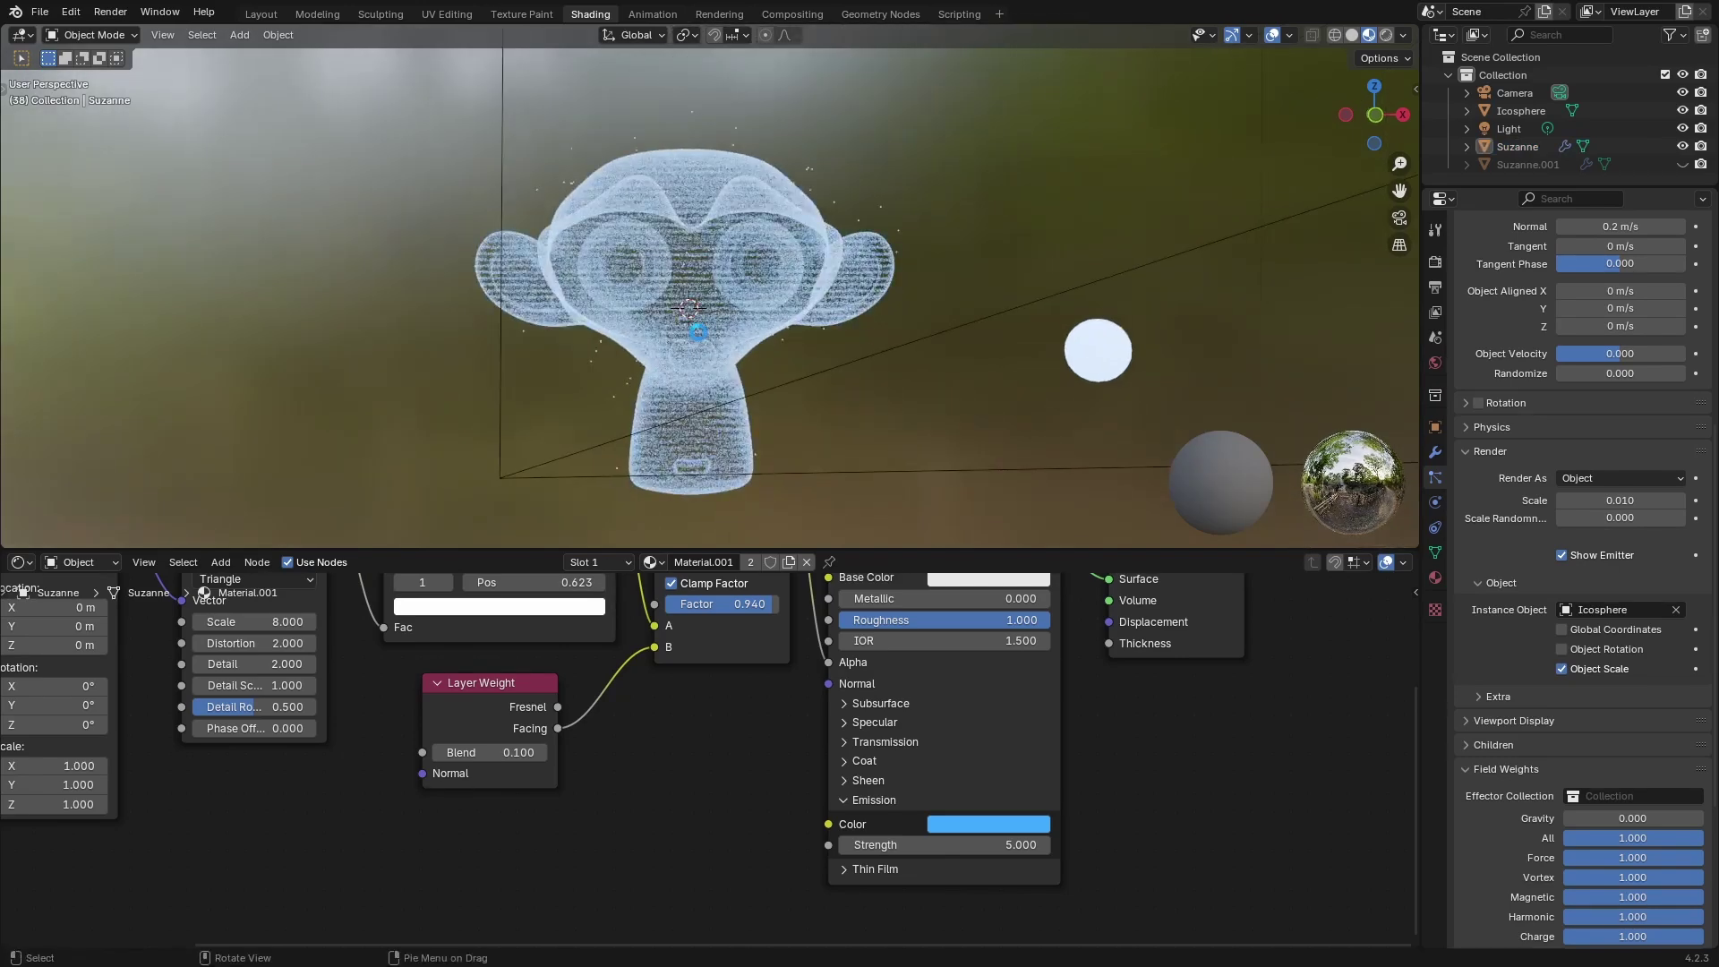
key(F12)
scroll(696, 329, down, 3)
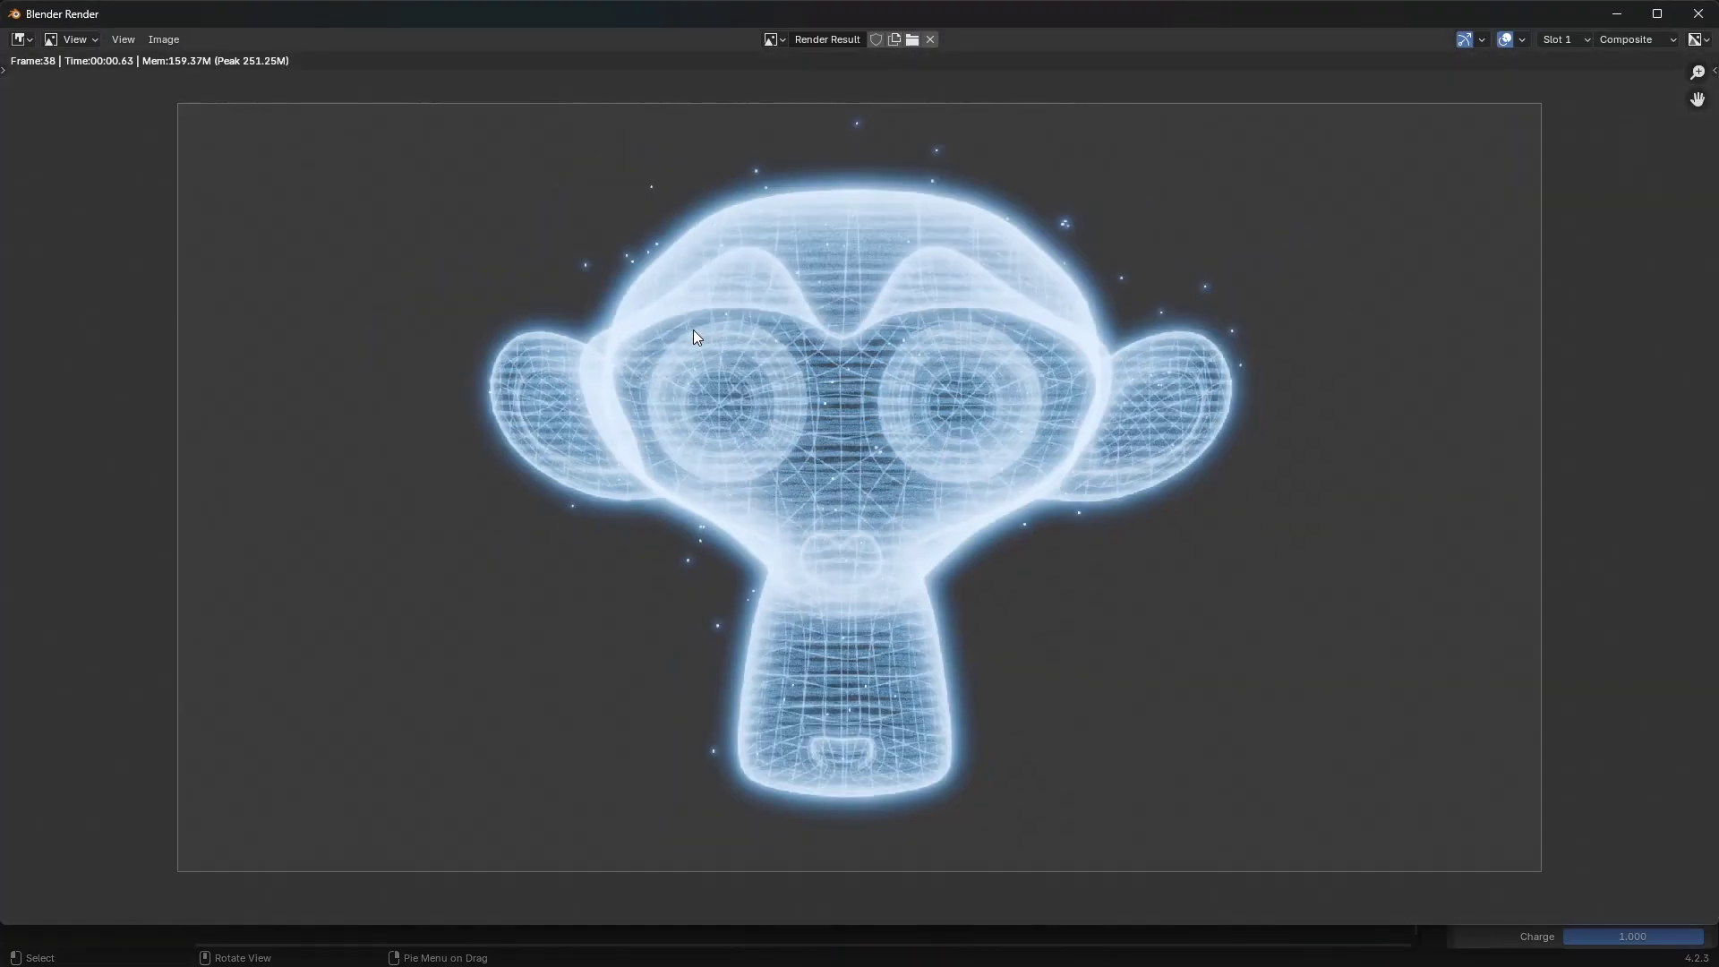
scroll(856, 448, up, 3)
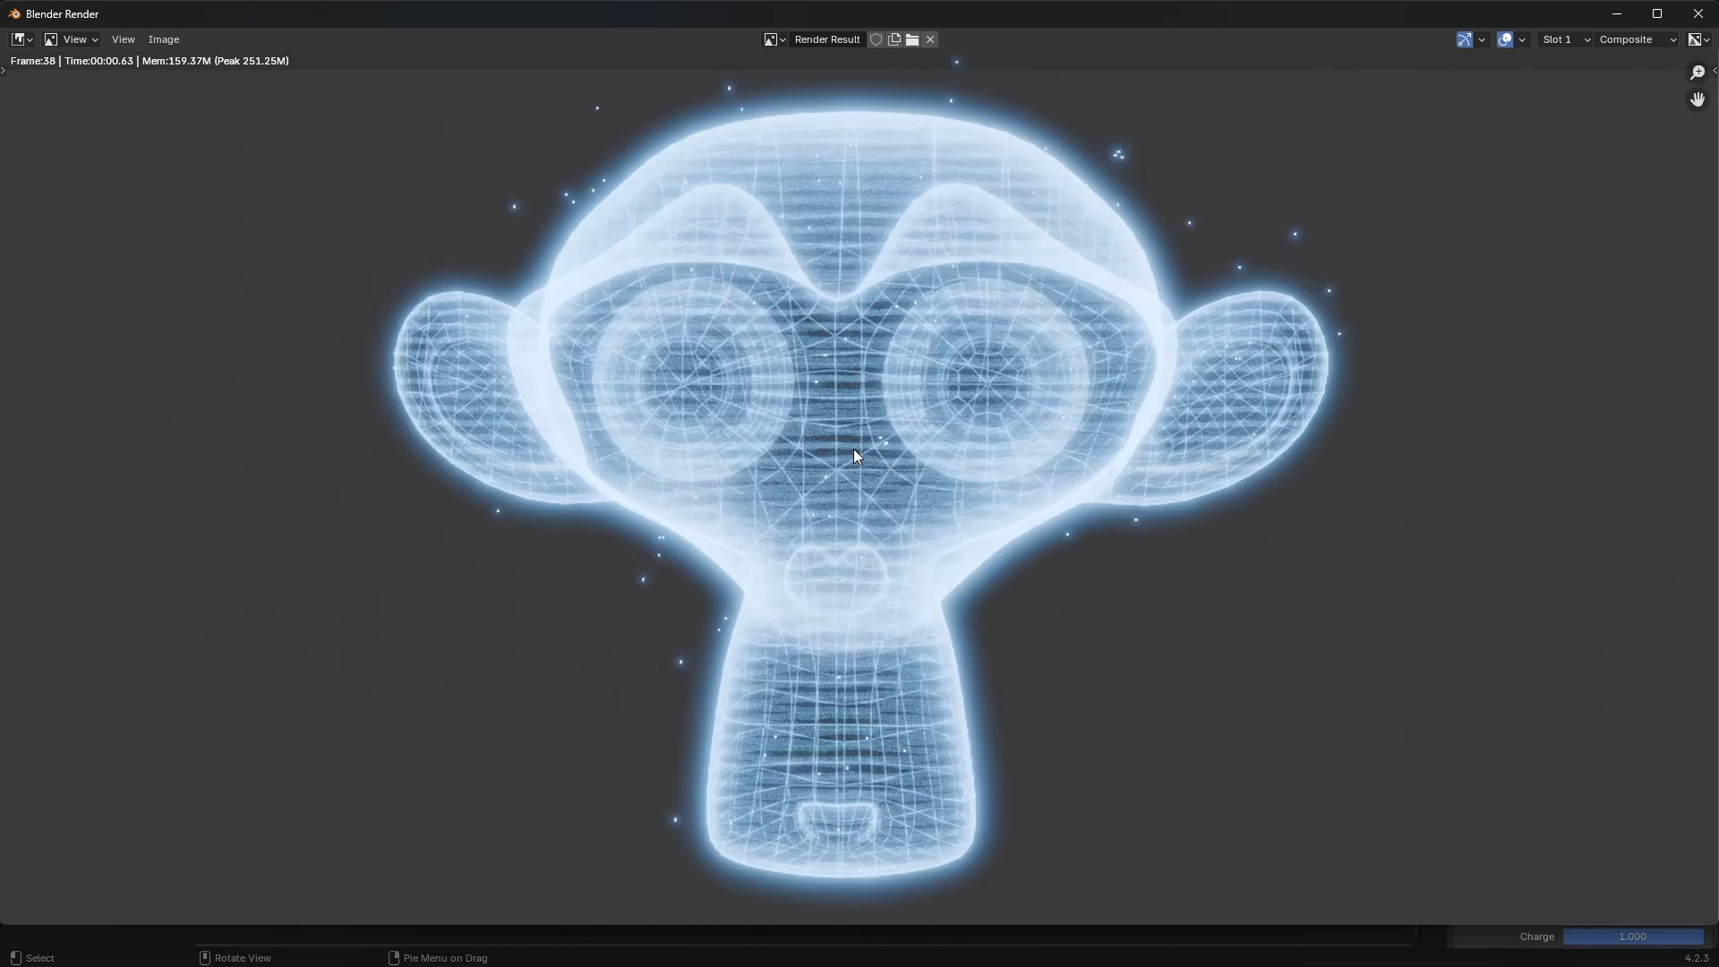
scroll(852, 448, down, 1)
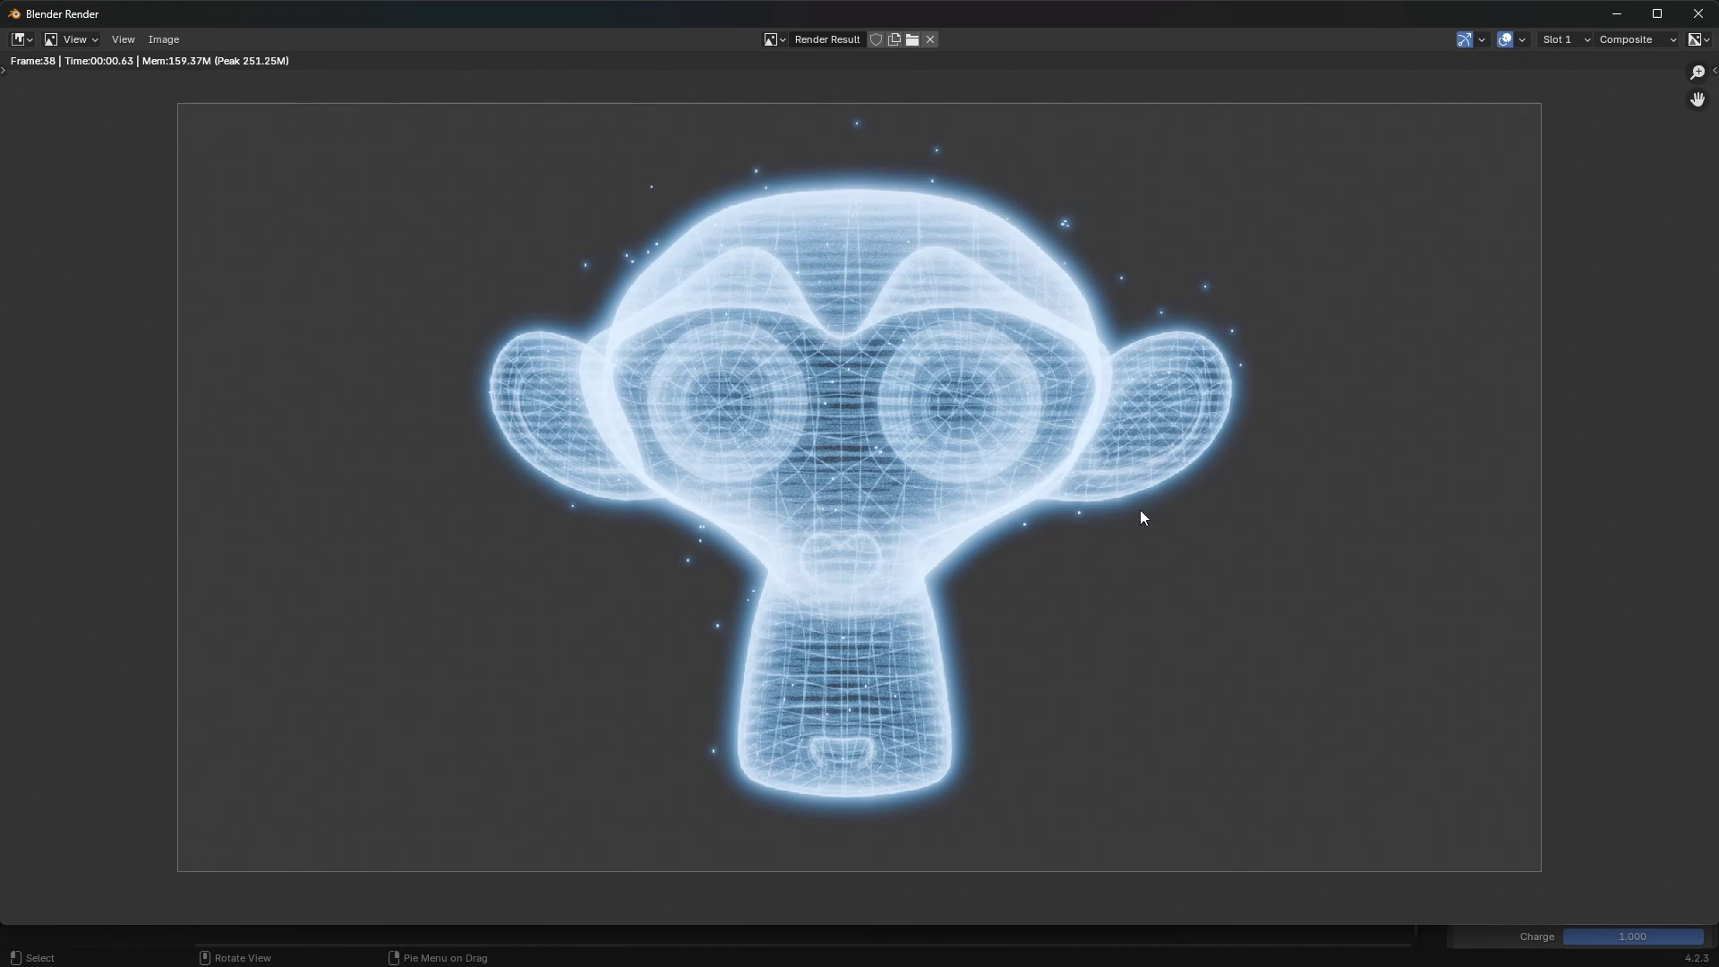
click(1698, 14)
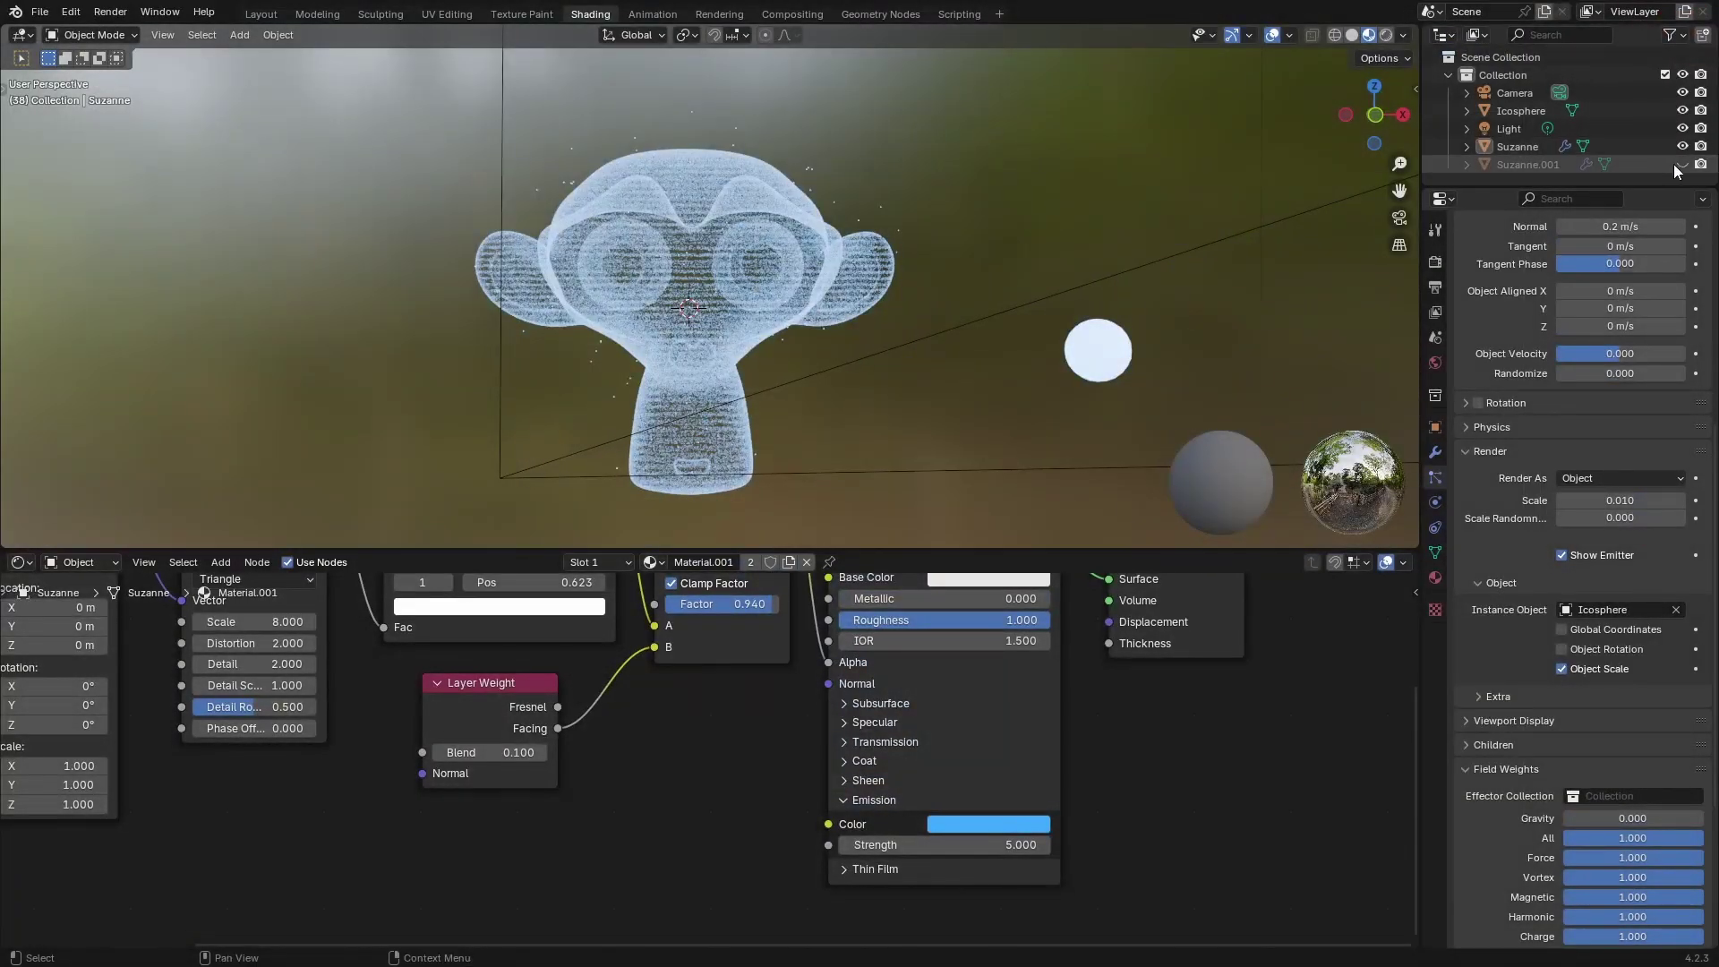
Exclude the wireframe duplicate Suzanne.001 from rendering, render the frame again and inspect the hologram without the wireframe.
key(F12)
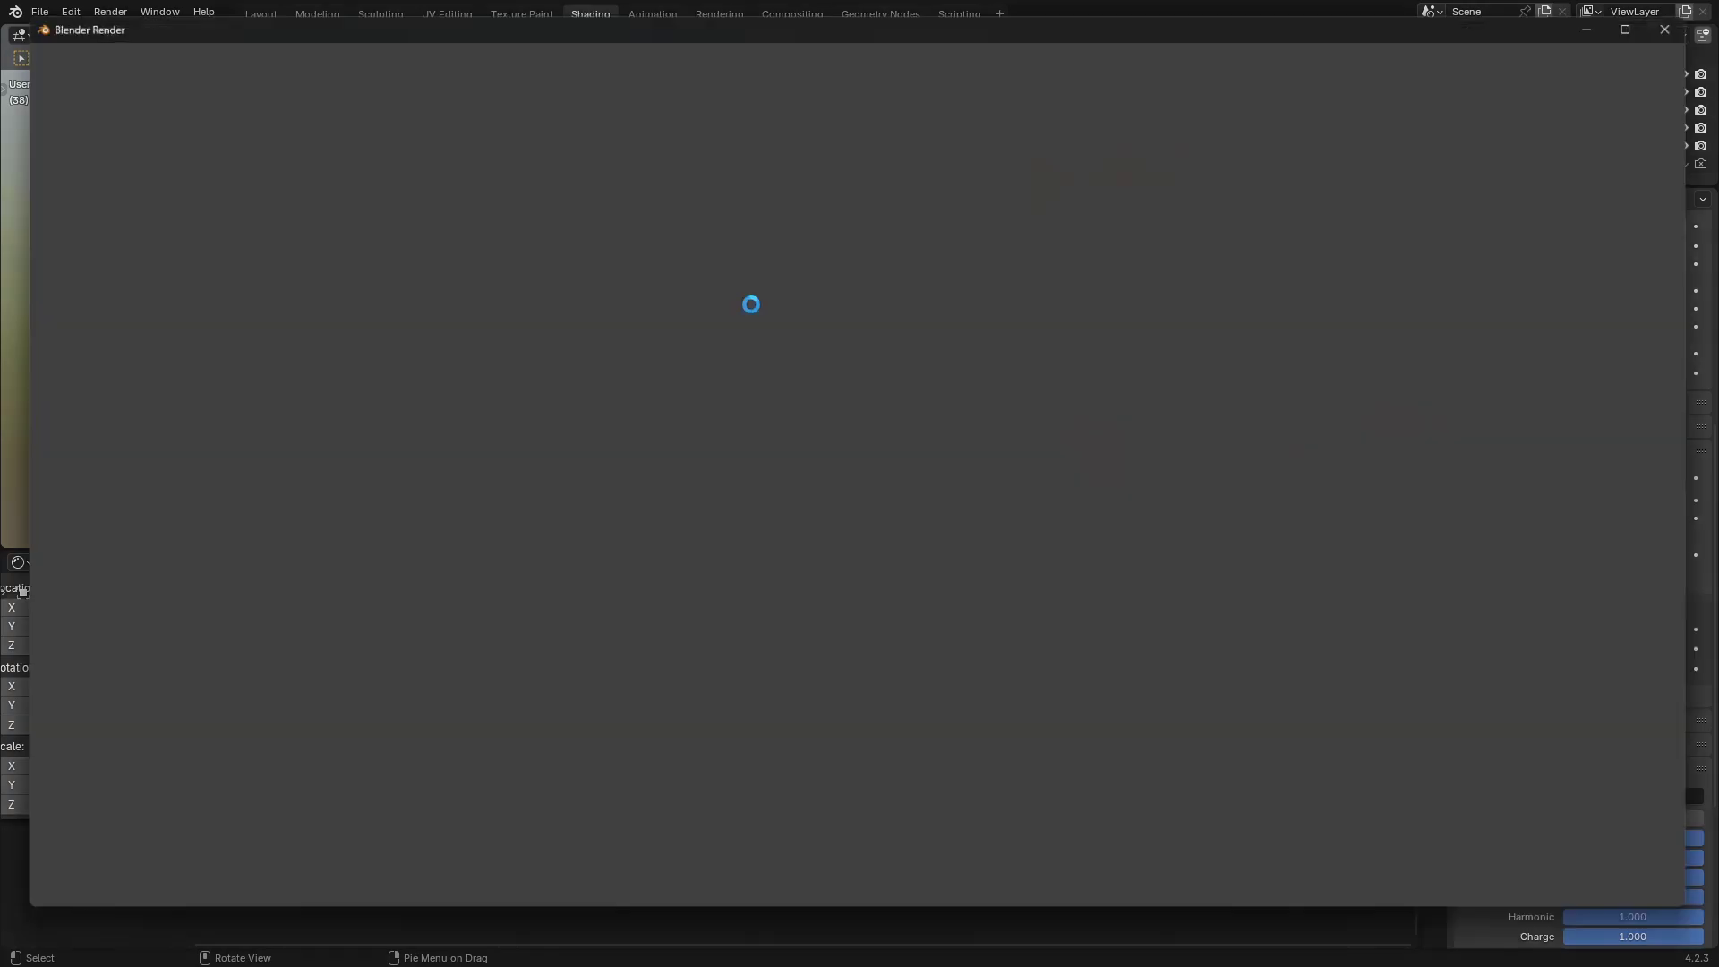
scroll(880, 439, down, 2)
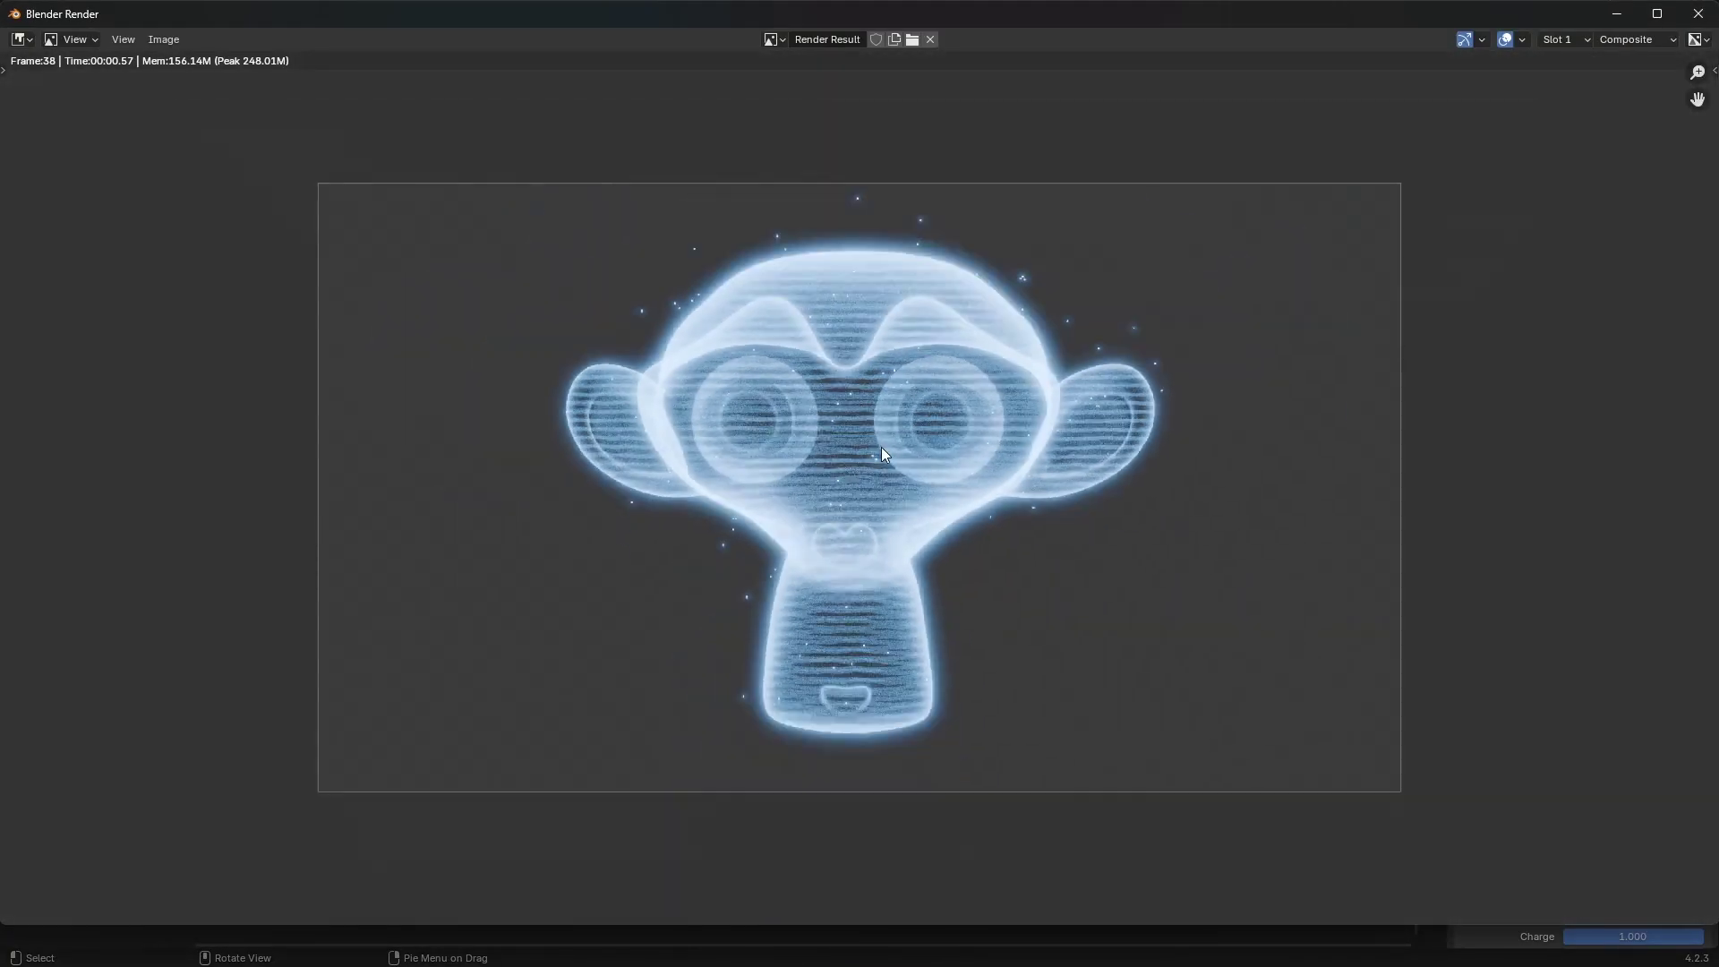
middle_drag(878, 447, 844, 412)
scroll(886, 463, up, 2)
scroll(886, 462, down, 1)
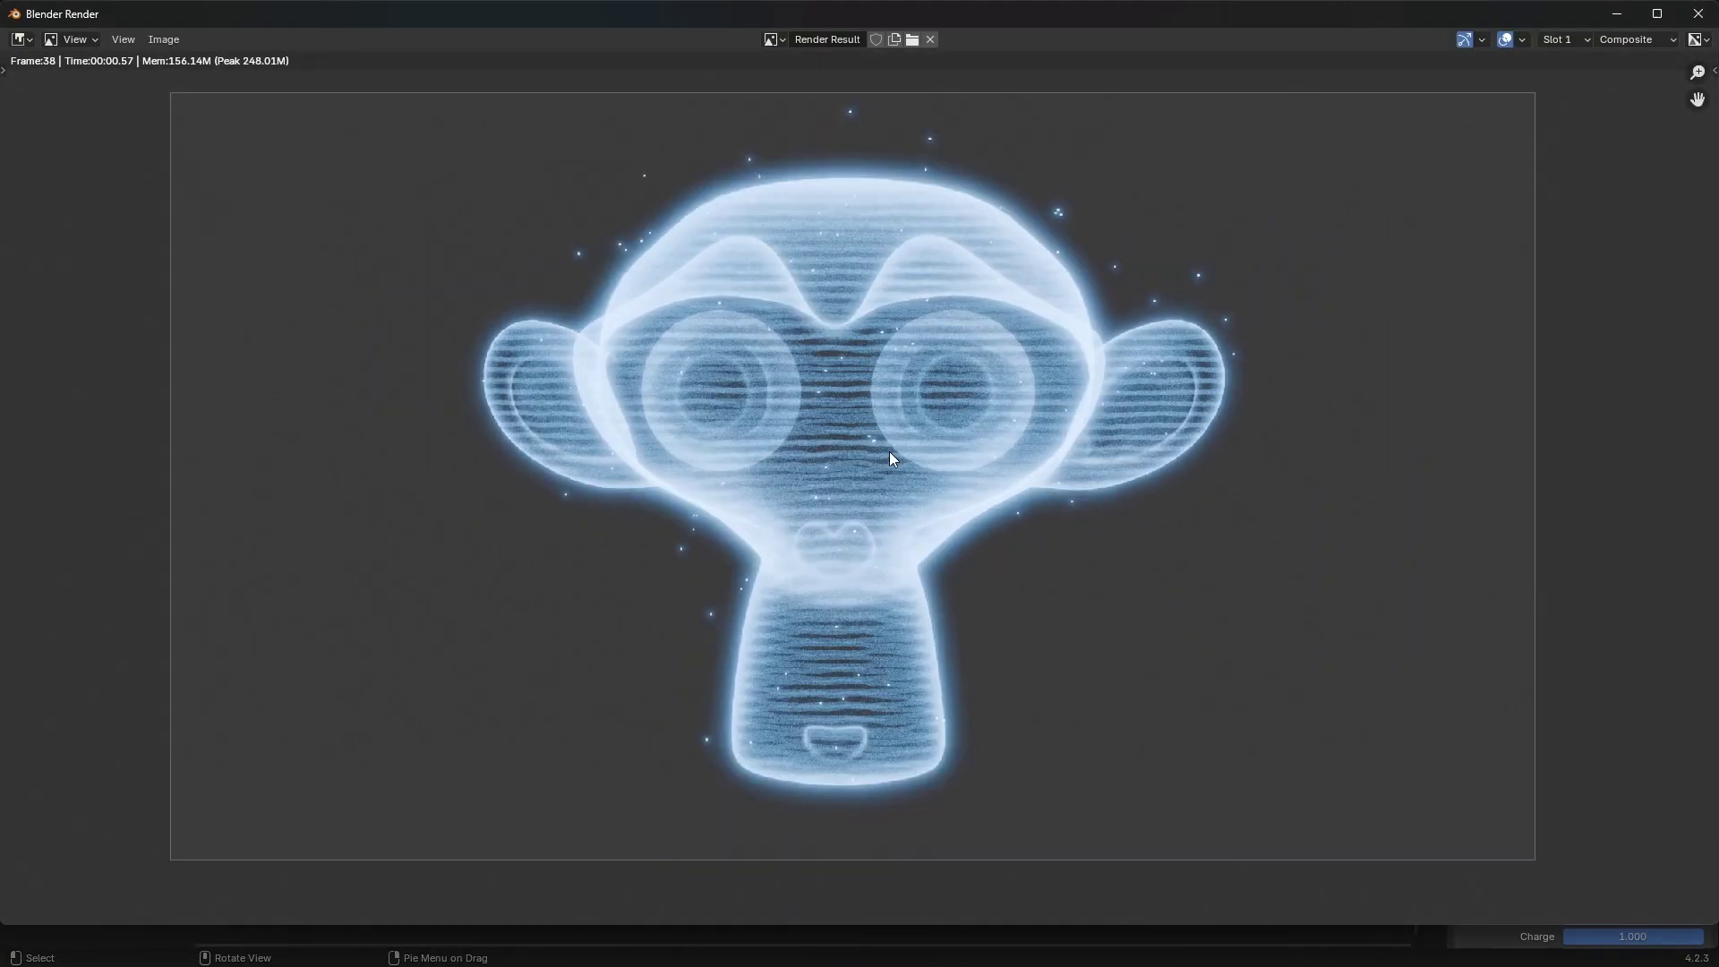
click(1698, 13)
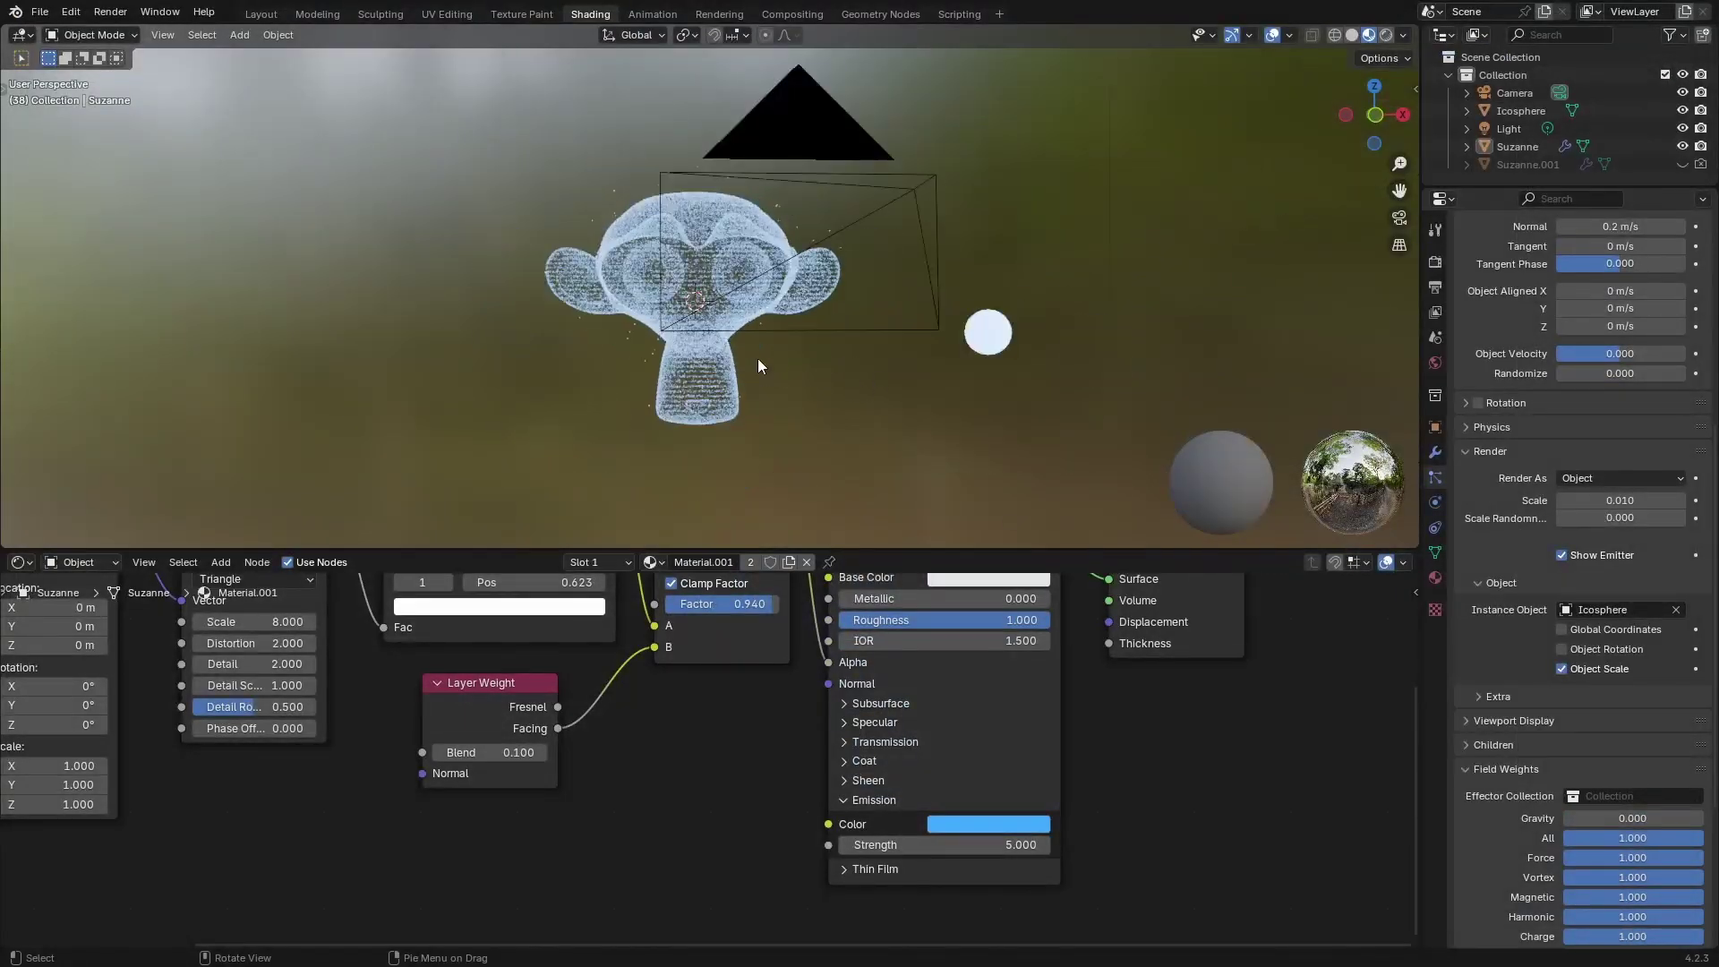
Play the animation to check the small drifting particles around the hologram, stopping at frame 57.
middle_drag(758, 365, 727, 314)
scroll(727, 313, up, 1)
key(space)
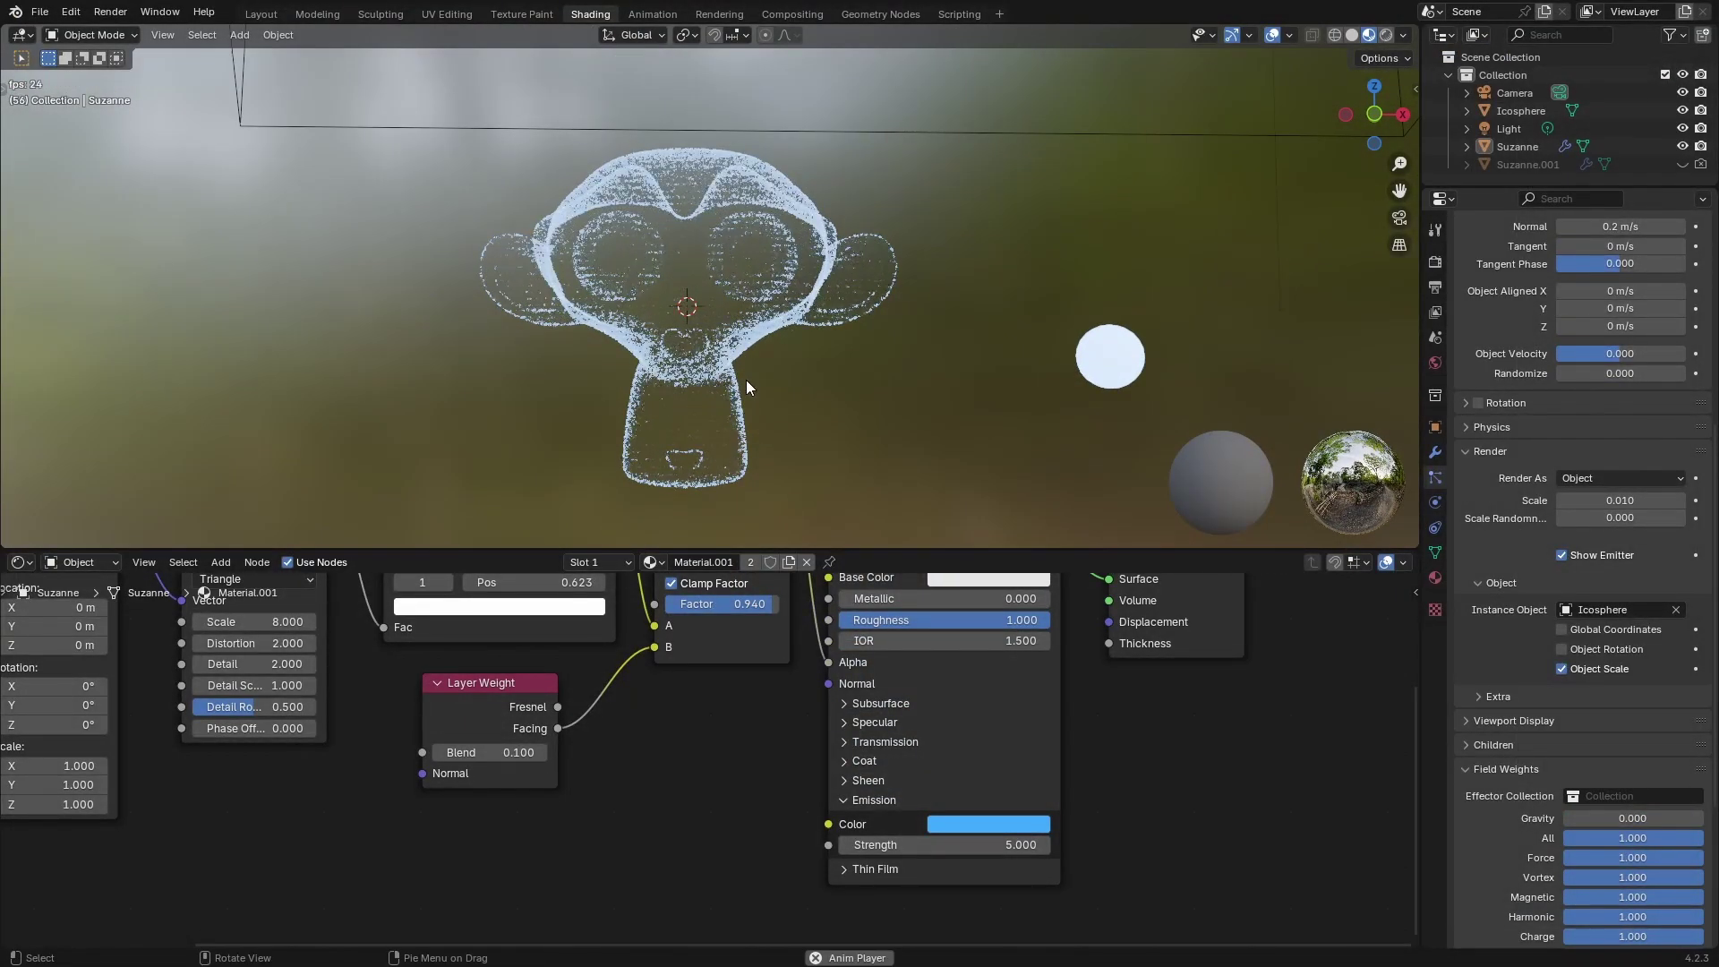
key(space)
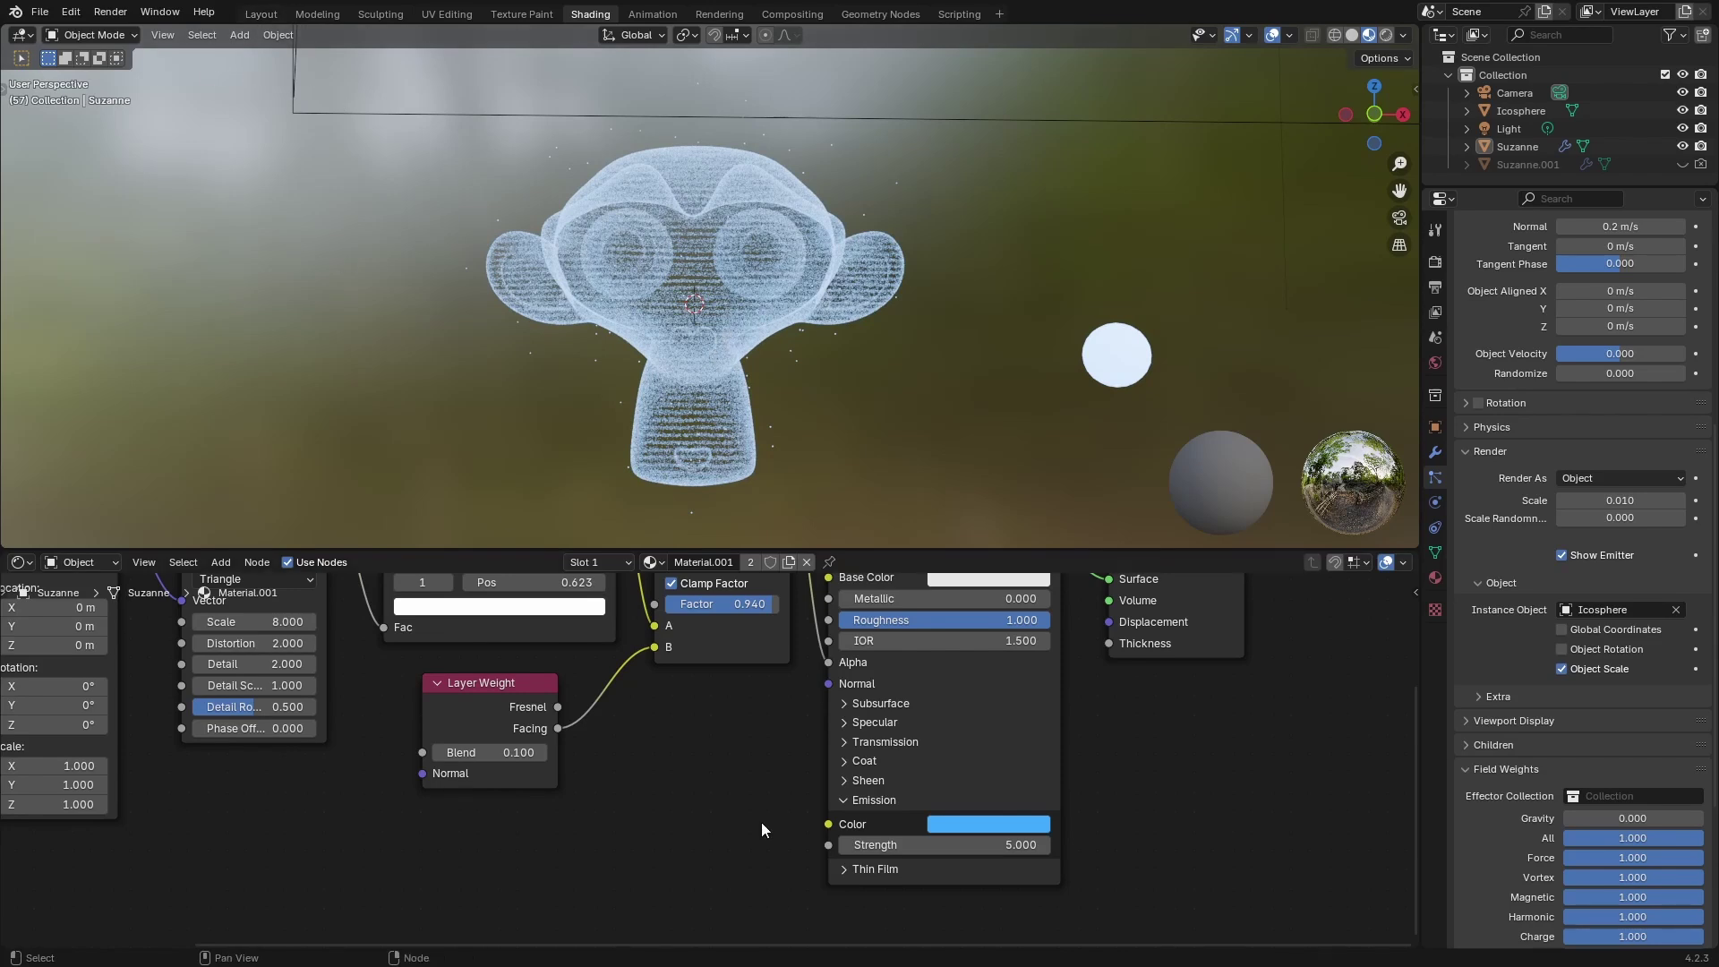
Review the scene's output settings, switch to the Layout workspace and locate the Render Animation command.
scroll(1575, 627, up, 4)
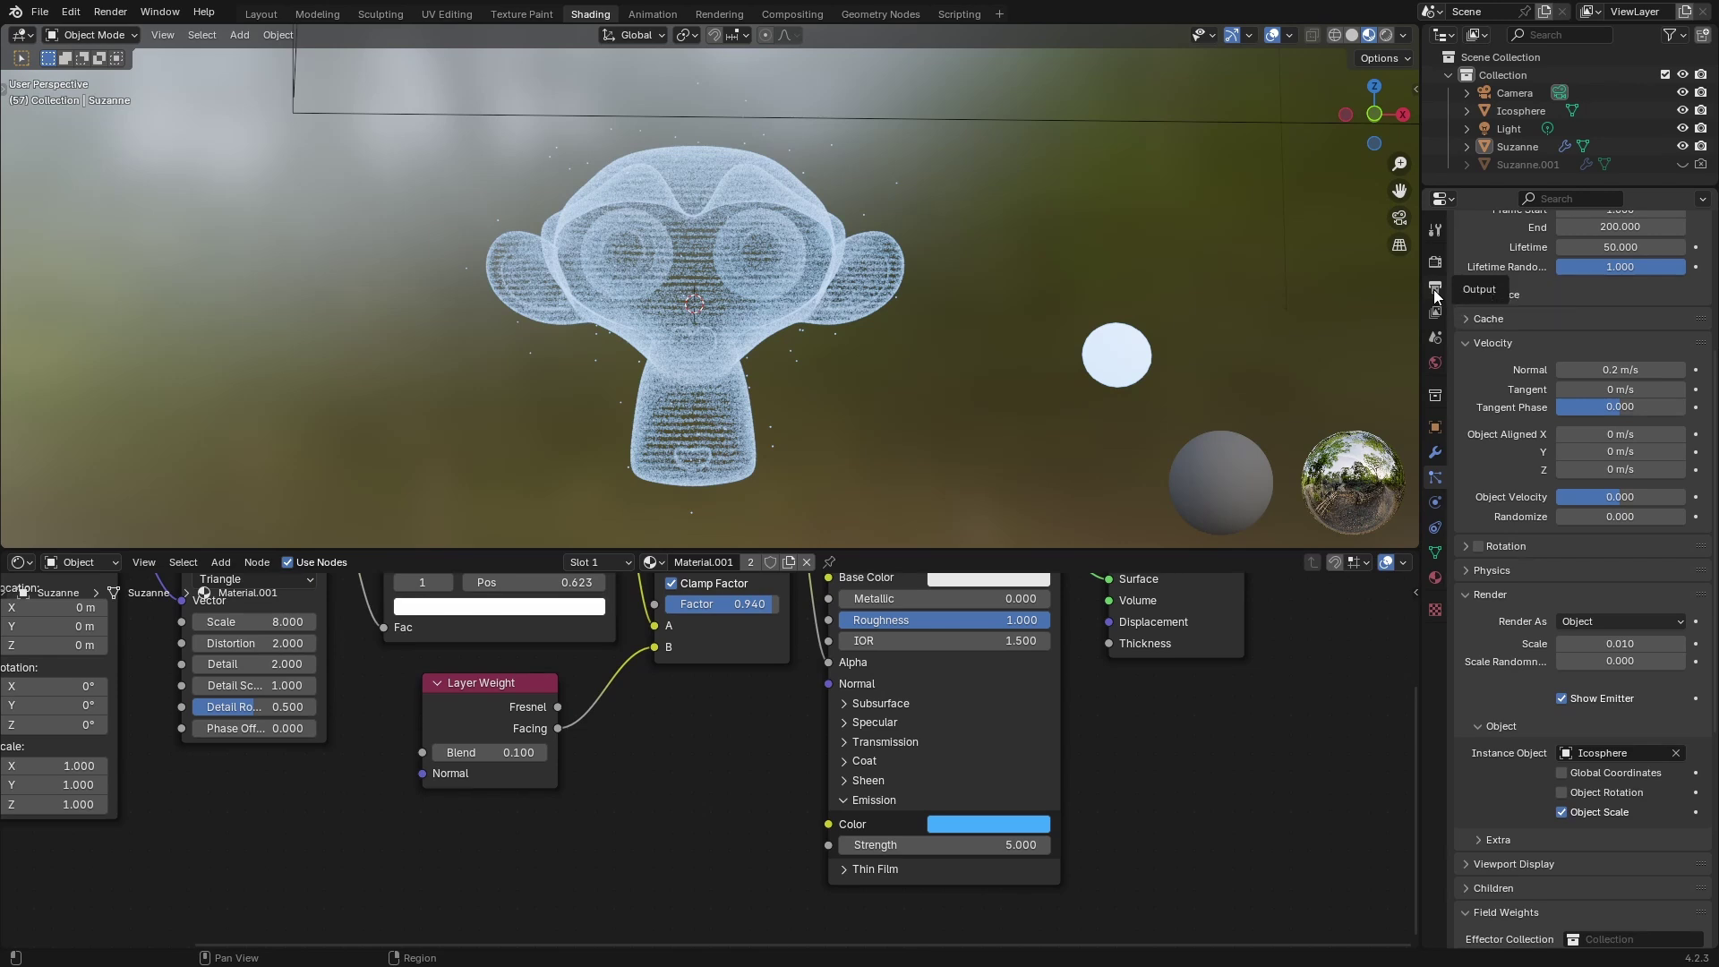
click(1436, 287)
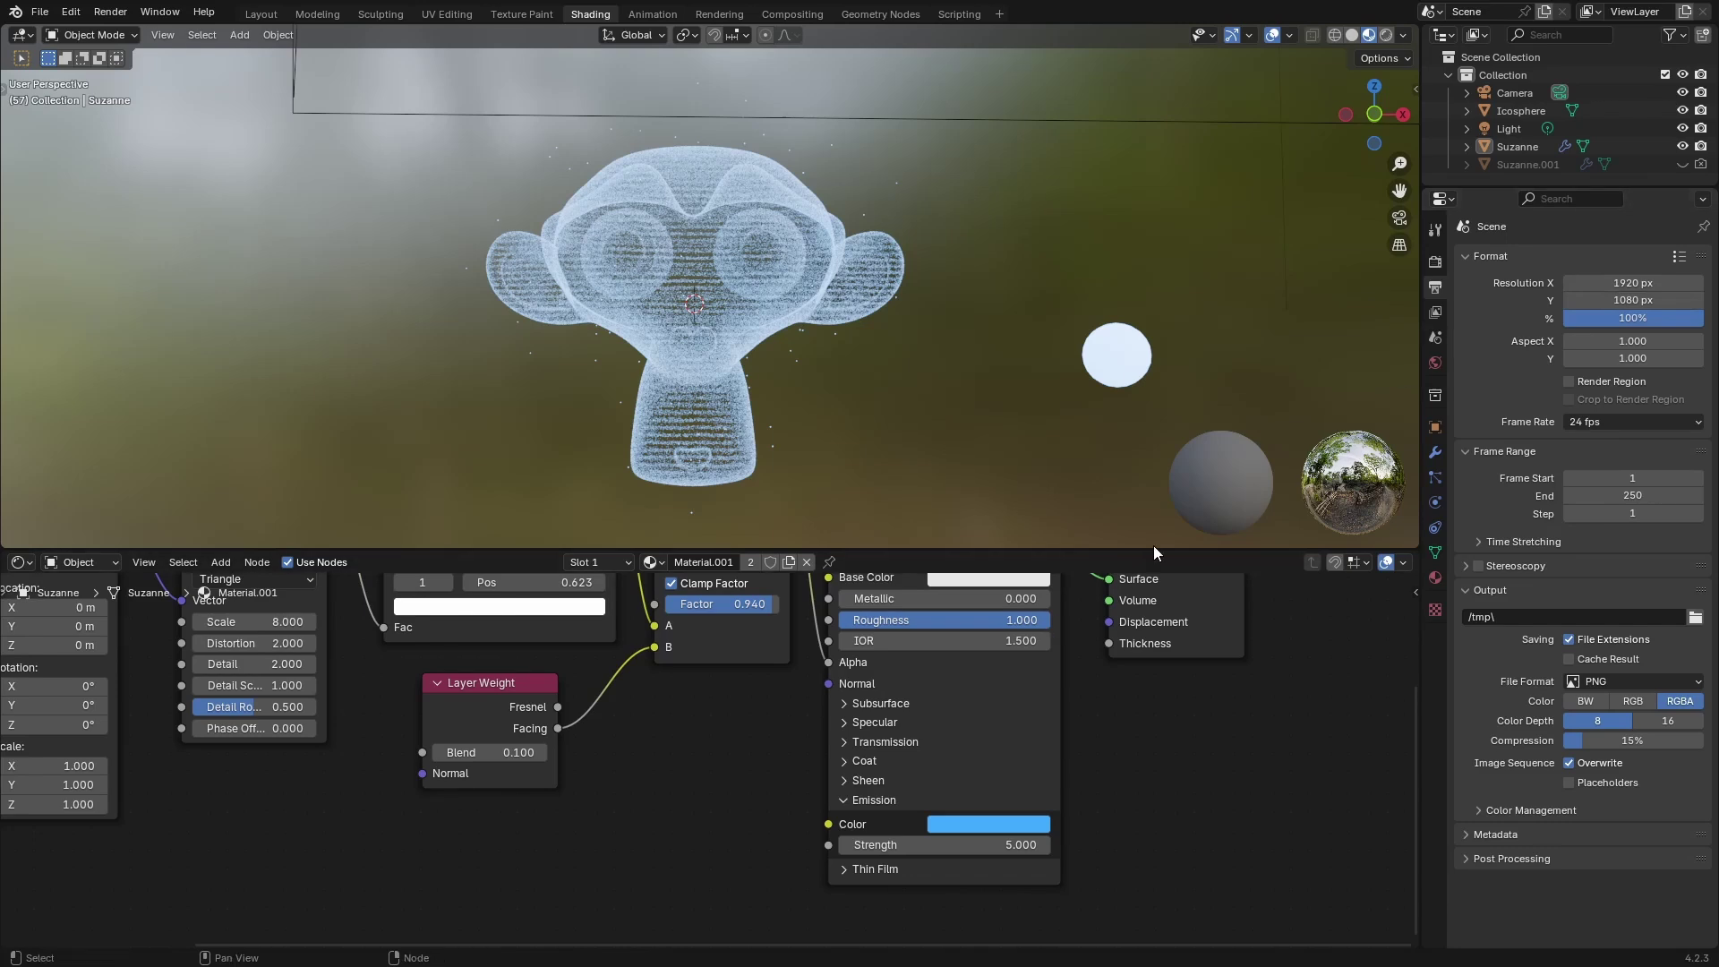
click(260, 13)
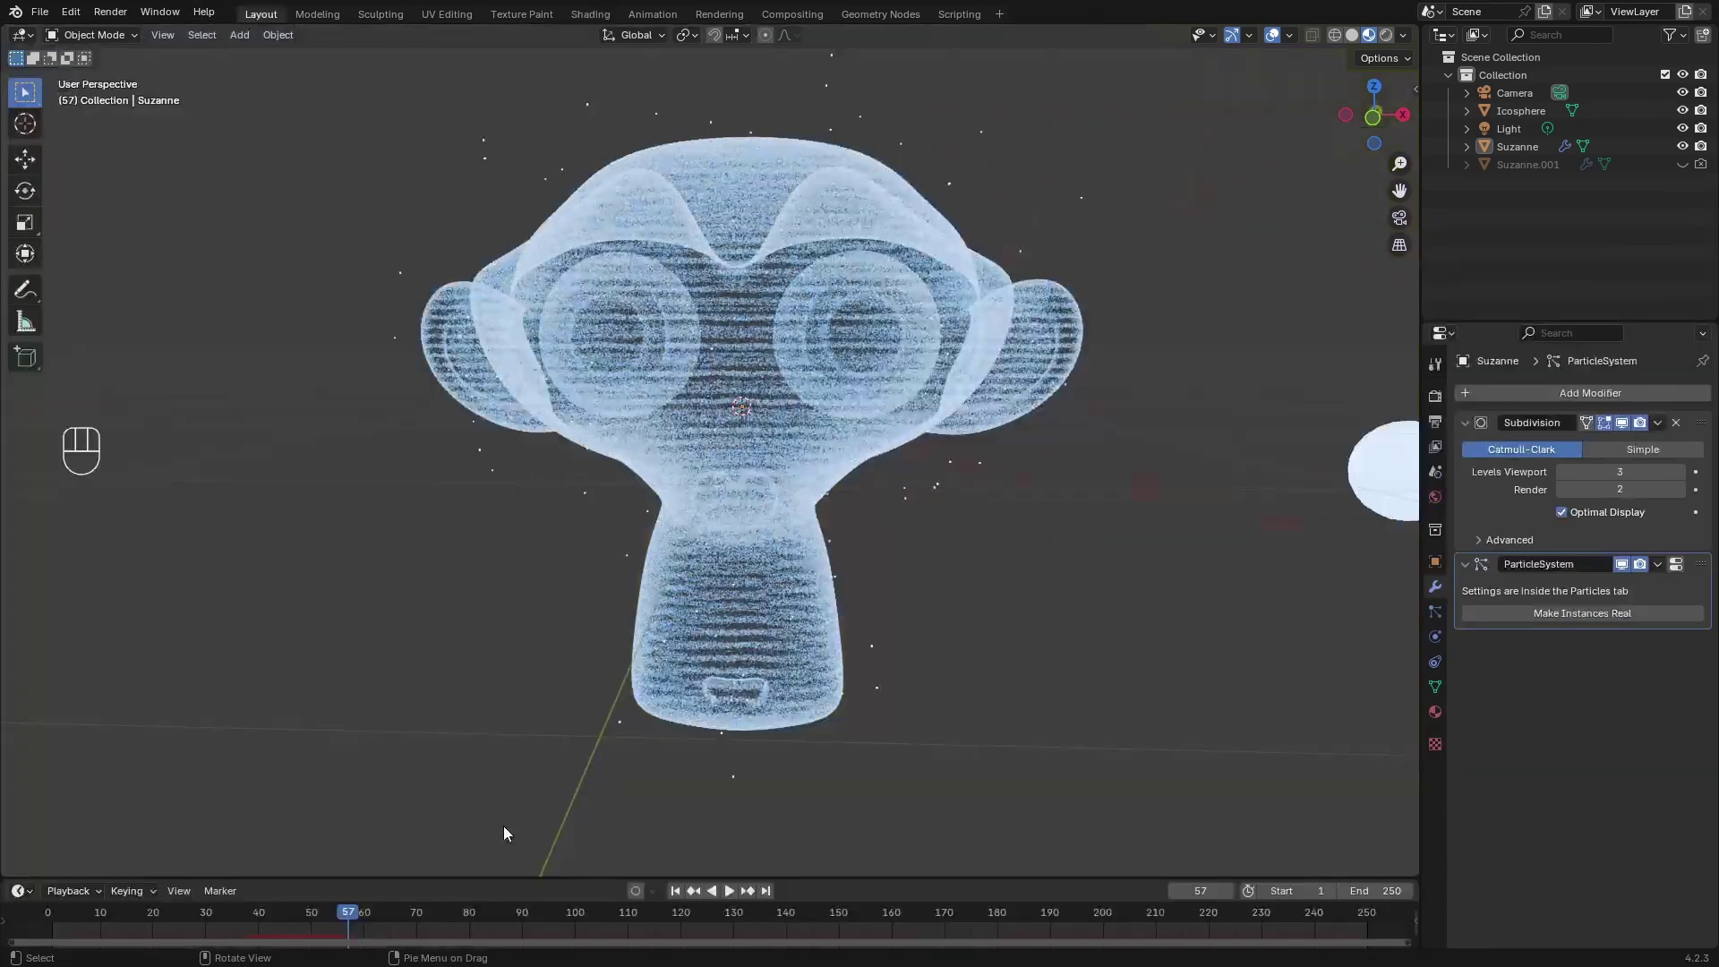
click(111, 12)
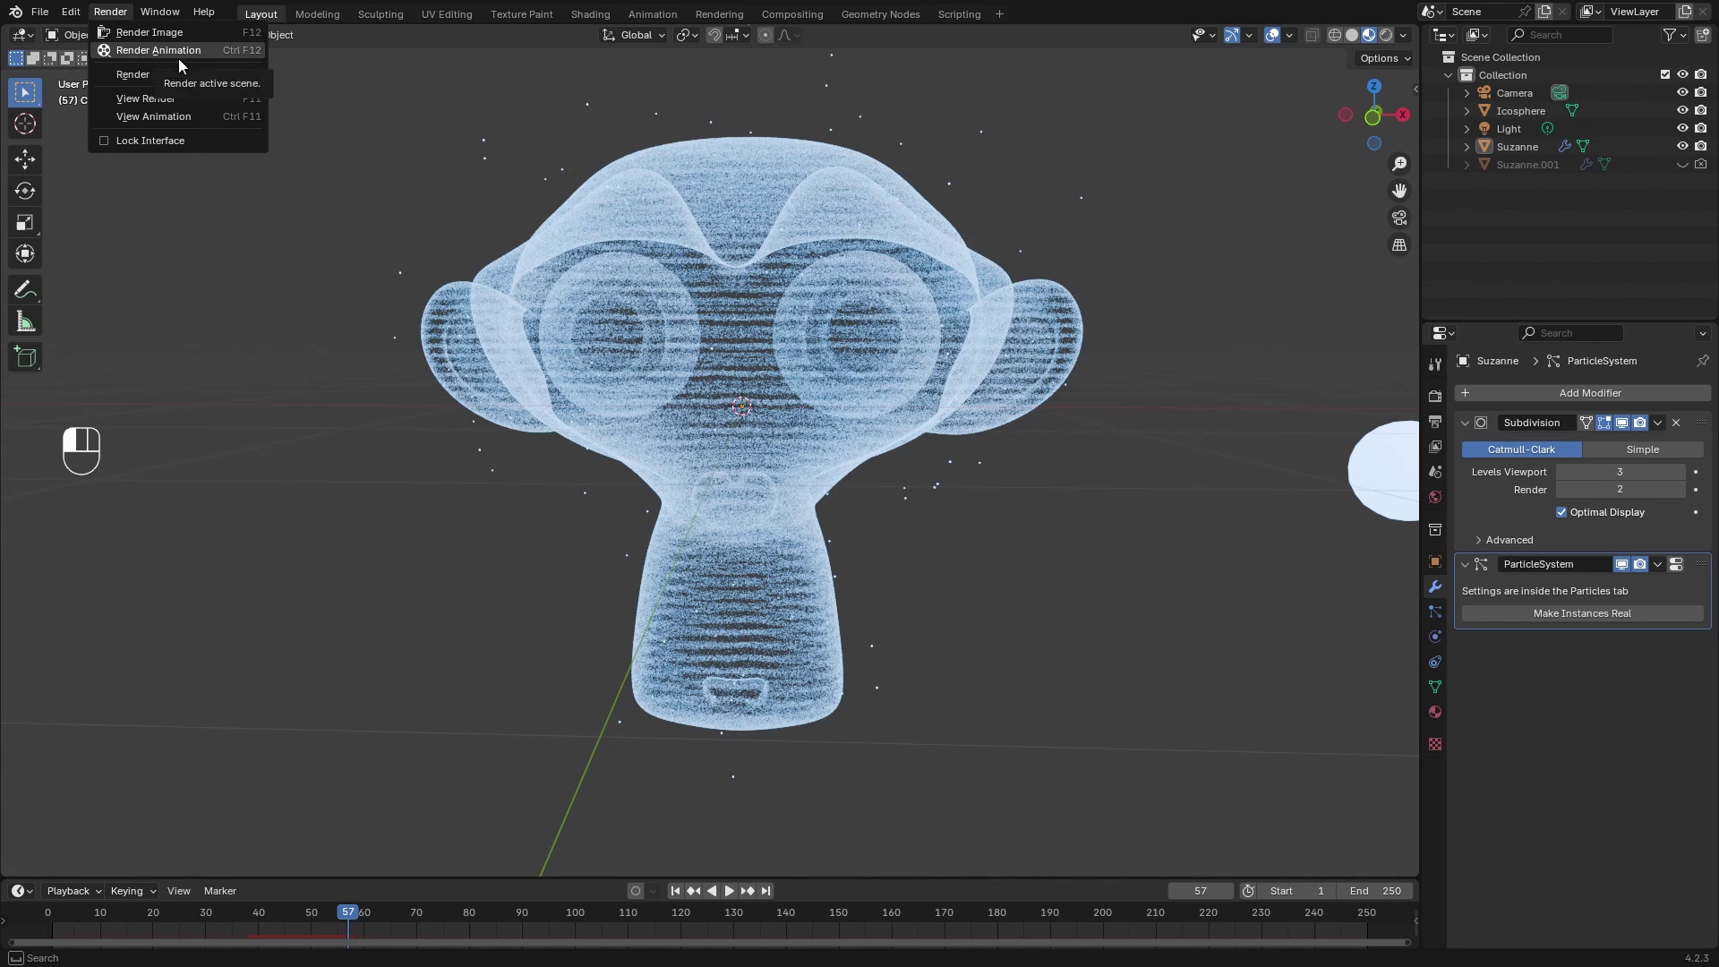
Move the playhead back to frame 0 and view the hologram from a slightly different angle.
drag(342, 911, 44, 918)
scroll(1056, 462, down, 5)
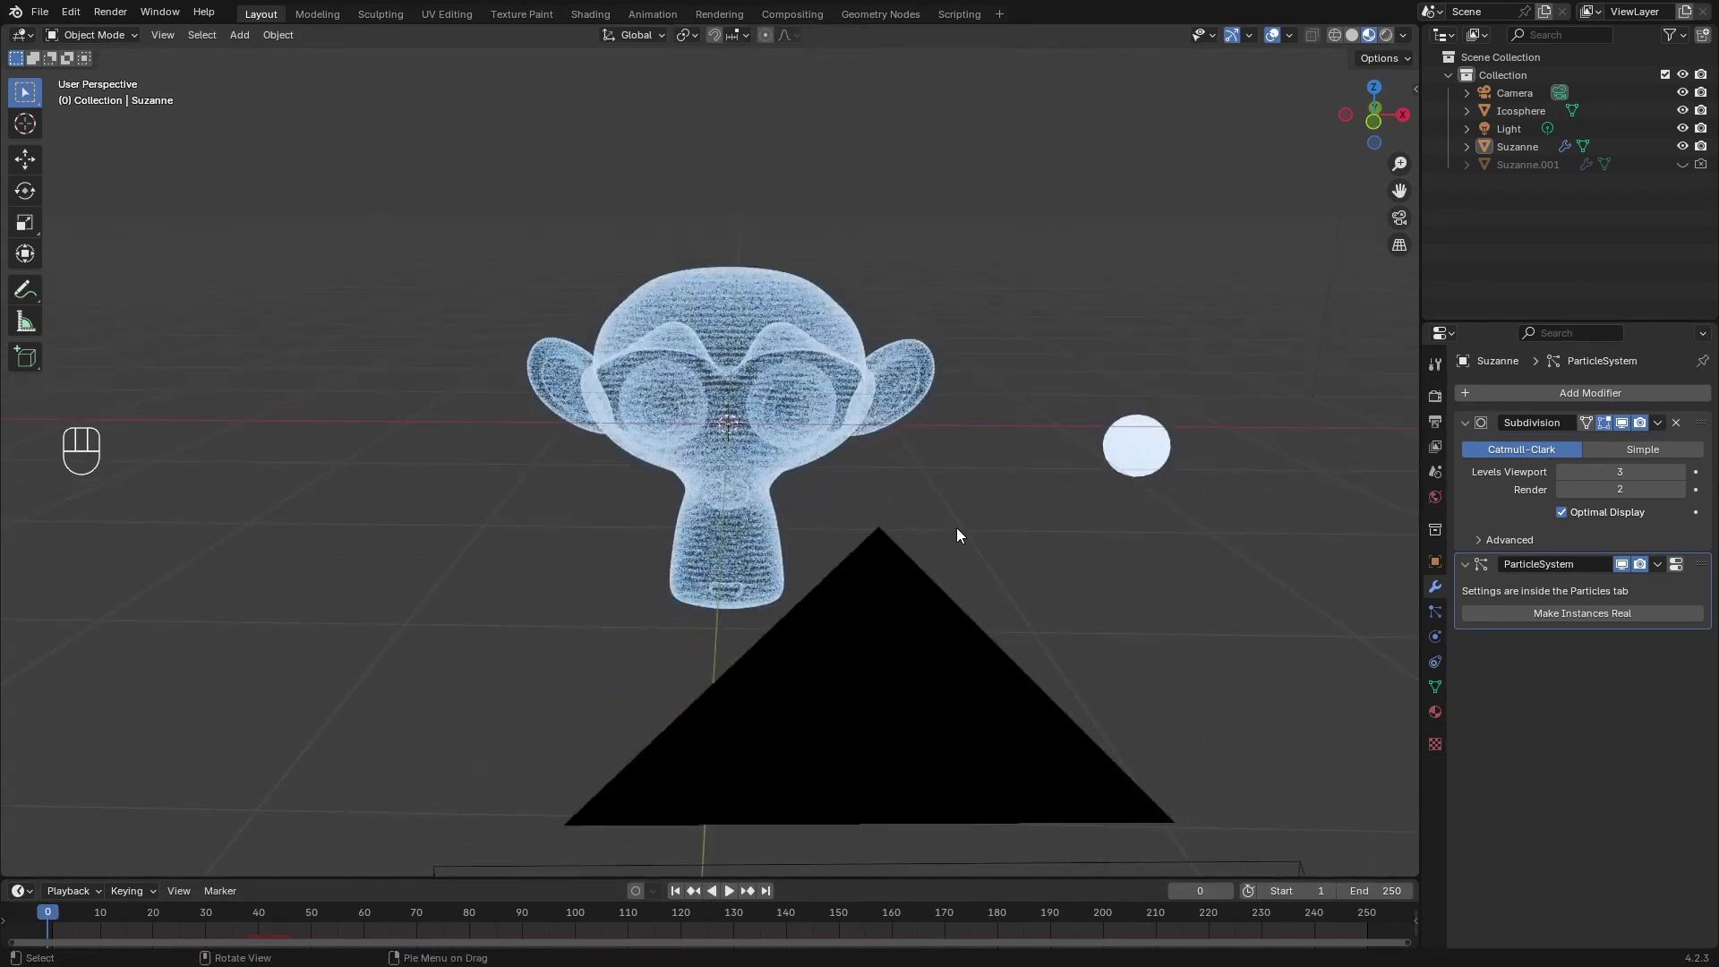
scroll(957, 528, up, 2)
mouse_move(957, 528)
middle_down()
mouse_move(983, 501)
mouse_move(983, 524)
middle_up()
scroll(978, 508, up, 1)
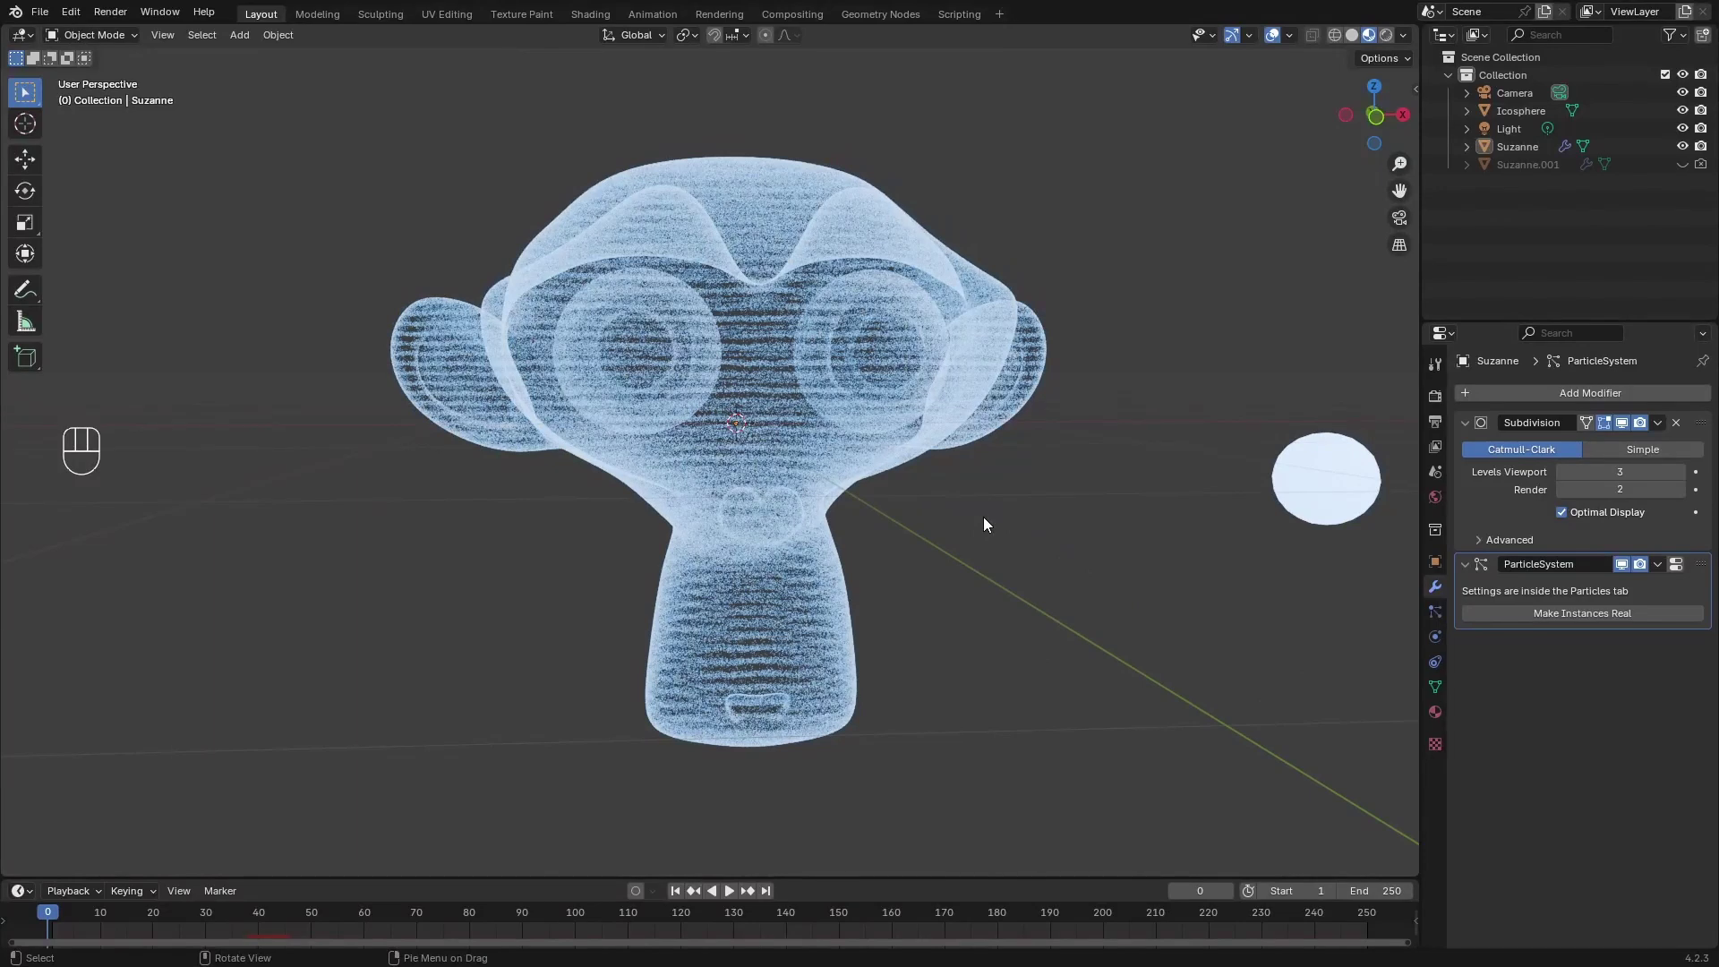